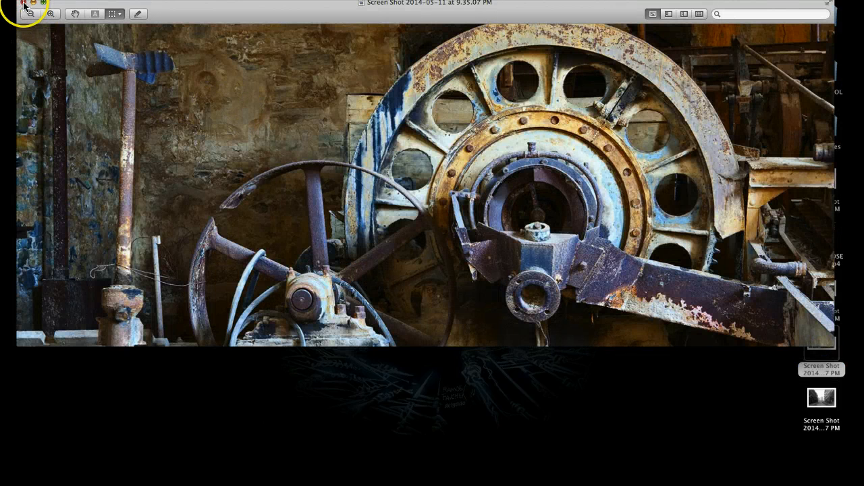
# Close the rusty wheel image, then open the warehouse forklift screenshot from the desktop, view it and close it.
pyautogui.click(24, 3)
pyautogui.doubleClick(825, 288)
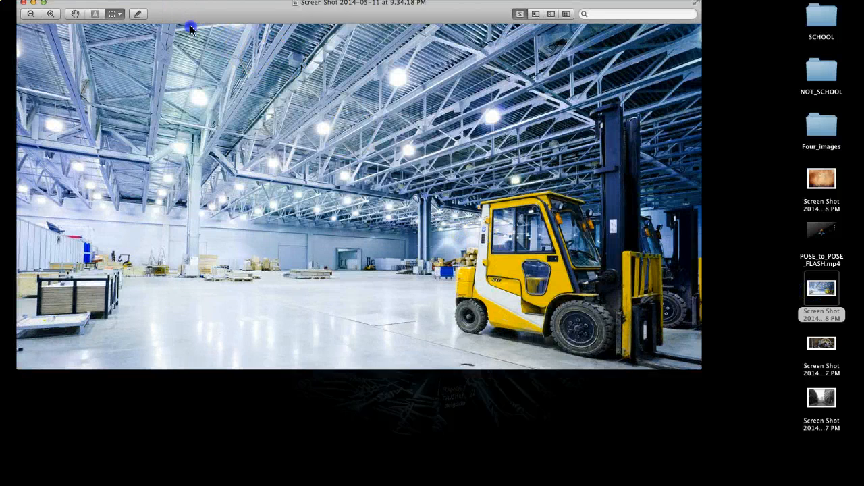
pyautogui.moveTo(182, 12); pyautogui.dragTo(196, 39)
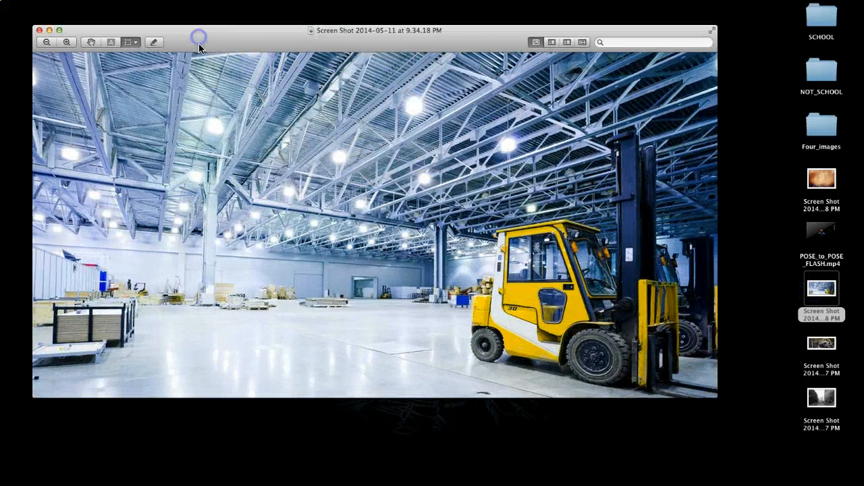
pyautogui.click(38, 30)
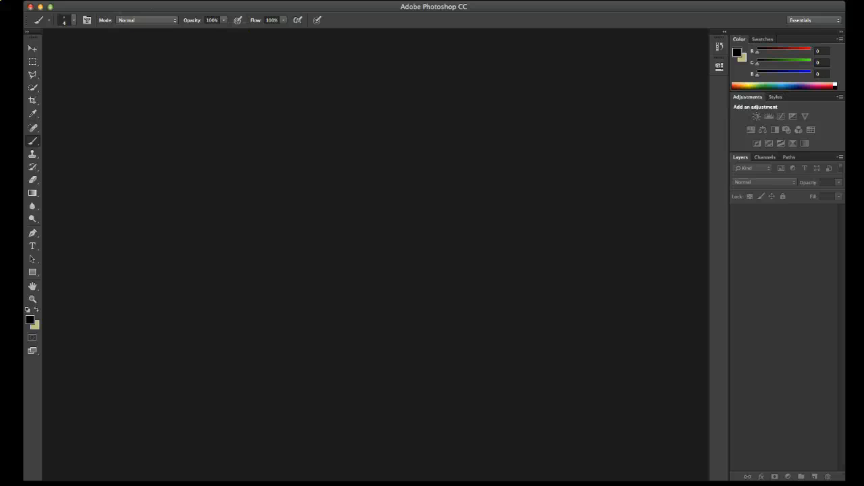
# Create a new document named Background, 1200 pixels wide and 900 pixels high.
pyautogui.click(98, 0)
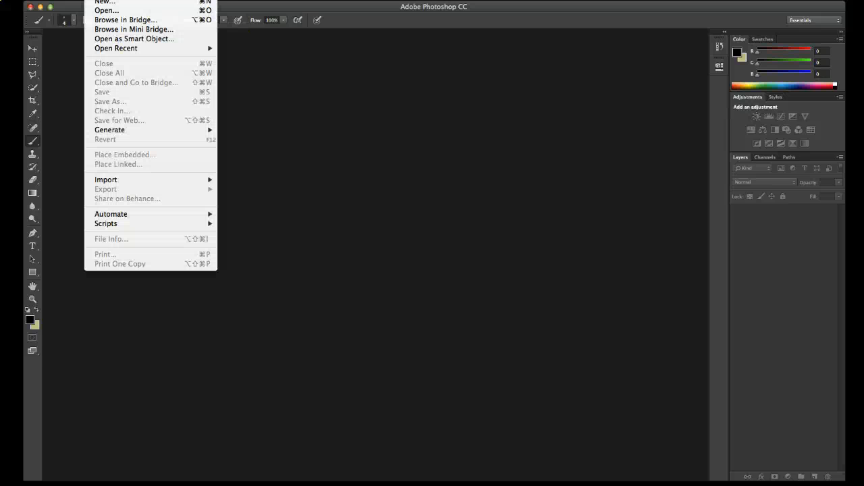
pyautogui.click(101, 4)
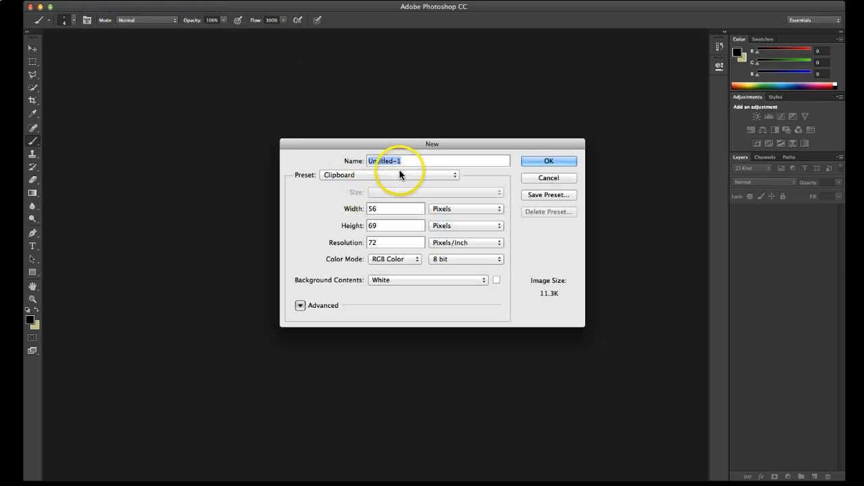
pyautogui.moveTo(405, 161); pyautogui.dragTo(308, 156)
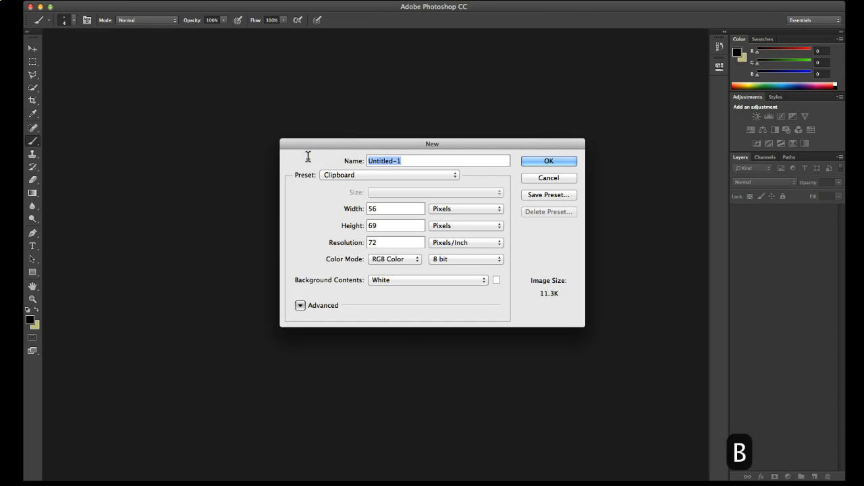
pyautogui.write('Background')
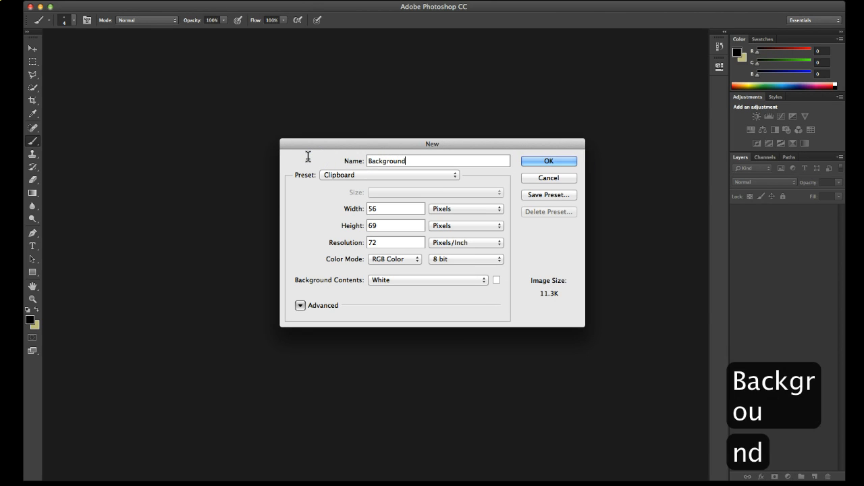
pyautogui.click(374, 206)
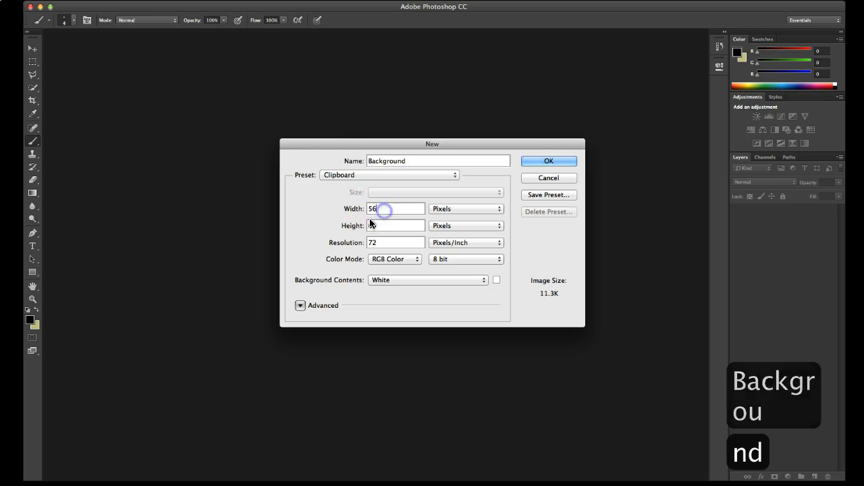
pyautogui.moveTo(391, 209); pyautogui.dragTo(359, 206)
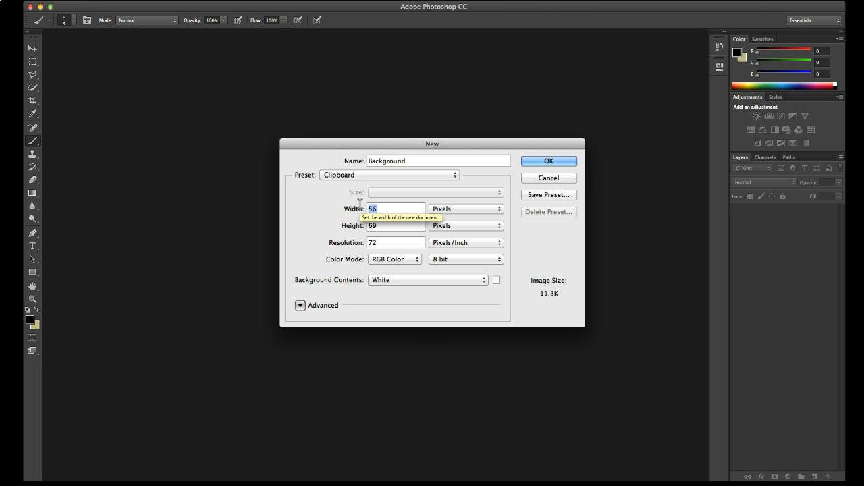
pyautogui.write('1200')
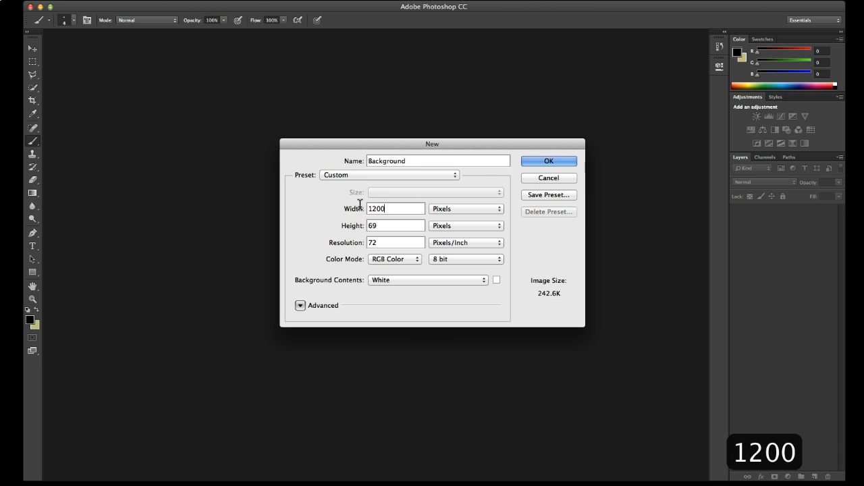
pyautogui.click(389, 223)
pyautogui.moveTo(389, 223); pyautogui.dragTo(358, 227)
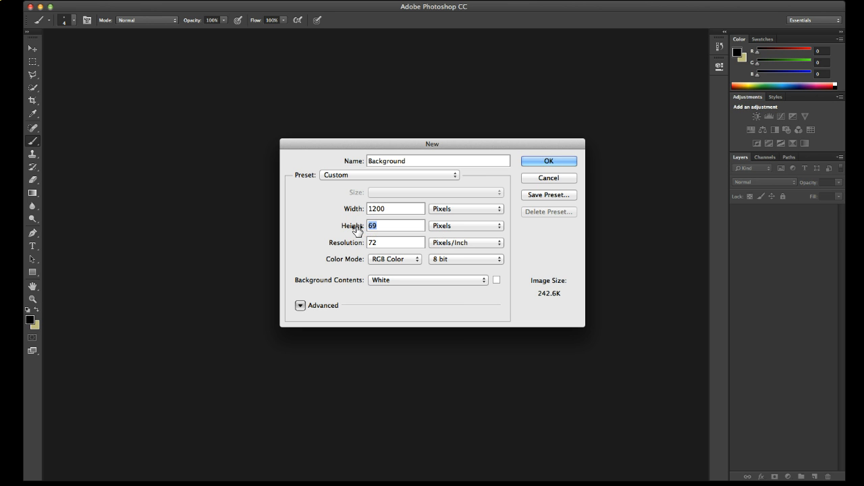
pyautogui.write('900')
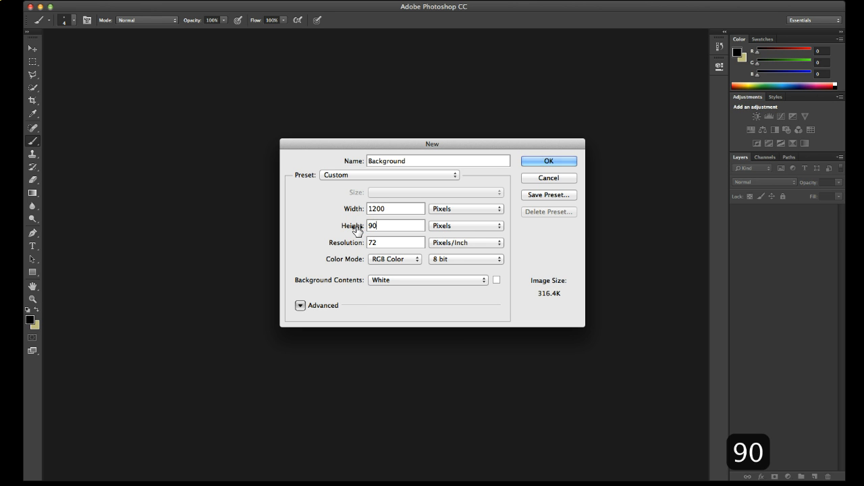
pyautogui.click(532, 162)
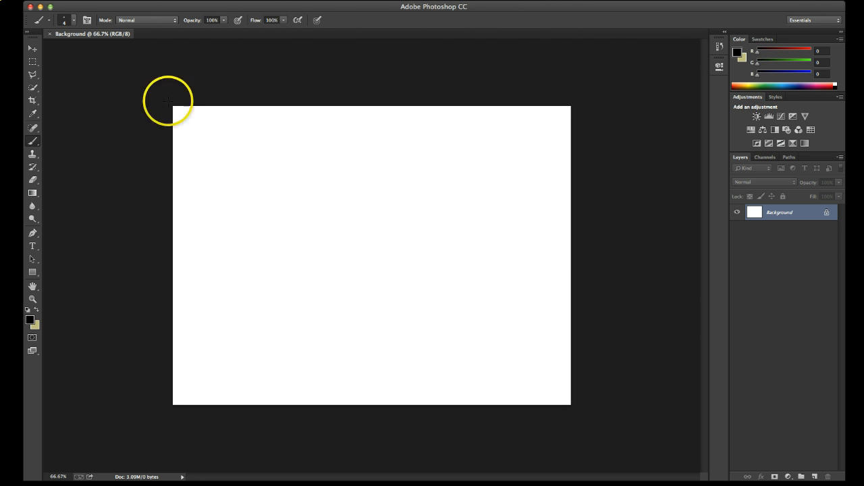
# Place the warehouse forklift screenshot (9.34.18 PM) from the Desktop as an embedded image and commit the placement.
pyautogui.click(94, 0)
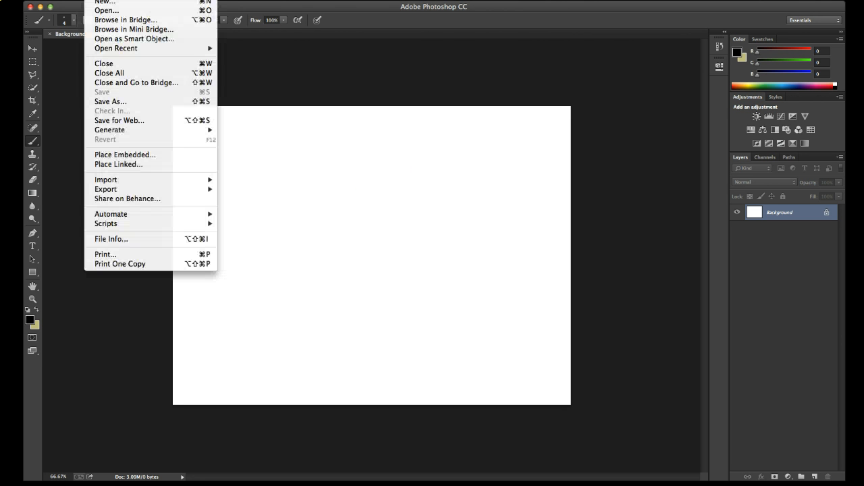
pyautogui.click(120, 156)
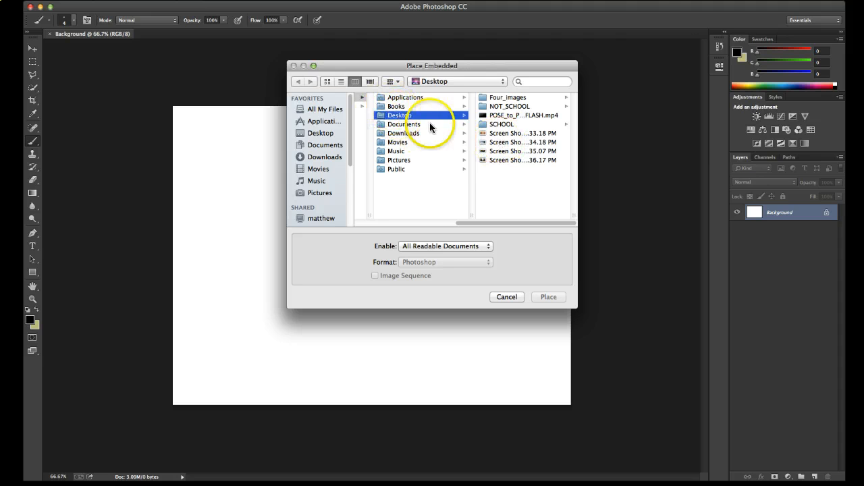
pyautogui.click(517, 145)
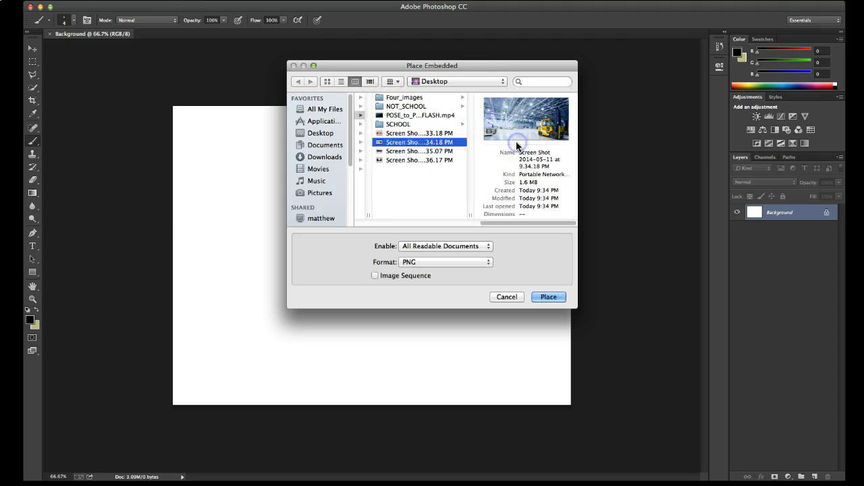
pyautogui.click(404, 152)
pyautogui.click(405, 160)
pyautogui.click(406, 144)
pyautogui.click(405, 152)
pyautogui.click(406, 159)
pyautogui.click(405, 144)
pyautogui.click(548, 297)
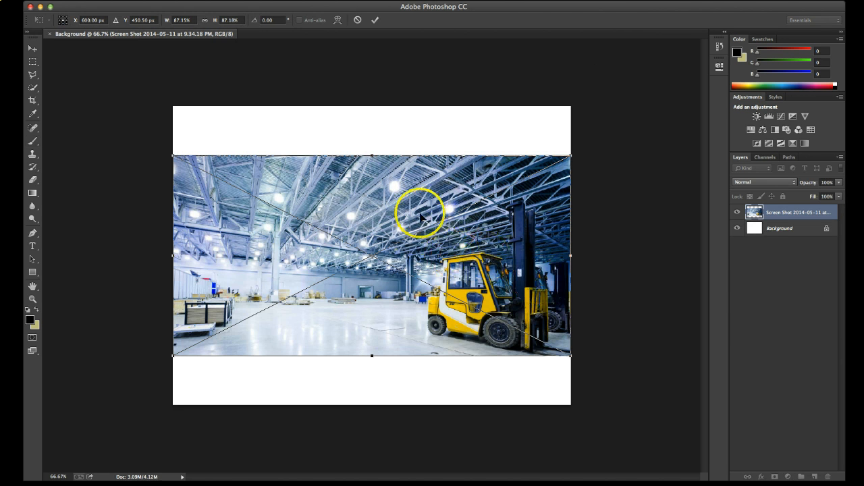
pyautogui.click(32, 48)
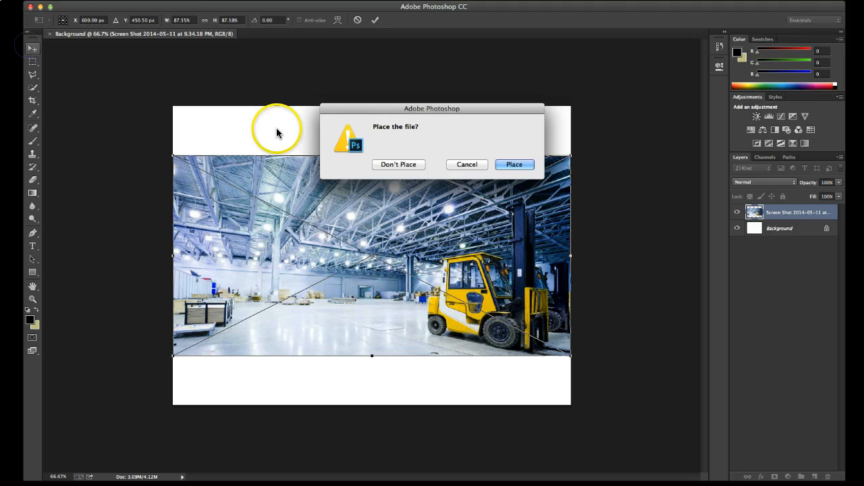
pyautogui.click(505, 164)
pyautogui.click(380, 142)
pyautogui.click(416, 224)
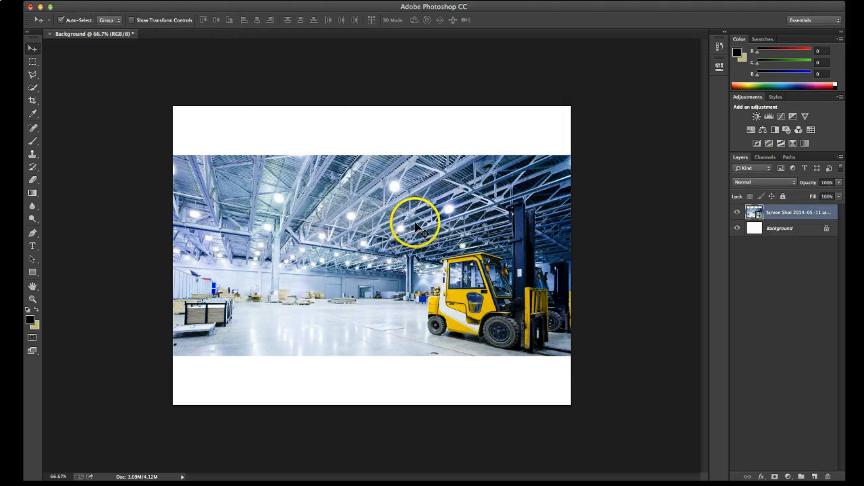
# Place the rusty machine wheel screenshot (9.35.07 PM) from the Desktop as an embedded image and commit the placement.
pyautogui.click(95, 2)
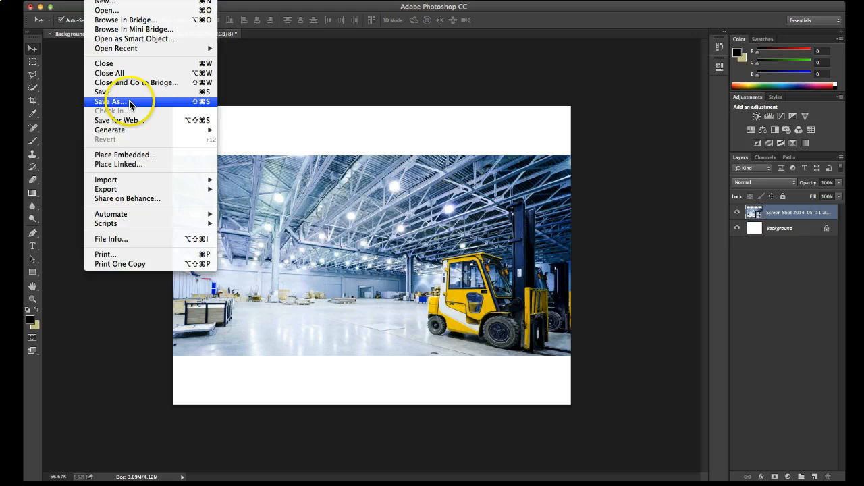
pyautogui.click(124, 156)
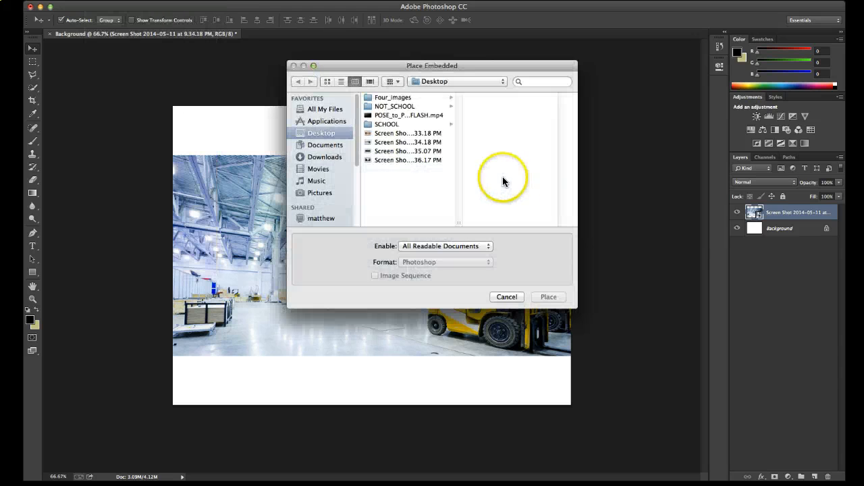
pyautogui.click(384, 152)
pyautogui.click(549, 298)
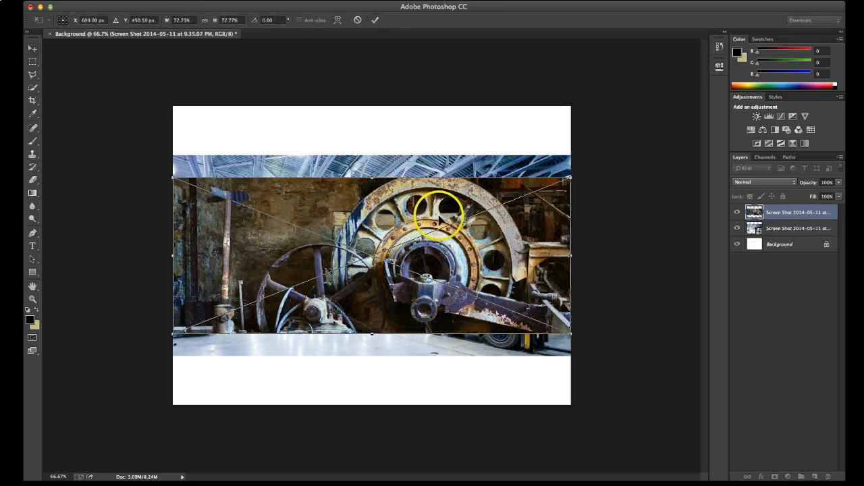
pyautogui.click(32, 49)
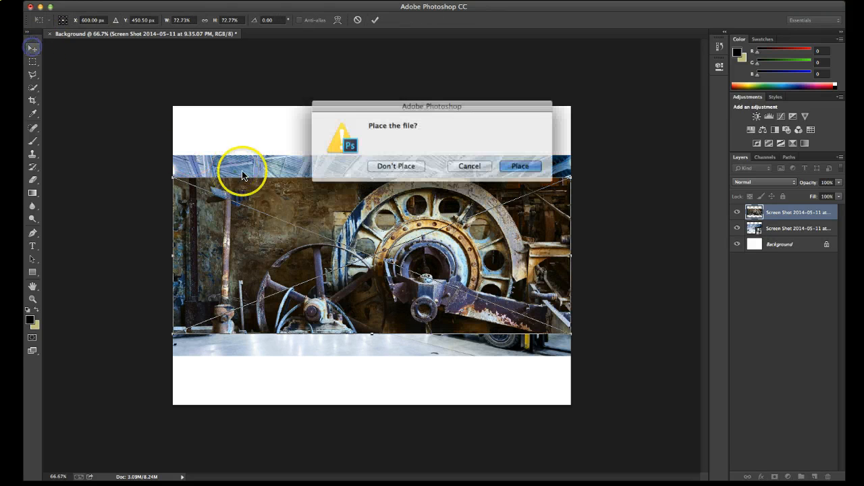
pyautogui.click(507, 164)
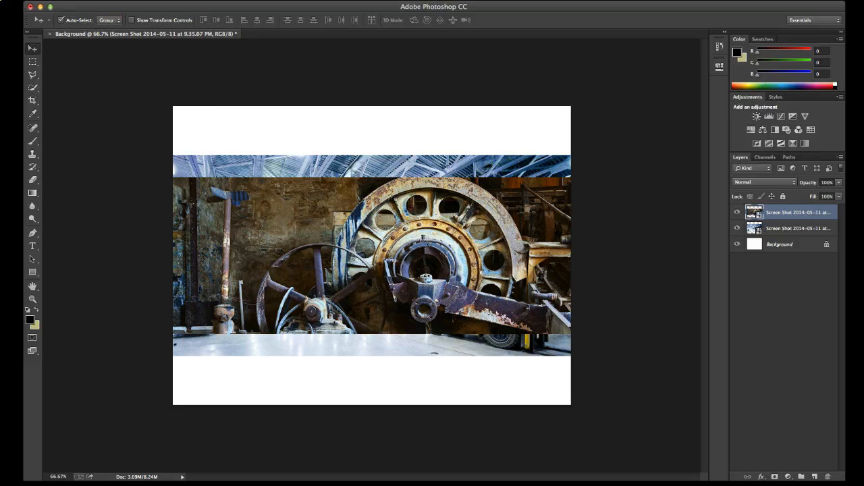
# Place the black-and-white street screenshot (9.36.17 PM) from the Desktop as an embedded image and commit the placement.
pyautogui.click(95, 0)
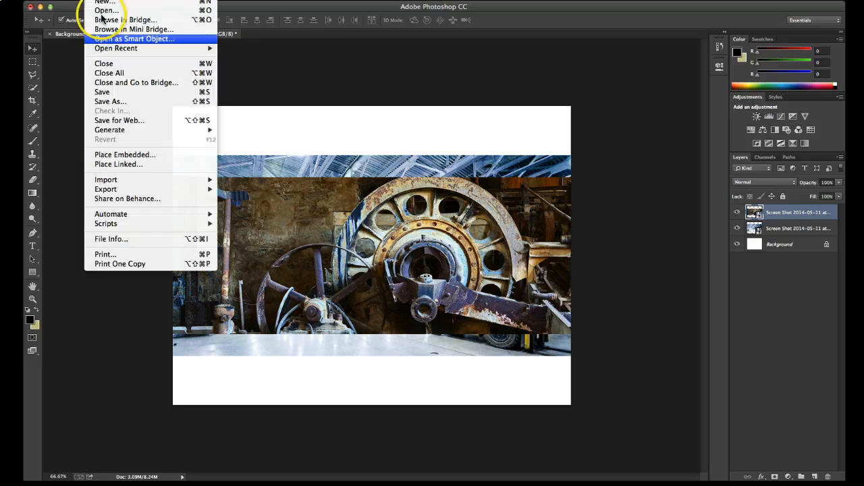
pyautogui.click(125, 155)
pyautogui.click(379, 160)
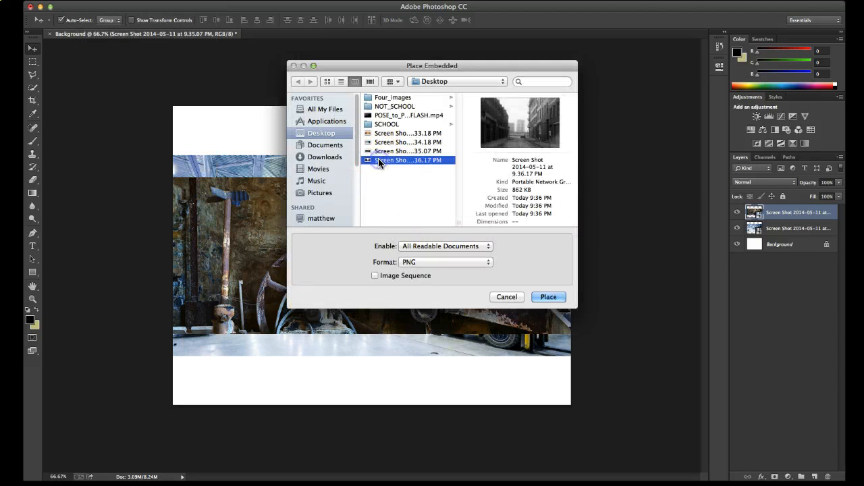
pyautogui.click(550, 298)
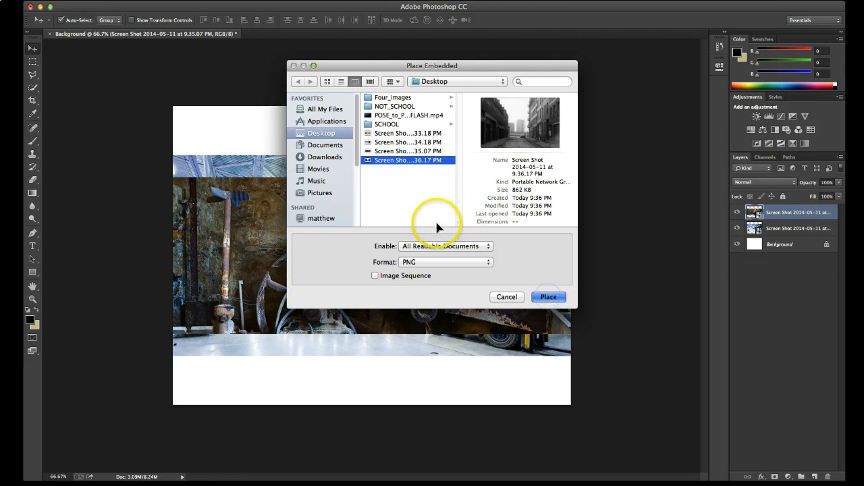
pyautogui.click(23, 62)
pyautogui.click(520, 165)
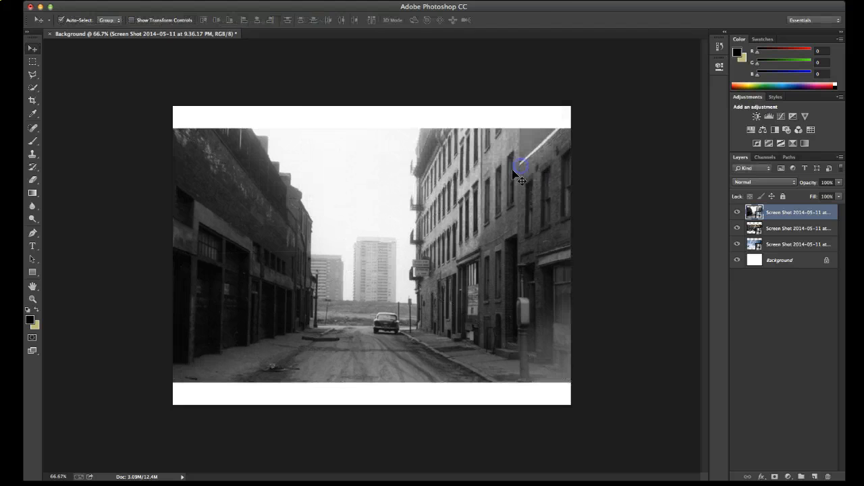
pyautogui.click(620, 237)
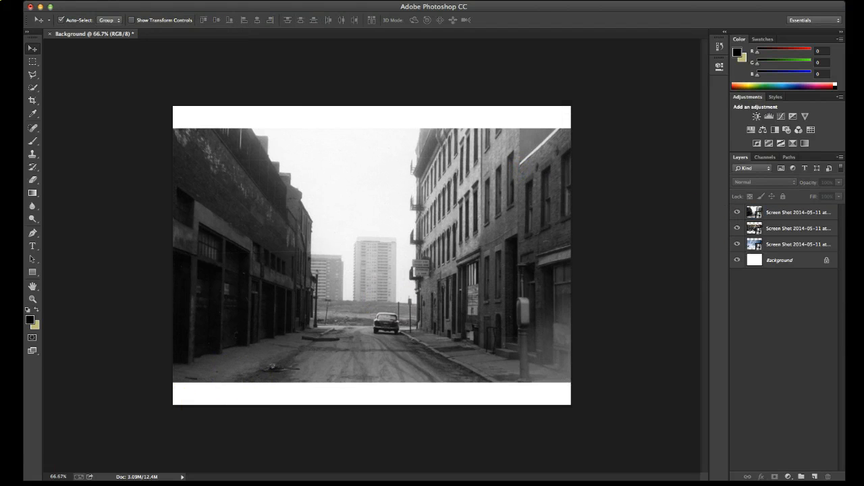
# Rasterize the street image's smart object layer so that the Eraser tool can be used on it.
pyautogui.click(106, 418)
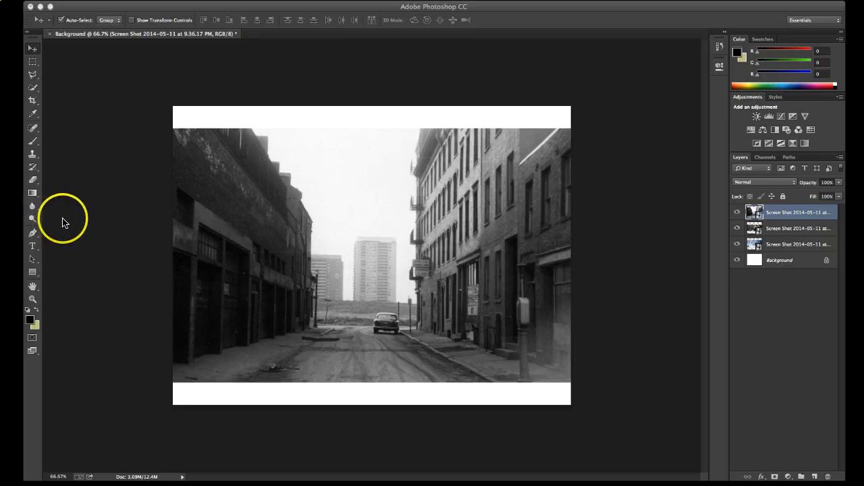
pyautogui.click(33, 180)
pyautogui.click(264, 228)
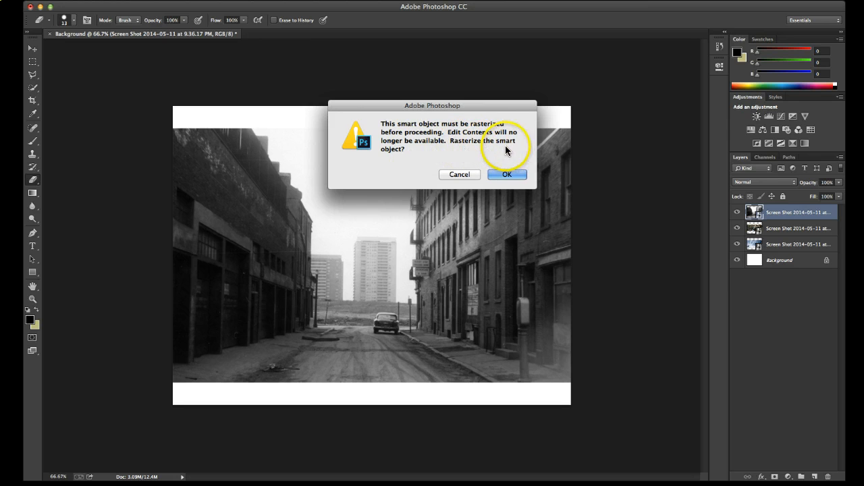
pyautogui.click(508, 175)
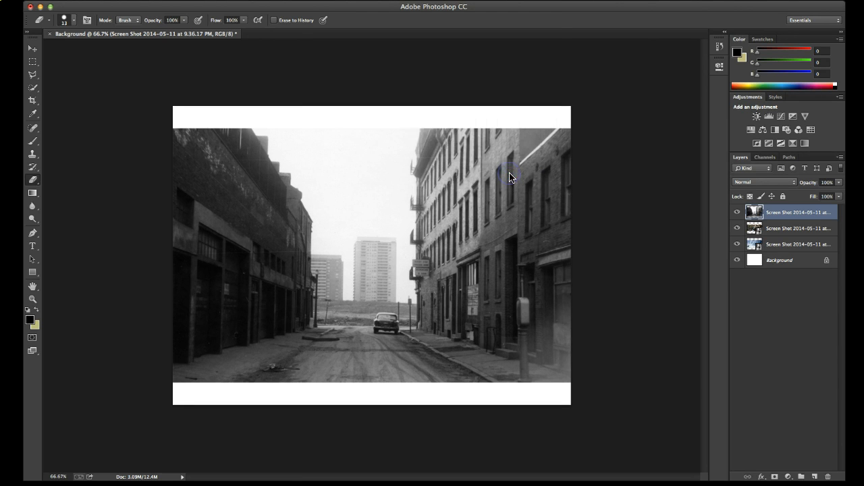
# Erase four roughly vertical strokes through the building facade on the street's right side and undo the last stroke.
pyautogui.moveTo(435, 199)
pyautogui.mouseDown()
pyautogui.moveTo(425, 235)
pyautogui.moveTo(429, 270)
pyautogui.mouseUp()
pyautogui.moveTo(468, 193); pyautogui.dragTo(466, 253)
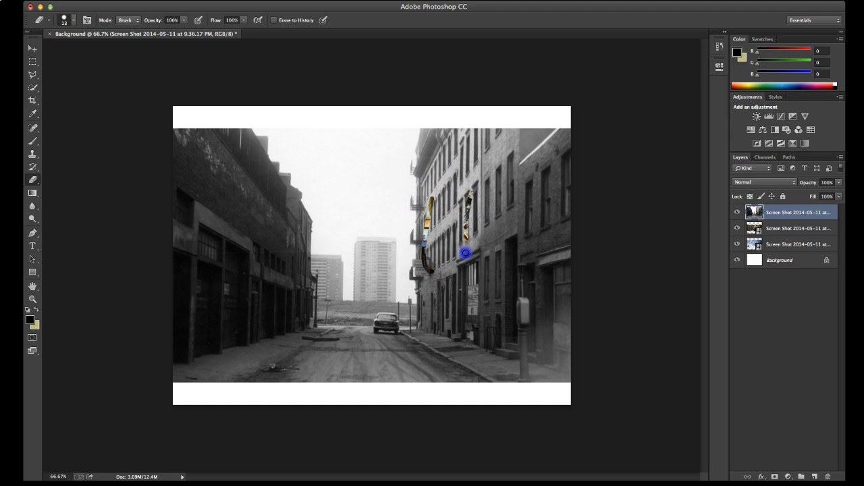
pyautogui.moveTo(498, 217); pyautogui.dragTo(483, 293)
pyautogui.moveTo(521, 194); pyautogui.dragTo(513, 312)
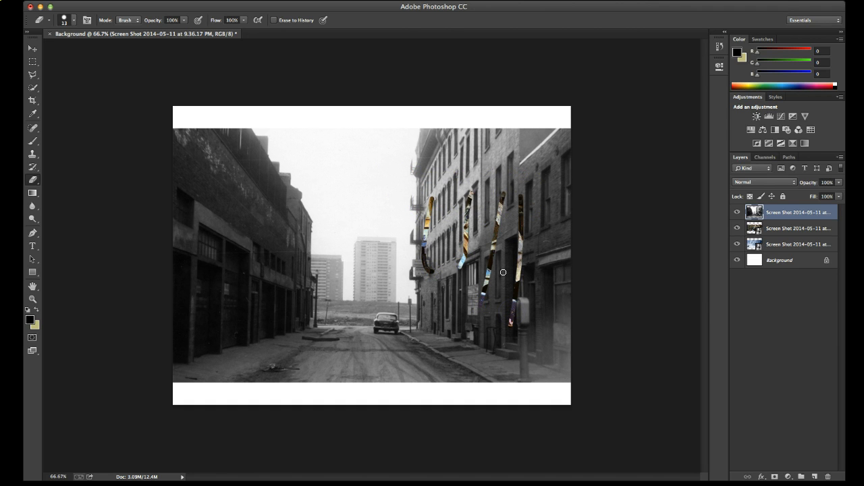
pyautogui.press('super+z')
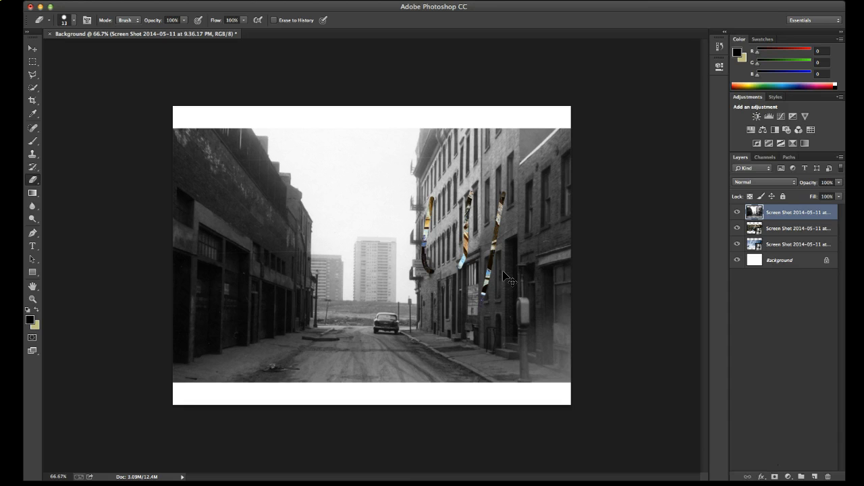
# Toggle the last eraser stroke, then step back until every stroke on the street image's facade is undone.
pyautogui.press('super+z')
pyautogui.press('super+z')
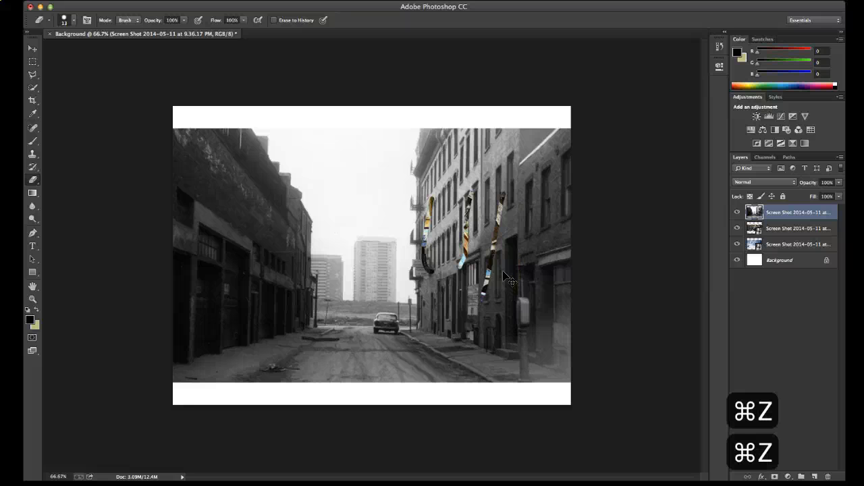
pyautogui.press('super+z')
pyautogui.press('super+z')
pyautogui.press('super+z')
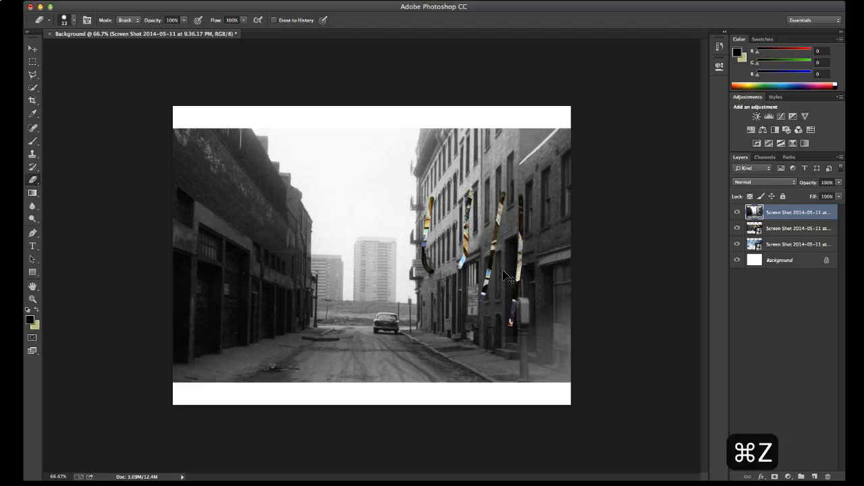
pyautogui.press('alt+super+z')
pyautogui.press('alt+super+z')
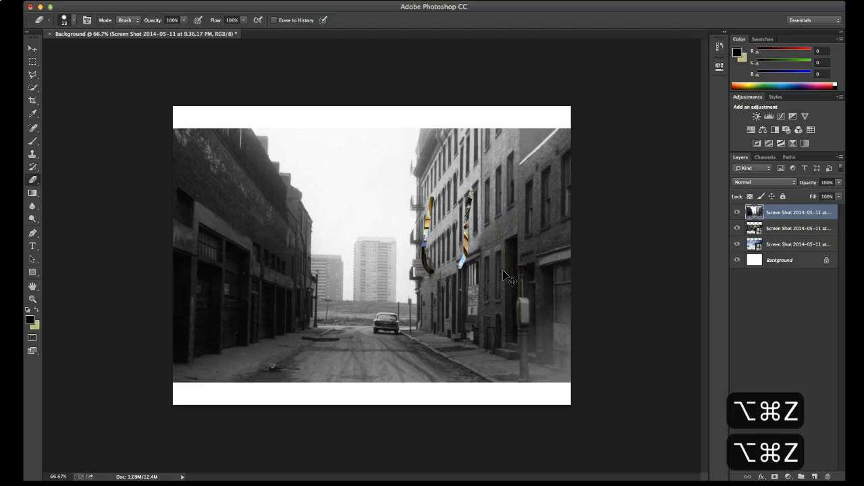
pyautogui.press('alt+super+z')
pyautogui.press('alt+super+z')
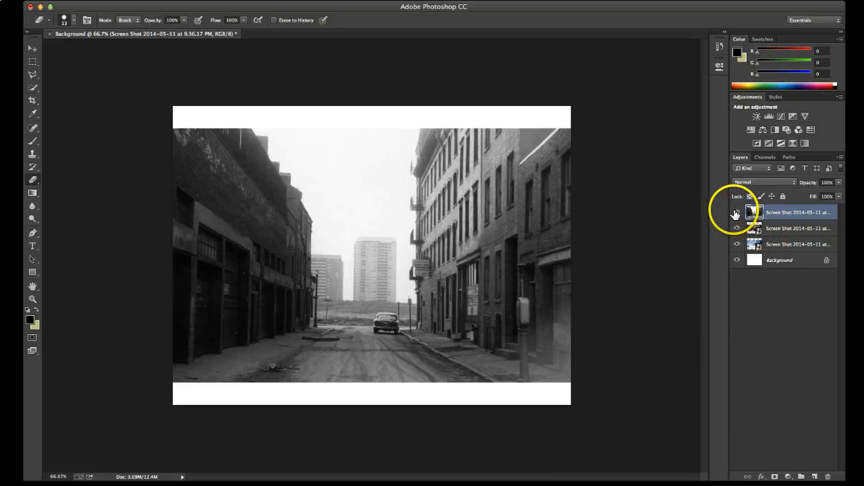
# Hide the street layer and rasterize the machine wheel layer, undoing the test eraser stroke across the wheel.
pyautogui.click(736, 213)
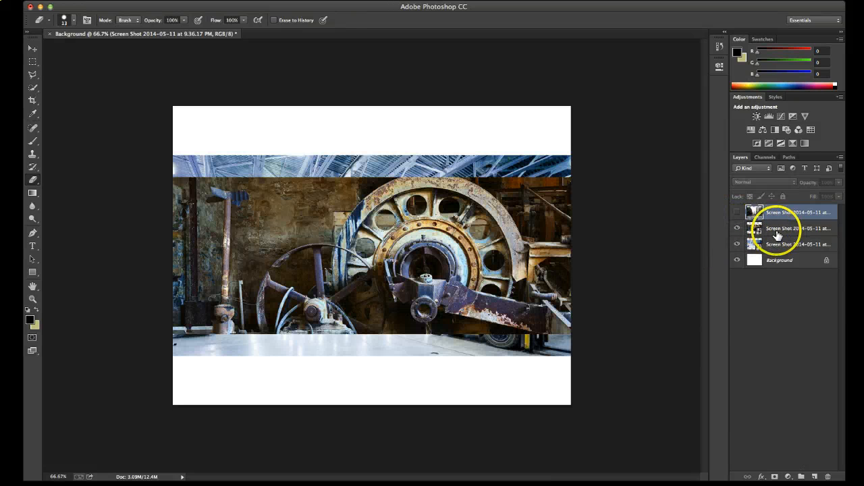
pyautogui.click(773, 229)
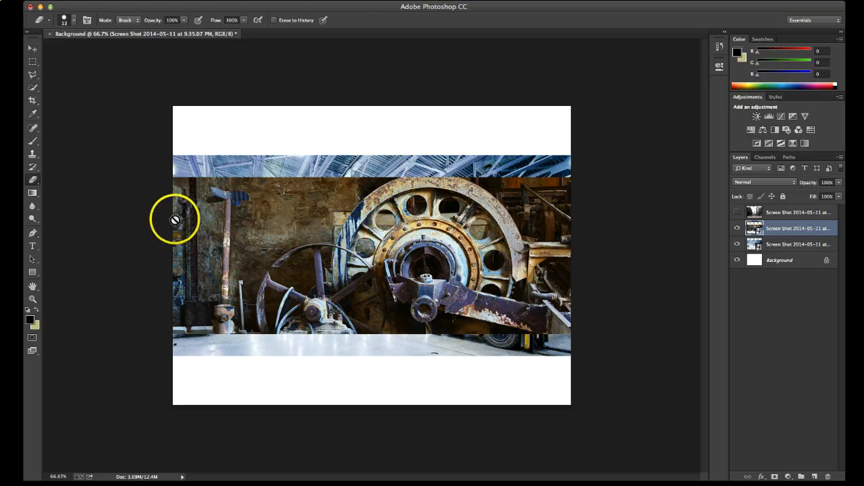
pyautogui.click(323, 246)
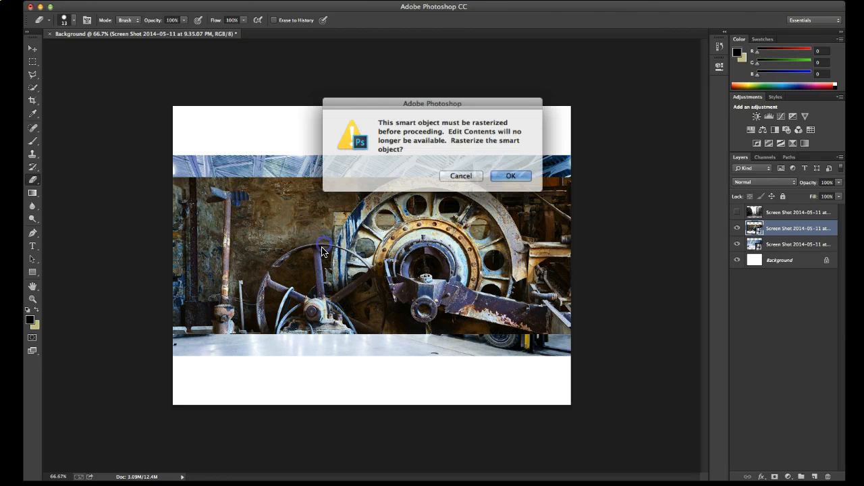
pyautogui.click(503, 174)
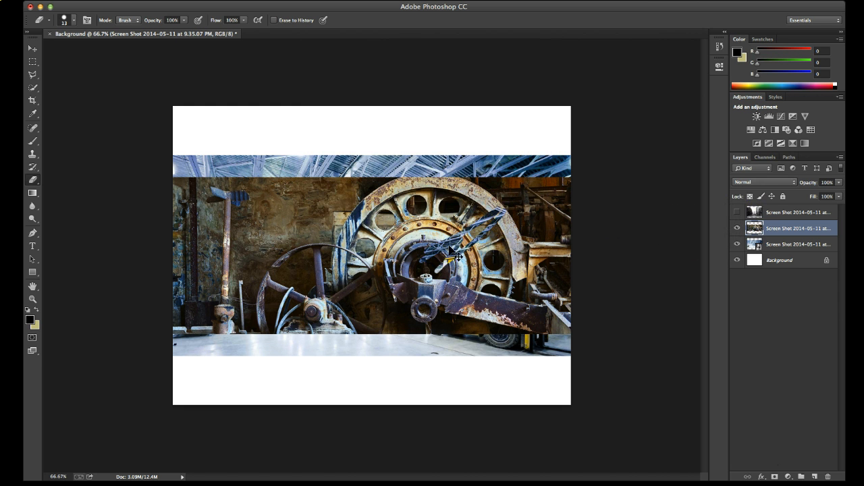
pyautogui.press('super+z')
# Rasterize the forklift warehouse layer with the layers above it hidden, and make all image layers visible again.
pyautogui.click(783, 245)
pyautogui.click(736, 229)
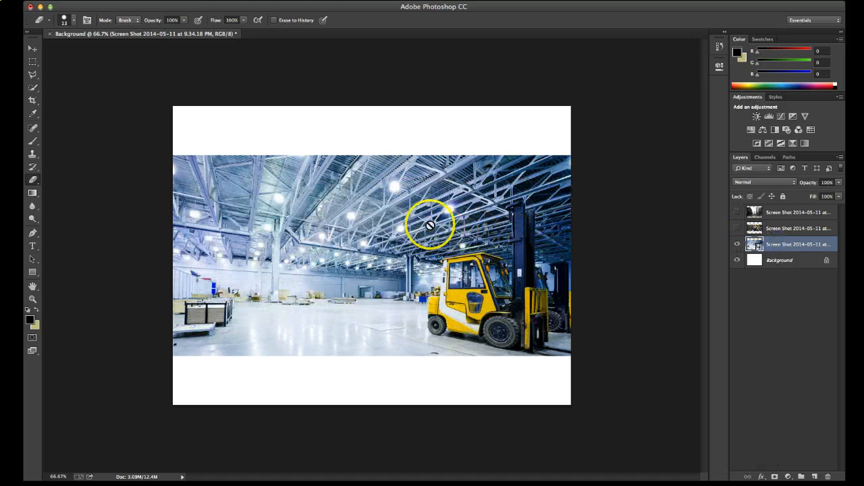
pyautogui.click(359, 260)
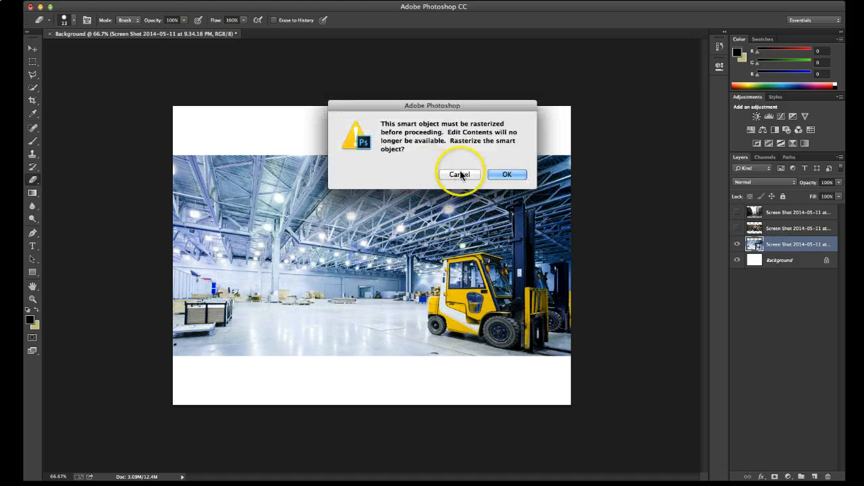
pyautogui.click(501, 174)
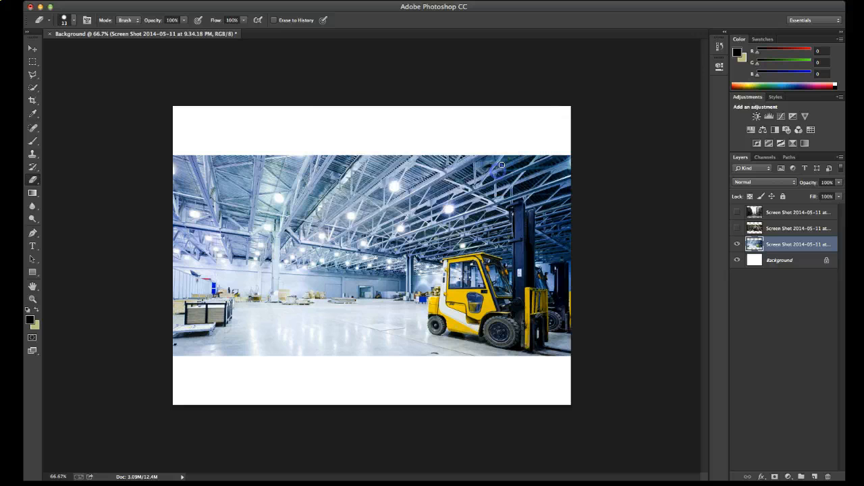
pyautogui.click(737, 212)
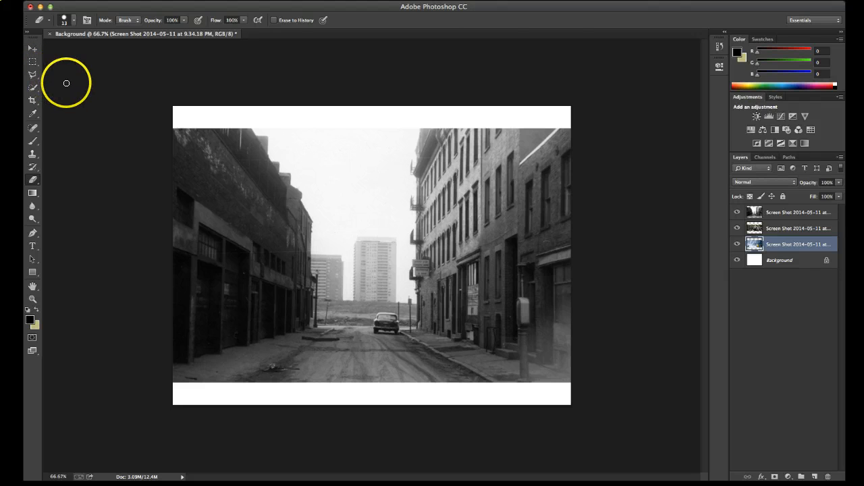
# Duplicate the forklift warehouse, machine wheel and street layers one after another.
pyautogui.click(32, 48)
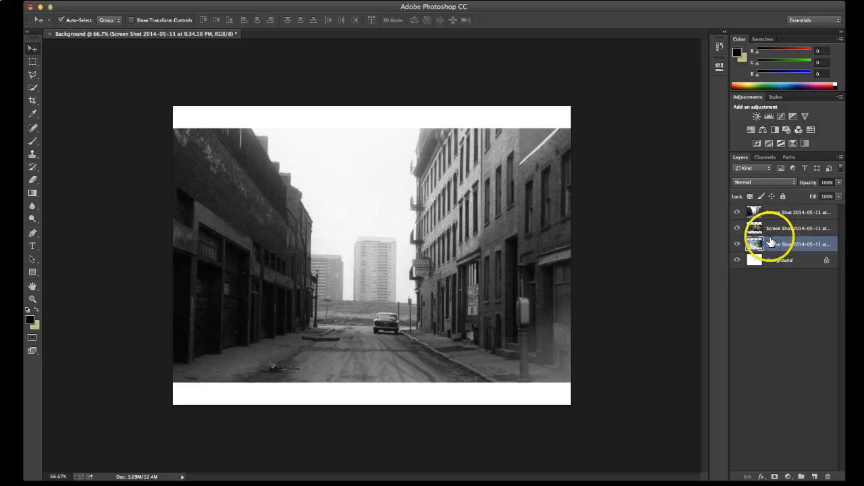
pyautogui.click(773, 230)
pyautogui.click(774, 245)
pyautogui.press('super+j')
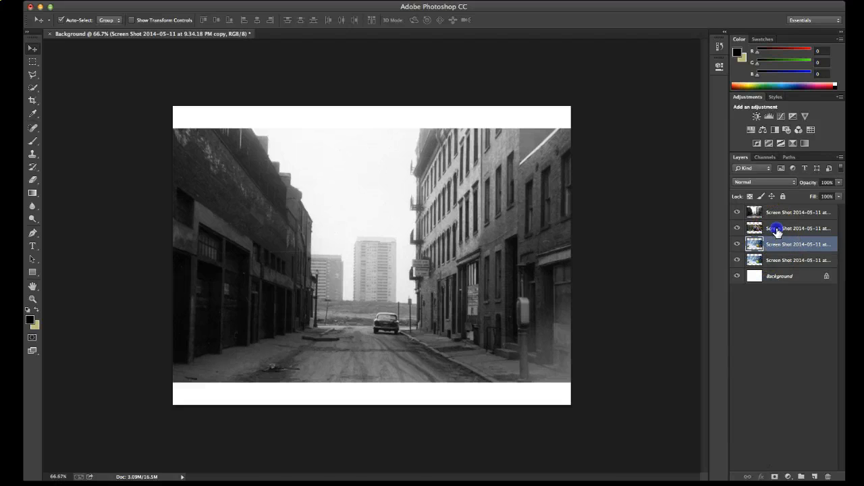
pyautogui.click(777, 229)
pyautogui.press('super+j')
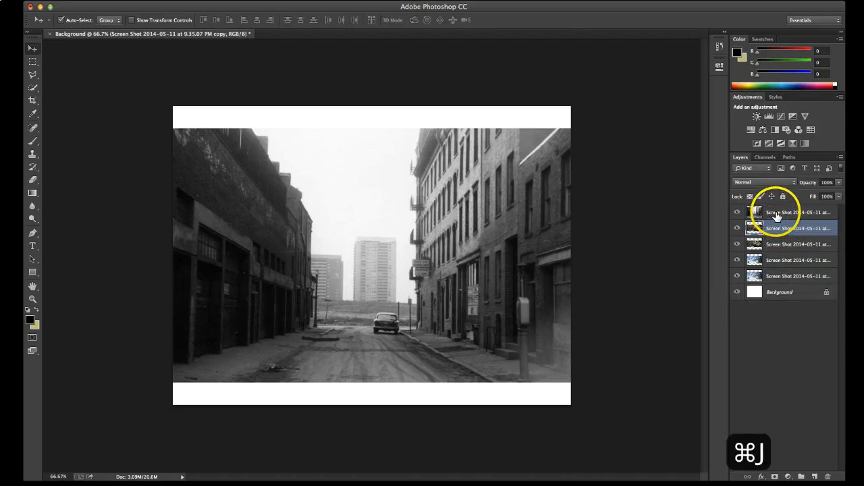
pyautogui.click(777, 213)
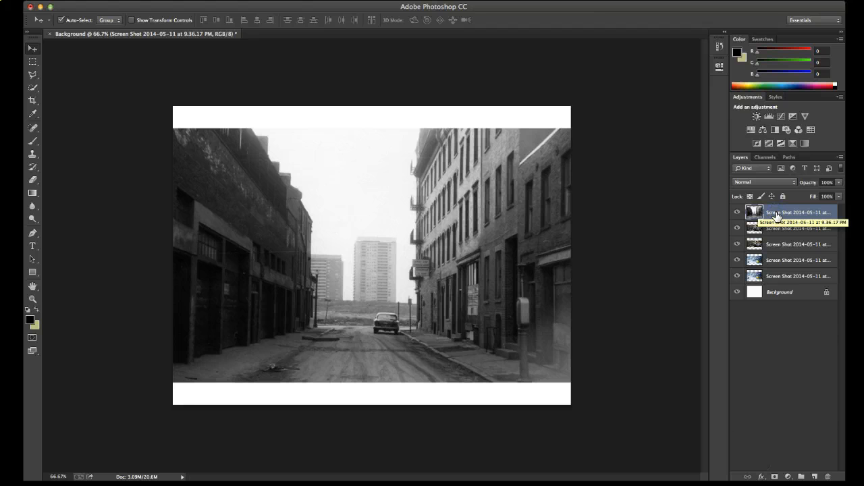
pyautogui.press('super+j')
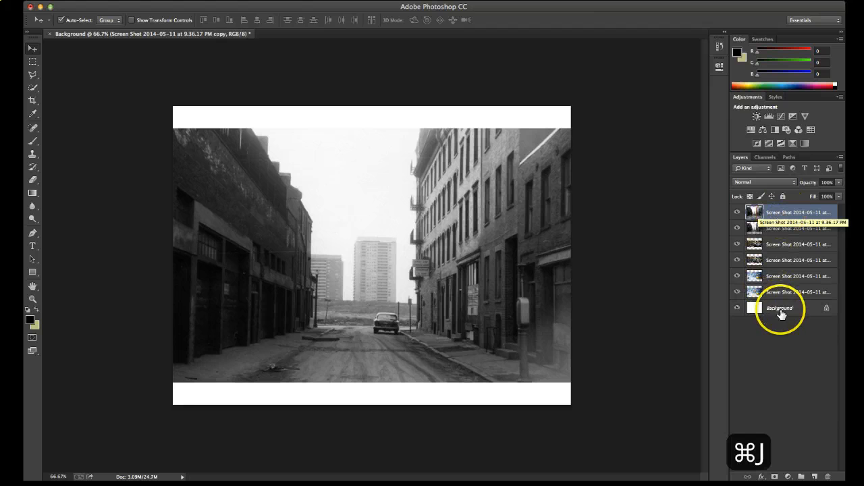
# Reorder the original street and machine wheel layers so the three originals sit together below the copies.
pyautogui.click(776, 231)
pyautogui.moveTo(774, 231); pyautogui.dragTo(774, 284)
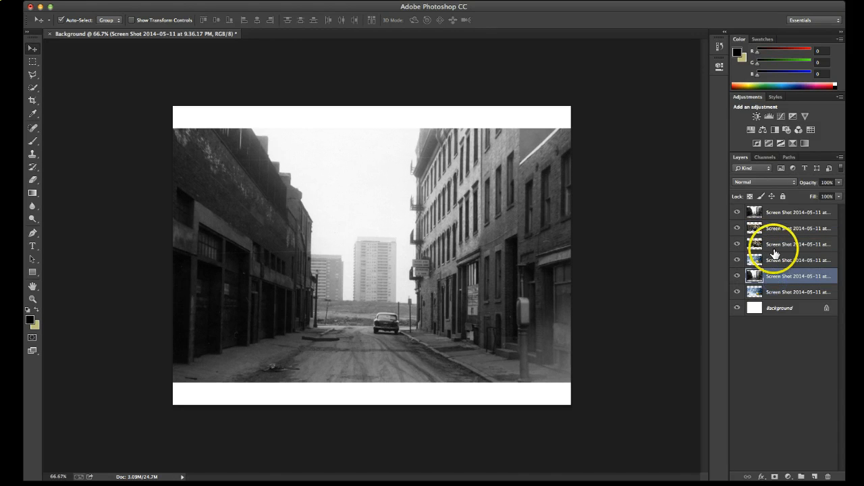
pyautogui.click(775, 248)
pyautogui.moveTo(780, 249); pyautogui.dragTo(778, 264)
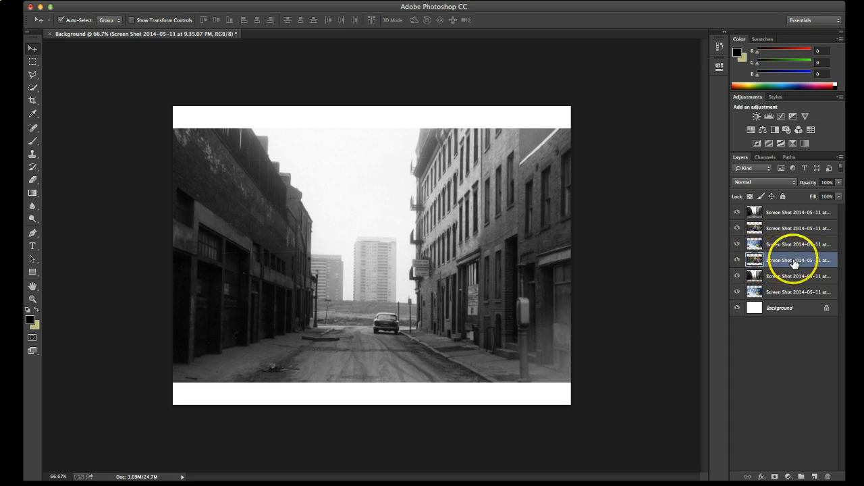
# Lock the original machine wheel, street and warehouse layers completely and hide all three.
pyautogui.click(784, 291)
pyautogui.click(783, 262)
pyautogui.click(782, 196)
pyautogui.click(780, 277)
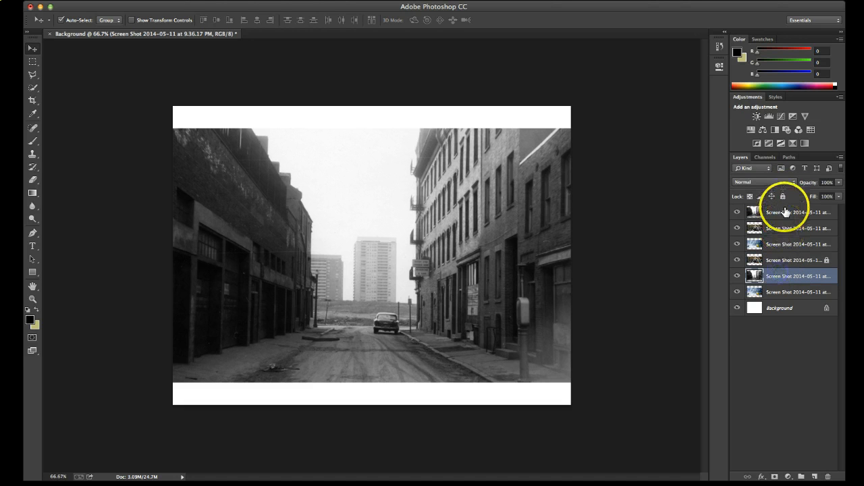
pyautogui.click(783, 196)
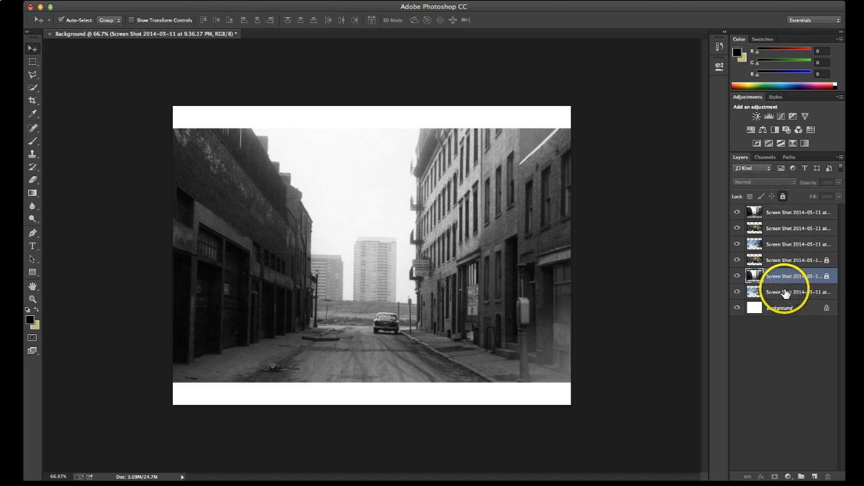
pyautogui.click(785, 292)
pyautogui.click(783, 197)
pyautogui.moveTo(736, 291); pyautogui.dragTo(737, 286)
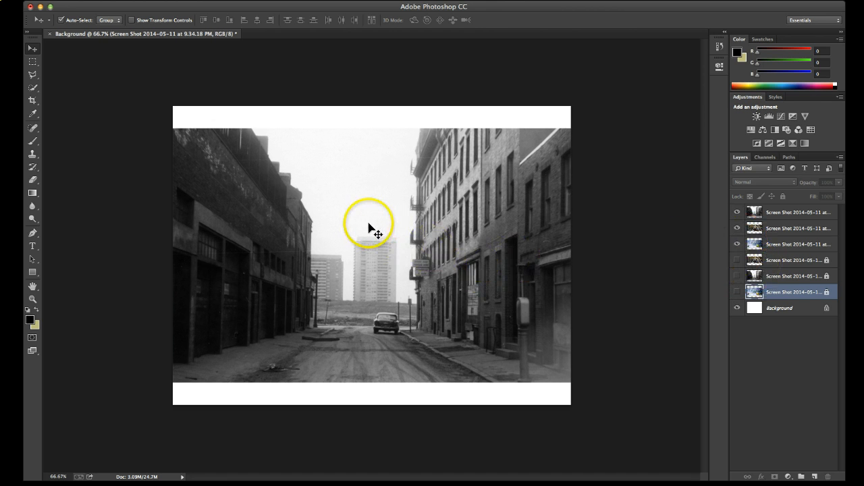
# Move the street copy toward the lower part of the canvas and stagger the wheel and warehouse copies above it.
pyautogui.moveTo(417, 231); pyautogui.dragTo(398, 147)
pyautogui.moveTo(343, 173)
pyautogui.mouseDown()
pyautogui.moveTo(372, 157)
pyautogui.moveTo(348, 158)
pyautogui.mouseUp()
pyautogui.moveTo(355, 207); pyautogui.dragTo(362, 242)
pyautogui.moveTo(342, 186); pyautogui.dragTo(328, 209)
pyautogui.moveTo(351, 162); pyautogui.dragTo(357, 158)
pyautogui.moveTo(358, 198); pyautogui.dragTo(375, 187)
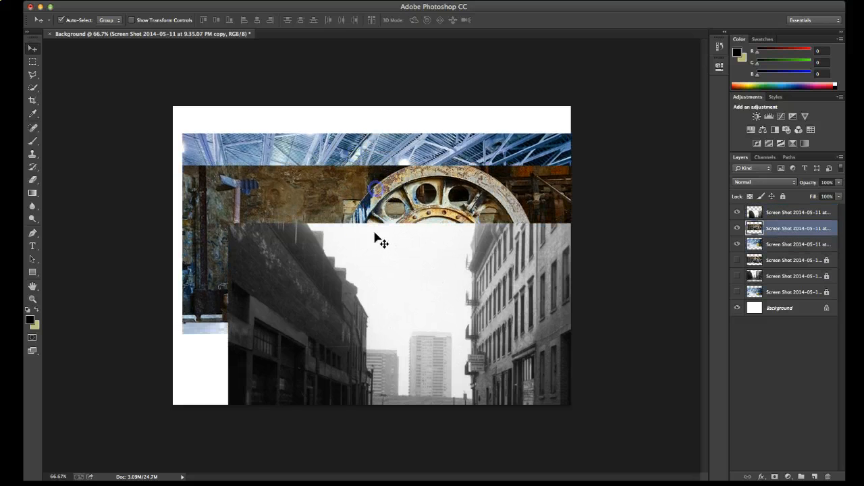
pyautogui.moveTo(375, 250); pyautogui.dragTo(363, 277)
pyautogui.moveTo(360, 211); pyautogui.dragTo(348, 220)
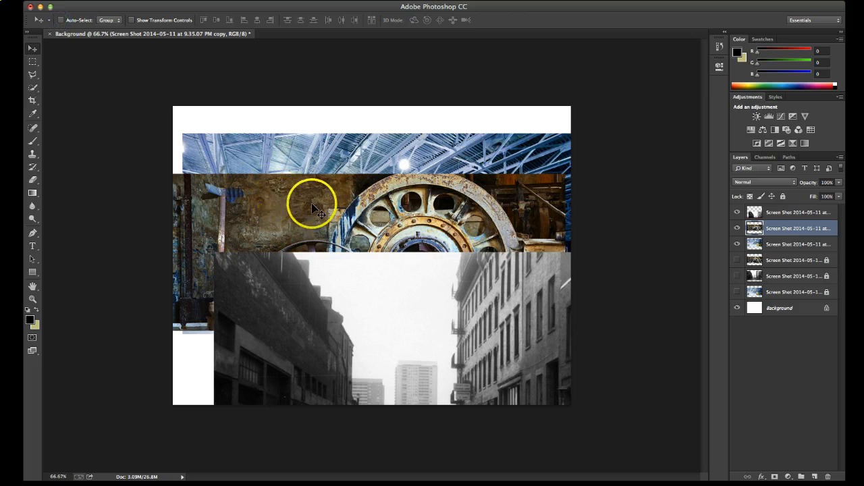
# With Auto-Select off, shift only the selected machine wheel copy around the canvas several times.
pyautogui.moveTo(305, 209); pyautogui.dragTo(319, 199)
pyautogui.moveTo(304, 279); pyautogui.dragTo(291, 294)
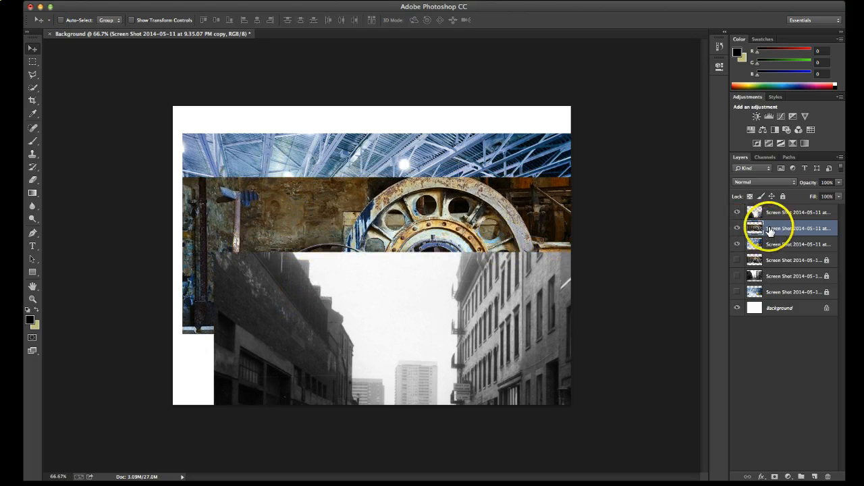
pyautogui.moveTo(408, 157); pyautogui.dragTo(398, 191)
pyautogui.moveTo(363, 149)
pyautogui.mouseDown()
pyautogui.moveTo(357, 162)
pyautogui.moveTo(358, 141)
pyautogui.mouseUp()
pyautogui.moveTo(338, 205); pyautogui.dragTo(338, 175)
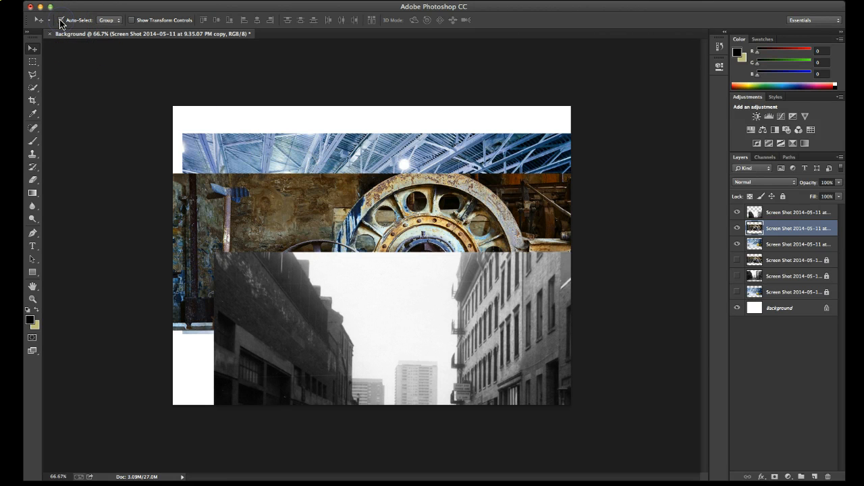
# With Auto-Select on, arrange the warehouse copy at the canvas top, the wheel copy below it and the street copy lowest.
pyautogui.moveTo(327, 199); pyautogui.dragTo(297, 228)
pyautogui.moveTo(306, 172); pyautogui.dragTo(313, 145)
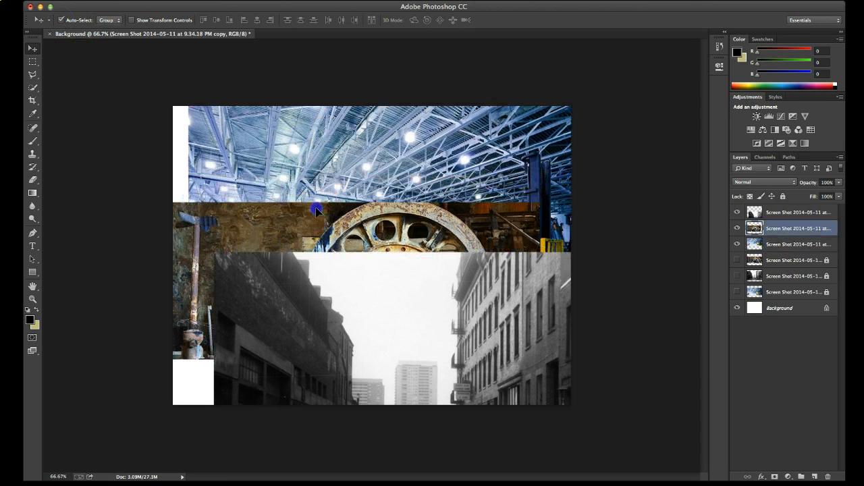
pyautogui.moveTo(316, 214); pyautogui.dragTo(306, 185)
pyautogui.moveTo(347, 259); pyautogui.dragTo(322, 238)
pyautogui.moveTo(303, 202); pyautogui.dragTo(328, 189)
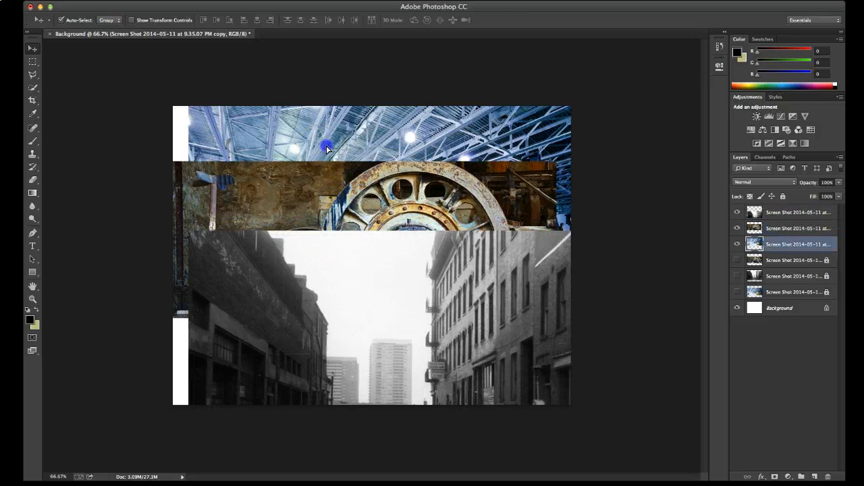
pyautogui.moveTo(322, 150); pyautogui.dragTo(332, 141)
pyautogui.moveTo(312, 196); pyautogui.dragTo(321, 186)
pyautogui.moveTo(339, 283); pyautogui.dragTo(332, 252)
pyautogui.moveTo(318, 288); pyautogui.dragTo(378, 378)
pyautogui.moveTo(344, 212); pyautogui.dragTo(352, 196)
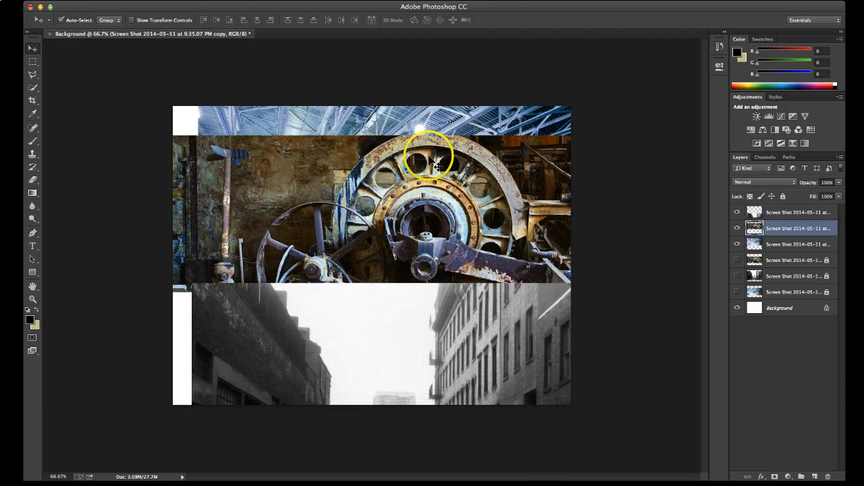
# Move the machine wheel copy down to the canvas's lower edge and the street copy up over the middle.
pyautogui.moveTo(344, 270); pyautogui.dragTo(347, 315)
pyautogui.moveTo(357, 357); pyautogui.dragTo(346, 210)
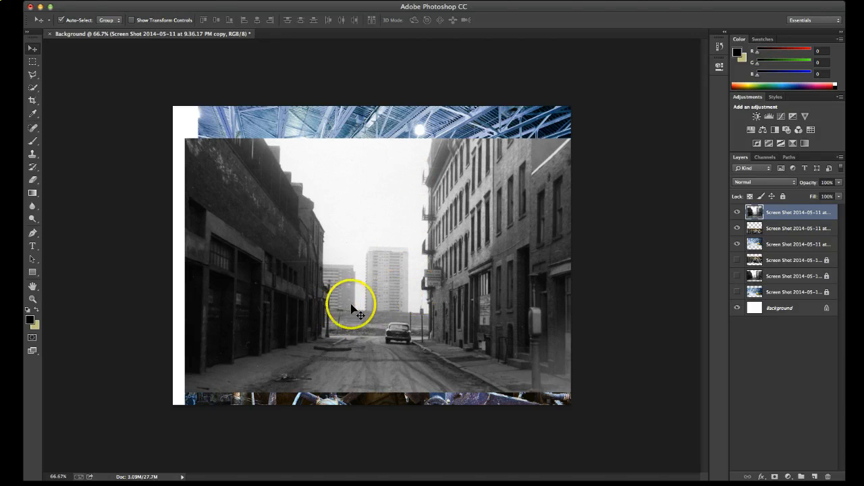
pyautogui.moveTo(378, 264); pyautogui.dragTo(392, 266)
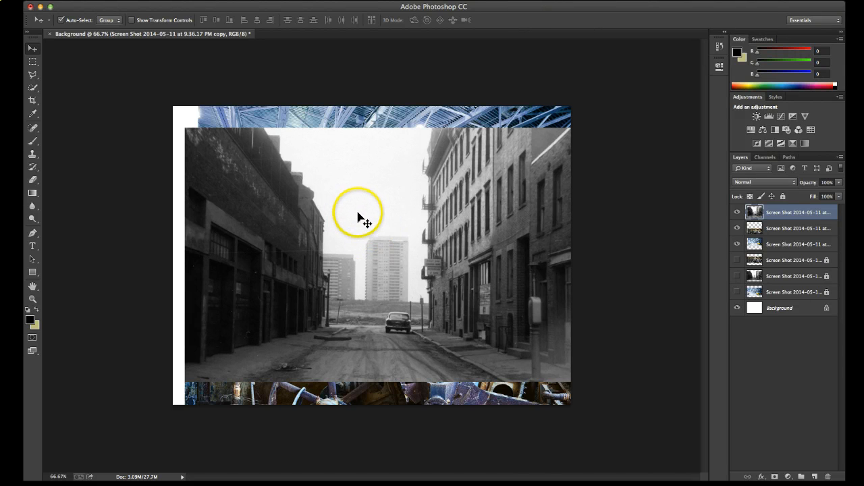
# On the street copy, start a Polygonal Lasso outline along the stepped roofline of the left-hand building and down its far edge.
pyautogui.press('z')
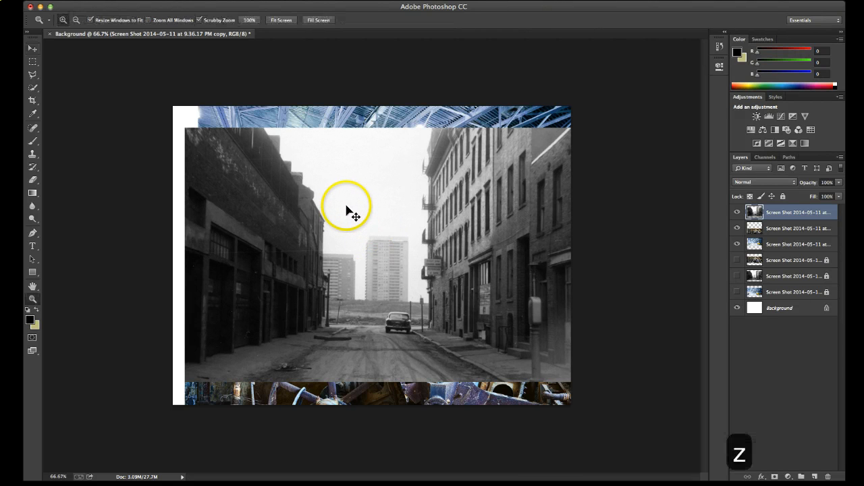
pyautogui.click(361, 237)
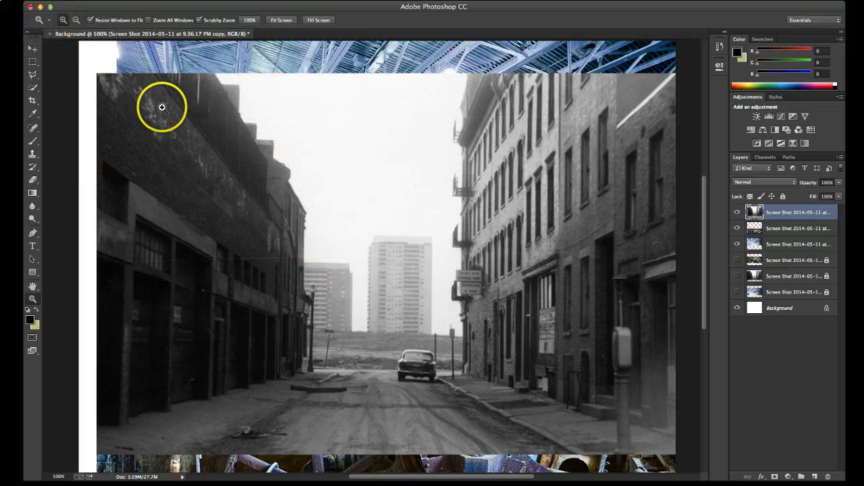
pyautogui.click(31, 75)
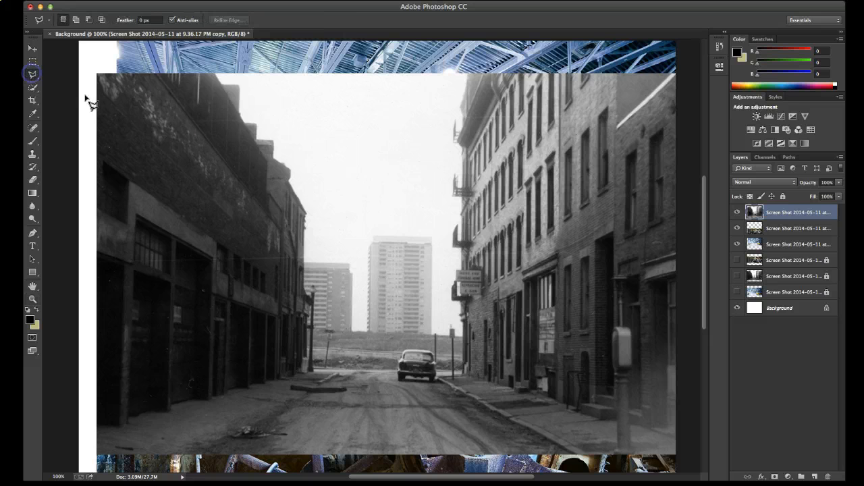
pyautogui.click(221, 83)
pyautogui.click(239, 85)
pyautogui.click(240, 113)
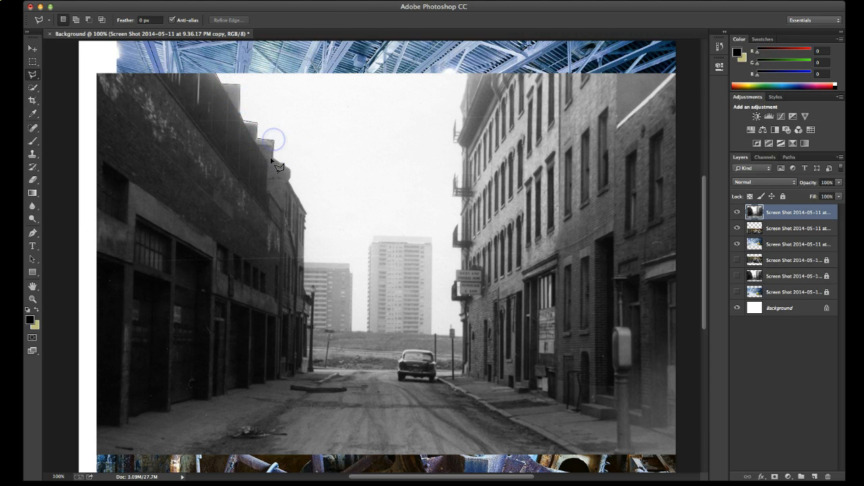
pyautogui.click(291, 171)
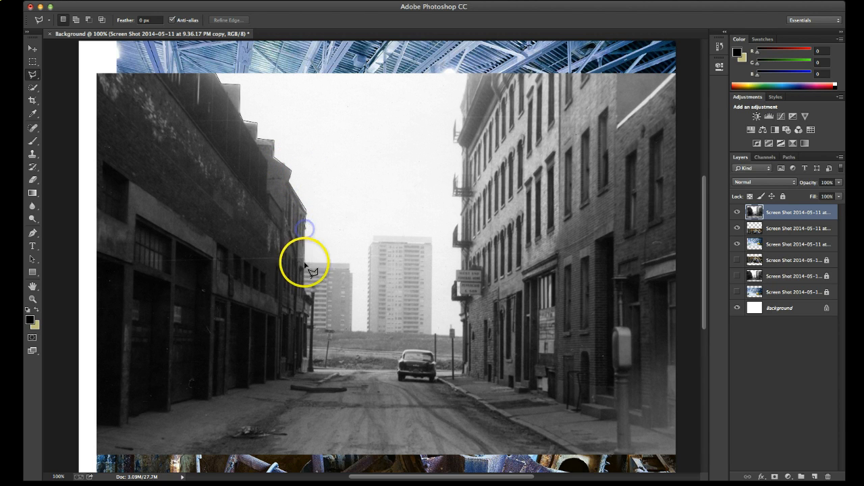
pyautogui.click(305, 289)
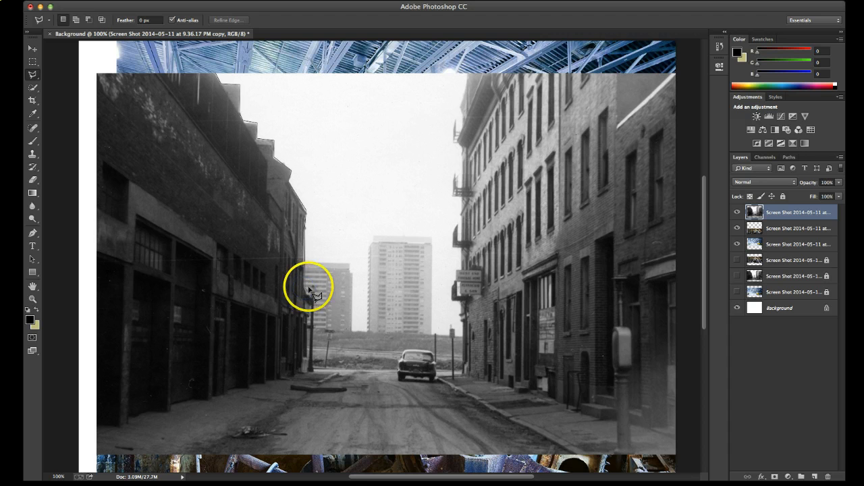
pyautogui.click(310, 296)
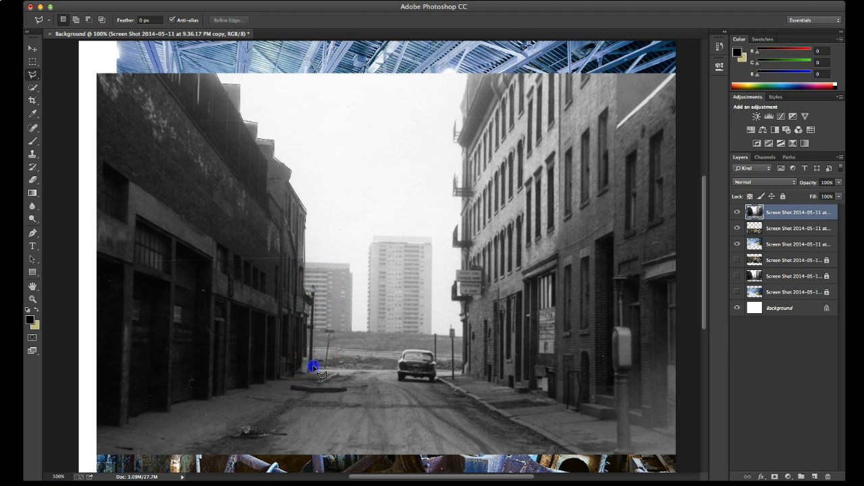
# Continue the outline along the road, over the car and up the right-hand facade, delete the enclosed sky and towers, and deselect.
pyautogui.click(395, 369)
pyautogui.click(433, 350)
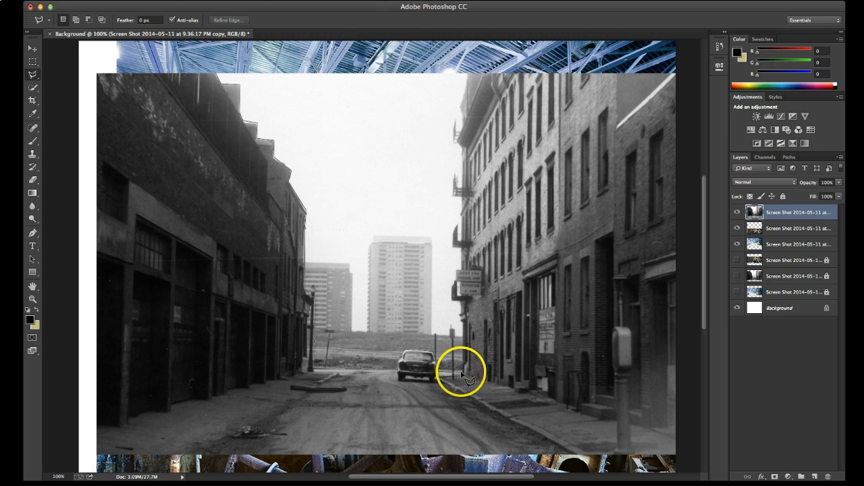
pyautogui.click(460, 318)
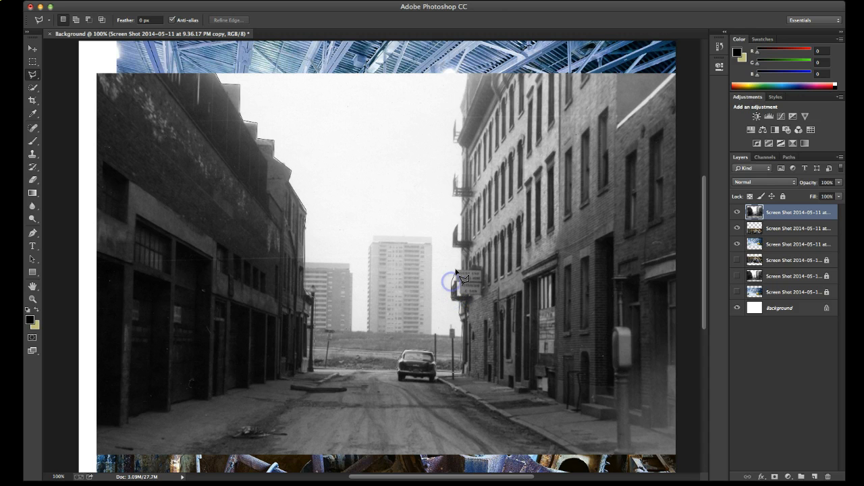
pyautogui.click(452, 227)
pyautogui.click(459, 195)
pyautogui.click(452, 173)
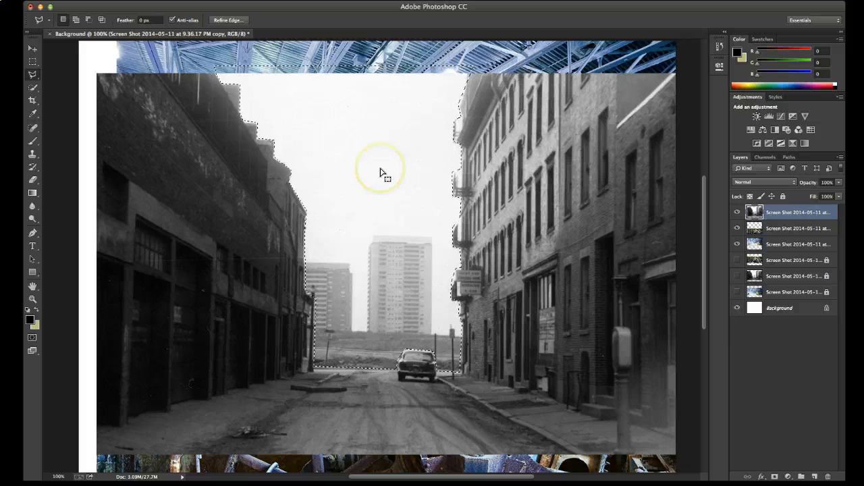
pyautogui.press('BackSpace')
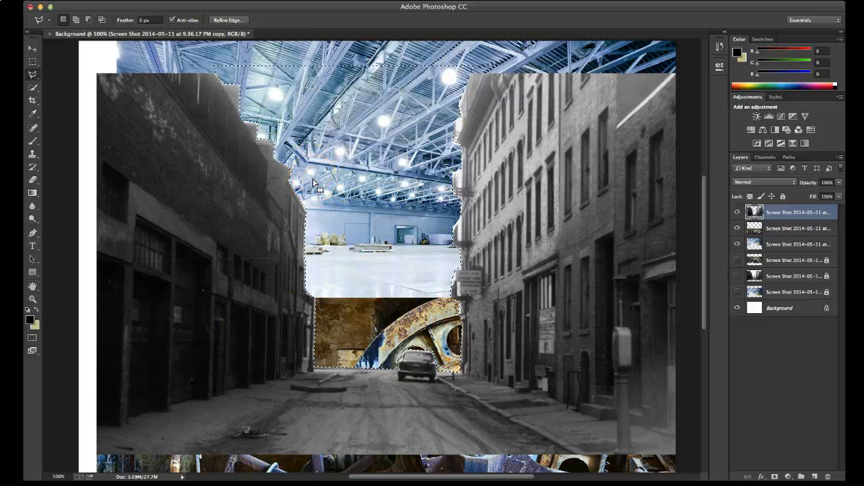
pyautogui.press('super+d')
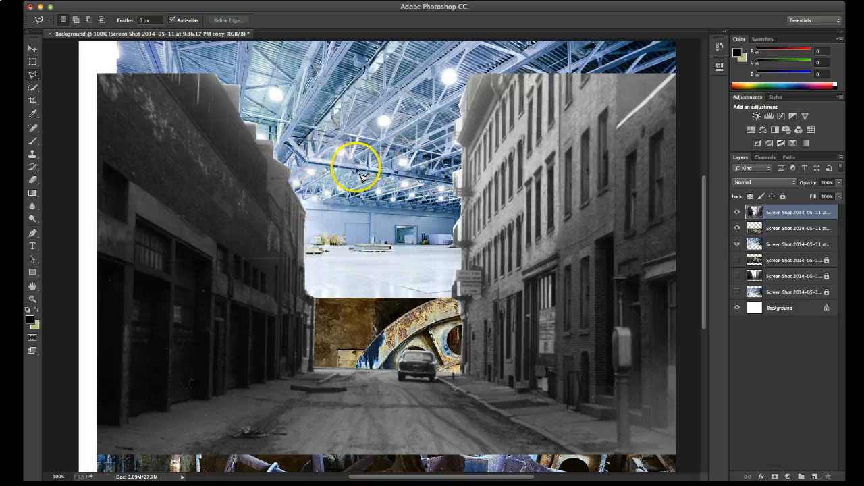
# Move the cut-out street copy down to the canvas's left edge and shift the warehouse copy until its forklift shows between the buildings.
pyautogui.click(32, 49)
pyautogui.moveTo(202, 260); pyautogui.dragTo(179, 302)
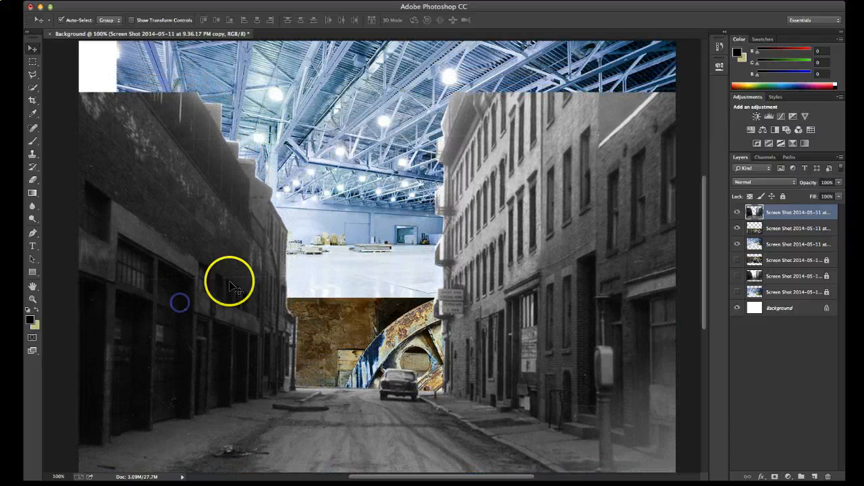
pyautogui.moveTo(359, 148); pyautogui.dragTo(254, 101)
pyautogui.moveTo(292, 136); pyautogui.dragTo(318, 150)
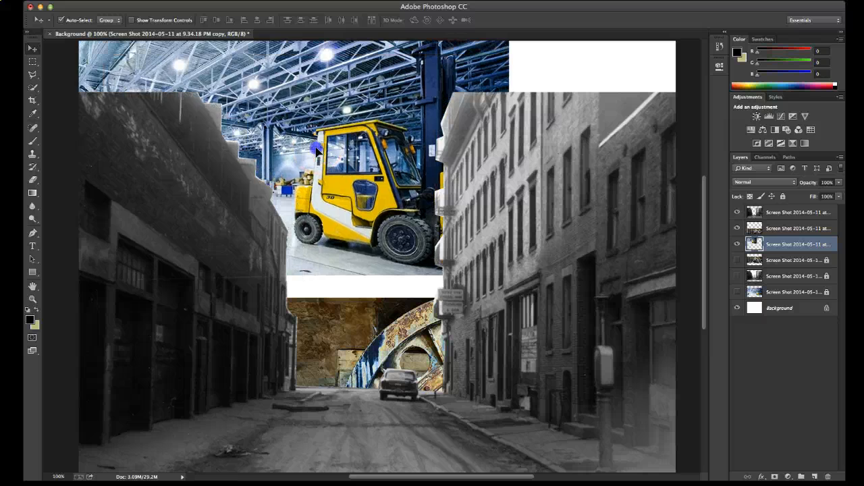
pyautogui.moveTo(362, 181); pyautogui.dragTo(336, 185)
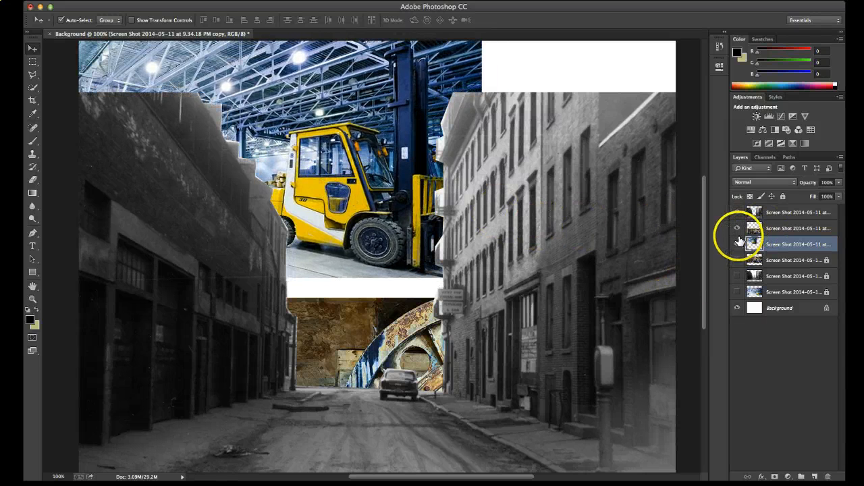
# Lower the warehouse copy on the canvas and bring its layer to the top of the stack, above the street copy.
pyautogui.moveTo(318, 161); pyautogui.dragTo(295, 192)
pyautogui.moveTo(355, 207); pyautogui.dragTo(376, 211)
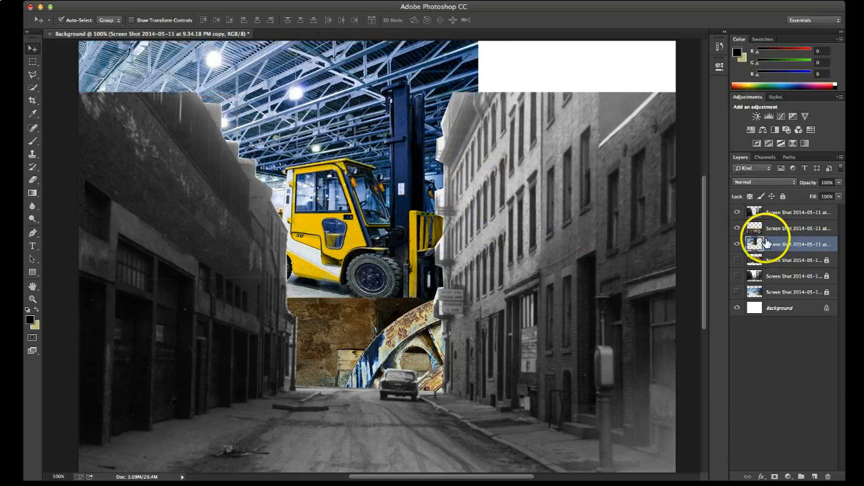
pyautogui.moveTo(777, 246); pyautogui.dragTo(776, 207)
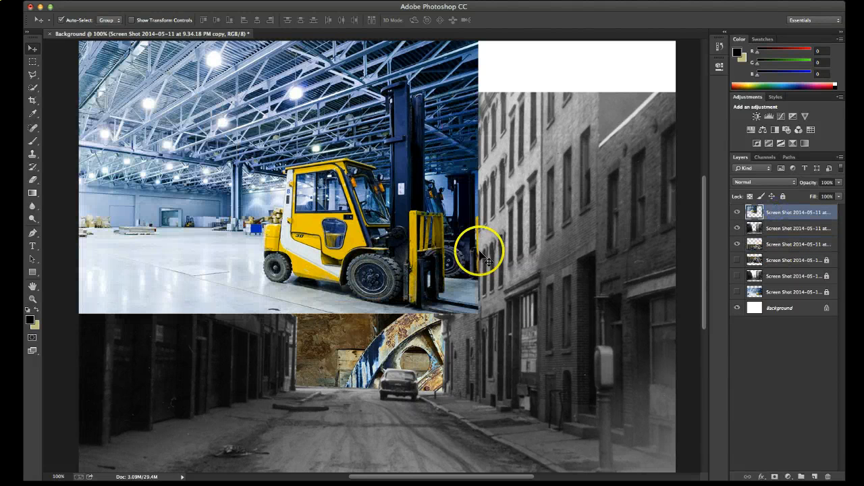
pyautogui.moveTo(340, 229); pyautogui.dragTo(351, 289)
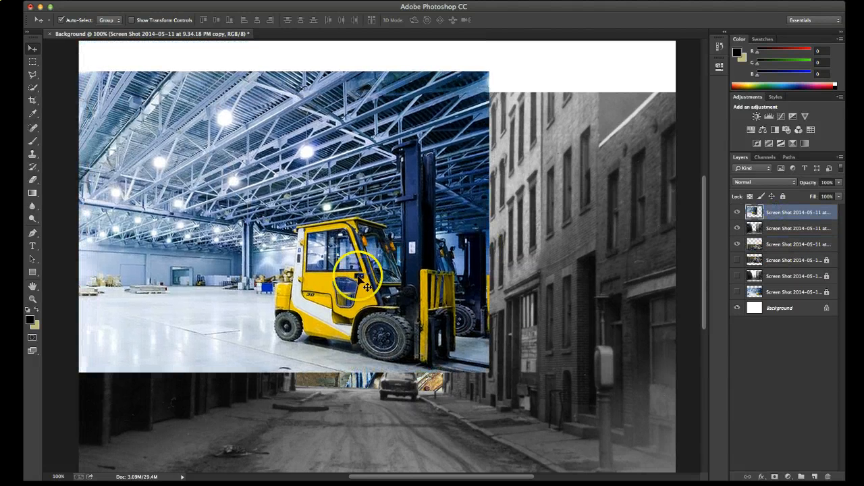
# Start a Polygonal Lasso outline of the yellow forklift from its rear body, up the rear post and along the cab roof.
pyautogui.press('z')
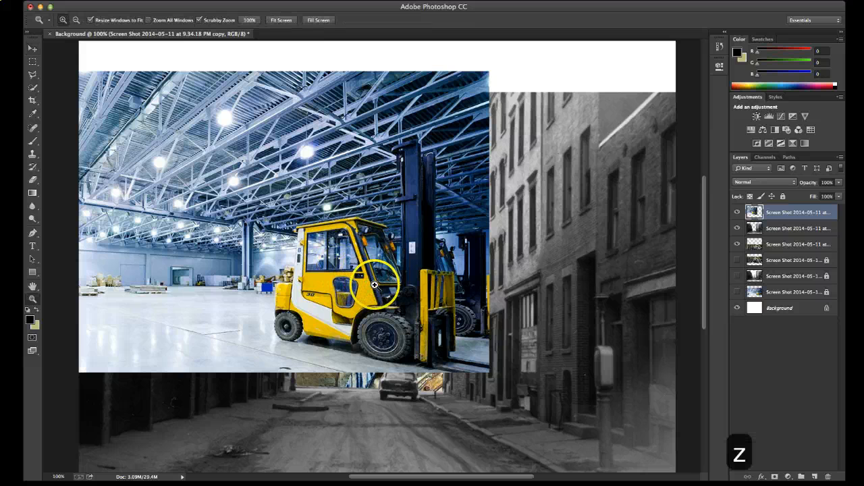
pyautogui.click(363, 273)
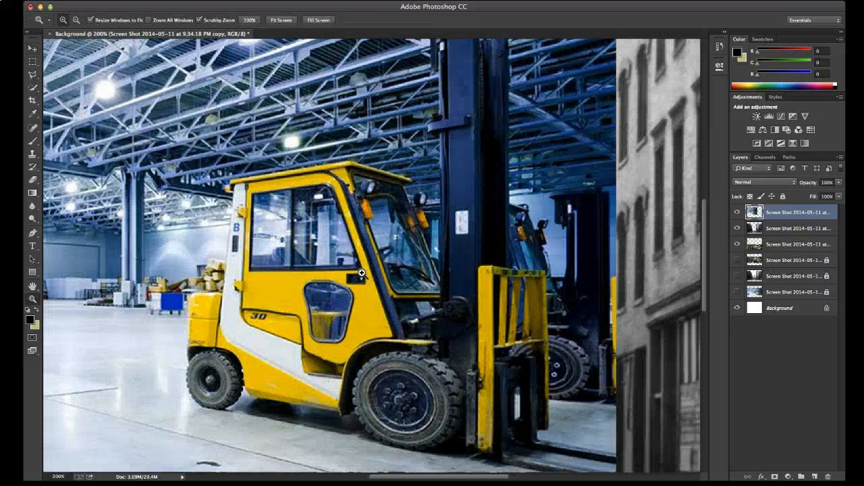
pyautogui.keyDown('alt'); pyautogui.click(384, 257); pyautogui.keyUp('alt')
pyautogui.click(420, 276)
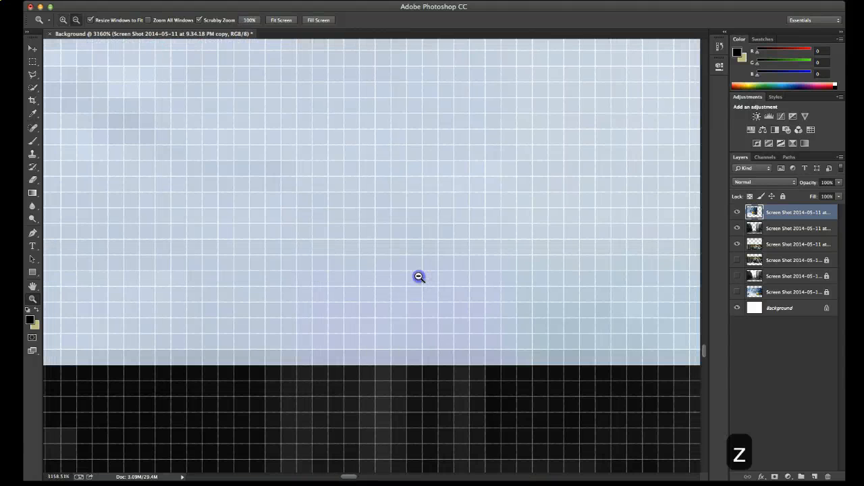
pyautogui.keyDown('alt'); pyautogui.click(419, 276); pyautogui.keyUp('alt')
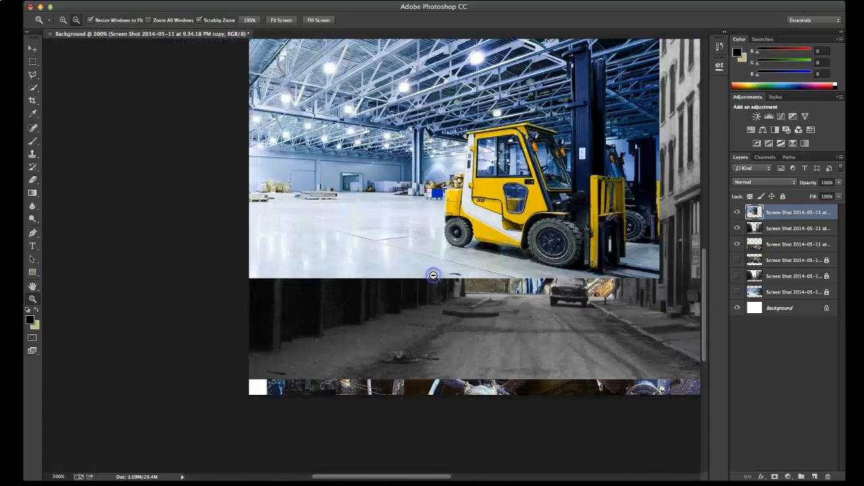
pyautogui.press('space')
pyautogui.moveTo(546, 209); pyautogui.dragTo(356, 273)
pyautogui.click(381, 235)
pyautogui.press('space')
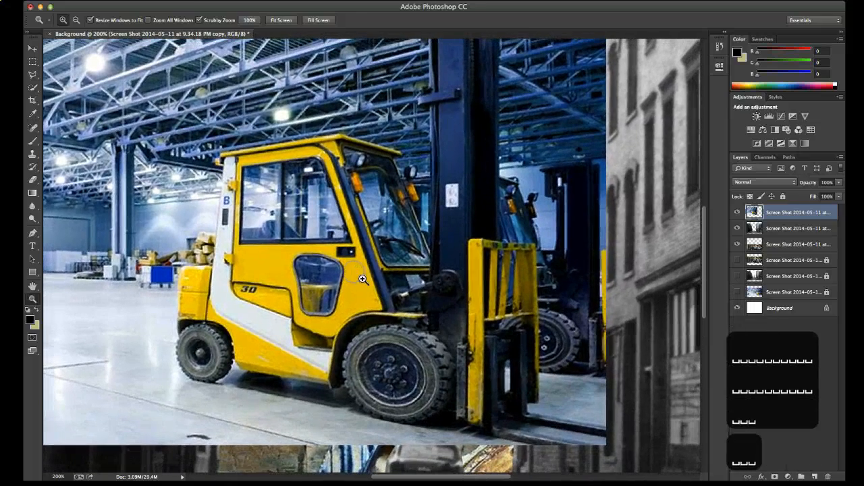
pyautogui.click(32, 75)
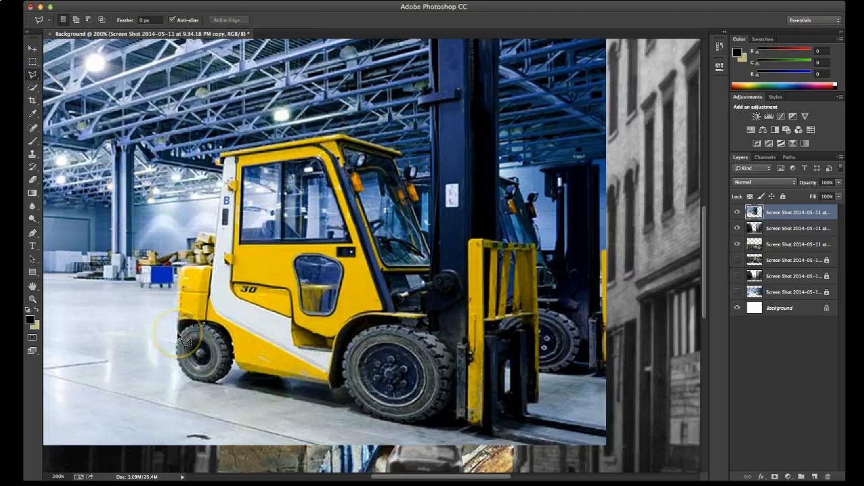
pyautogui.click(181, 267)
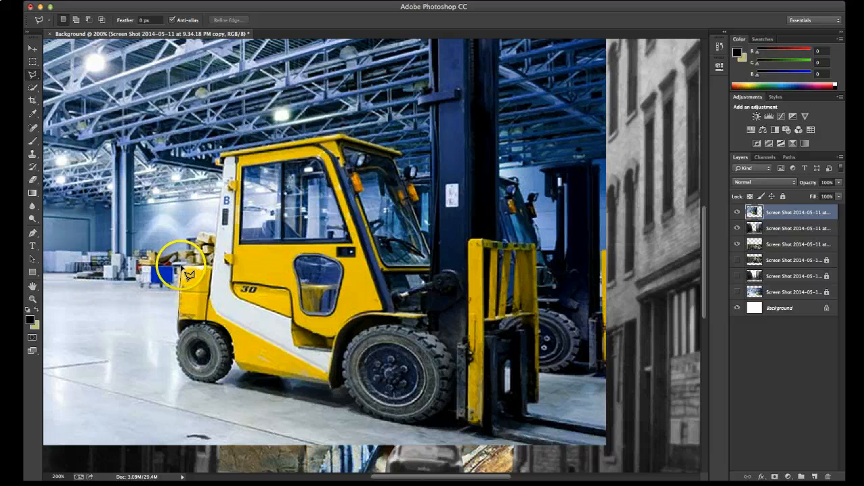
pyautogui.click(220, 165)
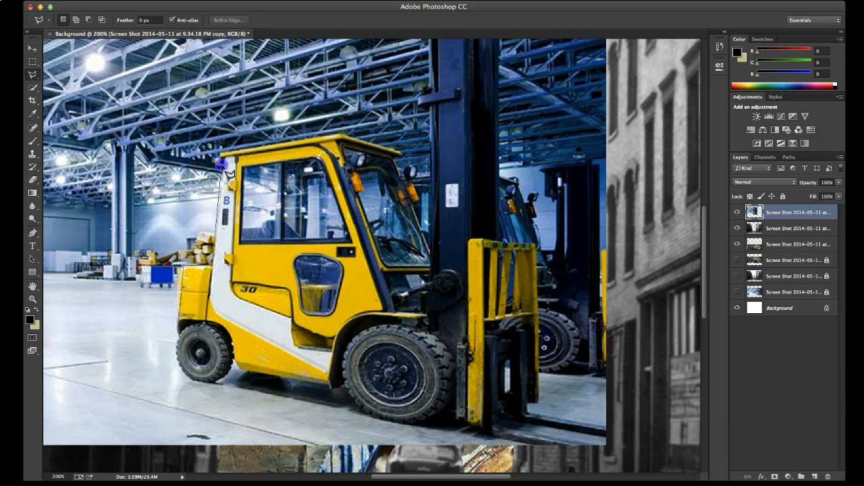
pyautogui.click(305, 144)
pyautogui.click(335, 132)
pyautogui.click(399, 150)
# Continue the forklift outline down the front of the cab, up the near side of the mast and across the mast's top.
pyautogui.click(421, 209)
pyautogui.click(428, 241)
pyautogui.click(429, 106)
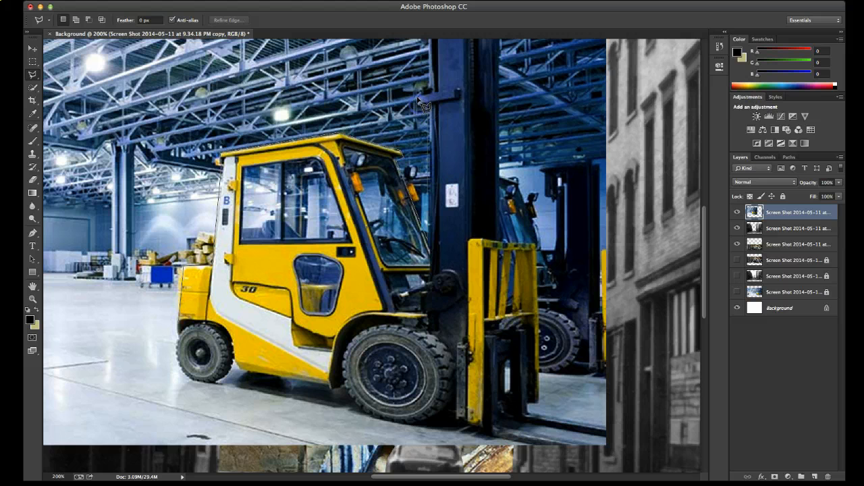
pyautogui.scroll(3, 427, 42)
pyautogui.click(428, 140)
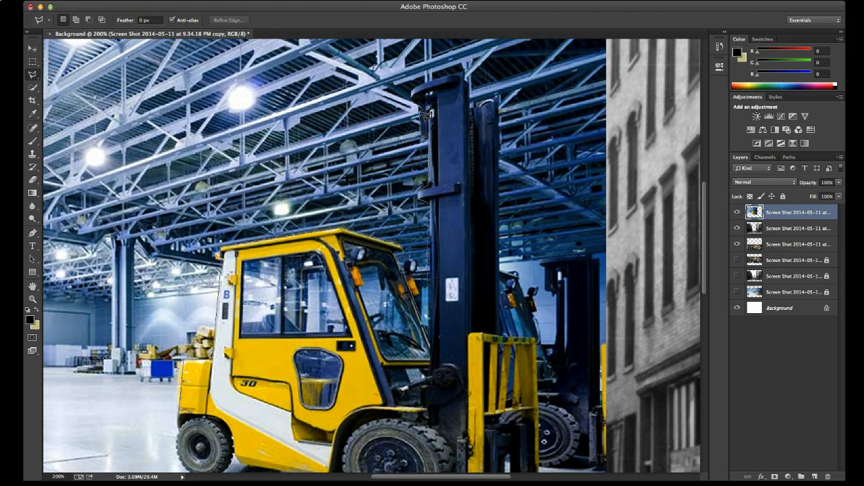
pyautogui.click(466, 79)
pyautogui.click(496, 132)
# Continue the outline down the mast's far side, across the yellow fork carriage's top and down its outer edge.
pyautogui.click(498, 267)
pyautogui.click(498, 328)
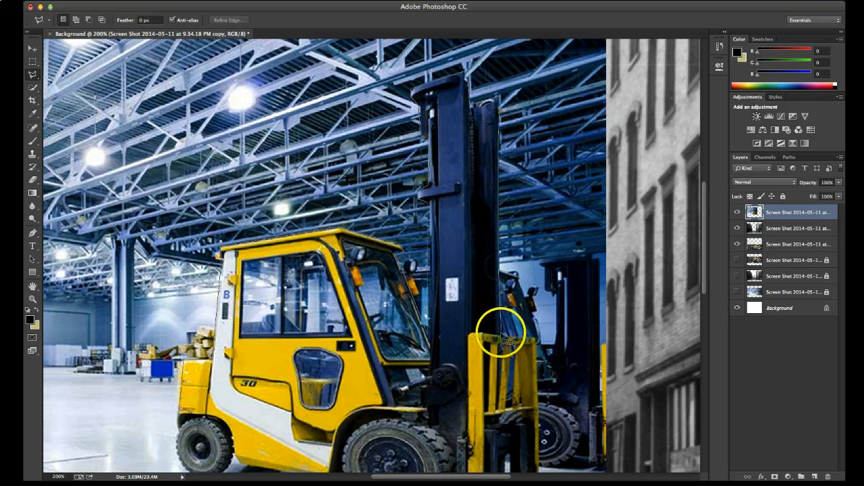
pyautogui.click(535, 335)
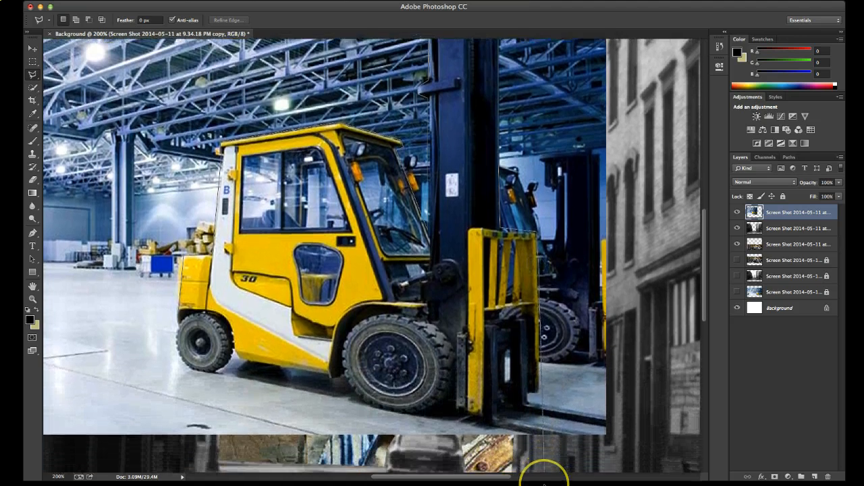
pyautogui.click(544, 352)
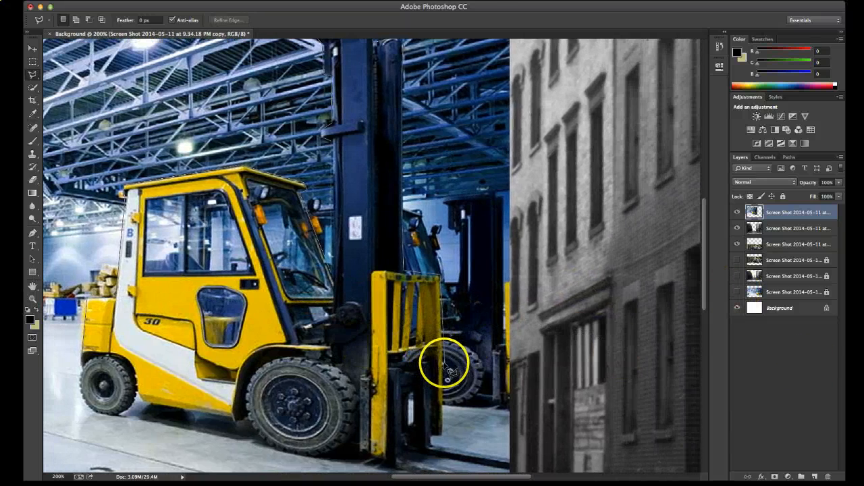
pyautogui.click(443, 365)
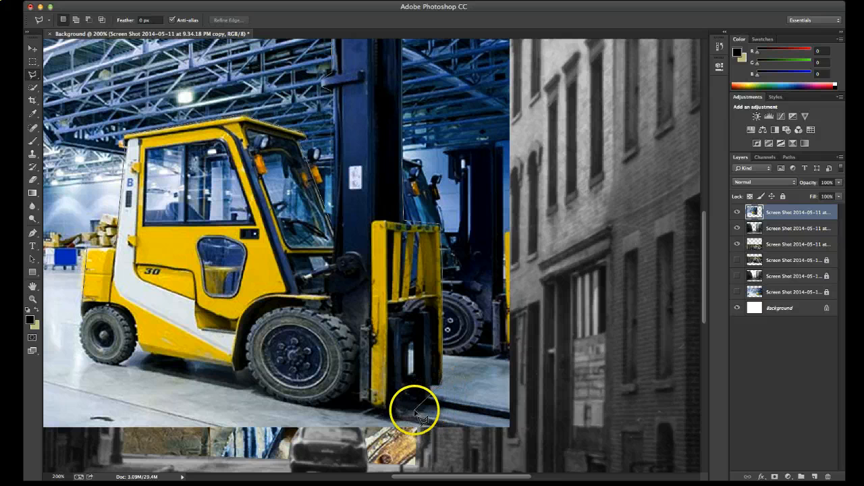
# Continue the forklift outline around both forks and beneath the front and rear wheels, closing the selection at the rear body.
pyautogui.click(542, 413)
pyautogui.click(425, 404)
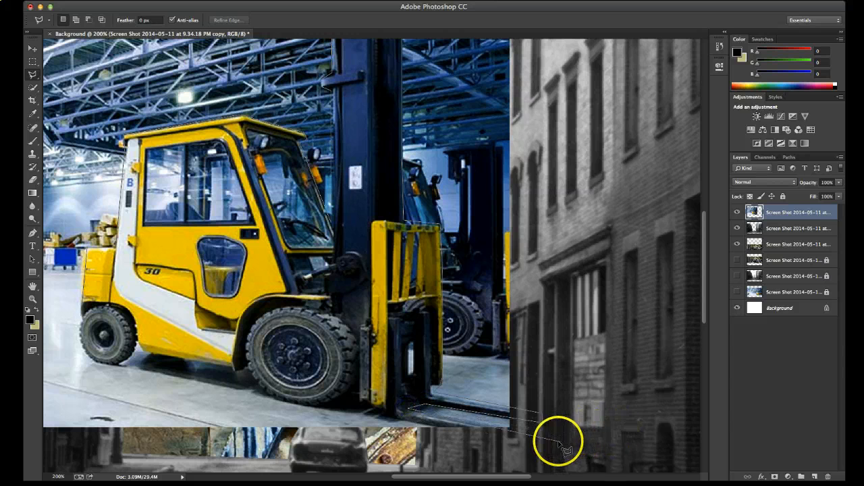
pyautogui.click(551, 438)
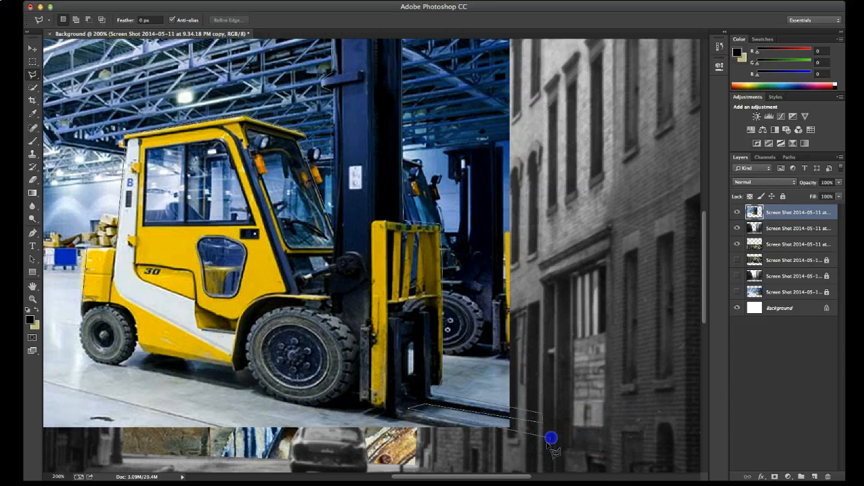
pyautogui.click(384, 414)
pyautogui.click(352, 400)
pyautogui.click(261, 394)
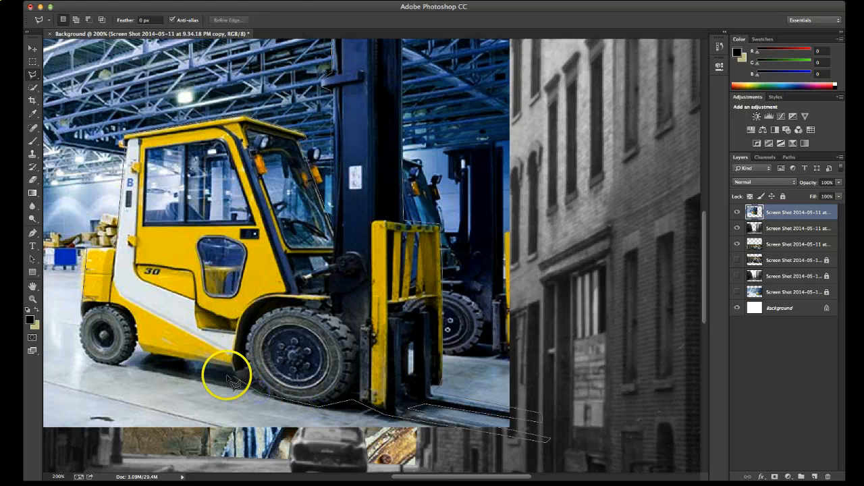
pyautogui.click(119, 363)
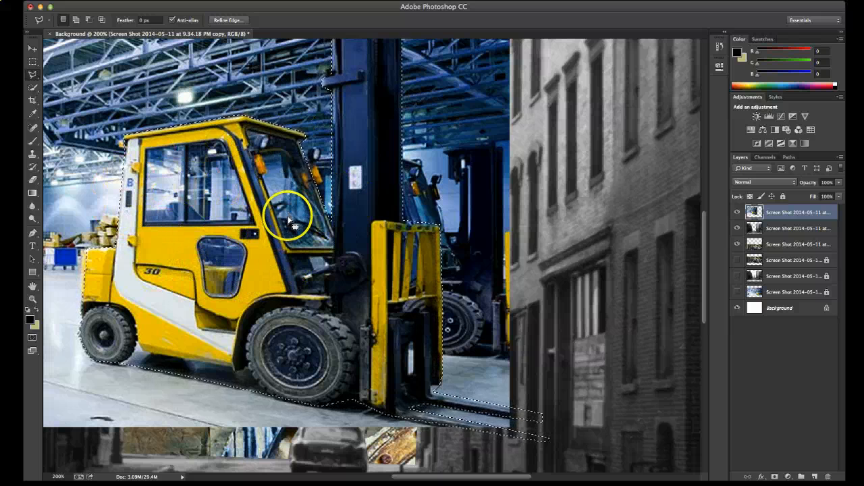
# Try deleting the selected forklift, try inverting the selection and deleting the surrounding warehouse, and undo these changes.
pyautogui.press('BackSpace')
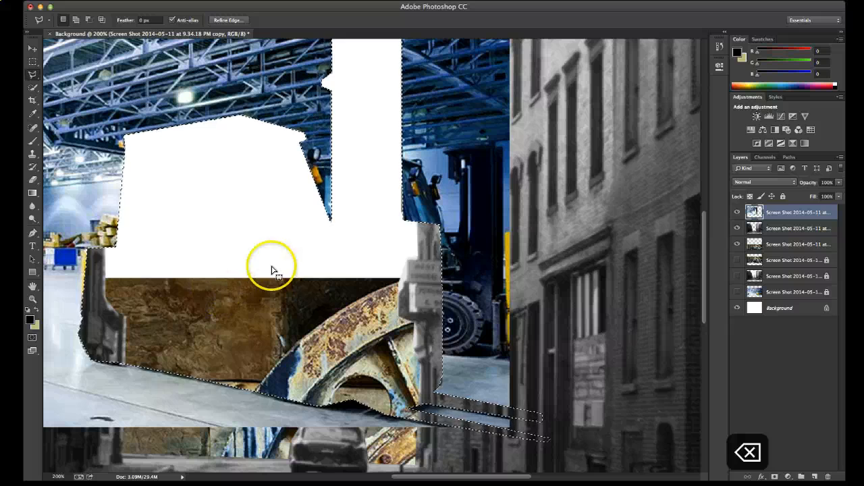
pyautogui.press('super+z')
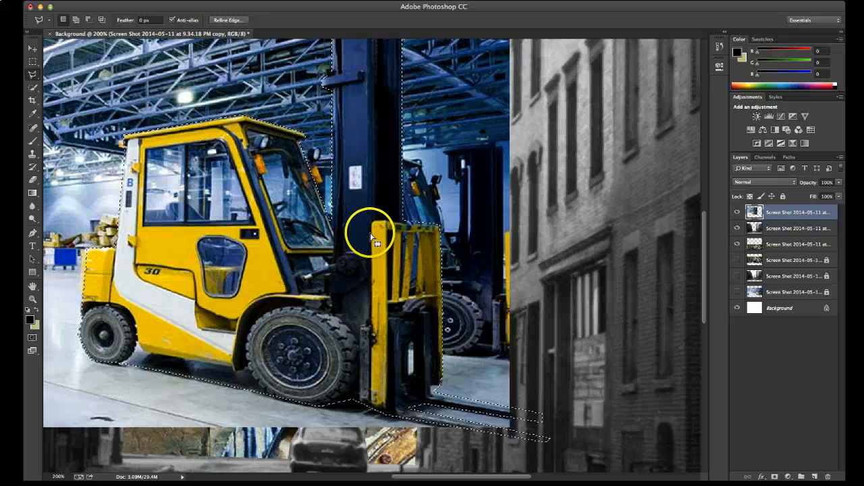
pyautogui.click(223, 1)
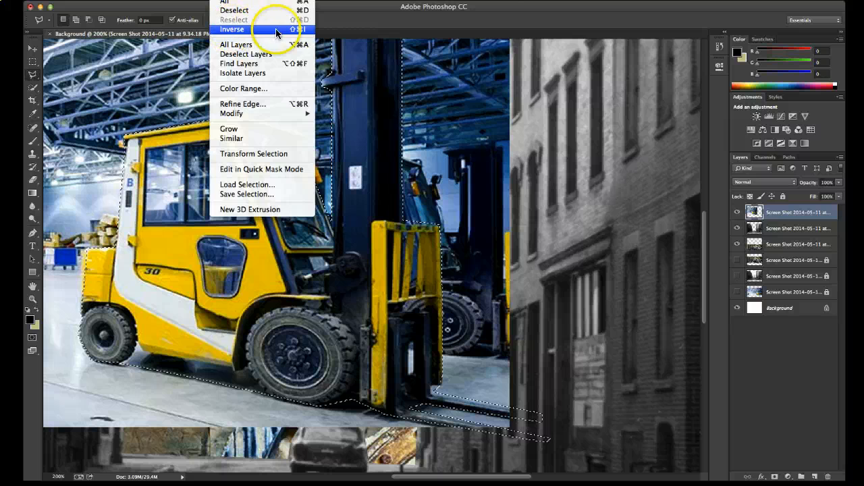
pyautogui.click(231, 30)
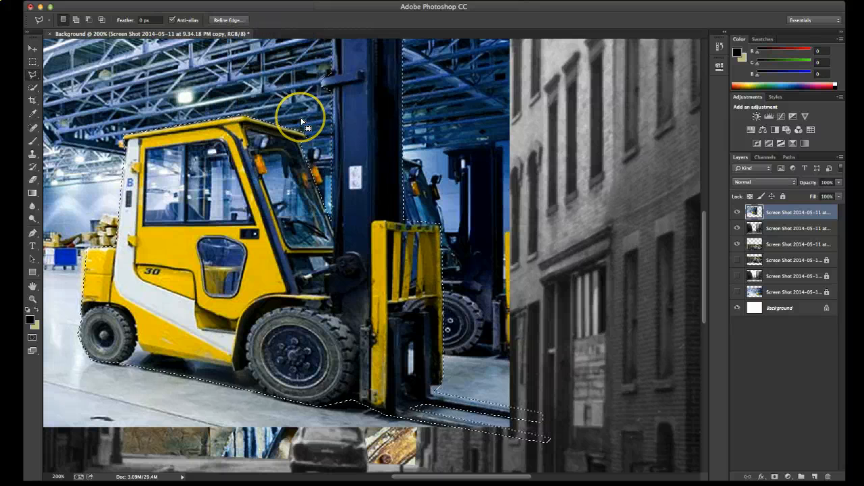
pyautogui.press('BackSpace')
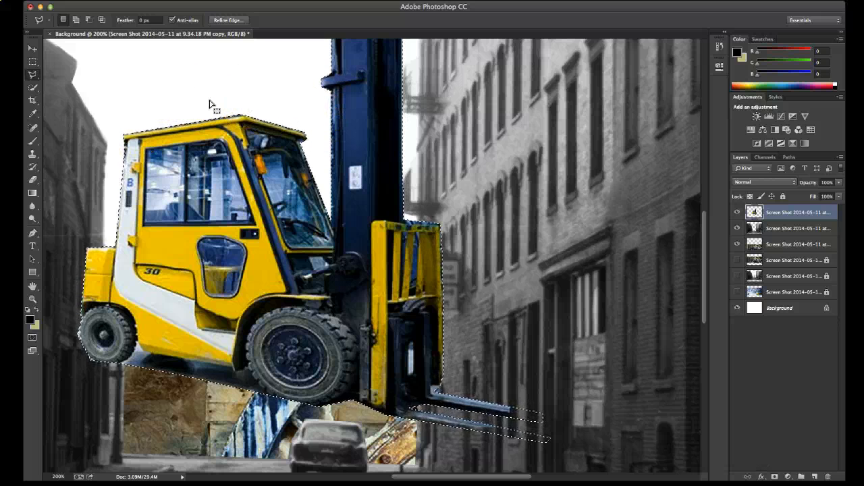
pyautogui.press('super+z')
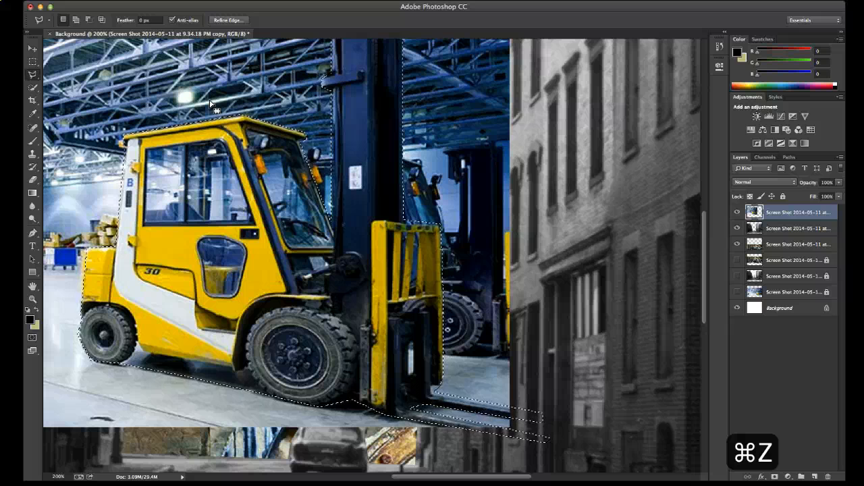
pyautogui.press('alt+super+z')
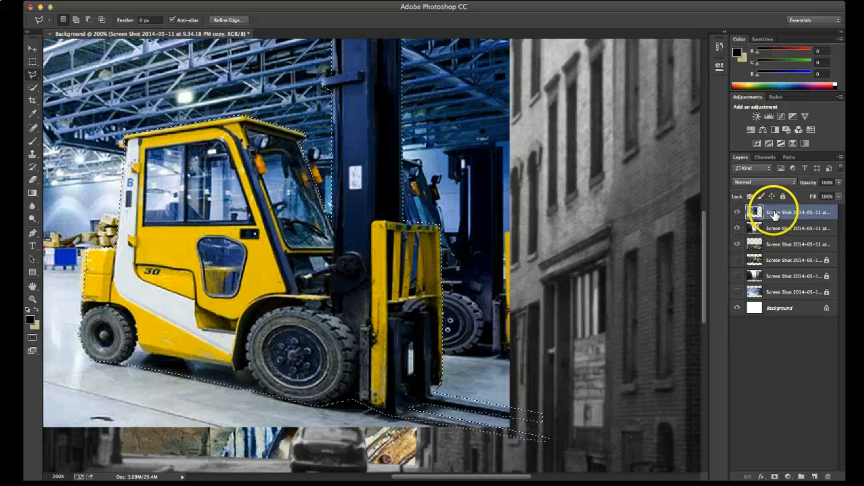
# Copy the selected forklift from the warehouse copy to a new layer and hide the warehouse copy.
pyautogui.click(774, 215)
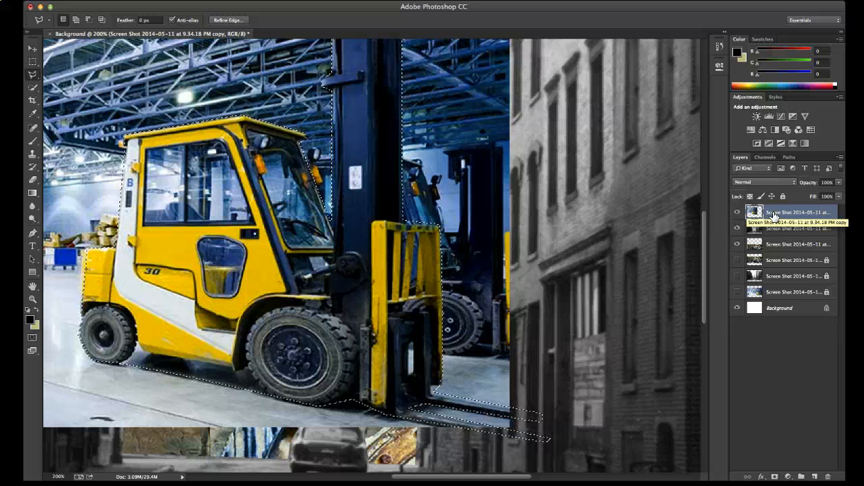
pyautogui.press('super+j')
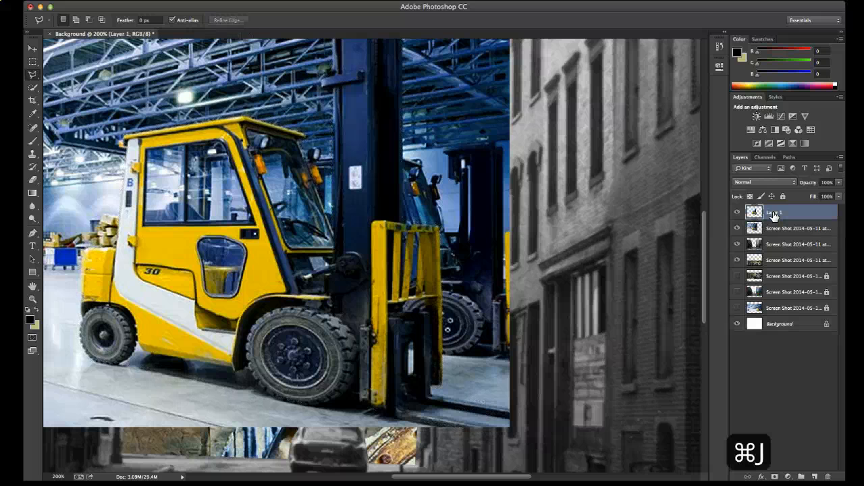
pyautogui.click(737, 229)
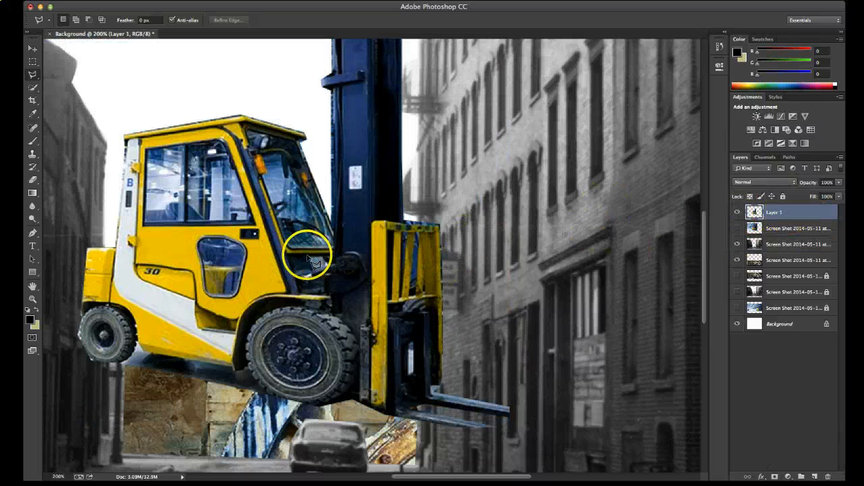
# Lower the street copy to the canvas's bottom edge and place the forklift cutout on the right side of the road.
pyautogui.click(32, 48)
pyautogui.moveTo(203, 191); pyautogui.dragTo(272, 234)
pyautogui.press('z')
pyautogui.moveTo(193, 241); pyautogui.dragTo(235, 245)
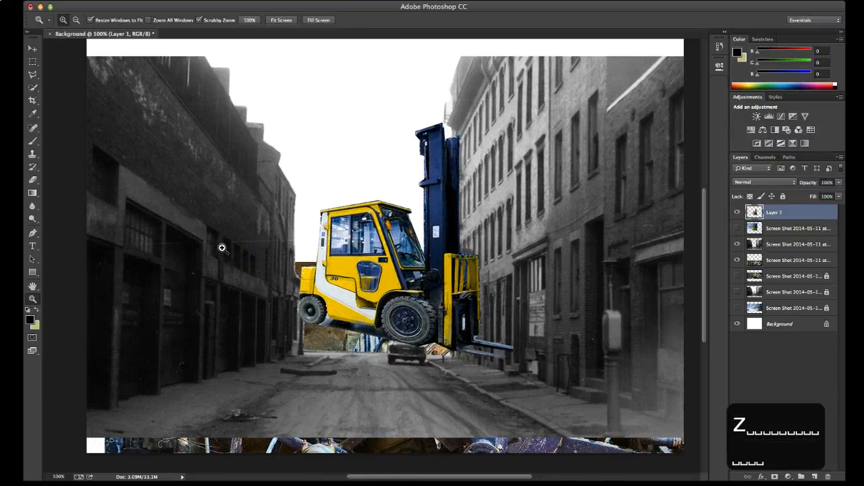
pyautogui.press('v')
pyautogui.click(233, 243)
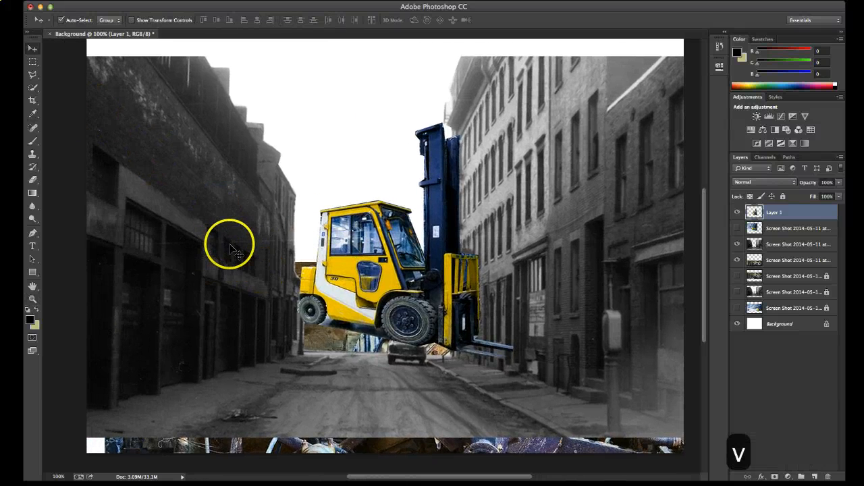
pyautogui.moveTo(230, 245); pyautogui.dragTo(230, 259)
pyautogui.moveTo(344, 284); pyautogui.dragTo(415, 339)
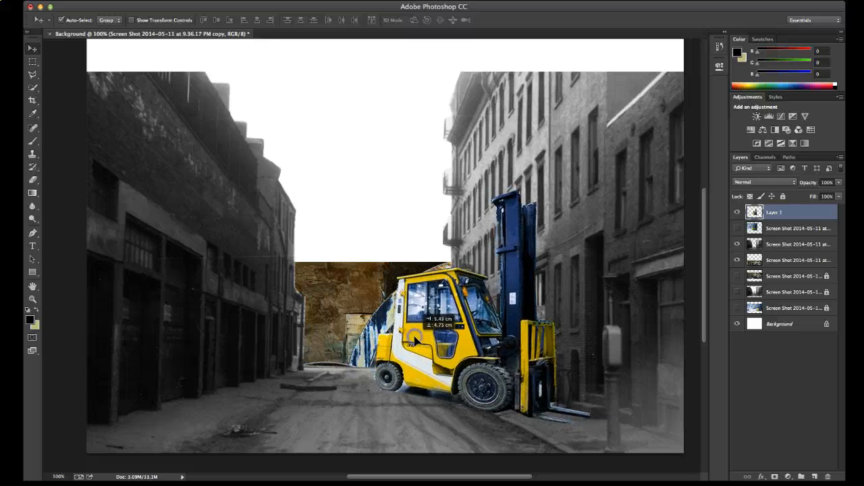
pyautogui.moveTo(414, 339); pyautogui.dragTo(415, 339)
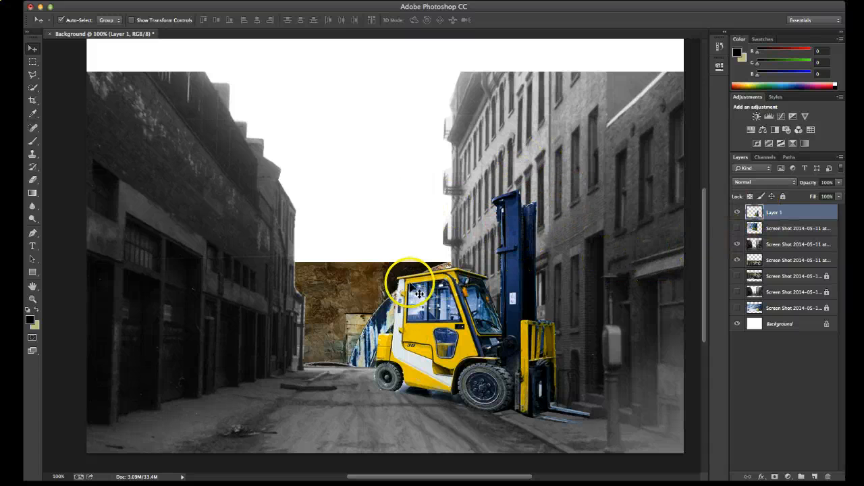
# Move the rusty wheel image up behind the street so the wheel fills the cut-out sky between the buildings.
pyautogui.moveTo(328, 277); pyautogui.dragTo(257, 100)
pyautogui.moveTo(313, 135); pyautogui.dragTo(303, 113)
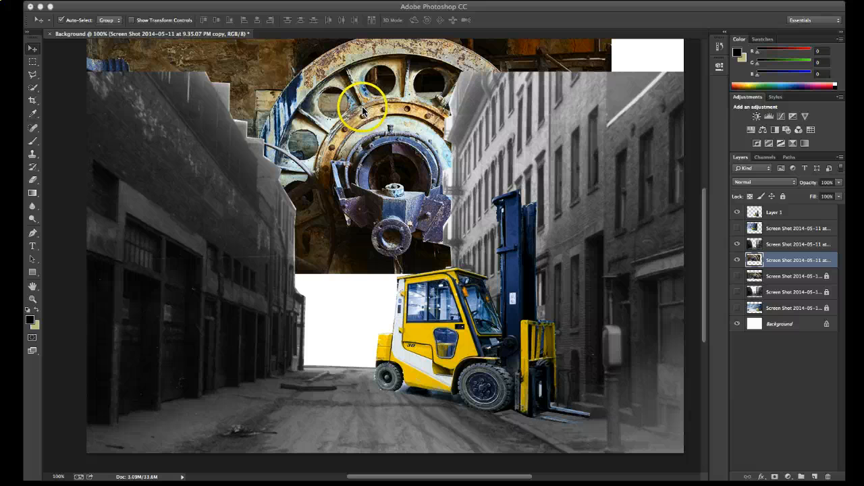
pyautogui.moveTo(362, 135)
pyautogui.mouseDown()
pyautogui.moveTo(341, 165)
pyautogui.moveTo(325, 230)
pyautogui.moveTo(319, 147)
pyautogui.moveTo(349, 142)
pyautogui.mouseUp()
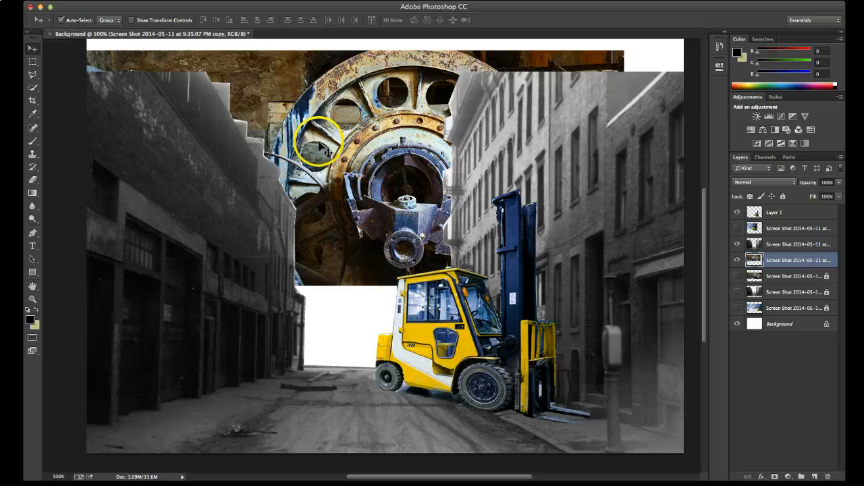
# Show the transform controls, scale the rusty wheel image to about 147%, centre it at X 577.50, Y 396.50 px, and apply the transformation.
pyautogui.click(130, 21)
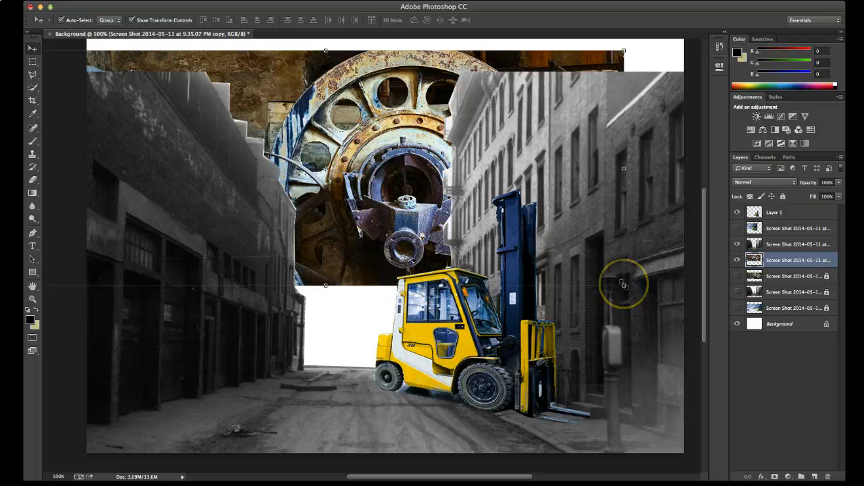
pyautogui.click(624, 285)
pyautogui.moveTo(646, 309); pyautogui.dragTo(470, 335)
pyautogui.press('space')
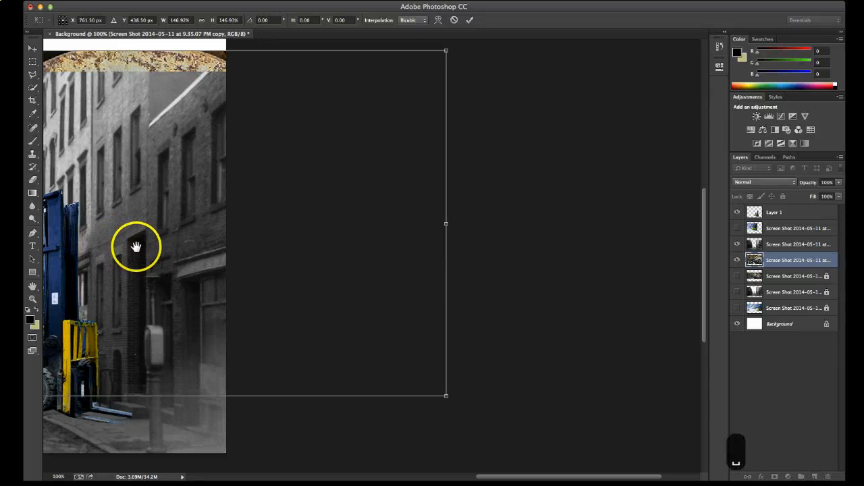
pyautogui.moveTo(138, 250); pyautogui.dragTo(292, 232)
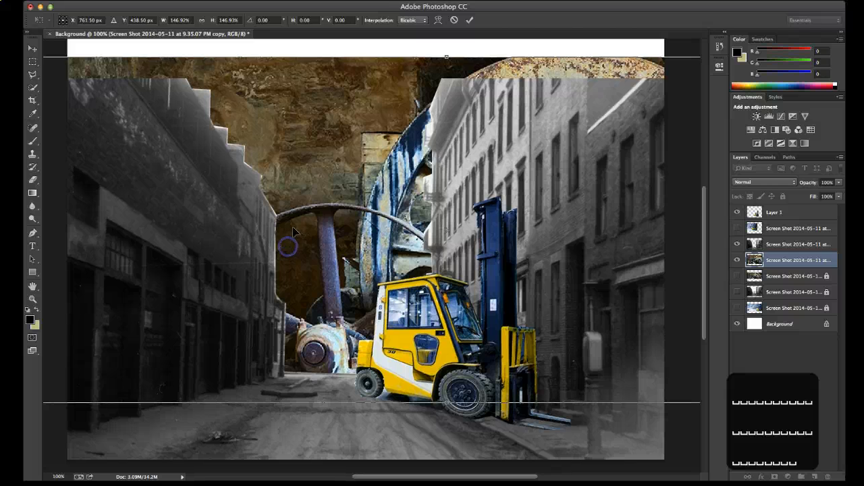
pyautogui.moveTo(365, 173); pyautogui.dragTo(275, 150)
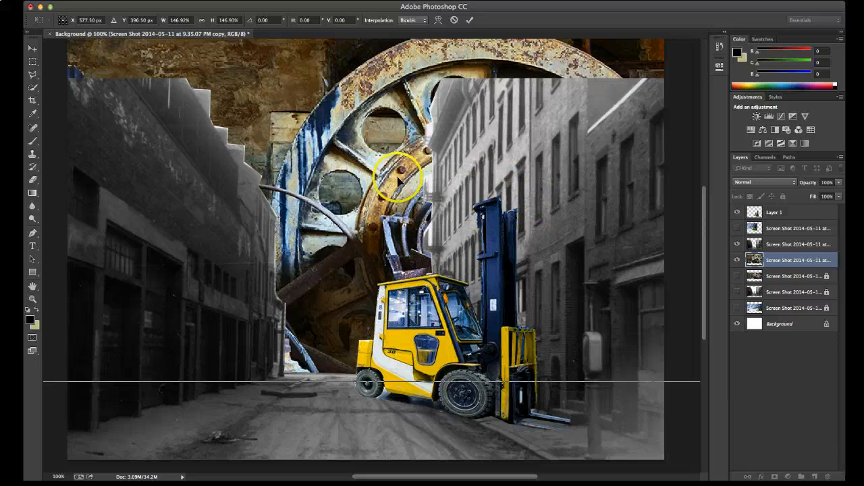
pyautogui.click(32, 48)
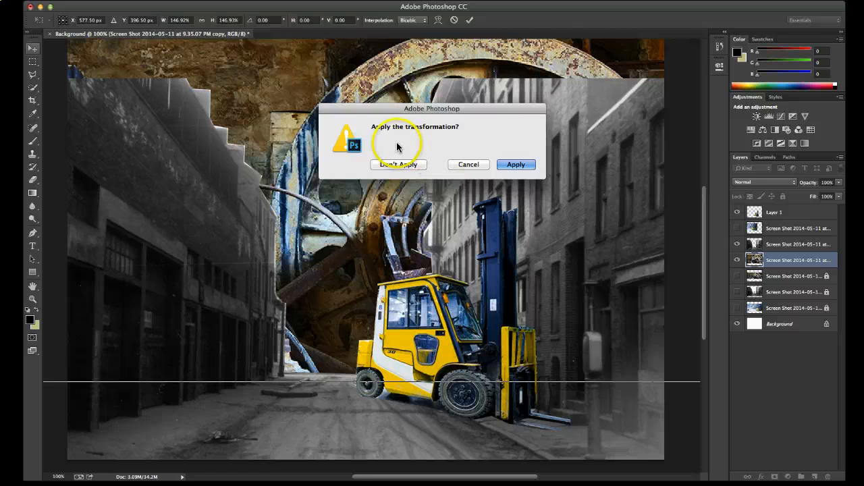
pyautogui.click(511, 172)
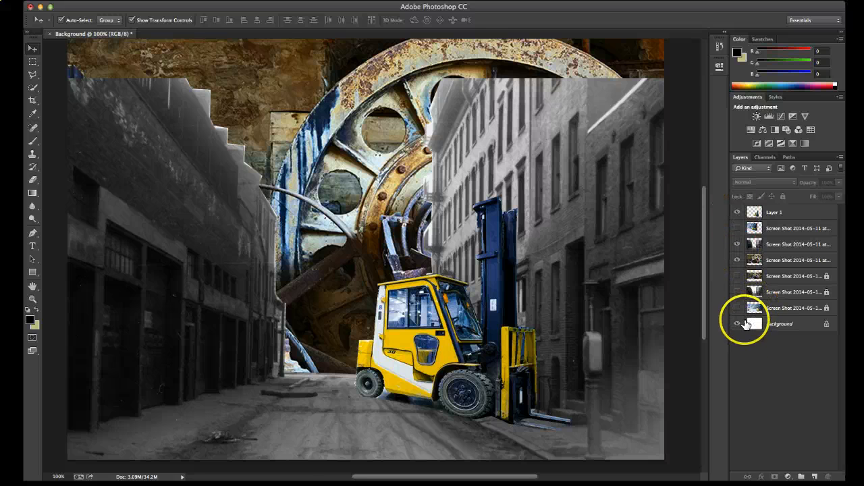
# Add a new empty layer at the top of the stack and name it sketch.
pyautogui.click(816, 478)
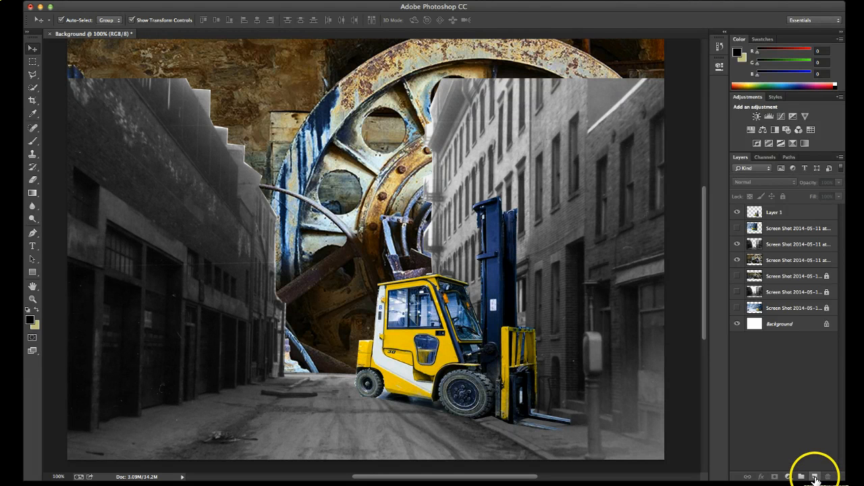
pyautogui.click(815, 479)
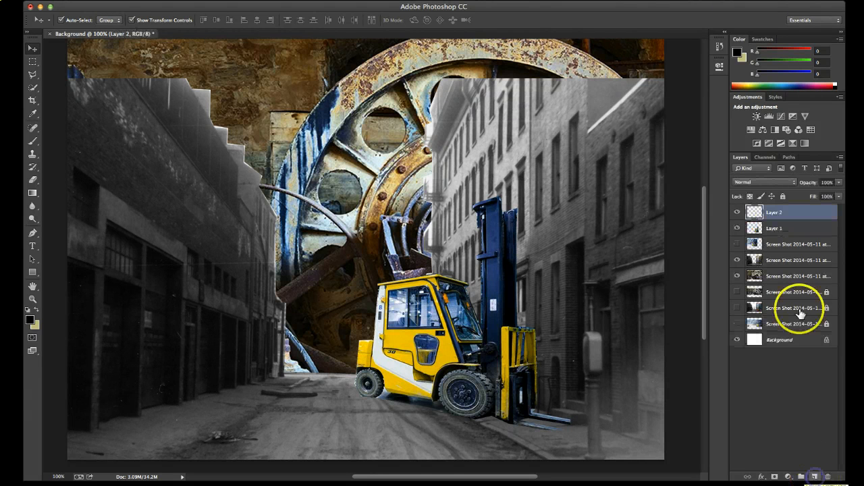
pyautogui.doubleClick(774, 212)
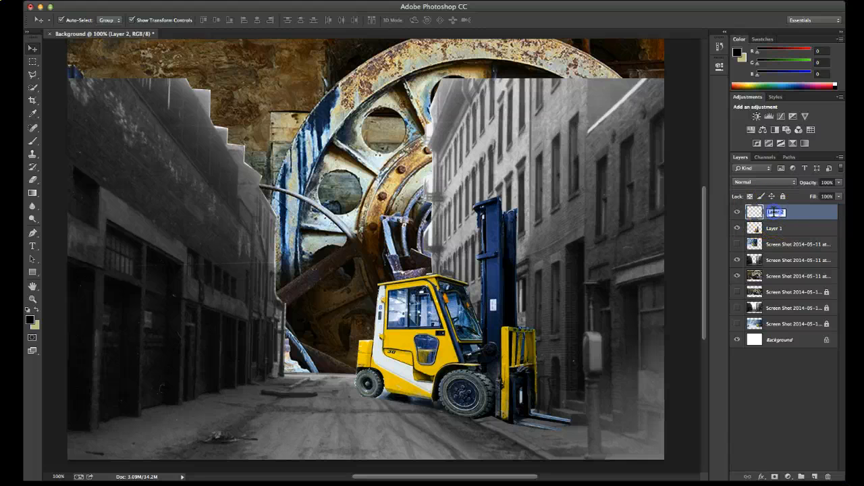
pyautogui.write('s')
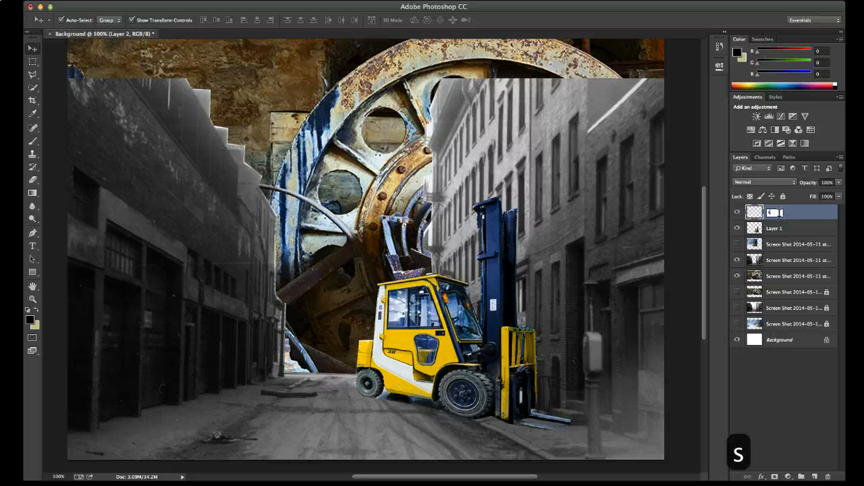
pyautogui.write('ketch')
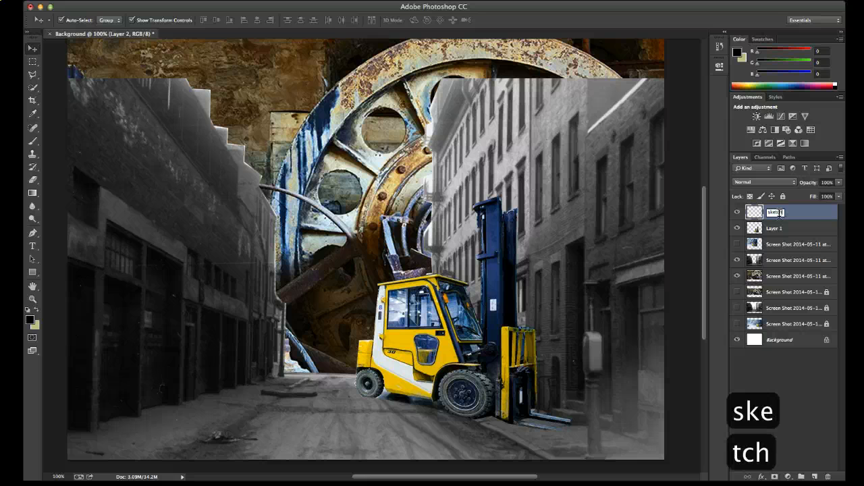
pyautogui.click(795, 254)
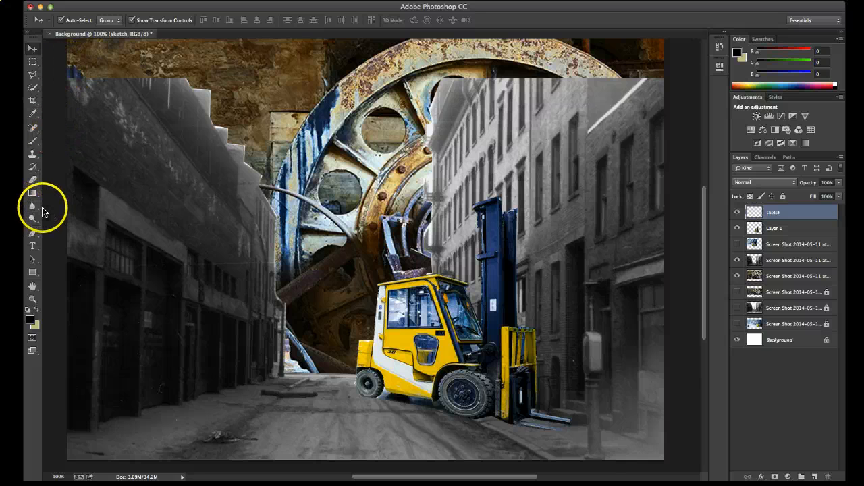
# Choose the Brush tool with black (000000) as the foreground colour for the sketch layer.
pyautogui.click(33, 144)
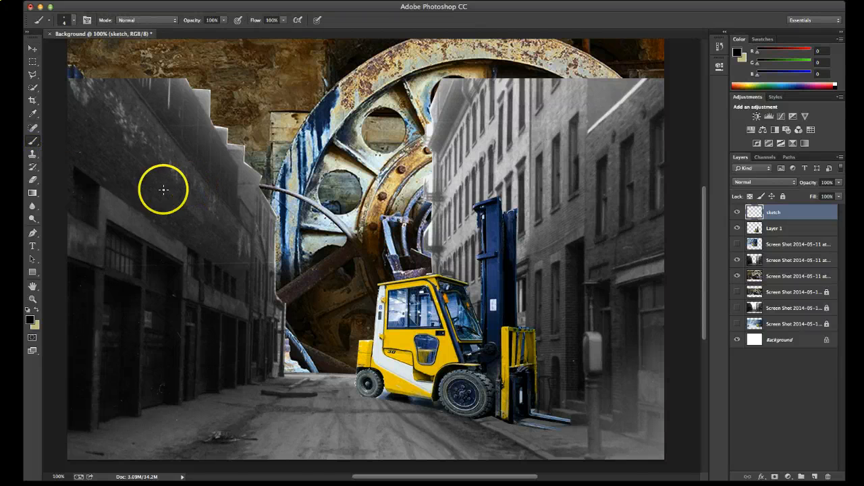
pyautogui.click(30, 320)
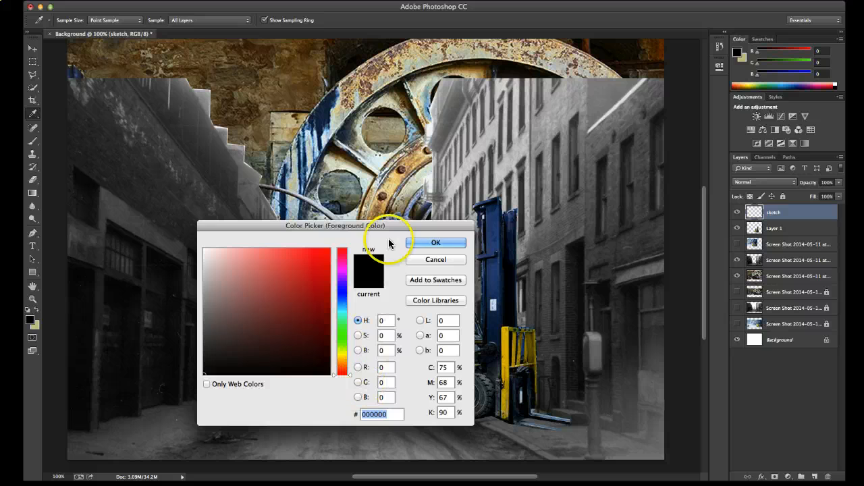
pyautogui.click(415, 243)
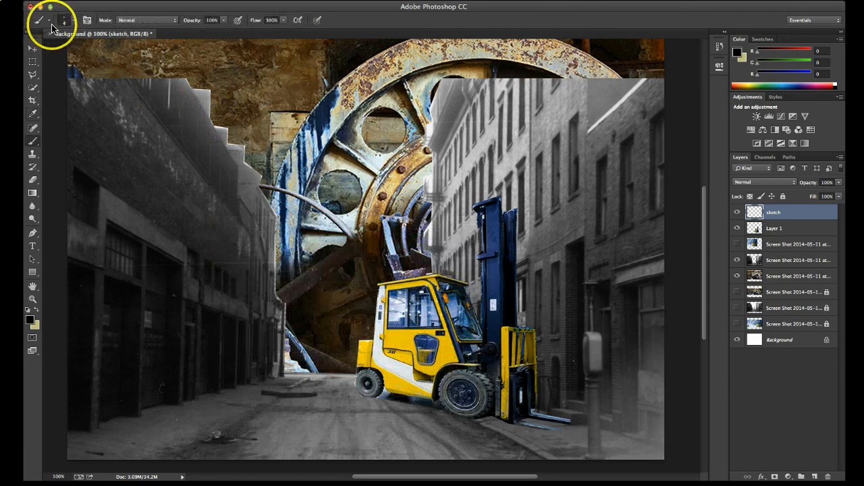
# Try a brush size of 100 px and return the size to 4 px.
pyautogui.click(75, 22)
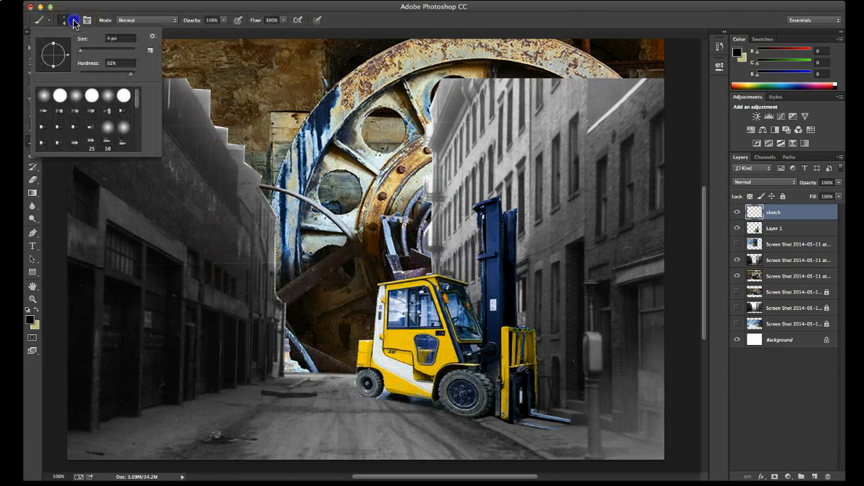
pyautogui.click(116, 38)
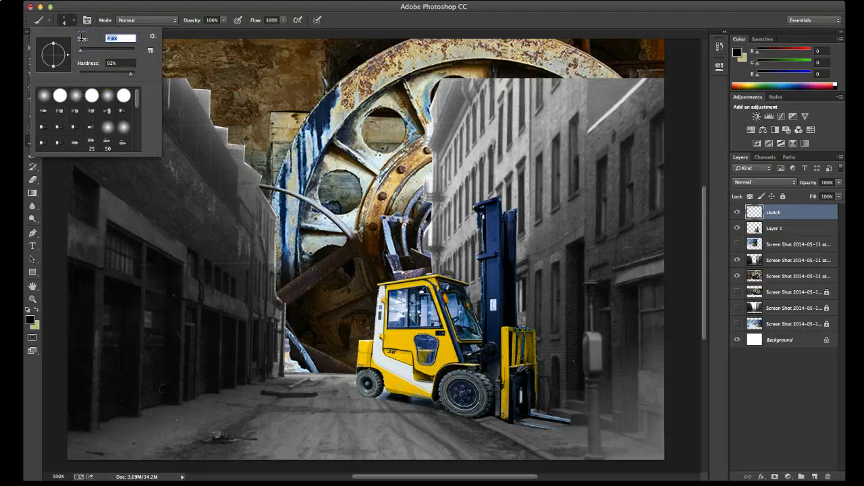
pyautogui.write('100')
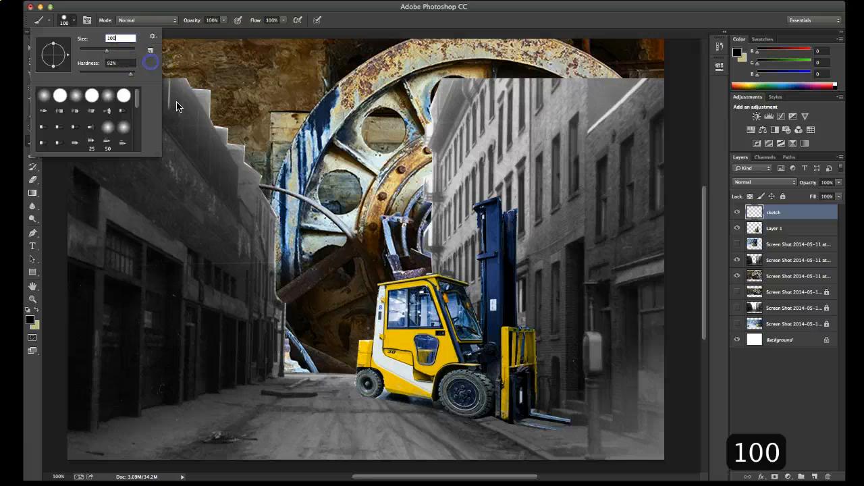
pyautogui.click(86, 37)
pyautogui.write('4')
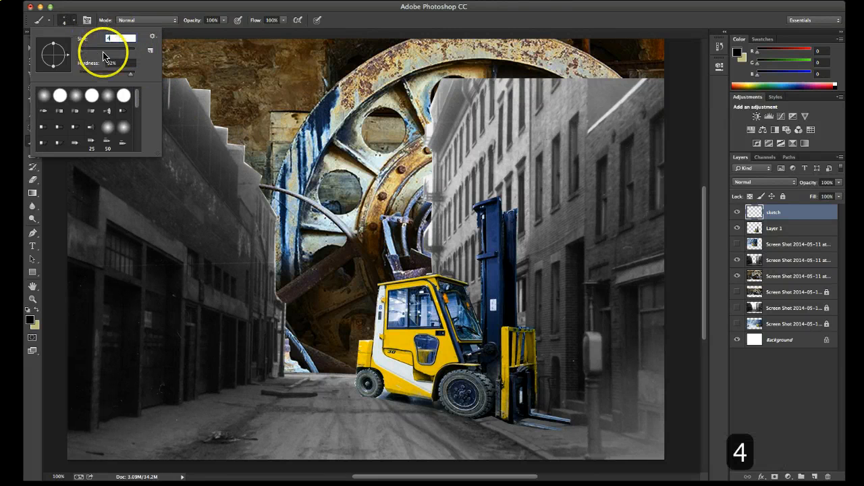
pyautogui.click(140, 69)
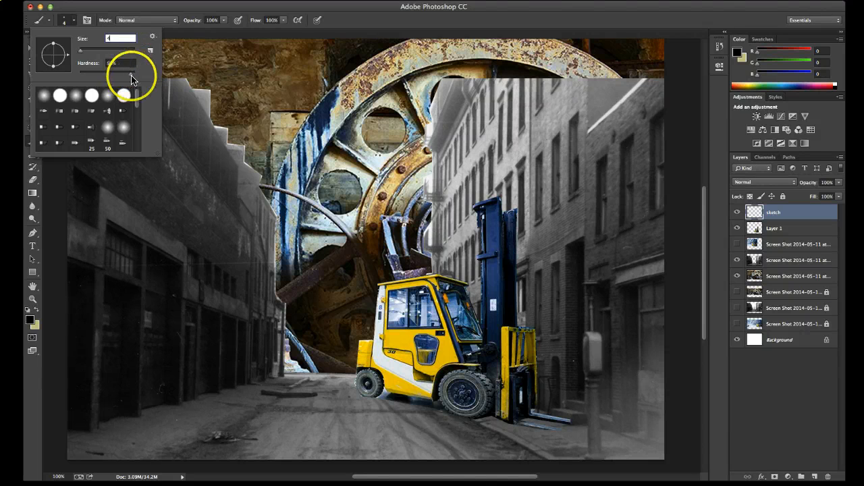
# Try out freehand brush strokes on the sketch layer over the left building and undo them all.
pyautogui.moveTo(199, 132); pyautogui.dragTo(234, 194)
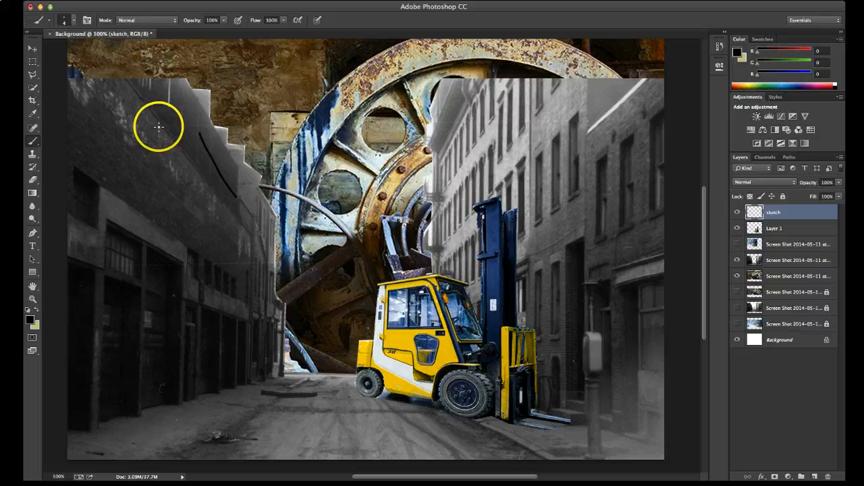
pyautogui.press('super+z')
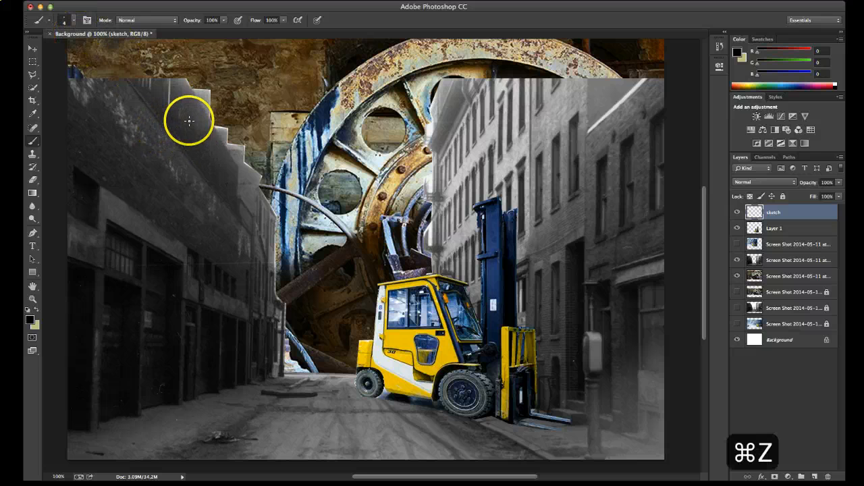
pyautogui.moveTo(169, 155); pyautogui.dragTo(255, 167)
pyautogui.moveTo(155, 214); pyautogui.dragTo(252, 210)
pyautogui.moveTo(171, 148); pyautogui.dragTo(205, 230)
pyautogui.moveTo(203, 194); pyautogui.dragTo(245, 223)
pyautogui.moveTo(261, 174); pyautogui.dragTo(283, 209)
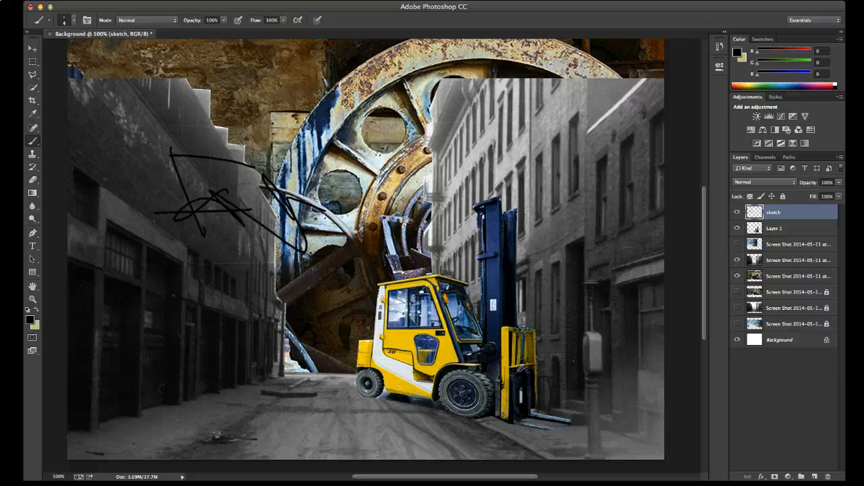
pyautogui.press('alt+super+z')
pyautogui.press('alt+super+z')
pyautogui.press('alt+super+z')
pyautogui.press('alt+super+z')
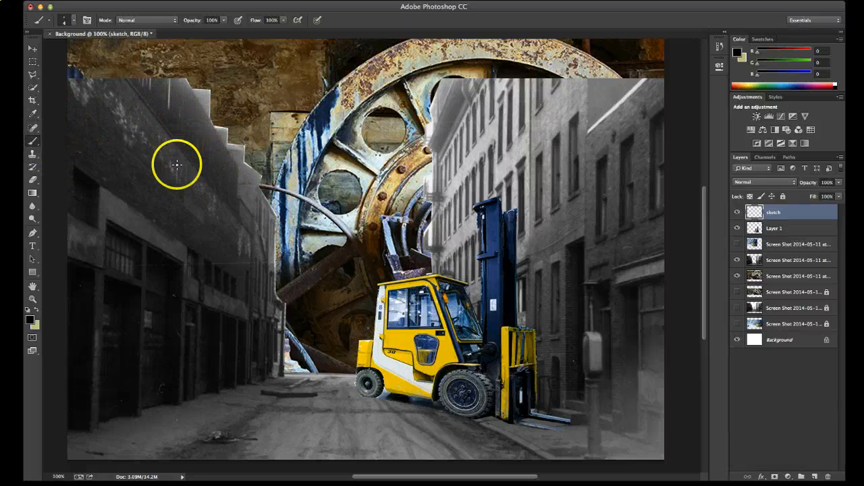
# Try two horizontal brush lines across the left building, the second perfectly straight, and undo both.
pyautogui.click(166, 187)
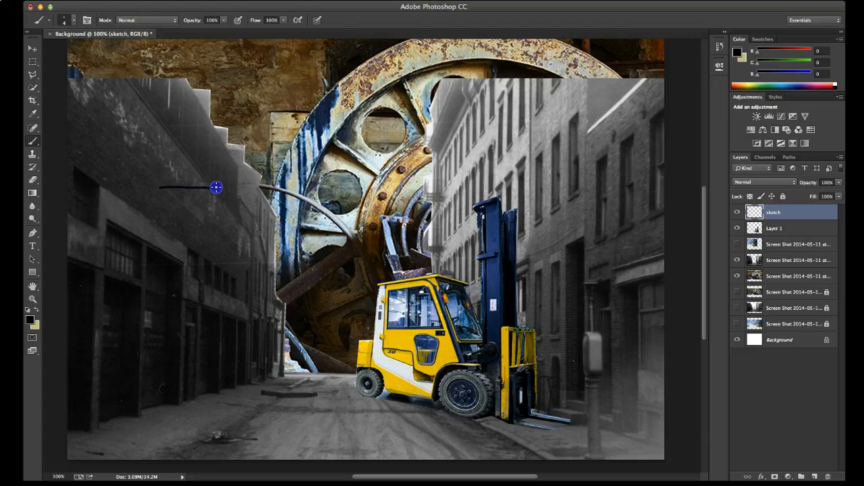
pyautogui.click(160, 201)
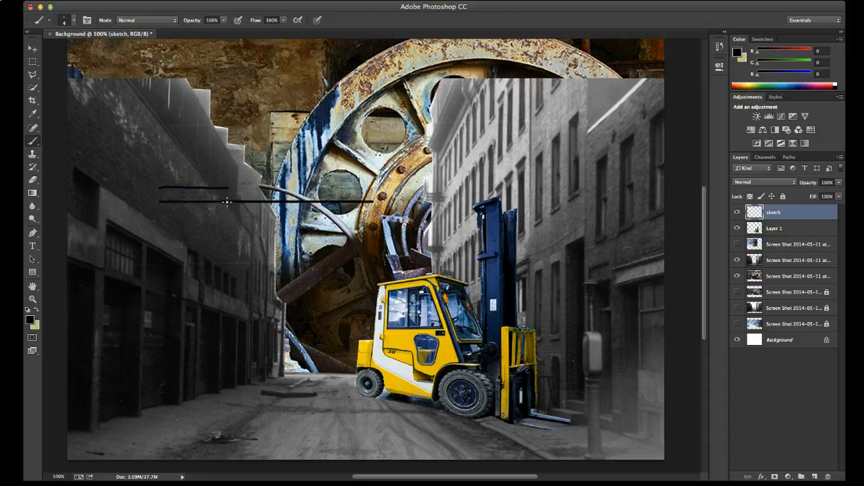
pyautogui.press('alt+super+z')
pyautogui.press('alt+super+z')
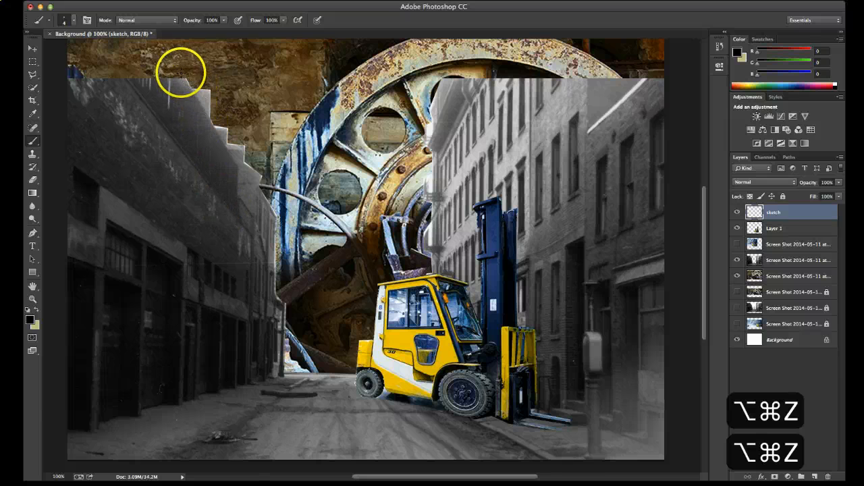
# Trace the left building's stepped roofline and its far edge down to the street with the brush.
pyautogui.moveTo(190, 86); pyautogui.dragTo(191, 86)
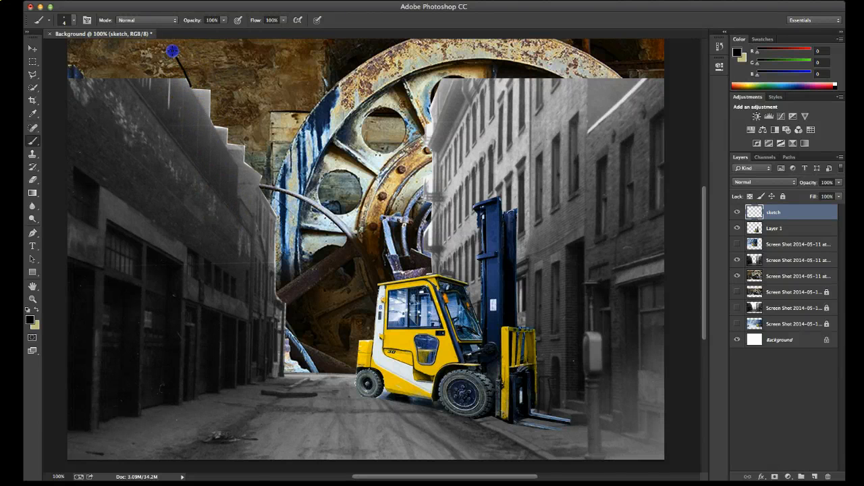
pyautogui.moveTo(167, 37); pyautogui.dragTo(167, 37)
pyautogui.moveTo(188, 87); pyautogui.dragTo(207, 89)
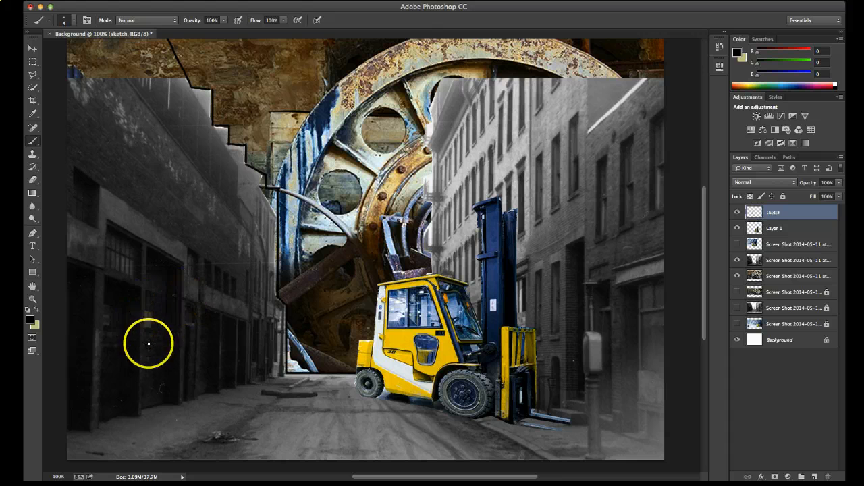
# Outline the large garage doors at the near end of the left building with brush strokes.
pyautogui.moveTo(142, 413); pyautogui.dragTo(150, 303)
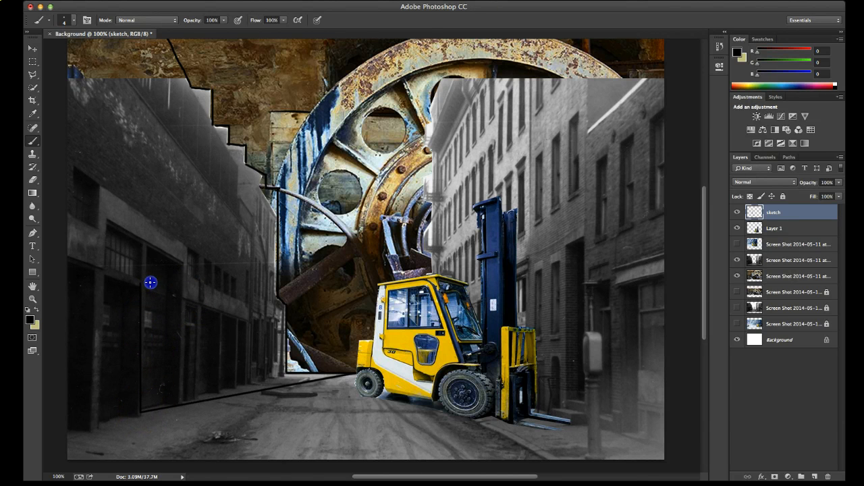
pyautogui.press('super+z')
pyautogui.moveTo(142, 411); pyautogui.dragTo(141, 288)
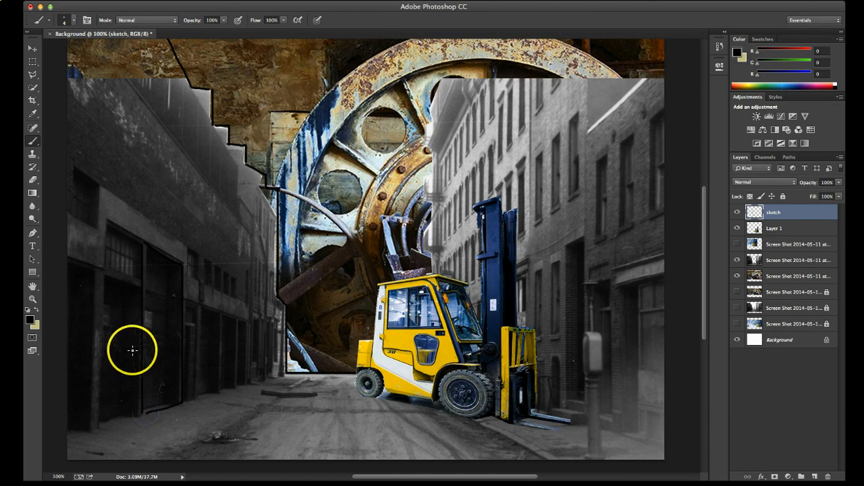
pyautogui.click(99, 428)
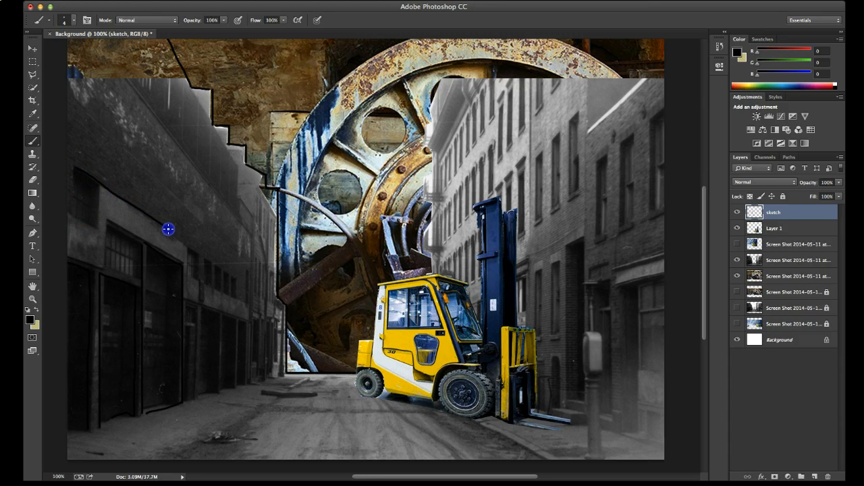
# Sketch the receding ledge lines, the small windows and the far doors on the left building.
pyautogui.moveTo(112, 136); pyautogui.dragTo(74, 92)
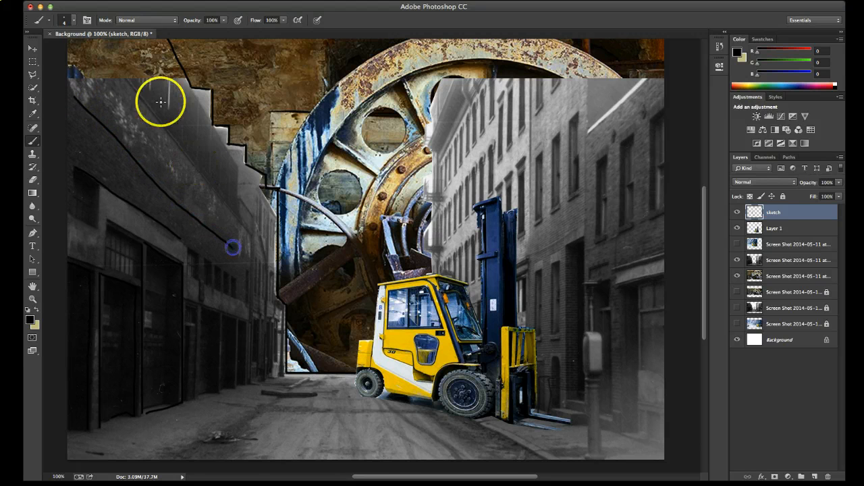
pyautogui.moveTo(112, 59); pyautogui.dragTo(132, 84)
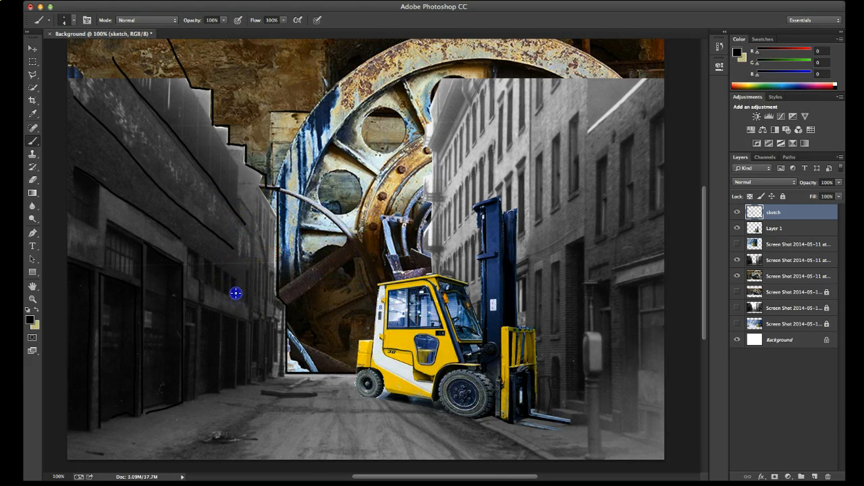
pyautogui.moveTo(205, 270); pyautogui.dragTo(208, 286)
pyautogui.moveTo(222, 319); pyautogui.dragTo(223, 373)
pyautogui.moveTo(217, 317)
pyautogui.mouseDown()
pyautogui.moveTo(246, 326)
pyautogui.moveTo(247, 367)
pyautogui.moveTo(257, 321)
pyautogui.moveTo(258, 373)
pyautogui.mouseUp()
pyautogui.moveTo(266, 325)
pyautogui.mouseDown()
pyautogui.moveTo(267, 370)
pyautogui.moveTo(278, 363)
pyautogui.mouseUp()
pyautogui.moveTo(270, 297); pyautogui.dragTo(265, 302)
# Trace the right building's roof slope and its jagged inner edge down to the forklift.
pyautogui.moveTo(428, 162)
pyautogui.mouseDown()
pyautogui.moveTo(482, 110)
pyautogui.moveTo(434, 101)
pyautogui.moveTo(432, 120)
pyautogui.moveTo(433, 98)
pyautogui.mouseUp()
pyautogui.moveTo(476, 27)
pyautogui.mouseDown()
pyautogui.moveTo(457, 102)
pyautogui.moveTo(421, 139)
pyautogui.moveTo(432, 122)
pyautogui.mouseUp()
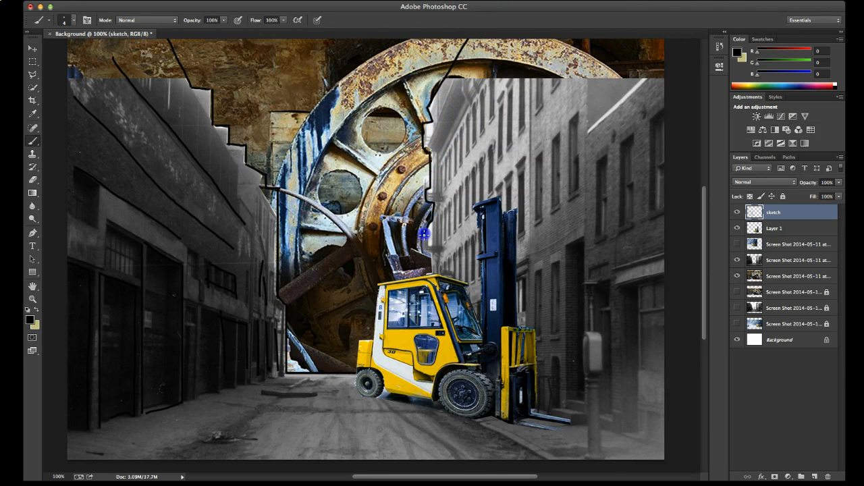
# Outline the forklift's cab, body, both wheels and mast with brush strokes.
pyautogui.moveTo(485, 191)
pyautogui.mouseDown()
pyautogui.moveTo(476, 219)
pyautogui.moveTo(482, 240)
pyautogui.moveTo(486, 235)
pyautogui.moveTo(462, 291)
pyautogui.moveTo(481, 319)
pyautogui.moveTo(466, 289)
pyautogui.mouseUp()
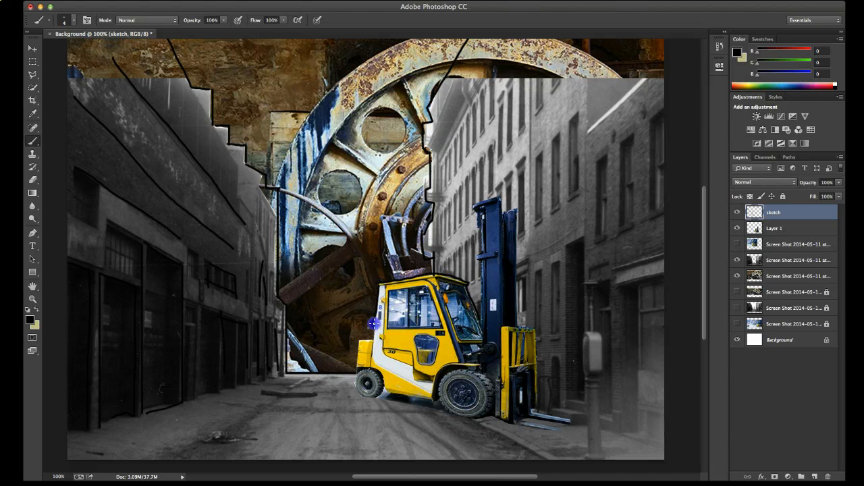
pyautogui.moveTo(382, 380); pyautogui.dragTo(362, 371)
pyautogui.moveTo(478, 373); pyautogui.dragTo(438, 392)
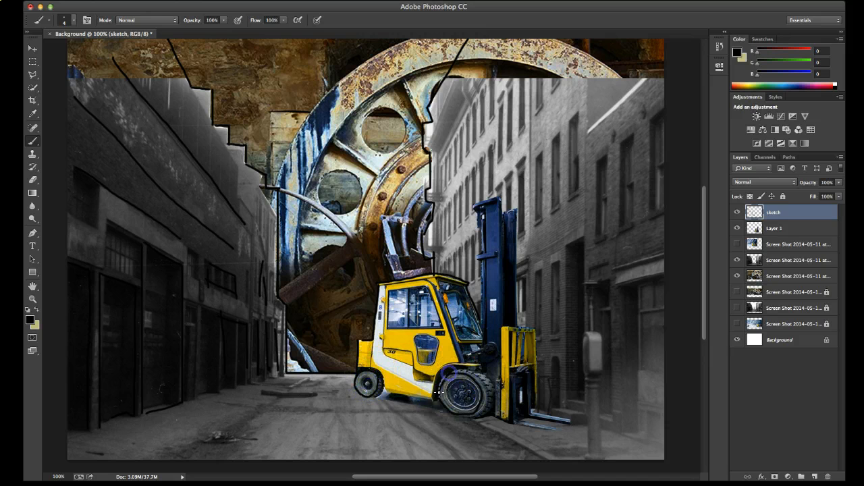
pyautogui.moveTo(508, 348)
pyautogui.mouseDown()
pyautogui.moveTo(456, 370)
pyautogui.moveTo(478, 364)
pyautogui.mouseUp()
pyautogui.click(534, 300)
pyautogui.moveTo(534, 301)
pyautogui.mouseDown()
pyautogui.moveTo(509, 318)
pyautogui.moveTo(505, 265)
pyautogui.mouseUp()
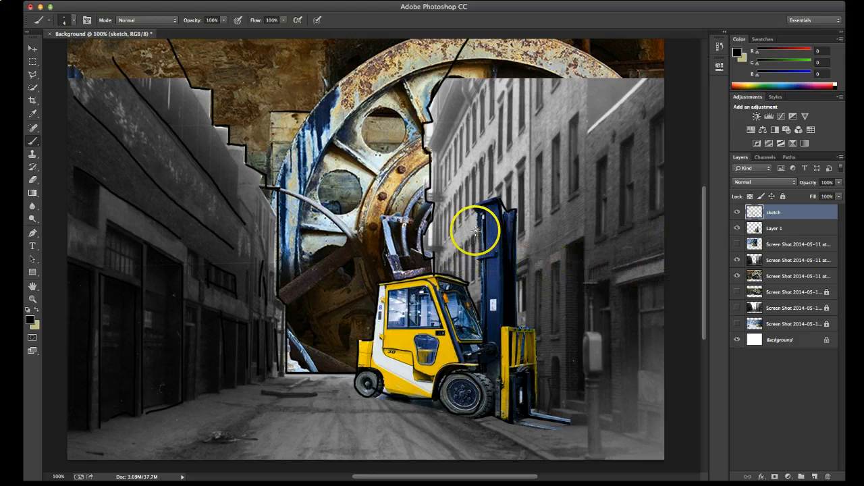
# Hide the forklift, street and rusty wheel layers to examine the sketch on its own, and show them again.
pyautogui.click(737, 228)
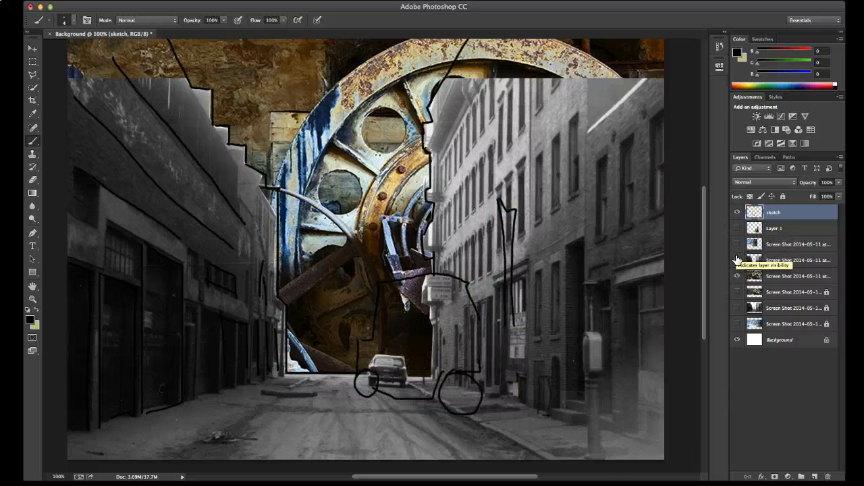
pyautogui.click(737, 259)
pyautogui.click(737, 276)
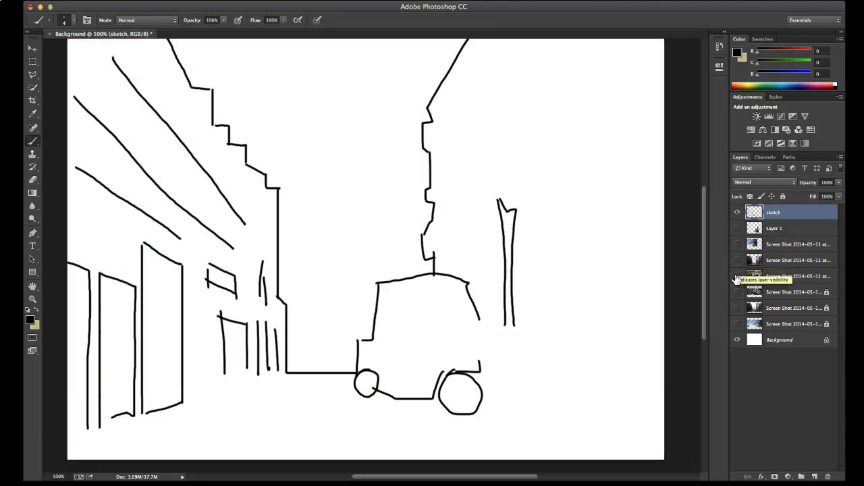
pyautogui.click(737, 276)
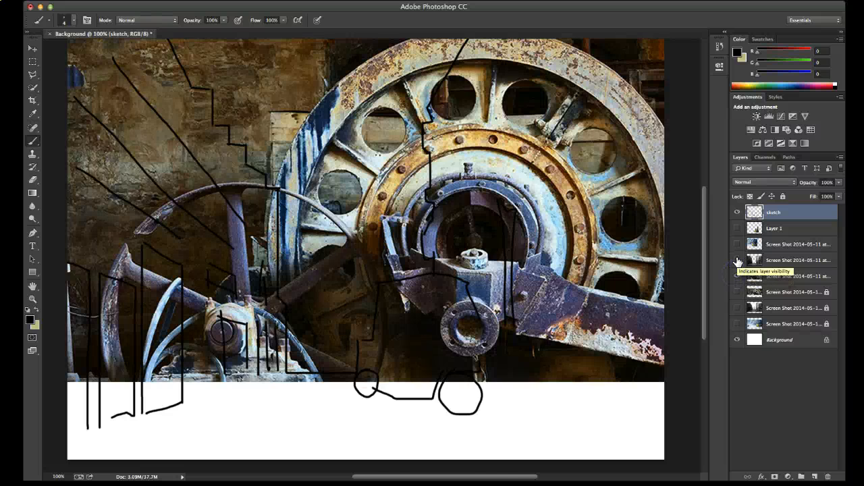
pyautogui.click(737, 259)
pyautogui.click(737, 228)
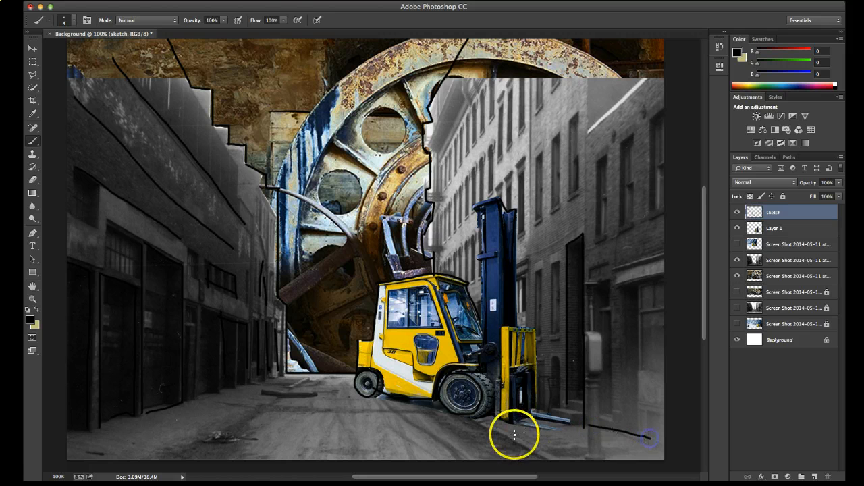
# Trace the kerbs on both sides of the road and draw a straight line along the left building's base.
pyautogui.moveTo(471, 417); pyautogui.dragTo(540, 463)
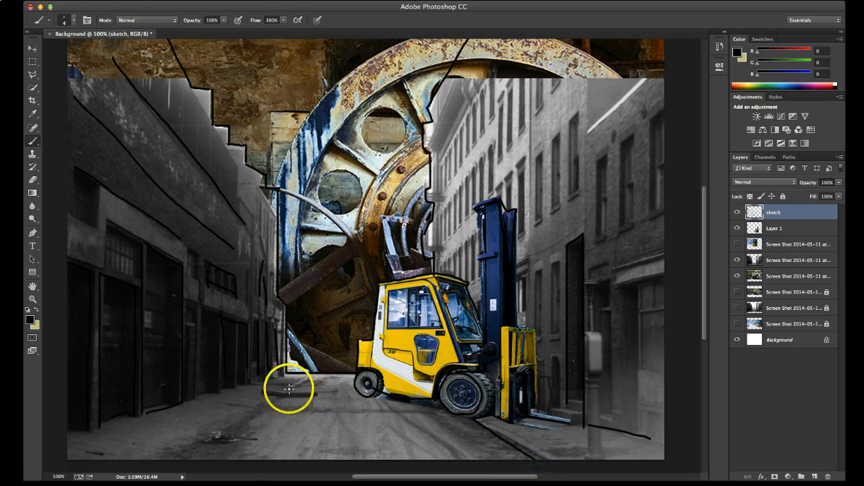
pyautogui.moveTo(305, 375); pyautogui.dragTo(264, 402)
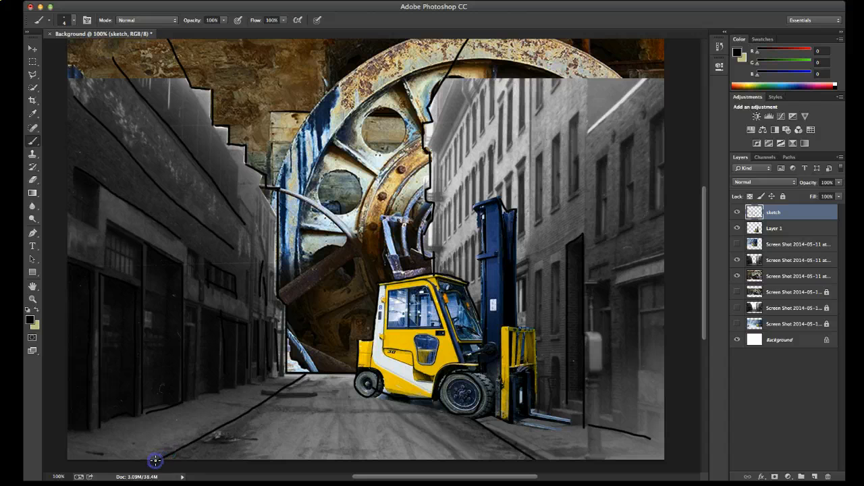
pyautogui.click(275, 371)
pyautogui.keyDown('shift'); pyautogui.click(27, 420); pyautogui.keyUp('shift')
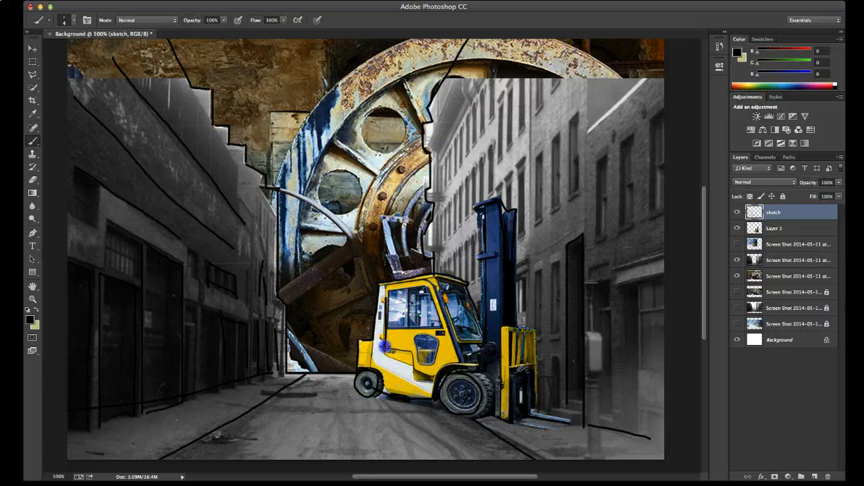
# Draw receding perspective lines along the window rows of the right building, redoing the curved middle one.
pyautogui.moveTo(451, 246); pyautogui.dragTo(485, 220)
pyautogui.moveTo(446, 200)
pyautogui.mouseDown()
pyautogui.moveTo(521, 137)
pyautogui.moveTo(534, 110)
pyautogui.mouseUp()
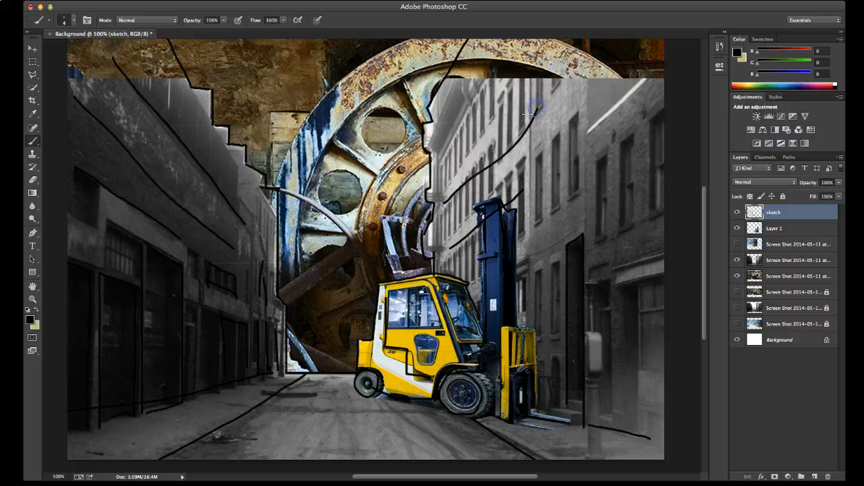
pyautogui.press('super+z')
pyautogui.moveTo(443, 200); pyautogui.dragTo(528, 95)
pyautogui.moveTo(441, 153); pyautogui.dragTo(521, 35)
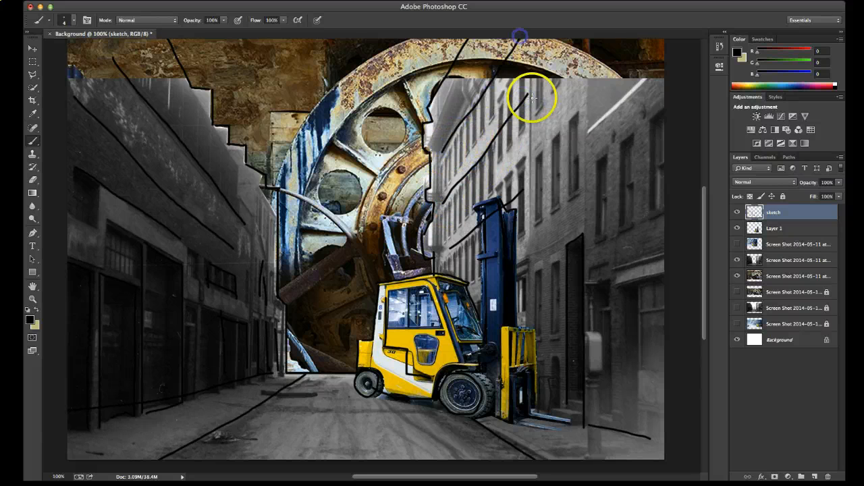
# Sketch the near right building's sloping roof edge and straight vertical lines down the right-hand facades.
pyautogui.moveTo(588, 130); pyautogui.dragTo(667, 49)
pyautogui.moveTo(587, 49); pyautogui.dragTo(599, 335)
pyautogui.keyDown('shift'); pyautogui.click(531, 81); pyautogui.keyUp('shift')
pyautogui.press('super+z')
pyautogui.click(529, 77)
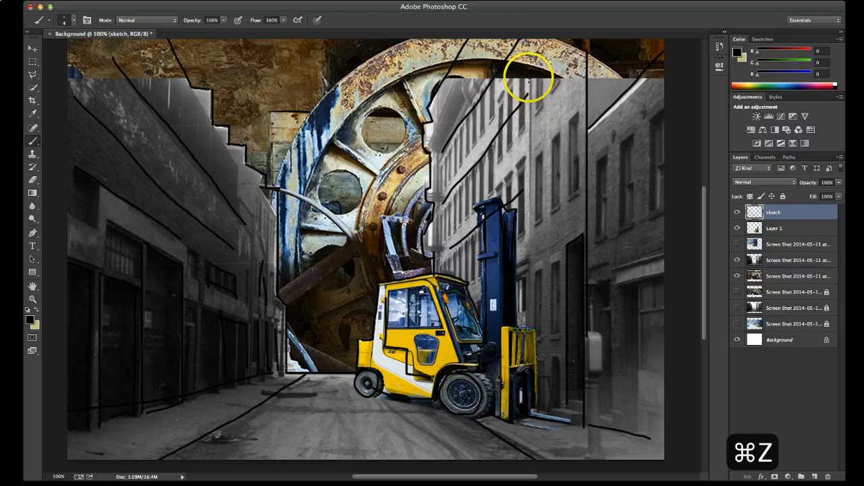
pyautogui.moveTo(532, 138); pyautogui.dragTo(530, 270)
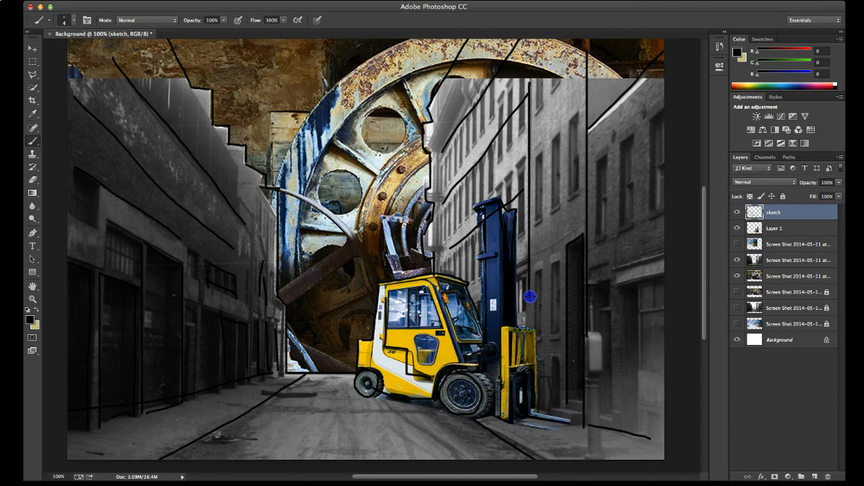
# Draw vertical lines down the far end of the left building's facade.
pyautogui.moveTo(259, 198); pyautogui.dragTo(259, 248)
pyautogui.moveTo(259, 282); pyautogui.dragTo(260, 300)
pyautogui.moveTo(236, 160); pyautogui.dragTo(239, 269)
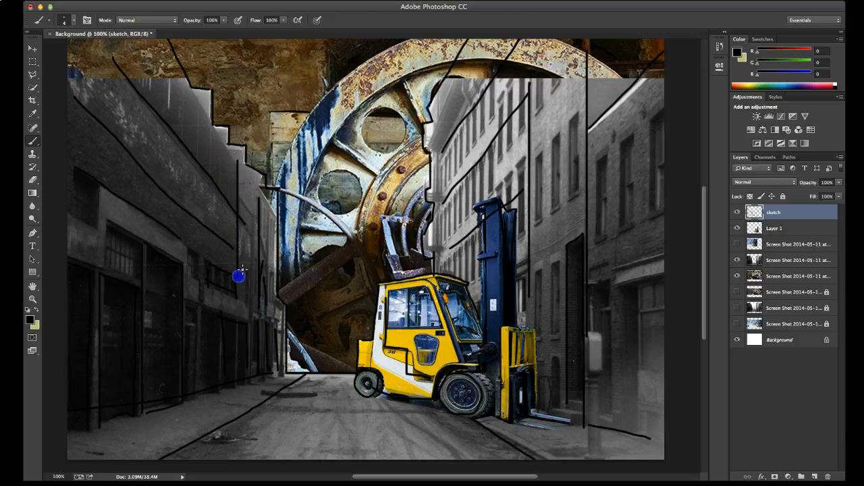
# Draw vertical lines down the right building's facades and a sloping line along the tops of the near windows.
pyautogui.moveTo(565, 128); pyautogui.dragTo(564, 281)
pyautogui.click(623, 137)
pyautogui.moveTo(622, 238); pyautogui.dragTo(623, 244)
pyautogui.moveTo(651, 114); pyautogui.dragTo(652, 221)
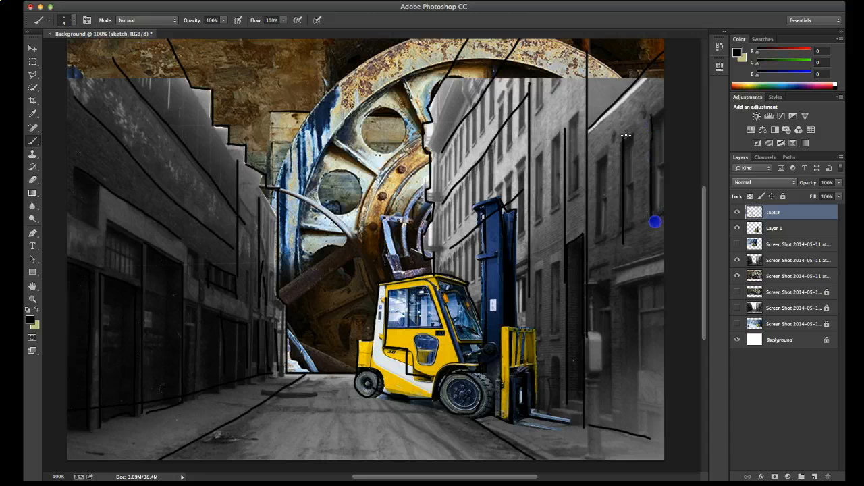
pyautogui.moveTo(605, 152); pyautogui.dragTo(685, 92)
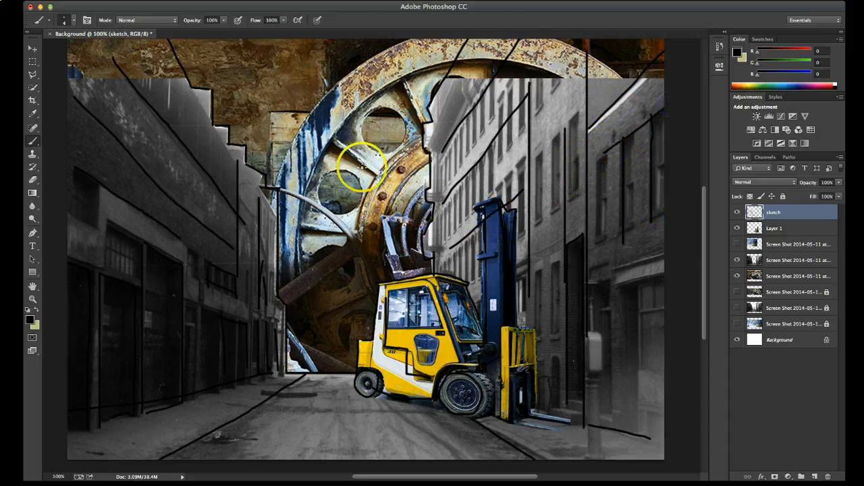
# Trace the outer edge of the rusty wheel and the two round holes on its left side.
pyautogui.click(282, 169)
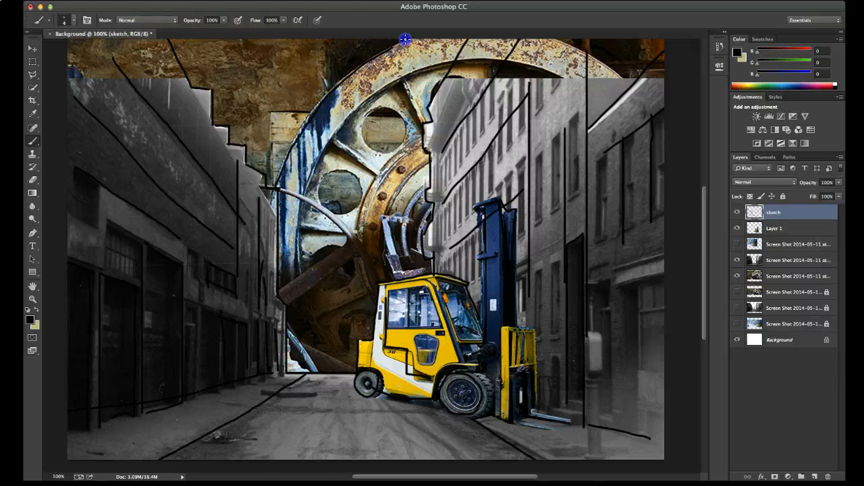
pyautogui.click(362, 139)
pyautogui.moveTo(405, 139); pyautogui.dragTo(363, 113)
pyautogui.moveTo(343, 171); pyautogui.dragTo(328, 204)
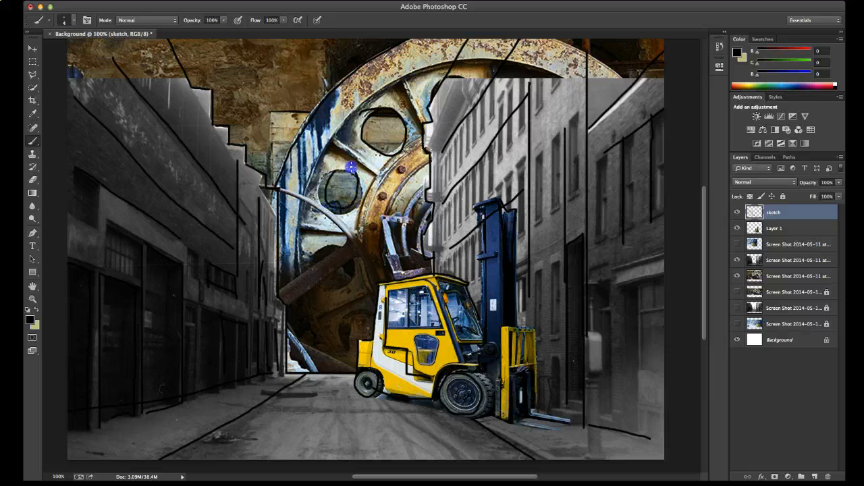
# Trace the inner edge of the wheel's rim and the concentric hub rings, redoing the upper rim stroke.
pyautogui.click(365, 101)
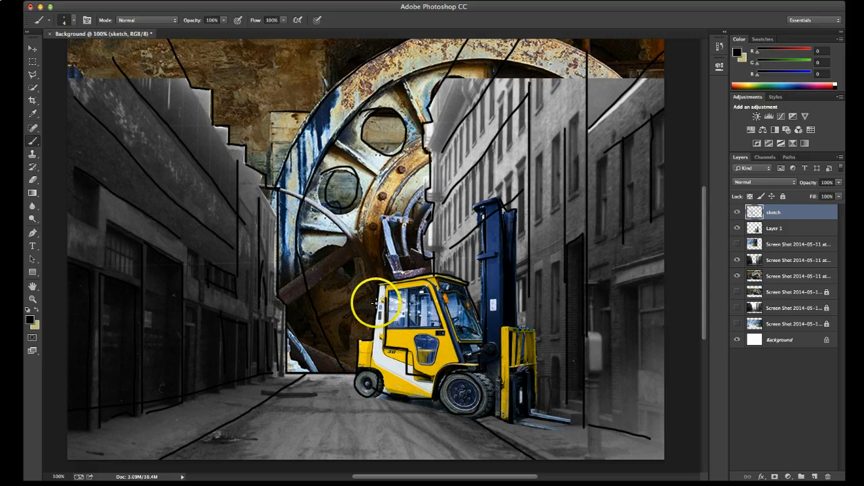
pyautogui.click(416, 134)
pyautogui.click(500, 64)
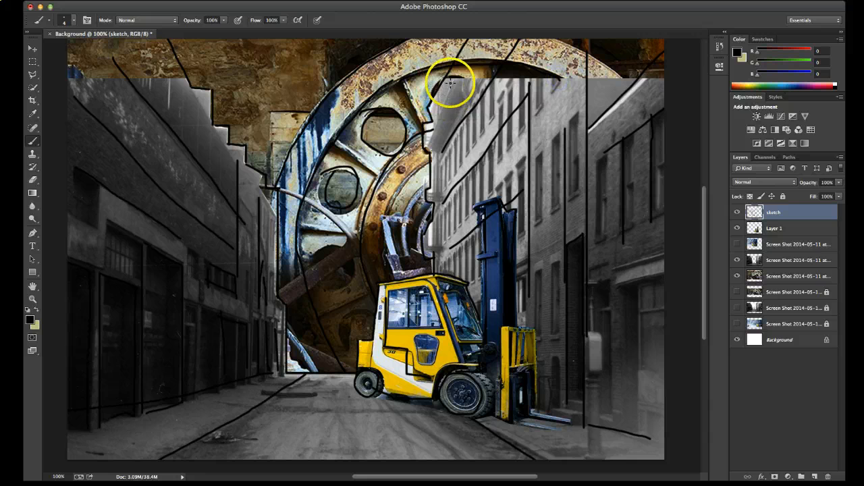
pyautogui.press('super+z')
pyautogui.click(452, 60)
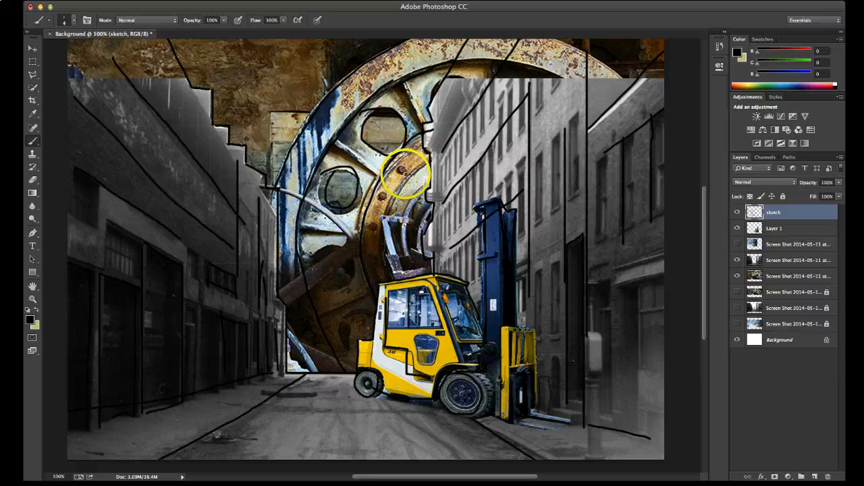
pyautogui.moveTo(430, 186); pyautogui.dragTo(411, 248)
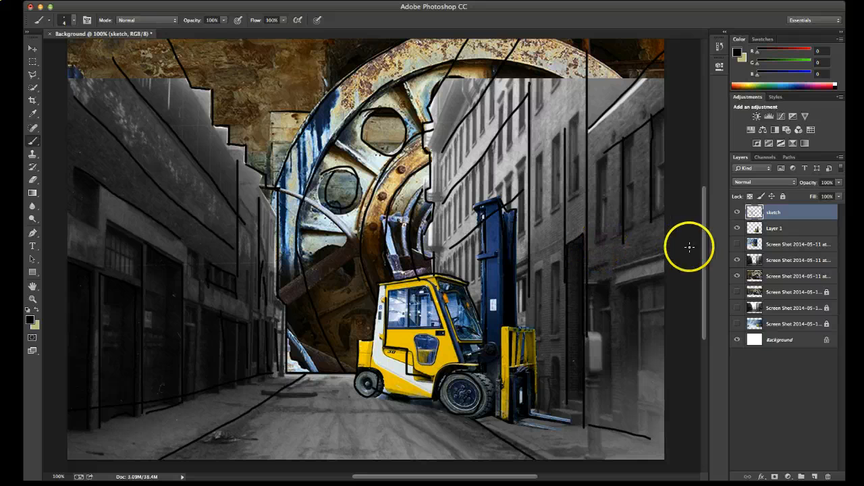
# Hide the cut-out forklift, street and rusty wheel layers to check the line sketch alone.
pyautogui.click(737, 230)
pyautogui.click(737, 260)
pyautogui.click(737, 276)
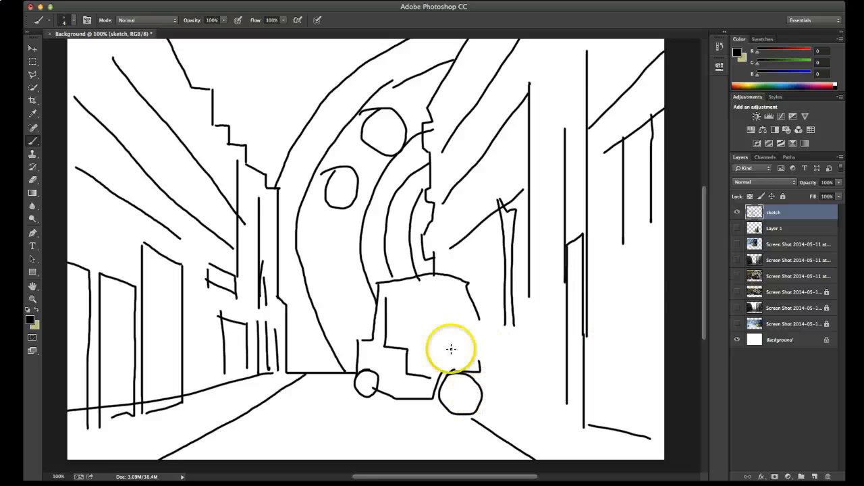
# Show the cut-out forklift layer, trace the mast, forks, carriage, windscreen pillars and front wheel arch, and hide the layer again.
pyautogui.click(737, 229)
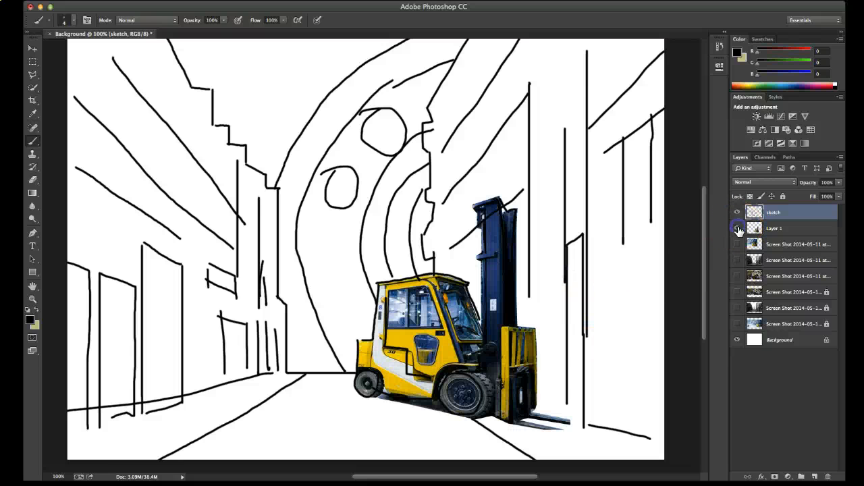
pyautogui.moveTo(518, 202); pyautogui.dragTo(517, 334)
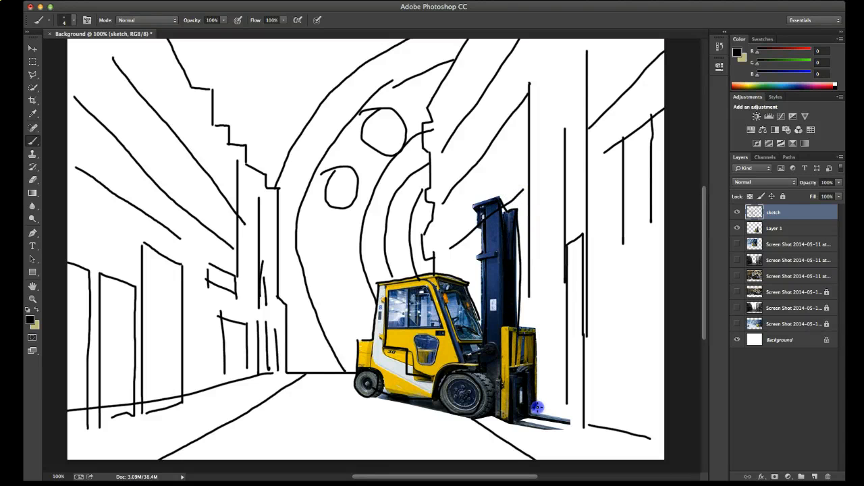
pyautogui.moveTo(533, 419); pyautogui.dragTo(551, 426)
pyautogui.moveTo(495, 391)
pyautogui.mouseDown()
pyautogui.moveTo(478, 370)
pyautogui.moveTo(496, 388)
pyautogui.mouseUp()
pyautogui.moveTo(517, 320)
pyautogui.mouseDown()
pyautogui.moveTo(504, 352)
pyautogui.moveTo(526, 357)
pyautogui.moveTo(520, 368)
pyautogui.moveTo(466, 328)
pyautogui.moveTo(446, 338)
pyautogui.moveTo(457, 360)
pyautogui.moveTo(426, 289)
pyautogui.moveTo(458, 361)
pyautogui.moveTo(443, 301)
pyautogui.mouseUp()
pyautogui.moveTo(474, 382); pyautogui.dragTo(481, 334)
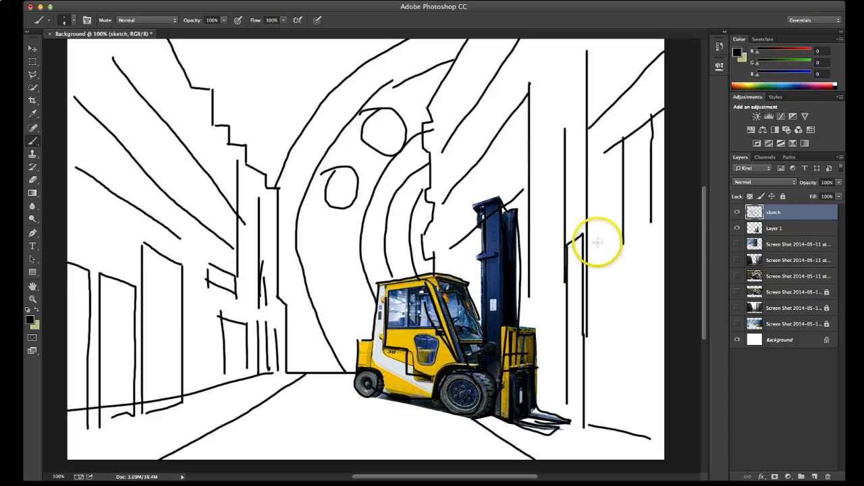
pyautogui.click(737, 230)
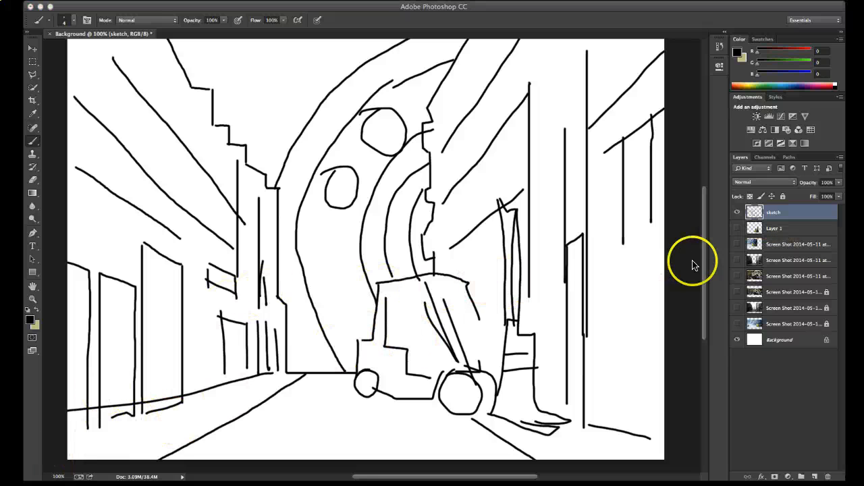
# Create a new layer directly beneath the sketch layer and name it color.
pyautogui.click(817, 478)
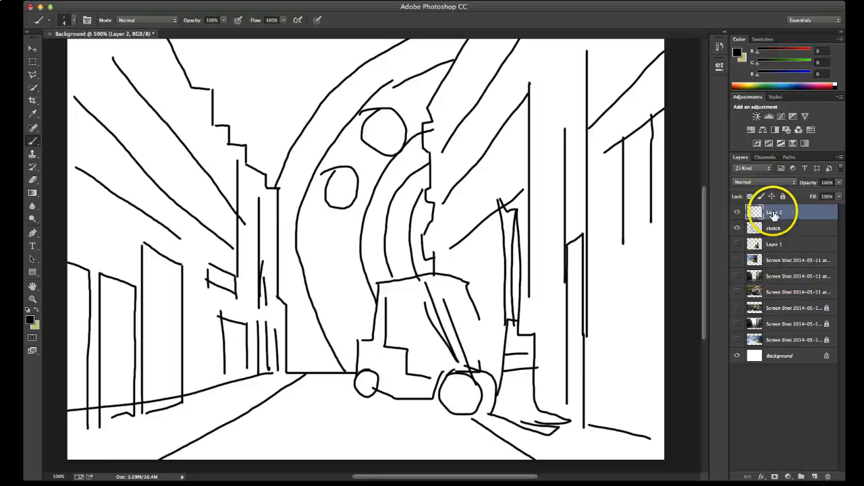
pyautogui.moveTo(774, 215); pyautogui.dragTo(776, 233)
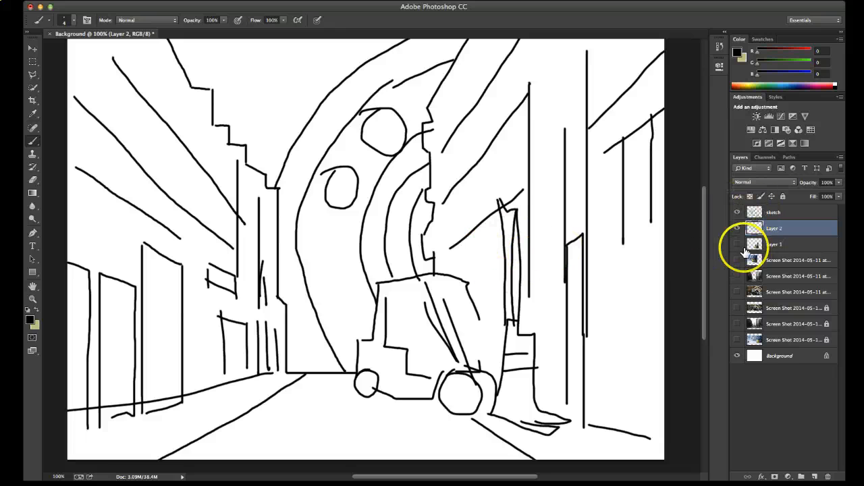
pyautogui.doubleClick(773, 229)
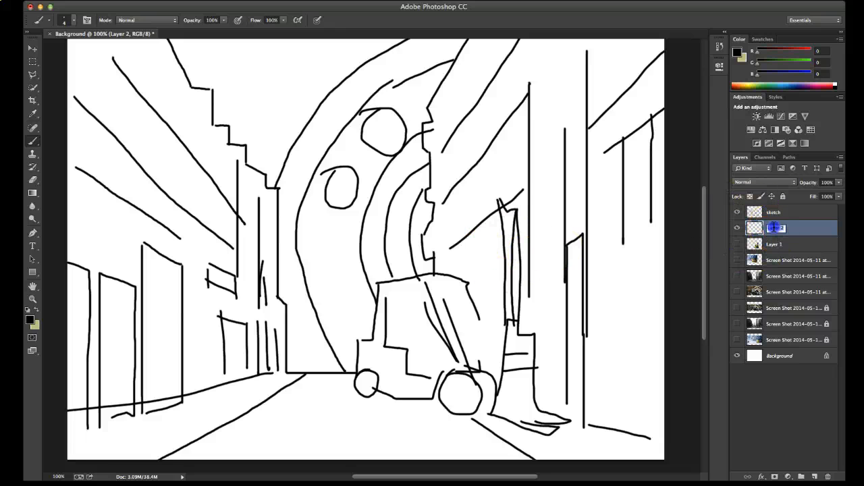
pyautogui.write('color')
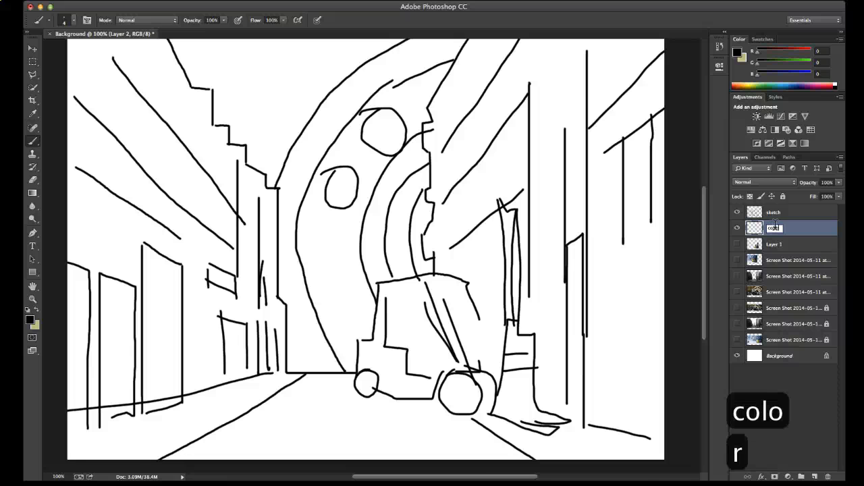
pyautogui.click(776, 241)
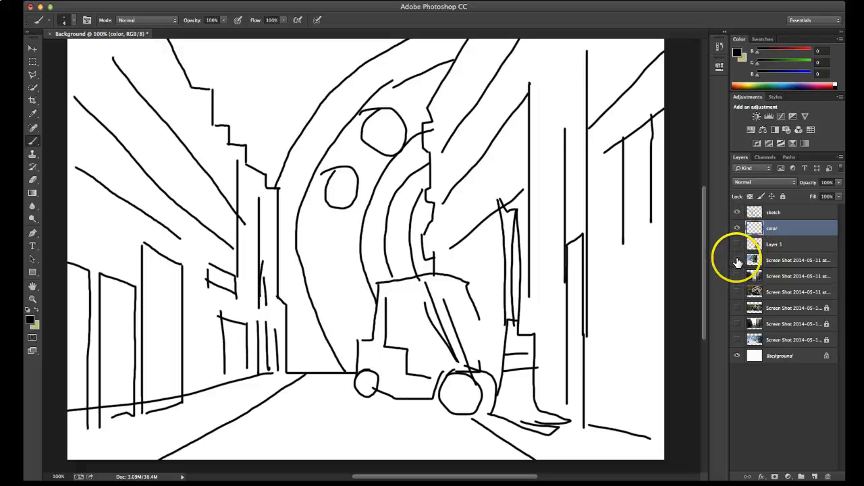
# Check the uncropped warehouse forklift photo, hide it and move its layer below the locked rusty wheel layer.
pyautogui.click(738, 260)
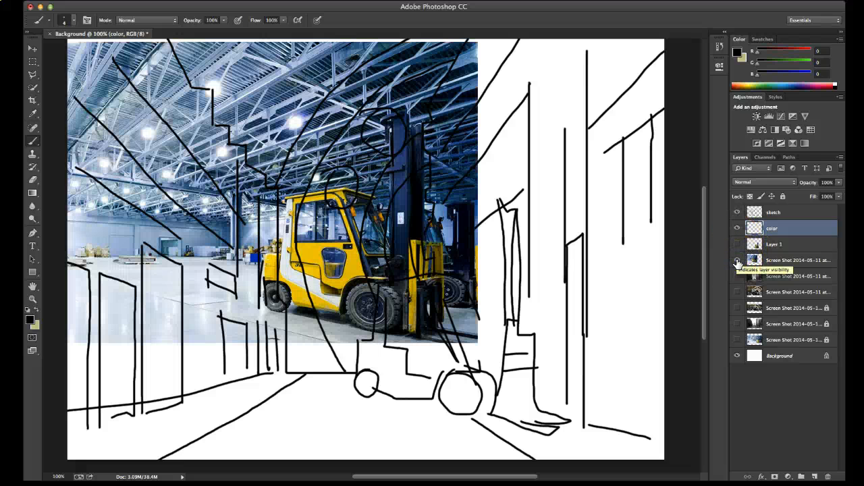
pyautogui.click(737, 260)
pyautogui.moveTo(751, 260); pyautogui.dragTo(775, 318)
# Show the cut-out forklift, street and rusty wheel layers, and hide the street and wheel again.
pyautogui.click(736, 245)
pyautogui.click(735, 261)
pyautogui.click(736, 277)
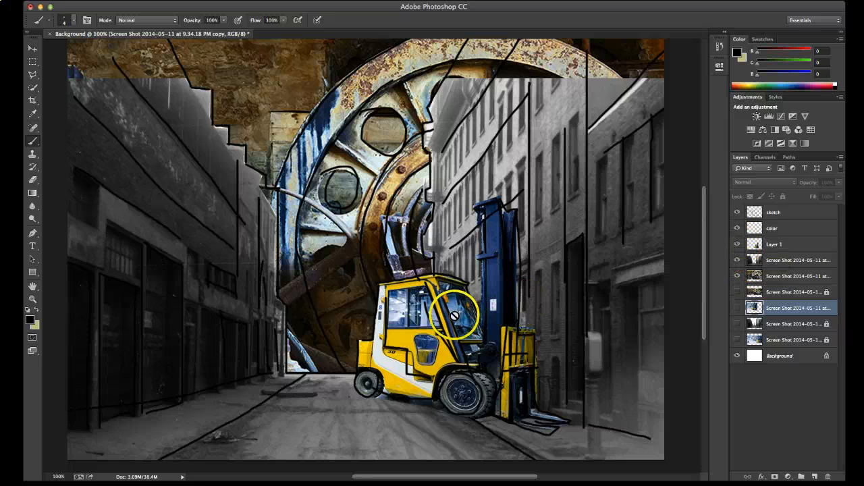
pyautogui.click(737, 260)
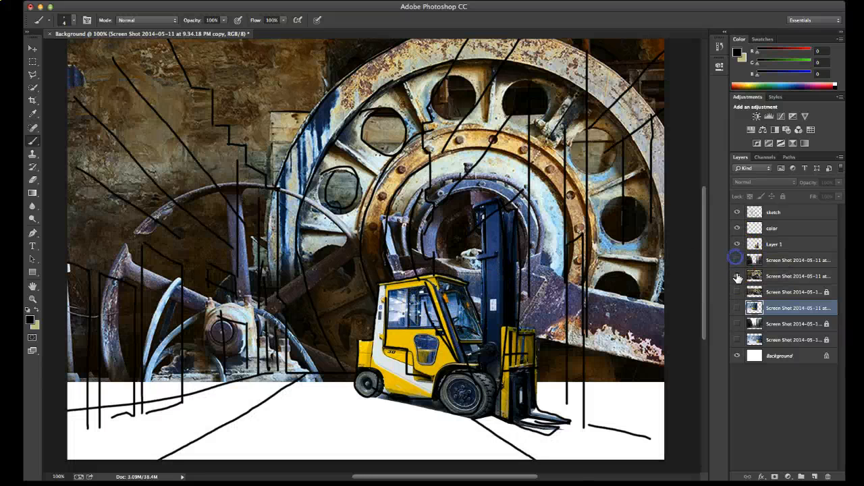
pyautogui.click(736, 276)
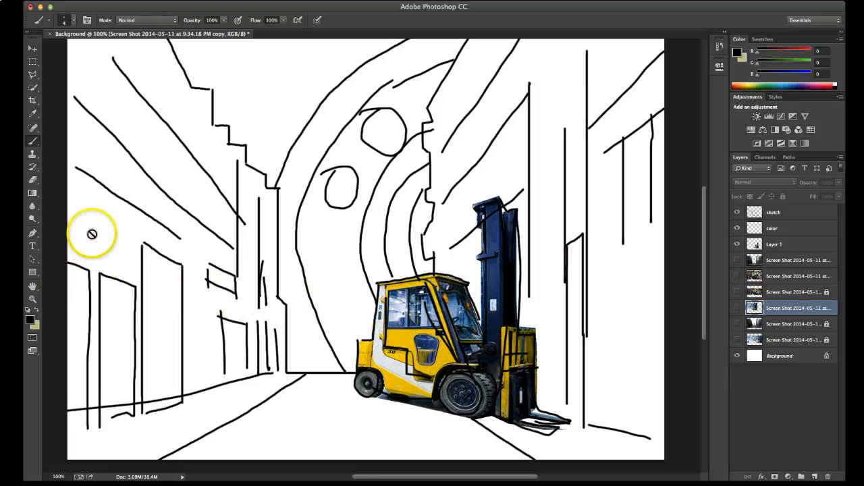
# Select the forklift's cab and body area with the Polygonal Lasso on the color layer.
pyautogui.click(32, 76)
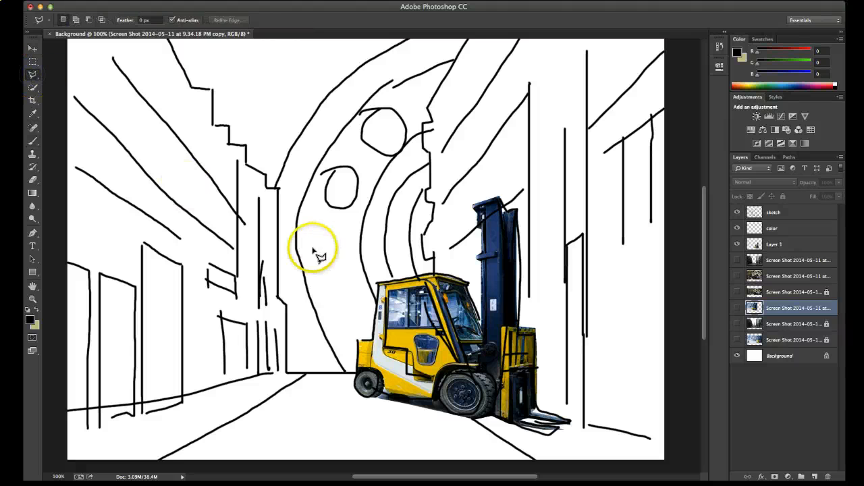
pyautogui.click(784, 230)
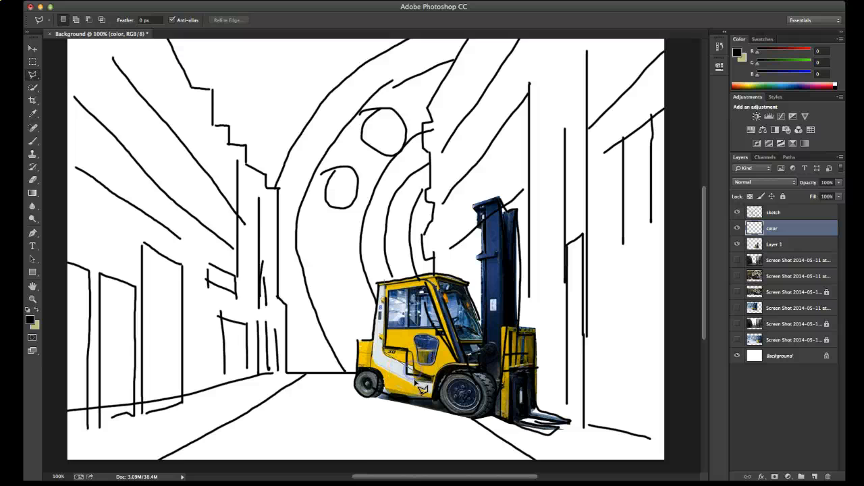
pyautogui.click(474, 383)
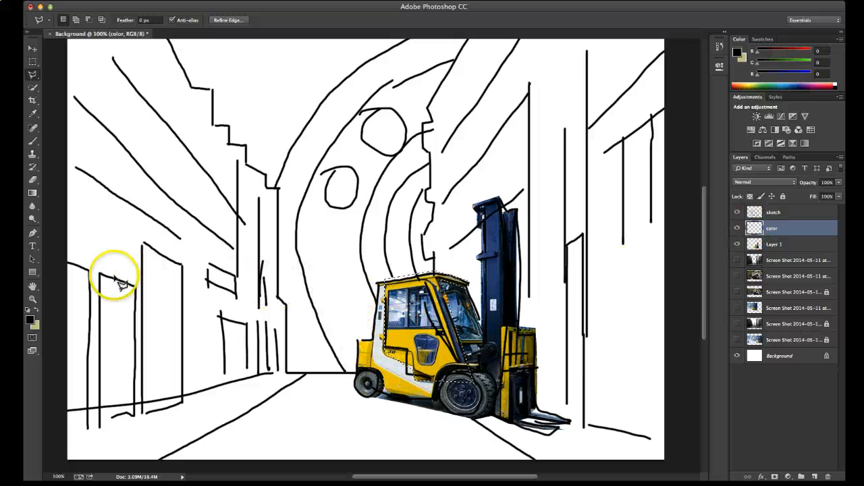
# Set up the Brush tool with a size of 325 px and 100% hardness.
pyautogui.click(32, 142)
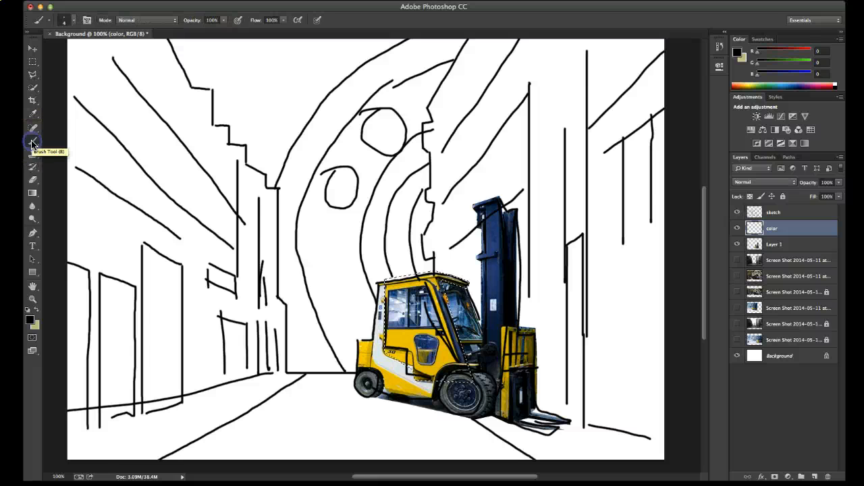
pyautogui.click(71, 19)
pyautogui.click(81, 54)
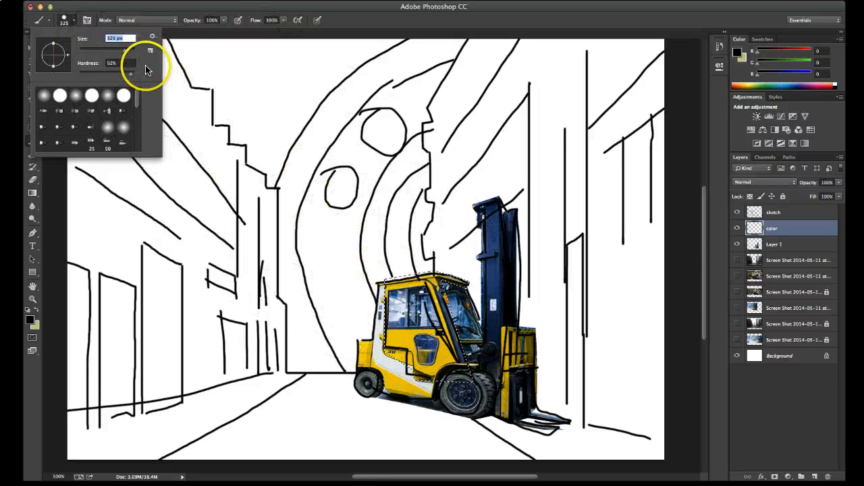
pyautogui.moveTo(128, 77); pyautogui.dragTo(169, 74)
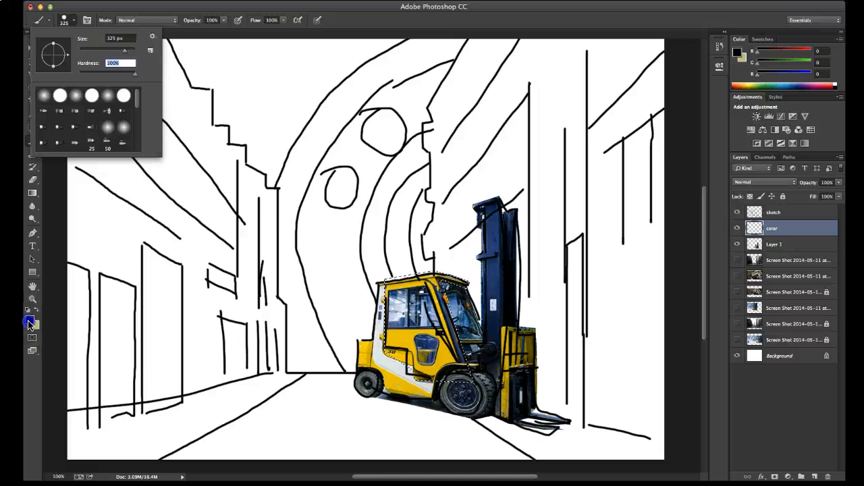
pyautogui.click(30, 324)
pyautogui.moveTo(262, 225); pyautogui.dragTo(172, 225)
pyautogui.moveTo(256, 224); pyautogui.dragTo(232, 225)
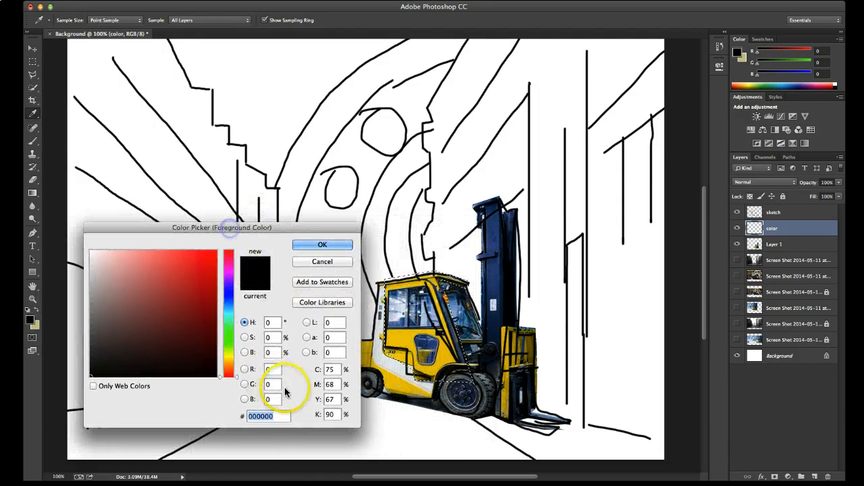
pyautogui.click(305, 260)
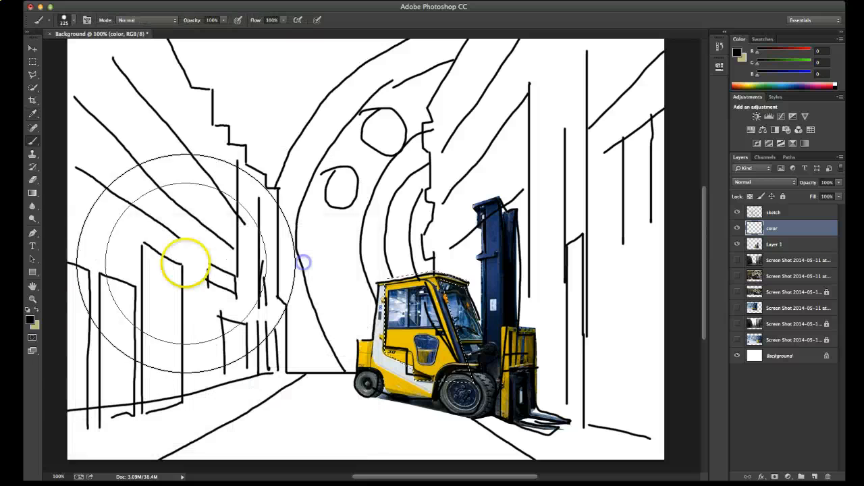
# Set the foreground color to the forklift's body yellow, f0cc00, and return to the Brush tool.
pyautogui.click(29, 322)
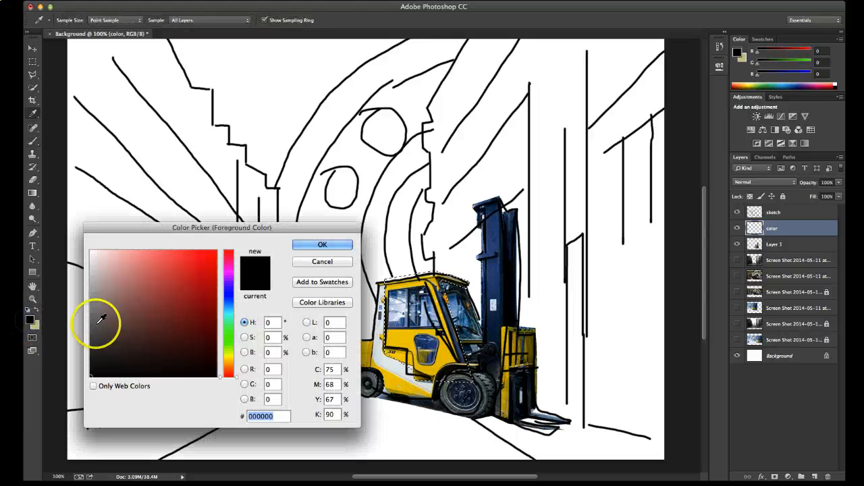
pyautogui.moveTo(202, 228); pyautogui.dragTo(181, 217)
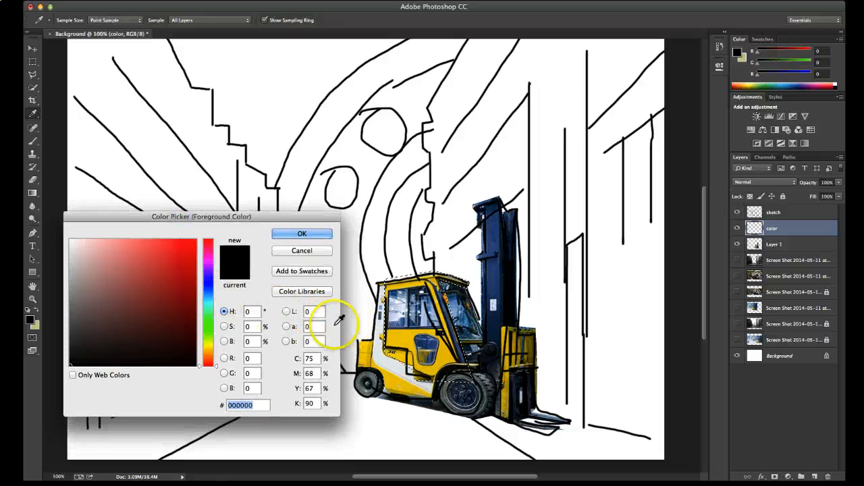
pyautogui.click(402, 333)
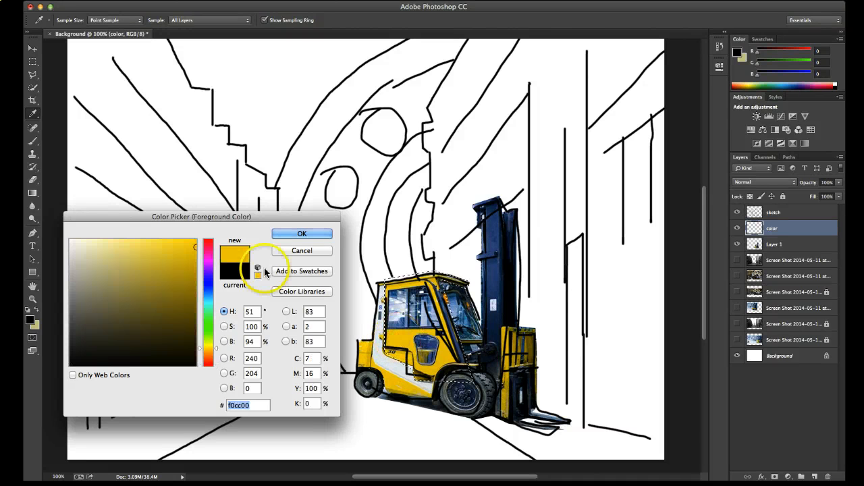
pyautogui.click(283, 235)
pyautogui.press('b')
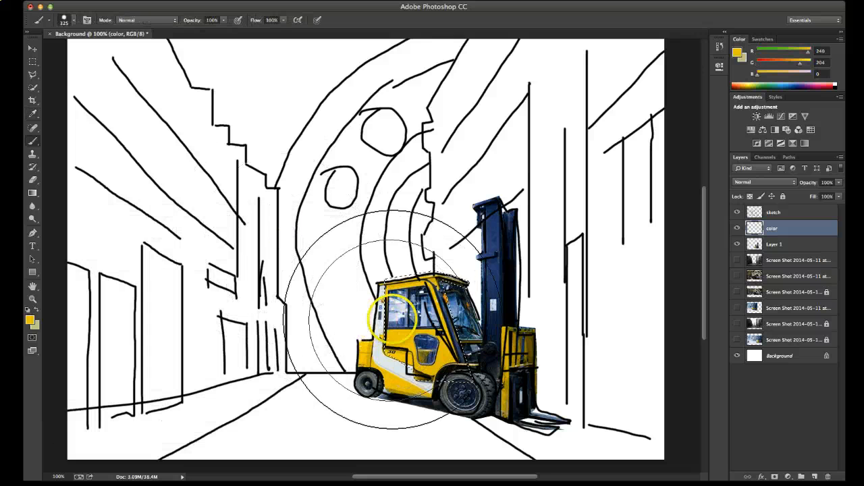
# Paint the selected forklift cab and body area yellow on the color layer.
pyautogui.moveTo(408, 317)
pyautogui.mouseDown()
pyautogui.moveTo(399, 324)
pyautogui.moveTo(418, 311)
pyautogui.moveTo(415, 324)
pyautogui.moveTo(400, 309)
pyautogui.moveTo(433, 315)
pyautogui.mouseUp()
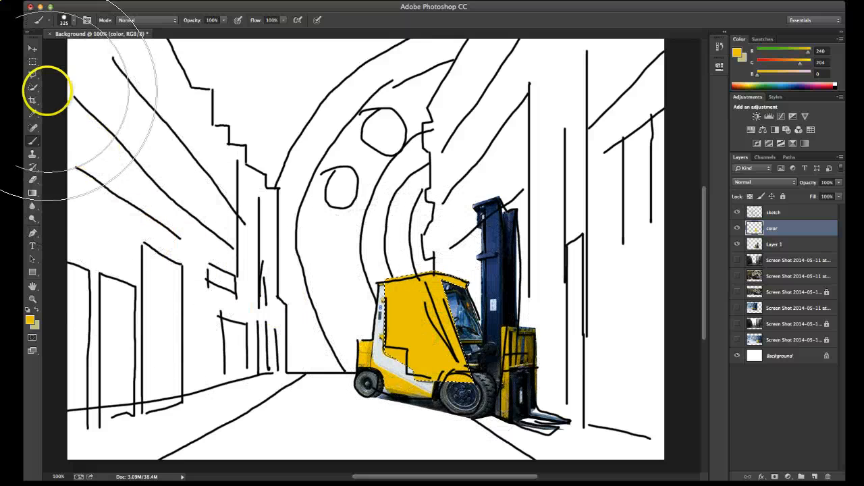
pyautogui.click(32, 49)
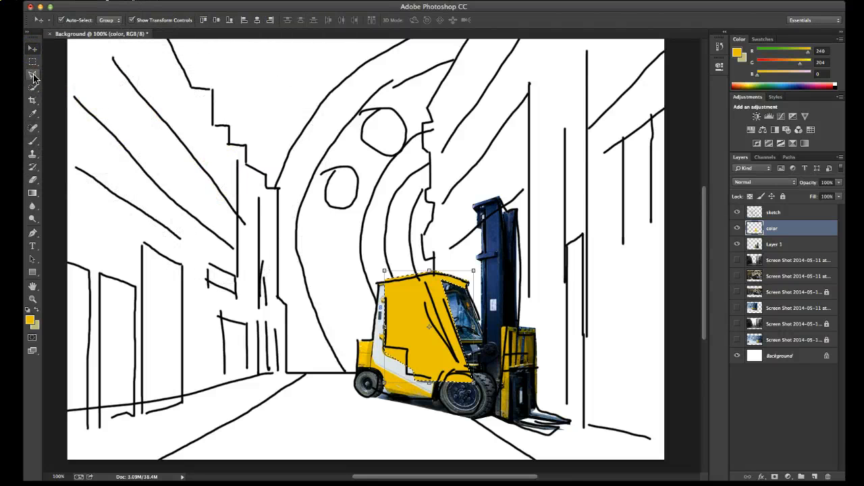
# Select the forklift's rear and lower body, below the white stripe, with the Polygonal Lasso.
pyautogui.click(33, 75)
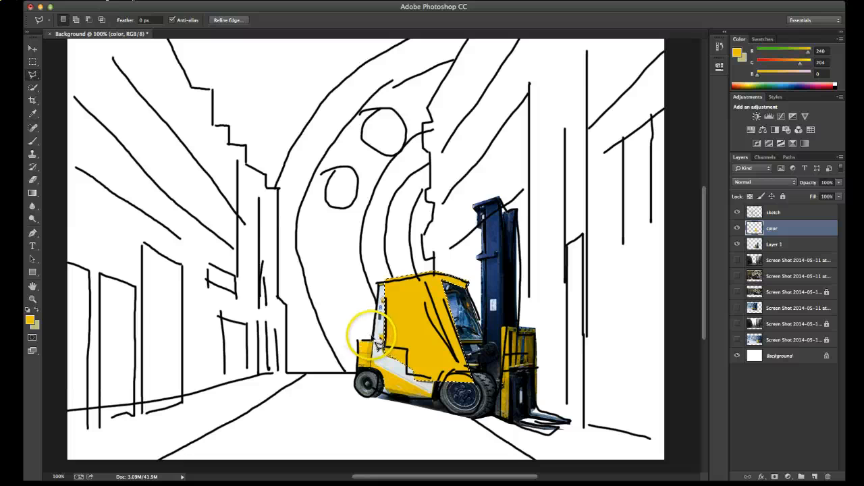
pyautogui.click(375, 367)
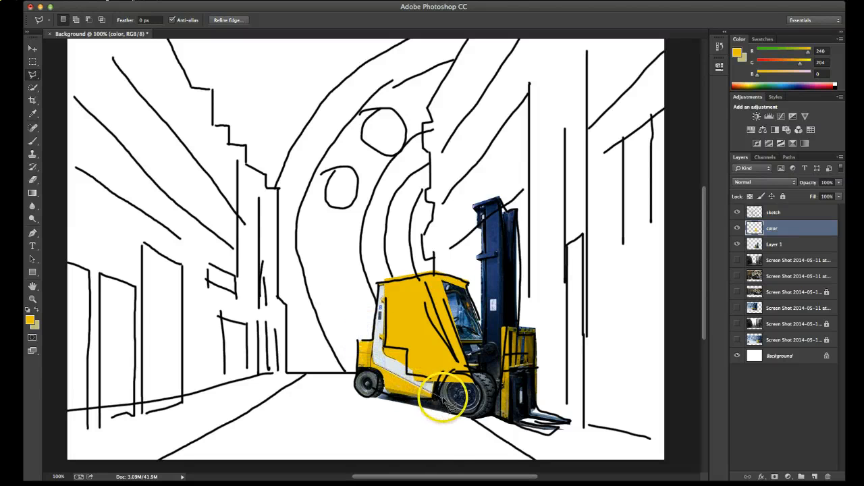
pyautogui.click(444, 400)
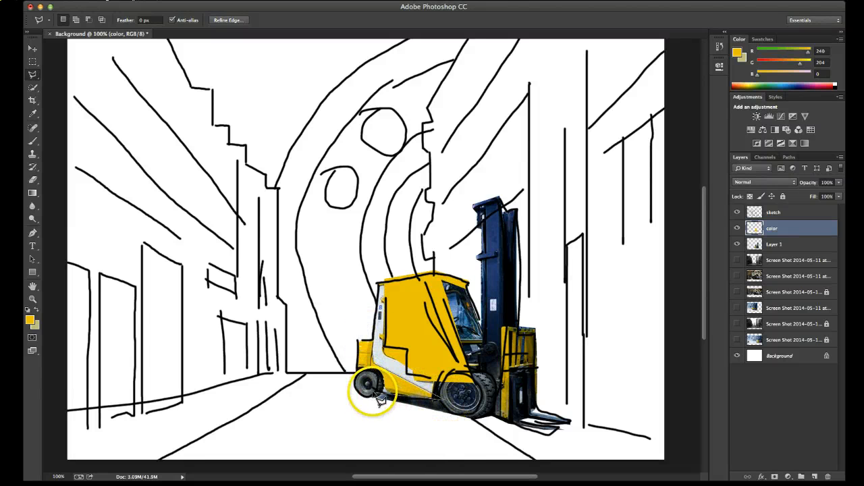
pyautogui.click(375, 394)
pyautogui.click(356, 334)
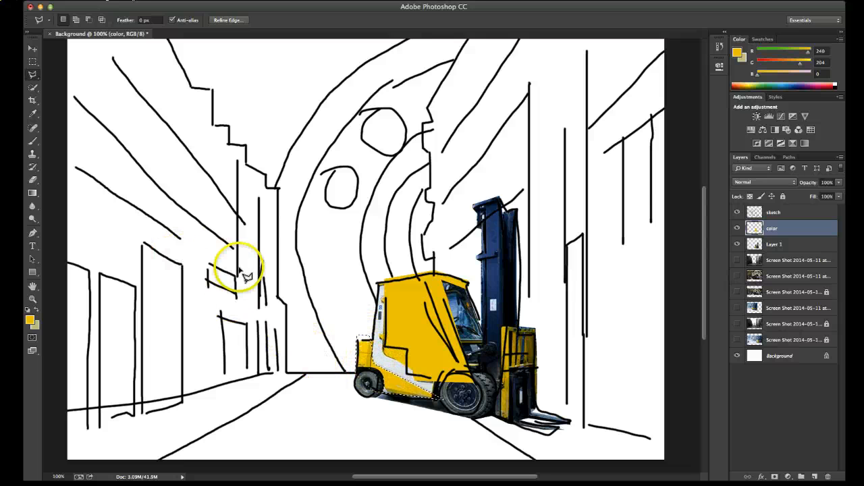
# Brush yellow into the rear and lower body selection, and check the fill by hiding and reshowing the forklift photo layer.
pyautogui.press('b')
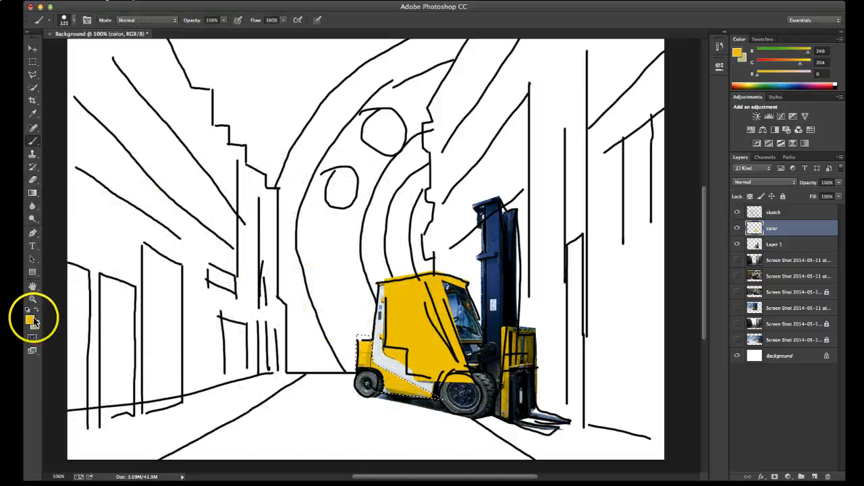
pyautogui.moveTo(347, 367)
pyautogui.mouseDown()
pyautogui.moveTo(340, 358)
pyautogui.moveTo(429, 378)
pyautogui.mouseUp()
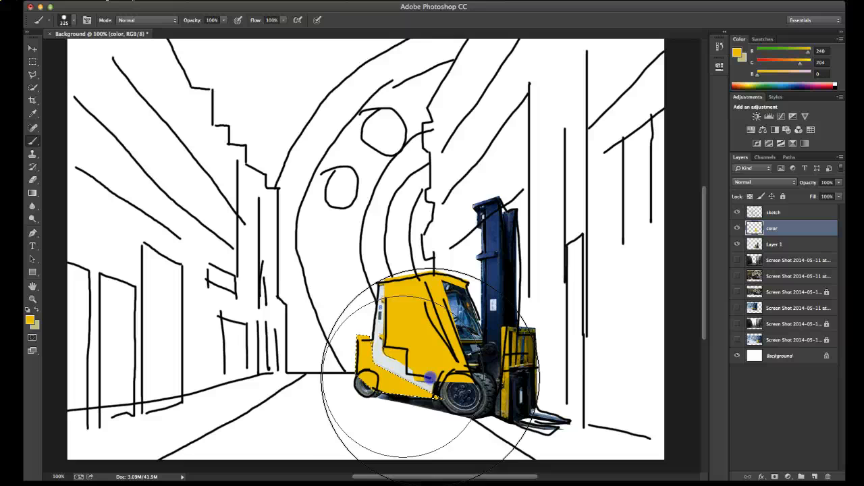
pyautogui.click(738, 246)
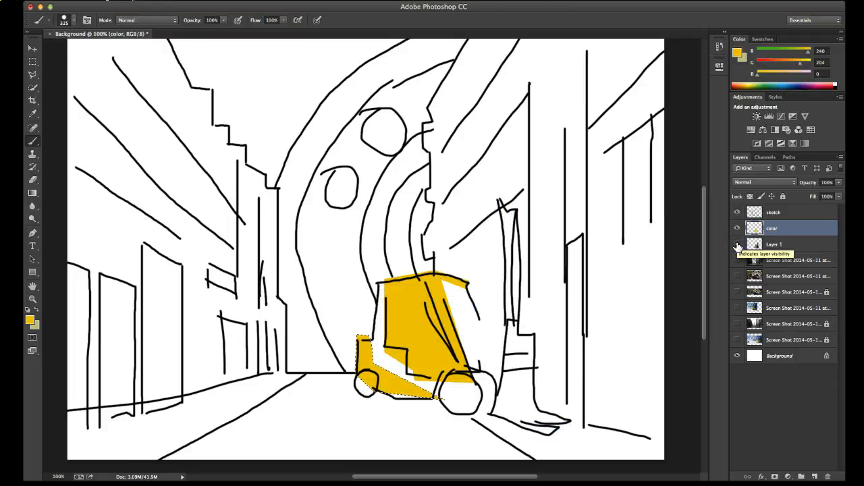
pyautogui.click(738, 245)
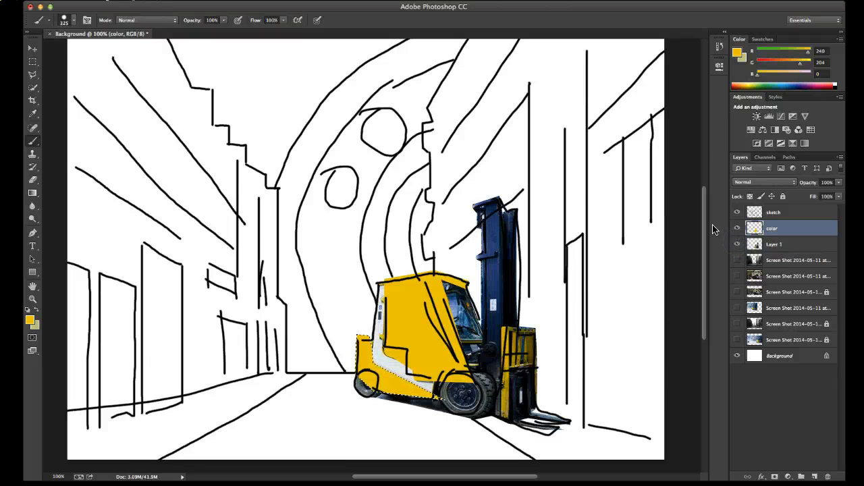
# Select the yellow fork carriage in front of the mast with the Polygonal Lasso.
pyautogui.click(32, 73)
pyautogui.click(499, 415)
pyautogui.click(500, 323)
pyautogui.click(537, 329)
pyautogui.click(538, 408)
pyautogui.click(504, 421)
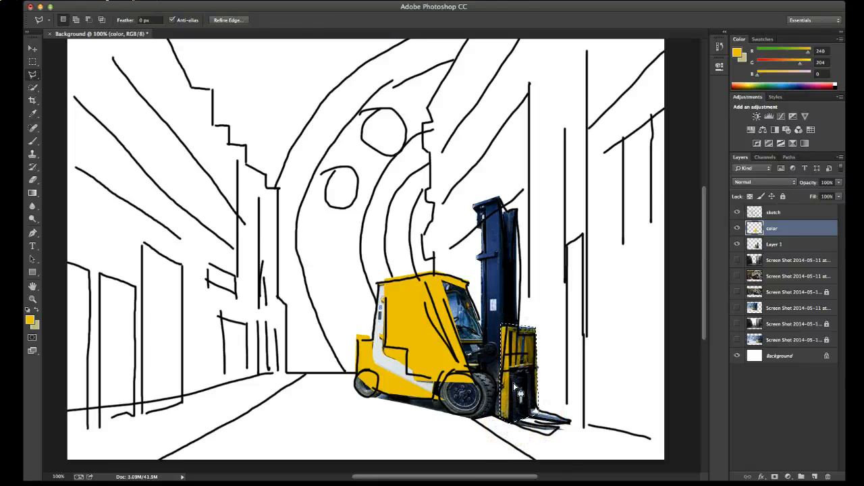
# Paint the fork carriage selection yellow, deselect it, and check the flat color with the forklift photo briefly hidden.
pyautogui.press('b')
pyautogui.click(544, 354)
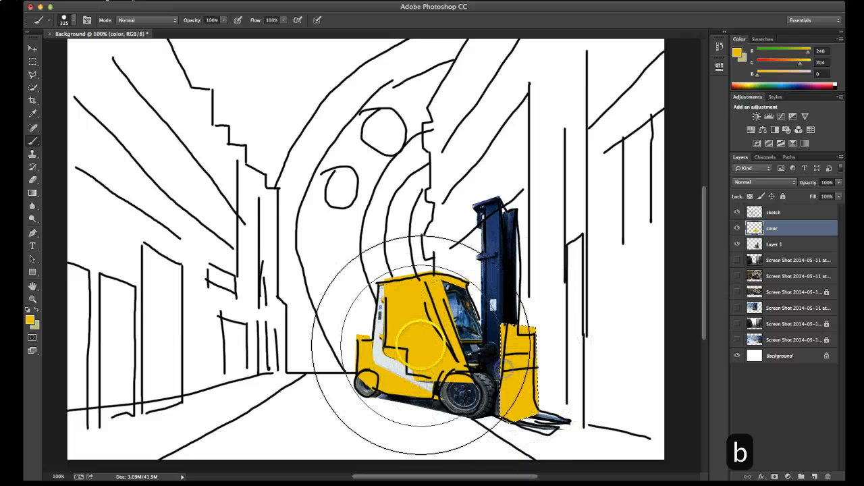
pyautogui.click(32, 48)
pyautogui.click(341, 305)
pyautogui.click(511, 336)
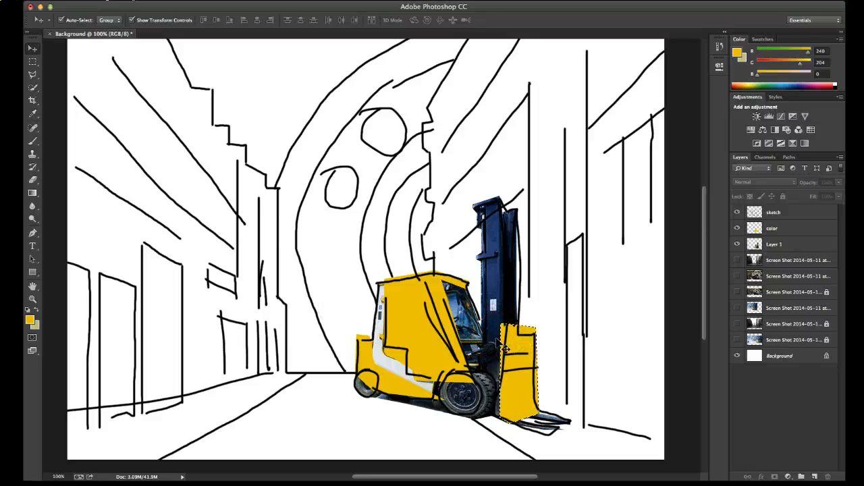
pyautogui.press('super+d')
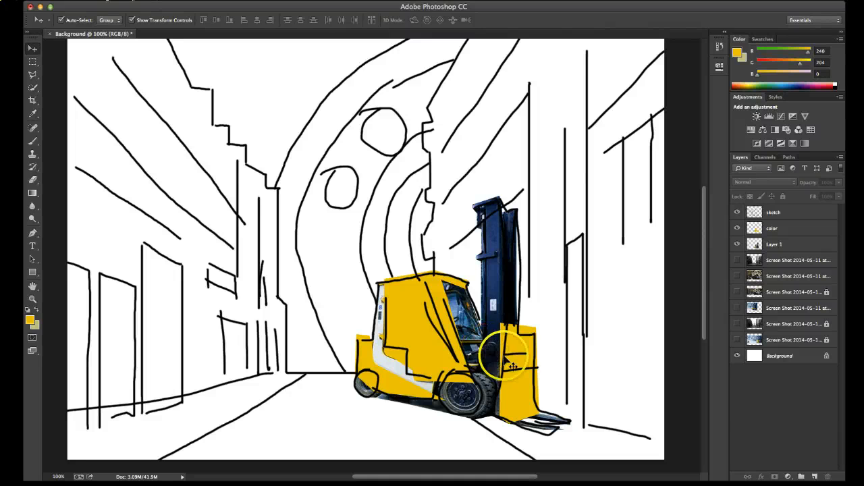
pyautogui.click(737, 245)
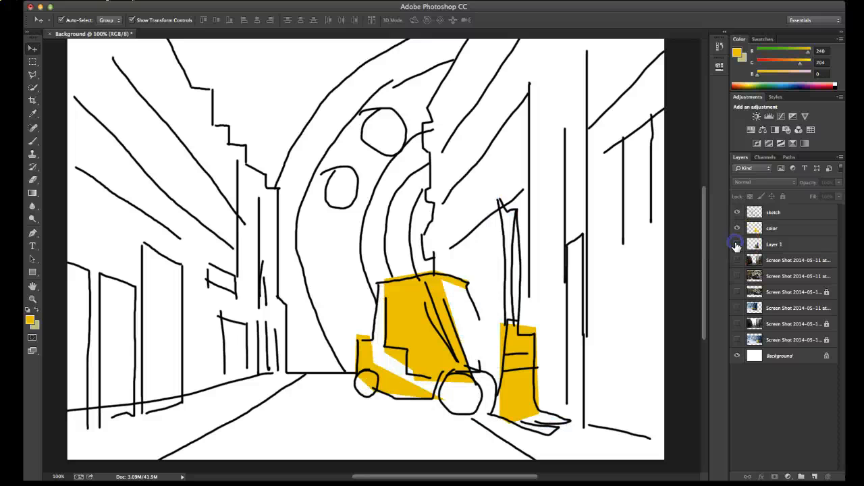
pyautogui.click(737, 245)
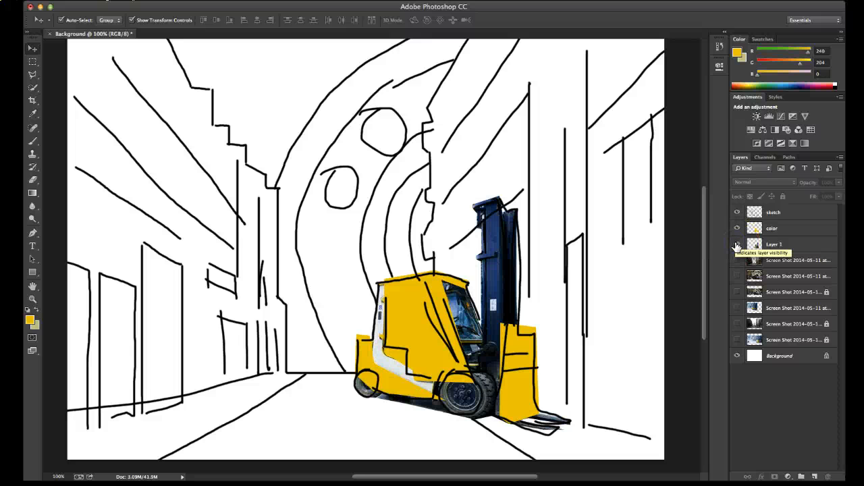
# Rename the color layer as yellowcolor.
pyautogui.doubleClick(774, 230)
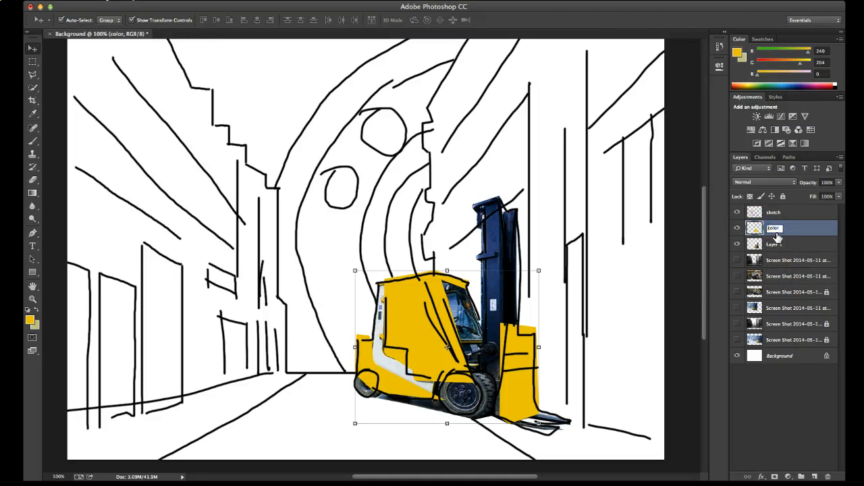
pyautogui.write('yello')
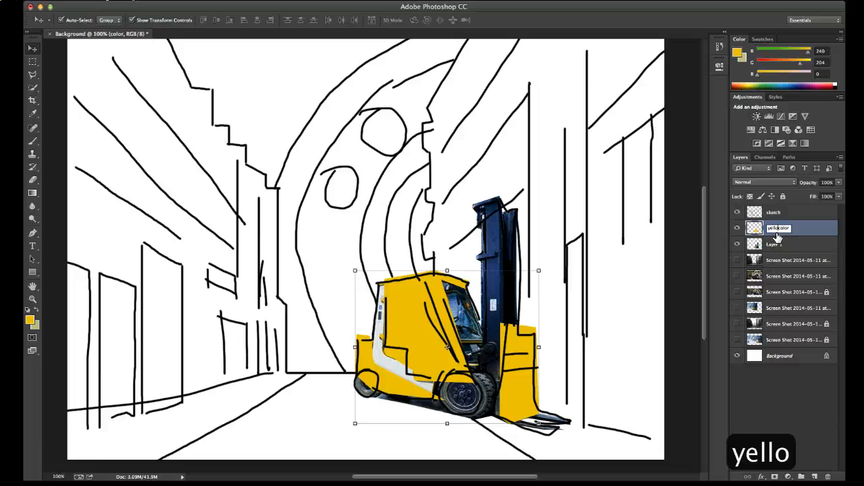
pyautogui.write('w')
pyautogui.click(784, 235)
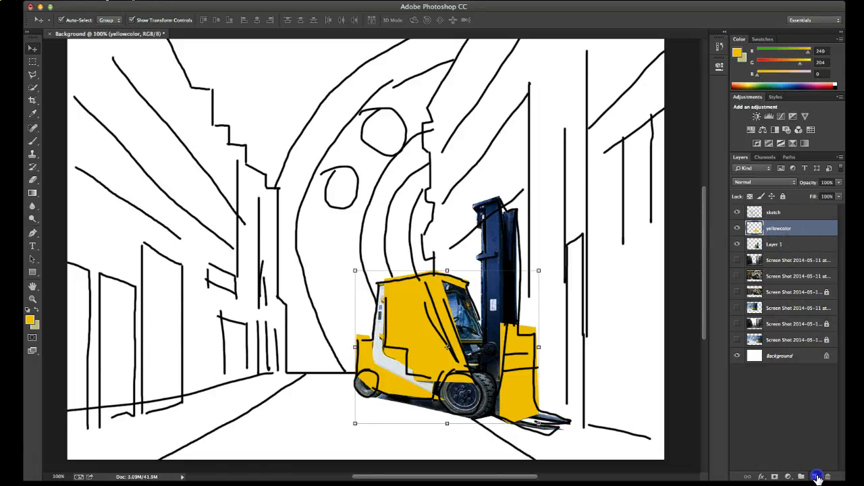
# Add a new layer above yellowcolor and name it bluecolor.
pyautogui.click(817, 478)
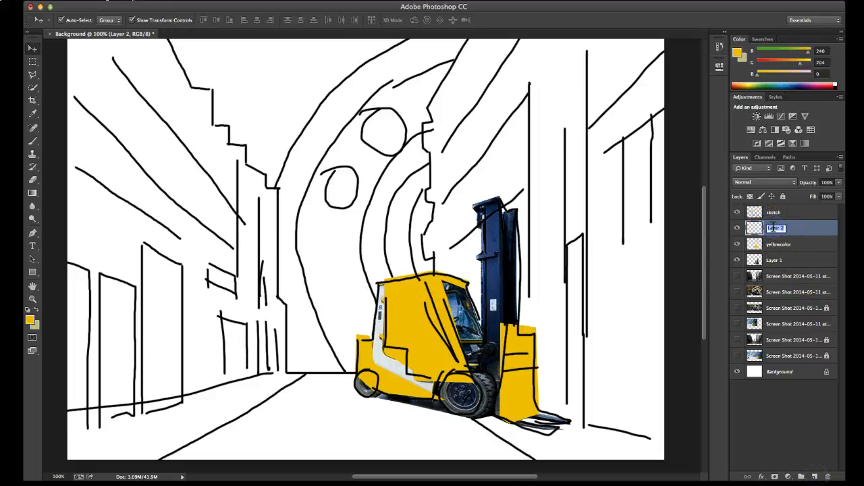
pyautogui.write('blue')
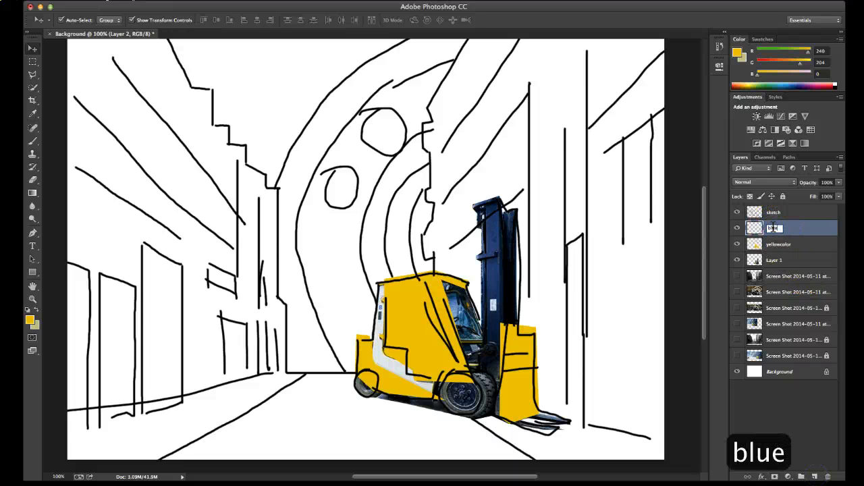
pyautogui.write('color')
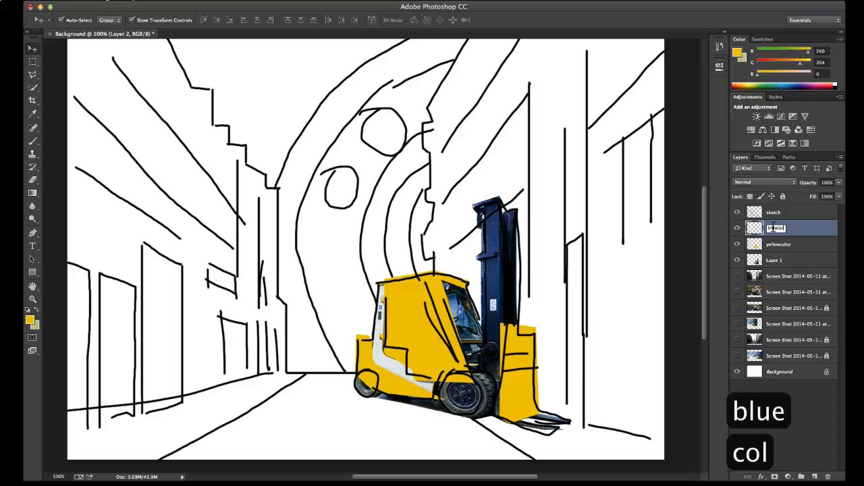
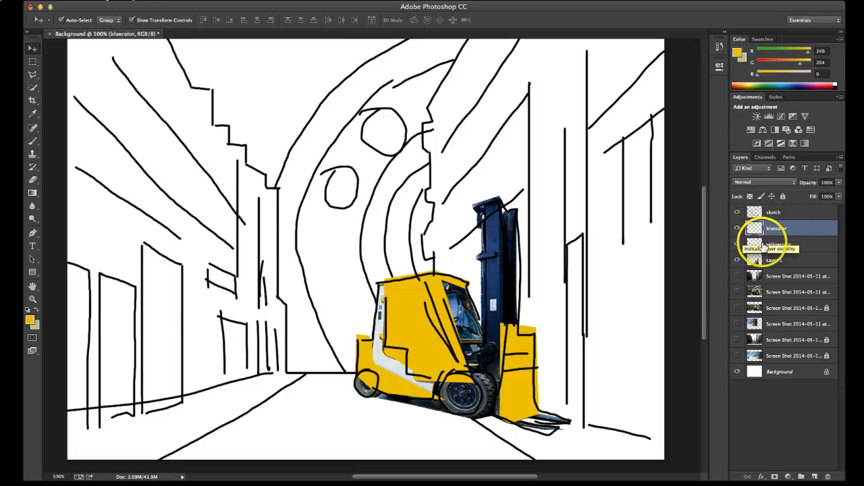
# Hide the yellowcolor layer and outline the forklift's blue mast with the Polygonal Lasso.
pyautogui.click(736, 245)
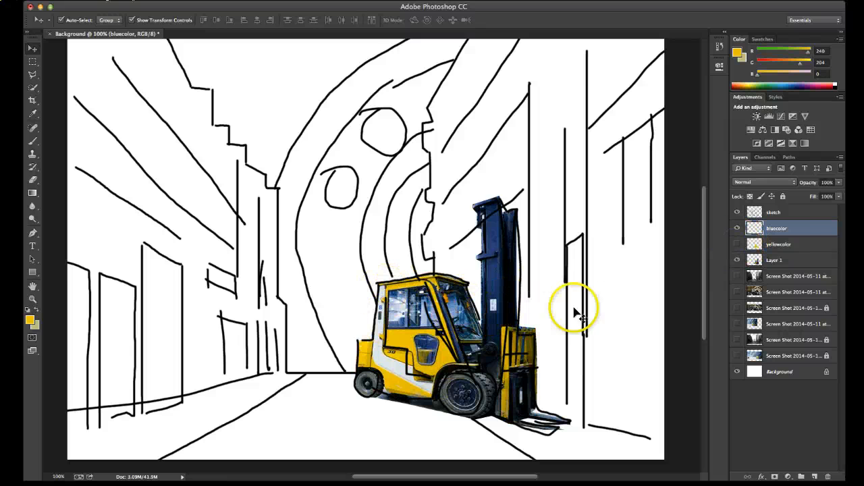
pyautogui.click(32, 75)
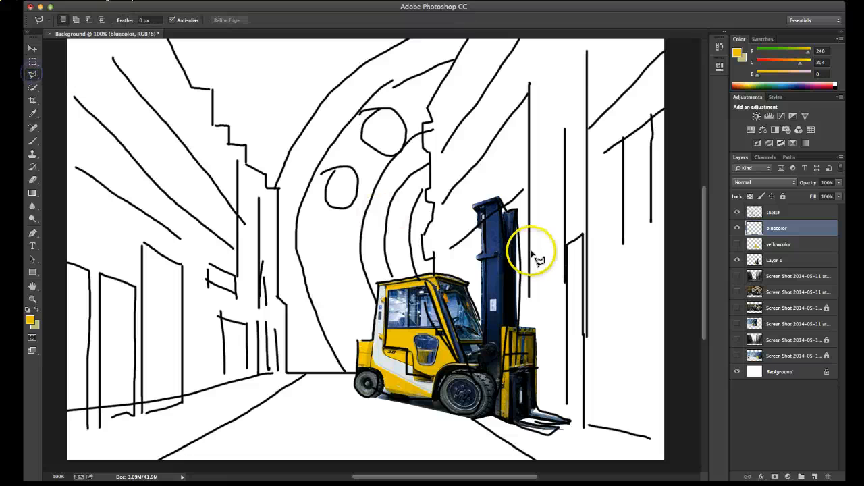
pyautogui.click(482, 383)
pyautogui.click(480, 260)
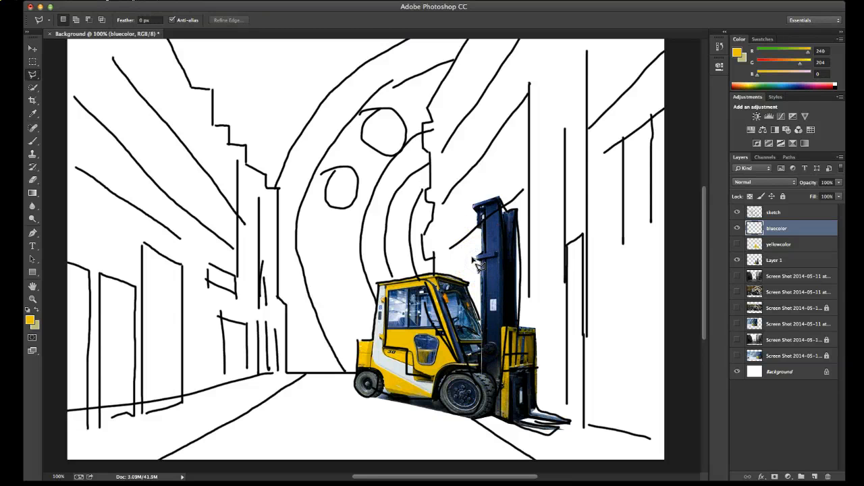
pyautogui.click(480, 227)
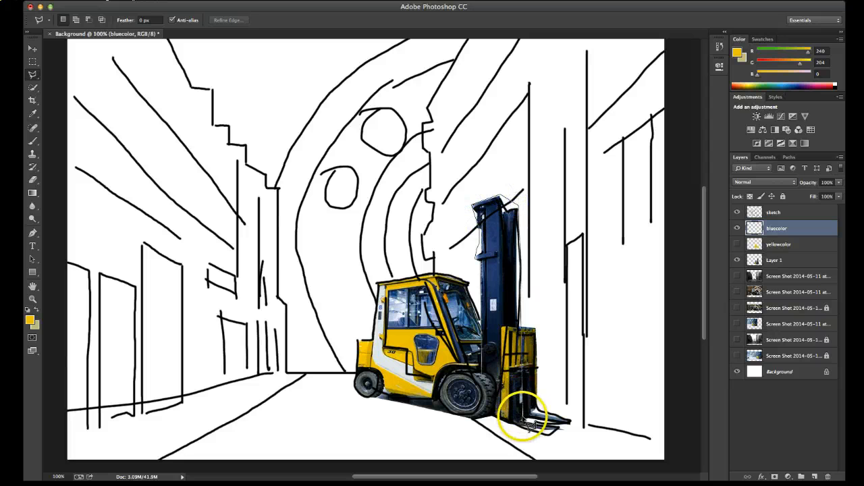
pyautogui.click(519, 361)
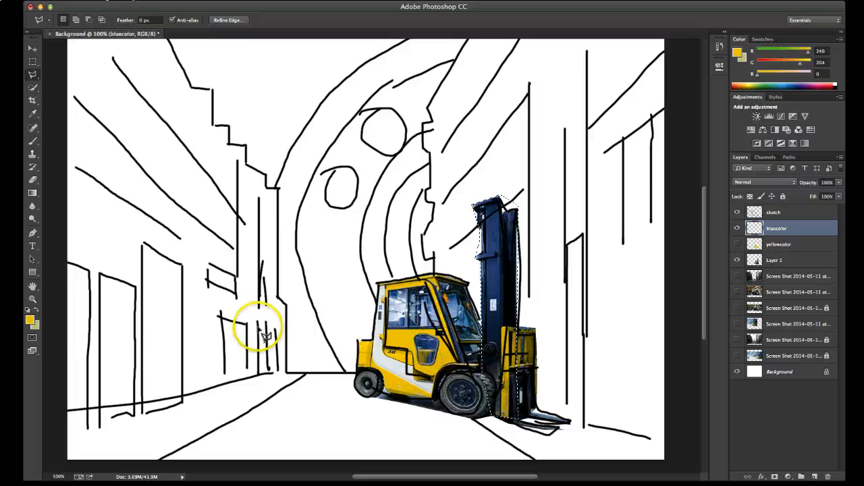
# Set the foreground color to the mast's blue, 2d4a7c, sampled from the forklift photo.
pyautogui.press('b')
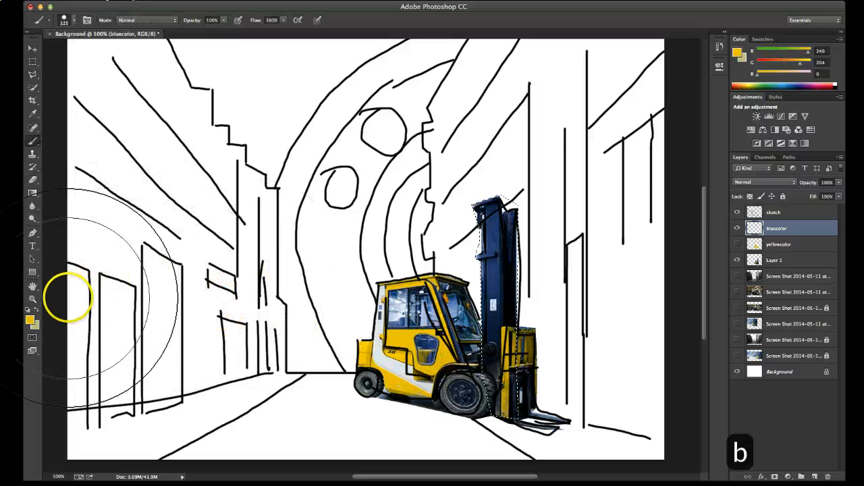
pyautogui.click(31, 321)
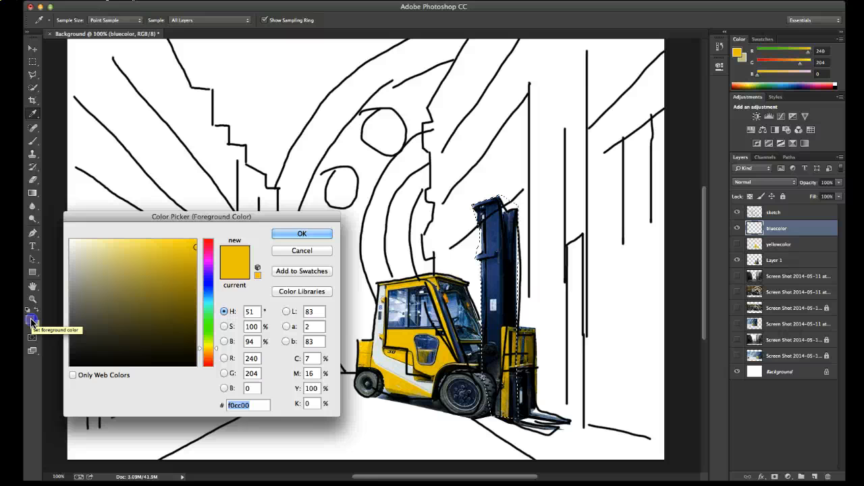
pyautogui.click(499, 279)
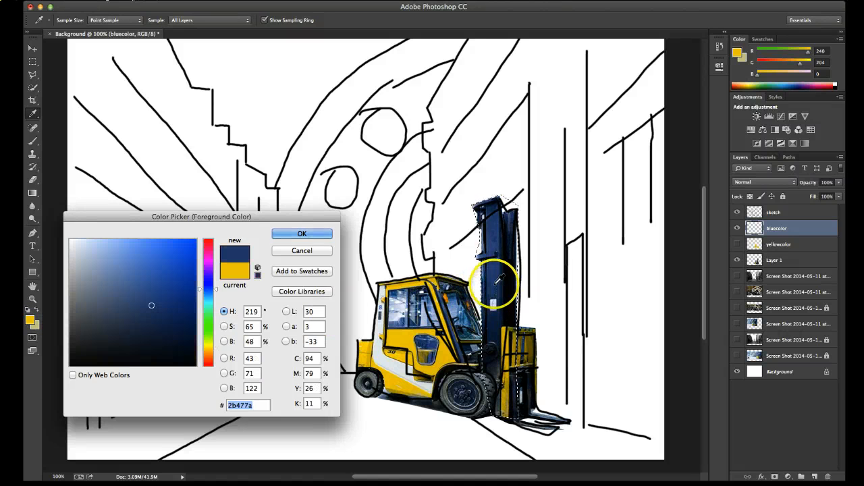
pyautogui.click(509, 269)
pyautogui.click(505, 294)
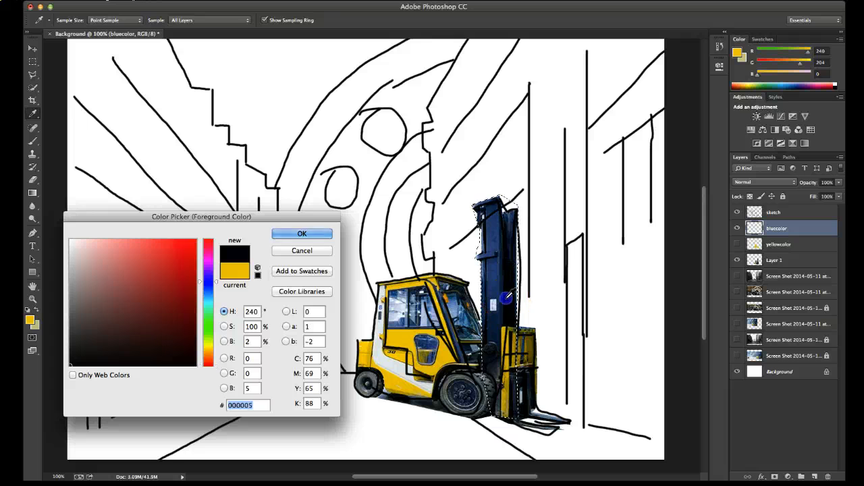
pyautogui.click(492, 288)
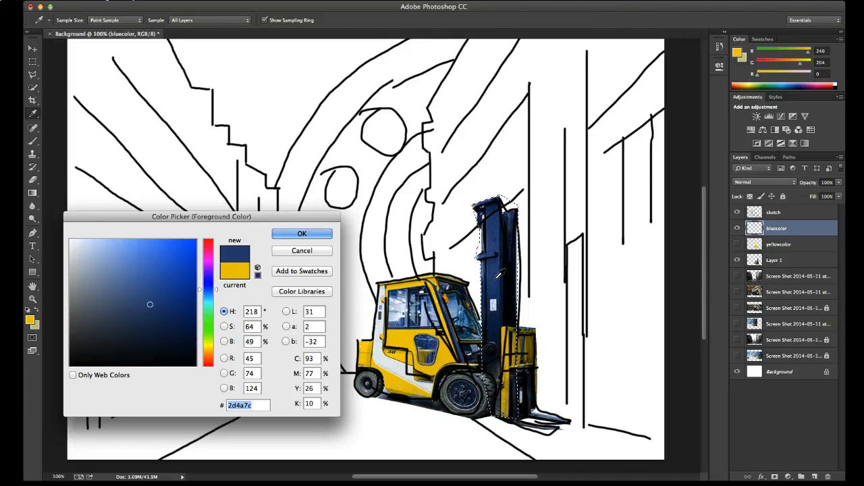
pyautogui.click(307, 234)
# Paint the selected mast blue on the bluecolor layer with the Brush.
pyautogui.press('b')
pyautogui.moveTo(497, 233)
pyautogui.mouseDown()
pyautogui.moveTo(478, 331)
pyautogui.moveTo(475, 385)
pyautogui.moveTo(490, 403)
pyautogui.moveTo(491, 453)
pyautogui.moveTo(509, 362)
pyautogui.moveTo(503, 233)
pyautogui.mouseUp()
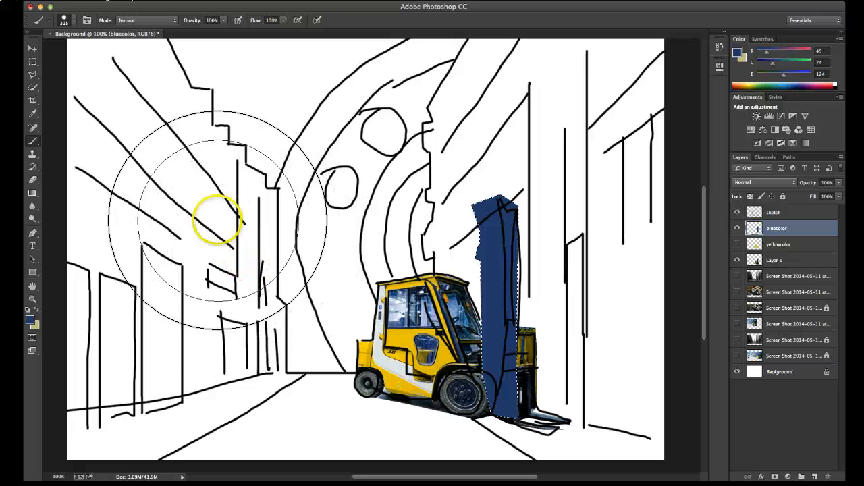
pyautogui.click(32, 49)
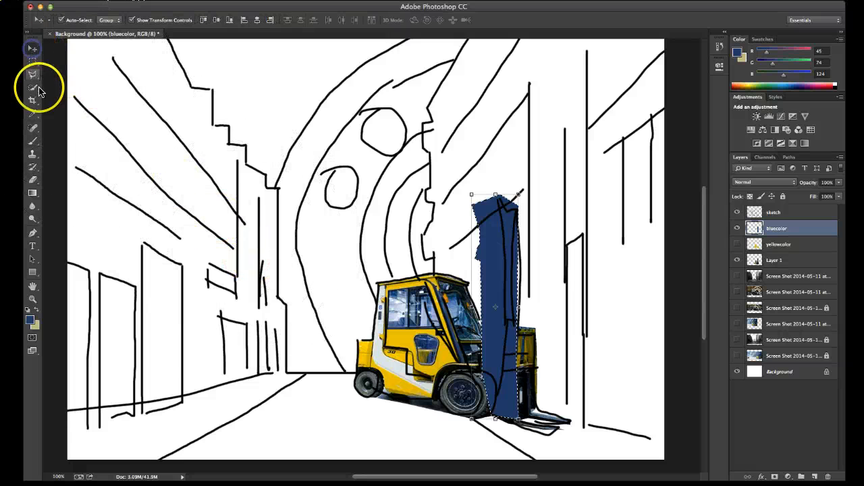
# Outline the forklift cab's side window with the Polygonal Lasso and paint it blue on the bluecolor layer with the Brush.
pyautogui.click(33, 75)
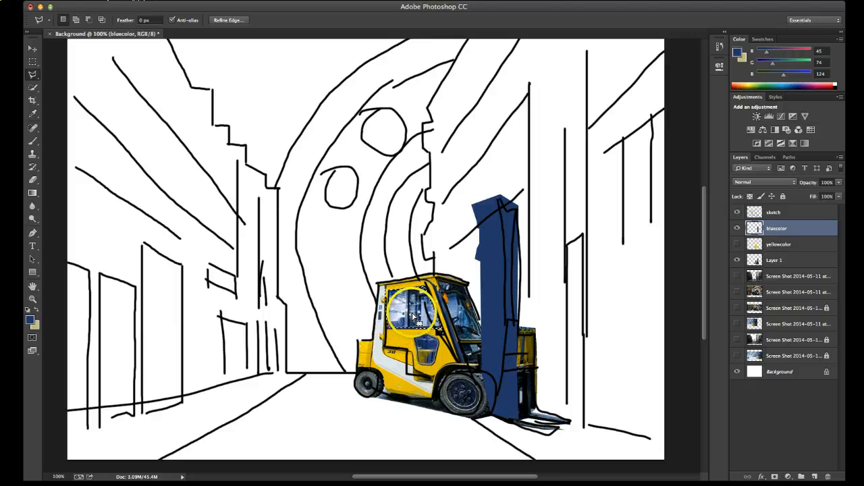
pyautogui.press('b')
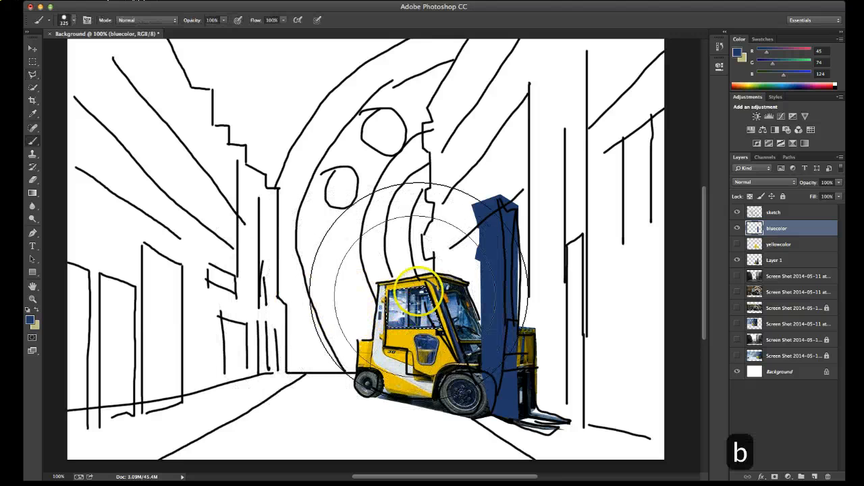
pyautogui.moveTo(419, 292); pyautogui.dragTo(432, 291)
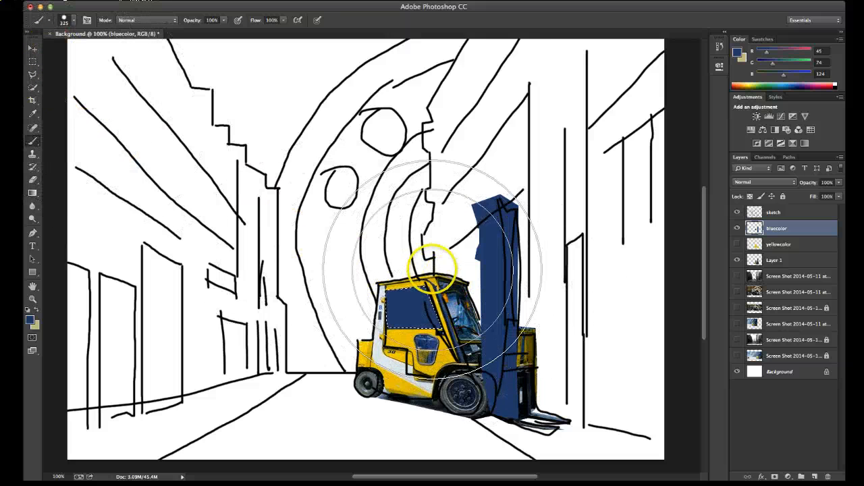
pyautogui.press('v')
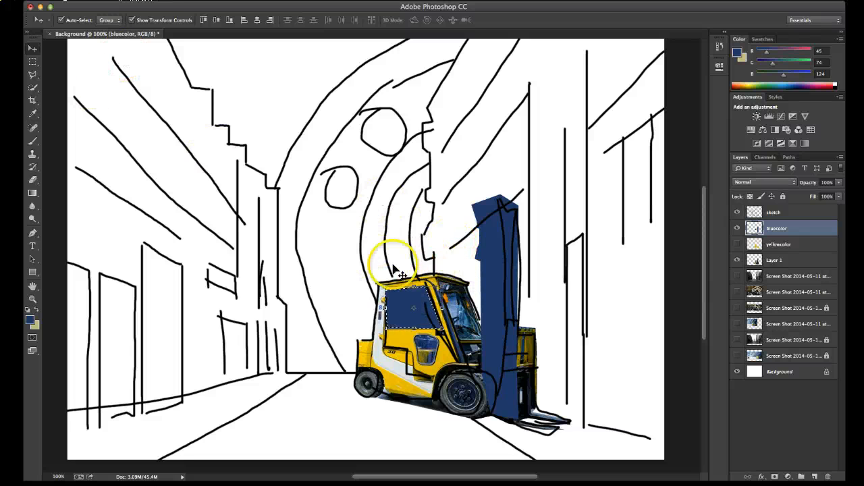
# Outline the cab's windshield with the Polygonal Lasso, brush it blue on the bluecolor layer, and deselect.
pyautogui.click(31, 73)
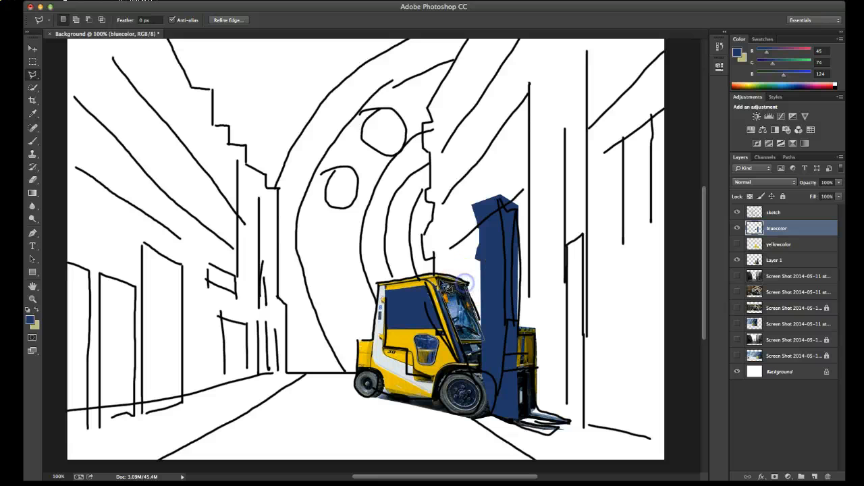
pyautogui.press('b')
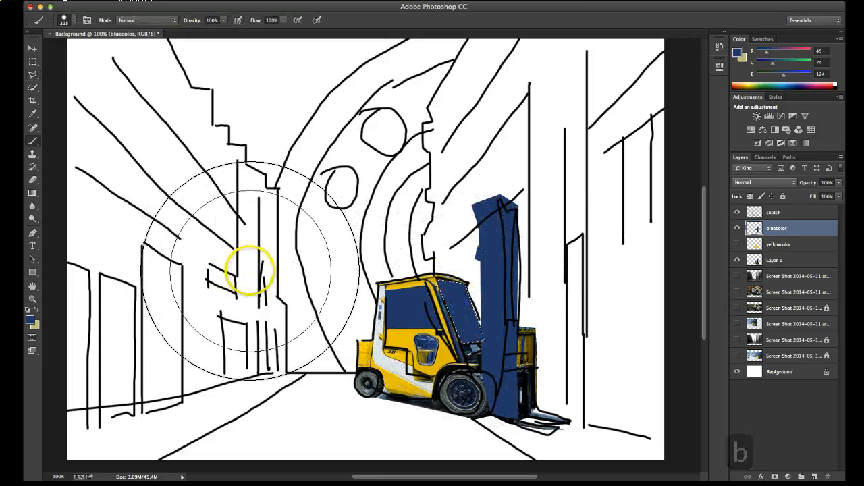
pyautogui.click(27, 50)
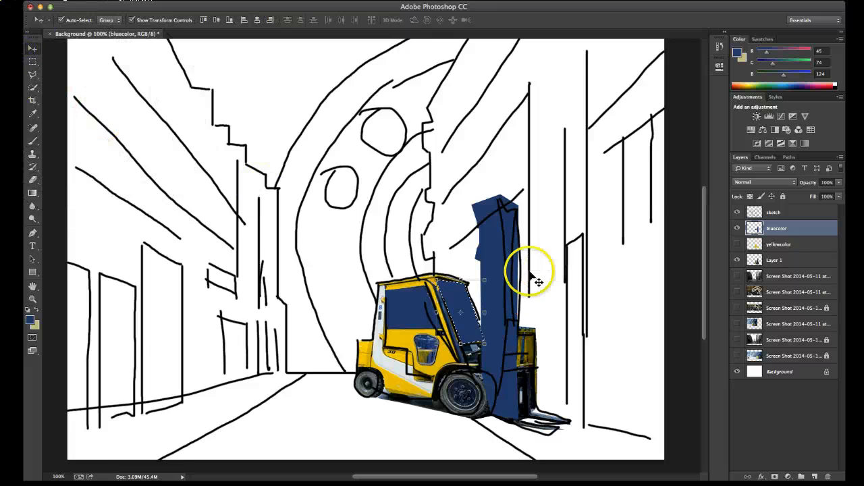
pyautogui.click(572, 311)
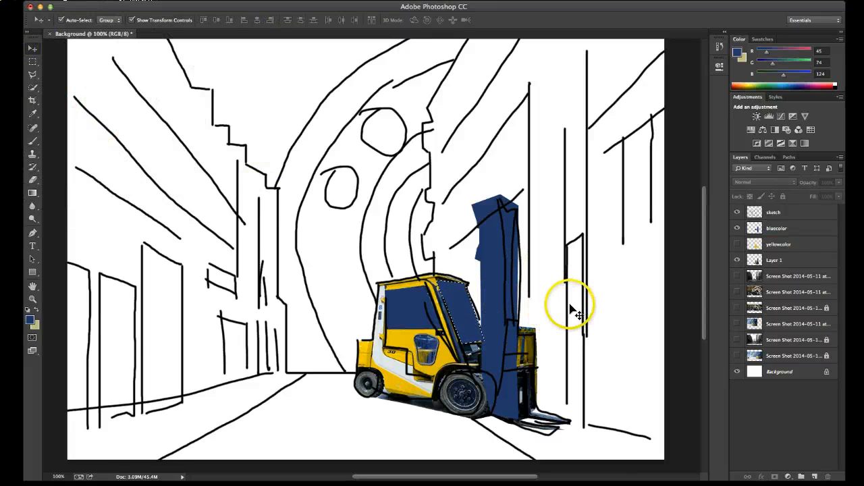
pyautogui.press('super+d')
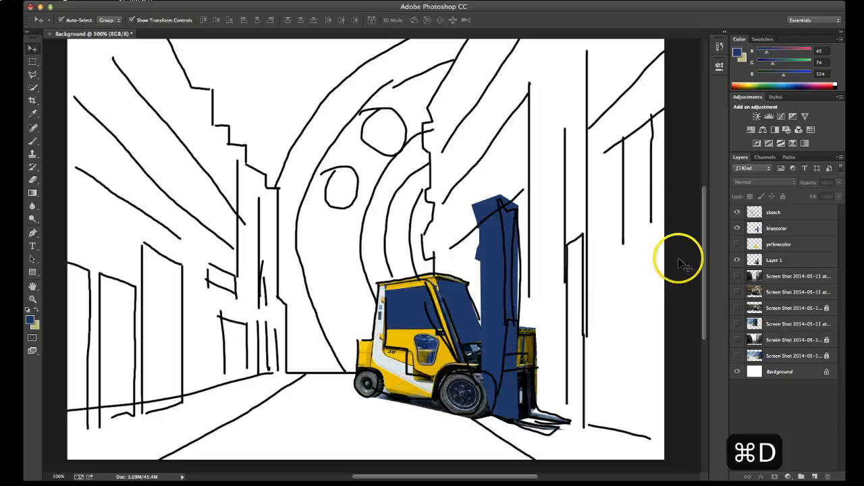
# Show the yellowcolor layer and compare the flat fills with and without the forklift photo on Layer 1.
pyautogui.click(738, 245)
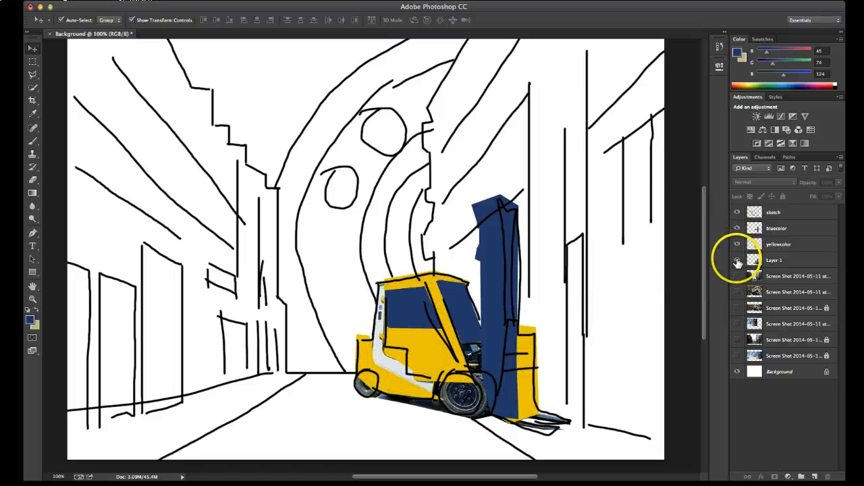
pyautogui.click(738, 261)
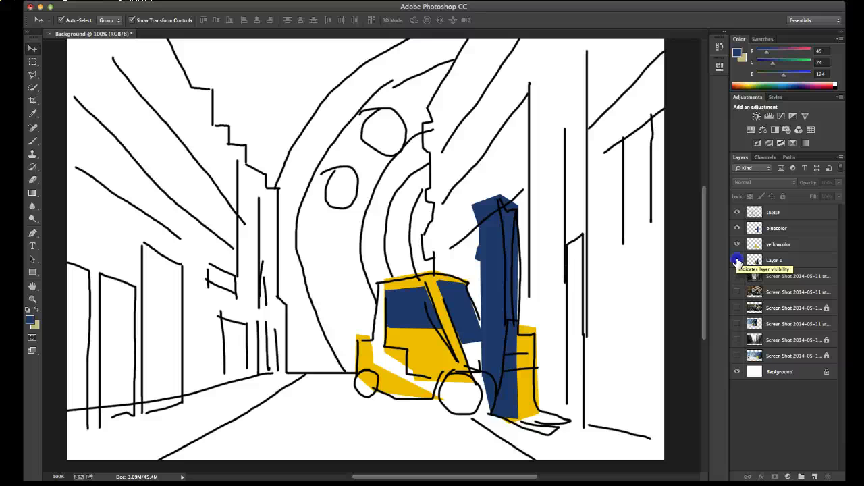
pyautogui.click(738, 261)
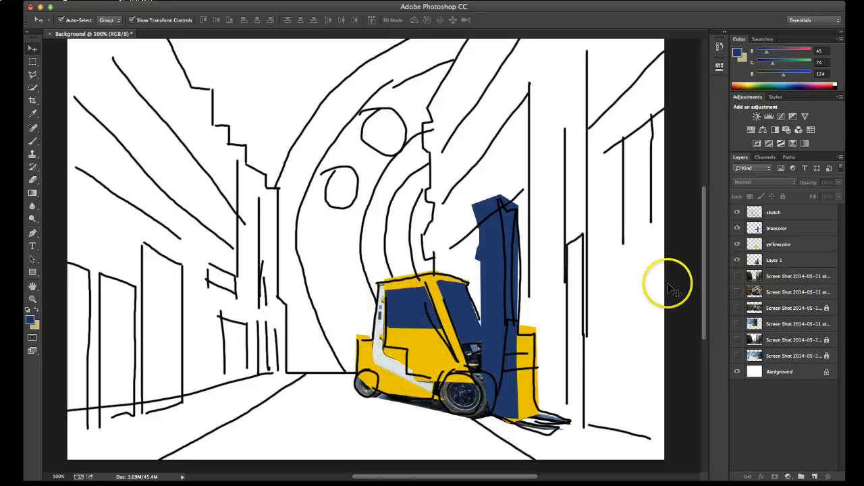
# Hide the yellowcolor and bluecolor layers and add a new layer named bg_forklift between yellowcolor and Layer 1.
pyautogui.click(738, 245)
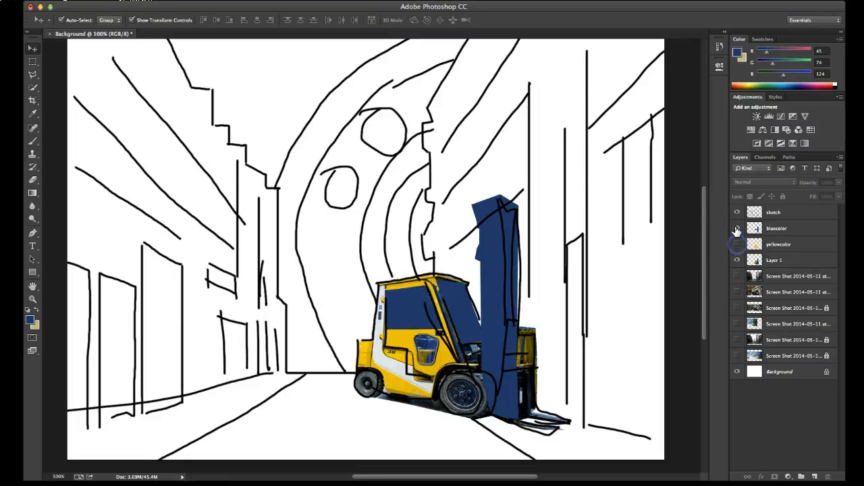
pyautogui.click(736, 228)
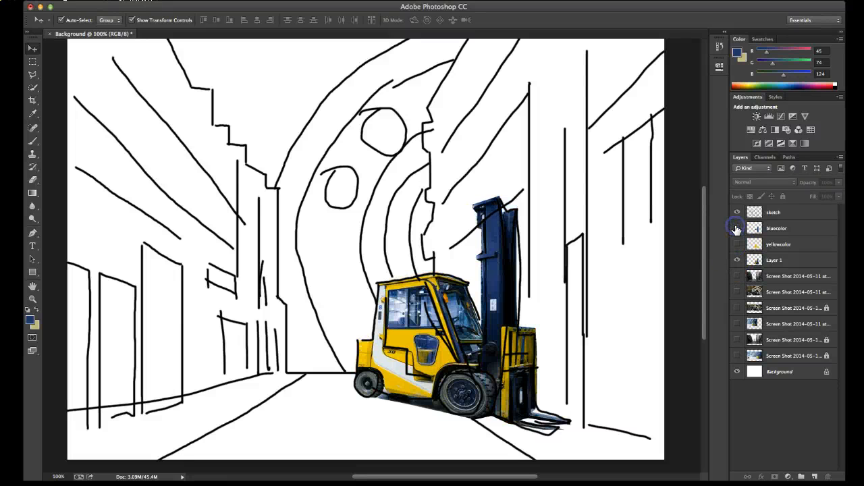
pyautogui.click(818, 478)
pyautogui.moveTo(774, 215); pyautogui.dragTo(773, 265)
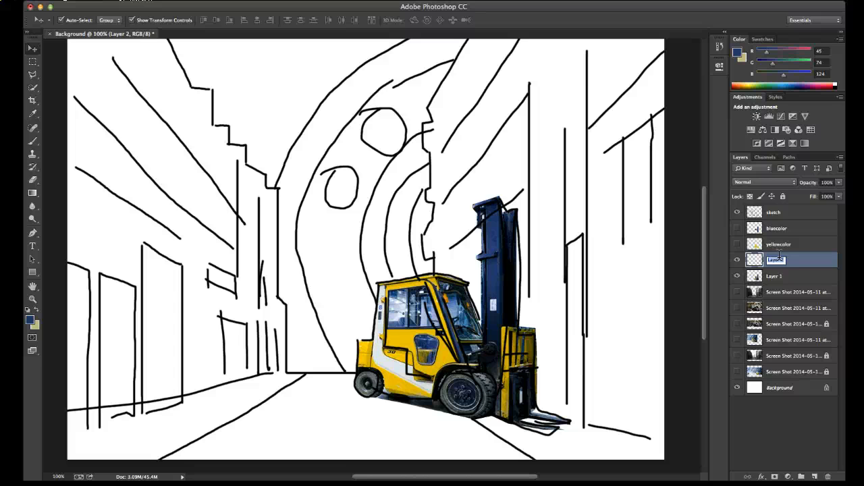
pyautogui.write('bg_')
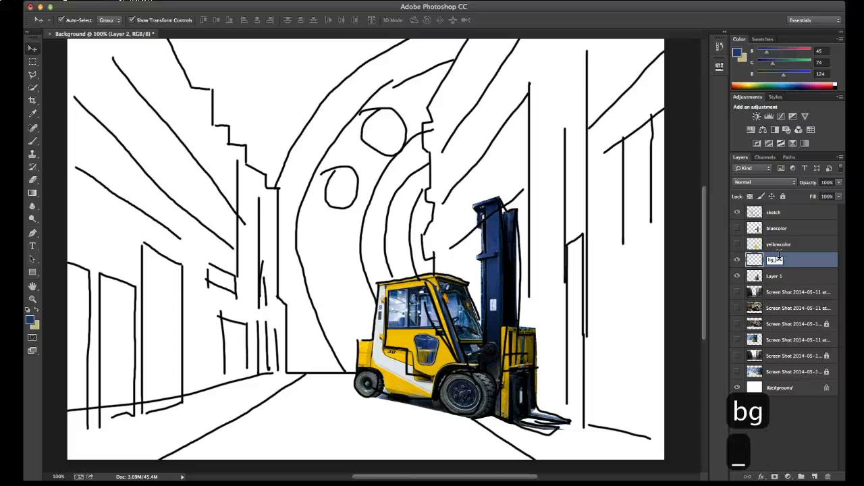
pyautogui.write('forklift')
pyautogui.click(751, 243)
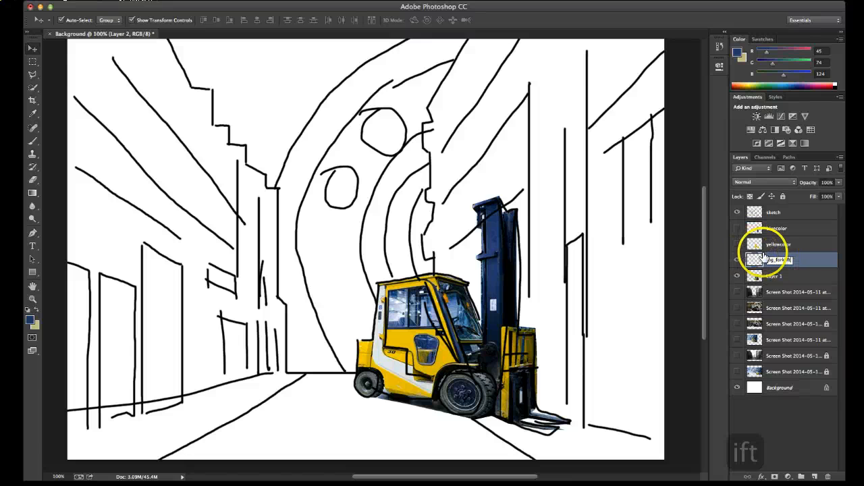
pyautogui.click(782, 260)
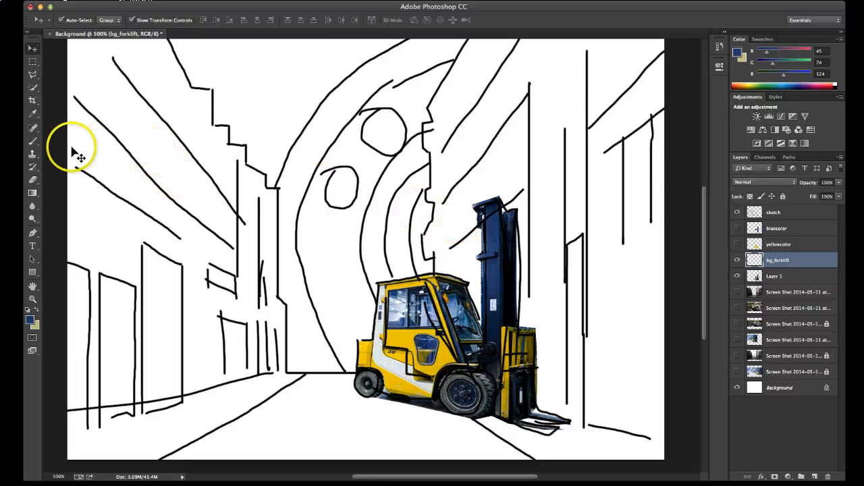
# Outline the whole forklift silhouette, including the mast and forks, with the Polygonal Lasso.
pyautogui.click(32, 74)
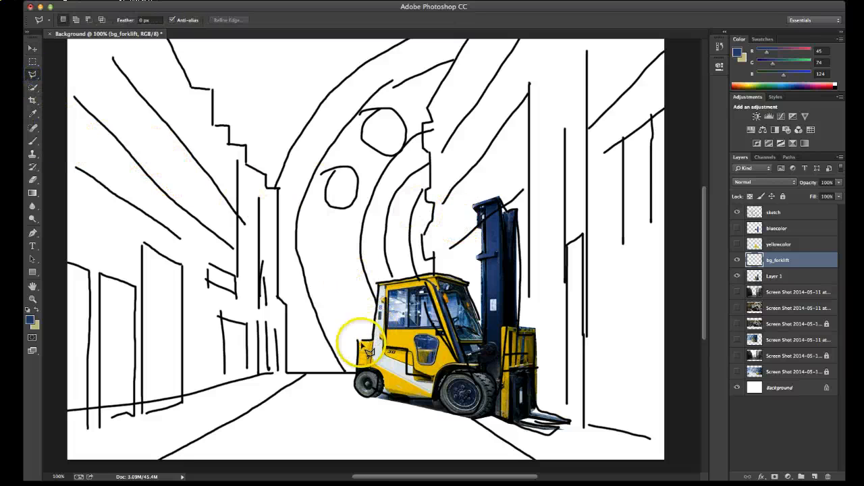
pyautogui.click(357, 393)
pyautogui.click(356, 336)
pyautogui.click(376, 279)
pyautogui.click(444, 269)
pyautogui.click(478, 304)
pyautogui.click(481, 200)
pyautogui.click(515, 204)
pyautogui.click(524, 310)
pyautogui.click(515, 327)
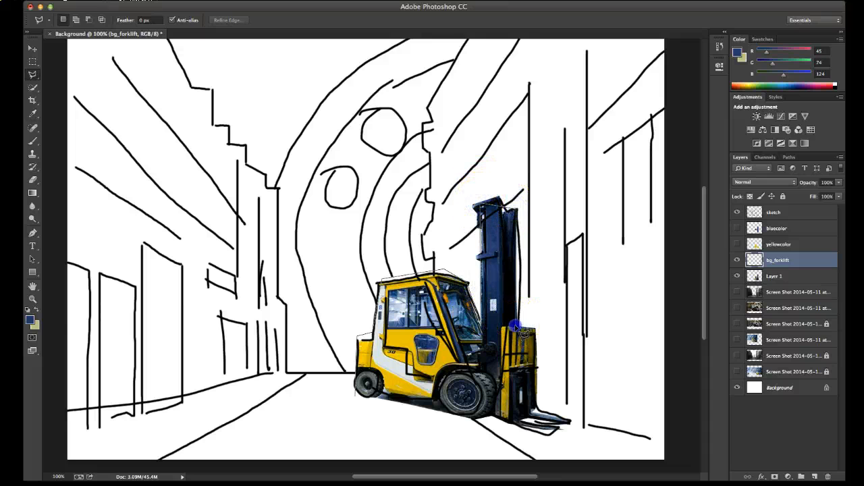
pyautogui.click(538, 407)
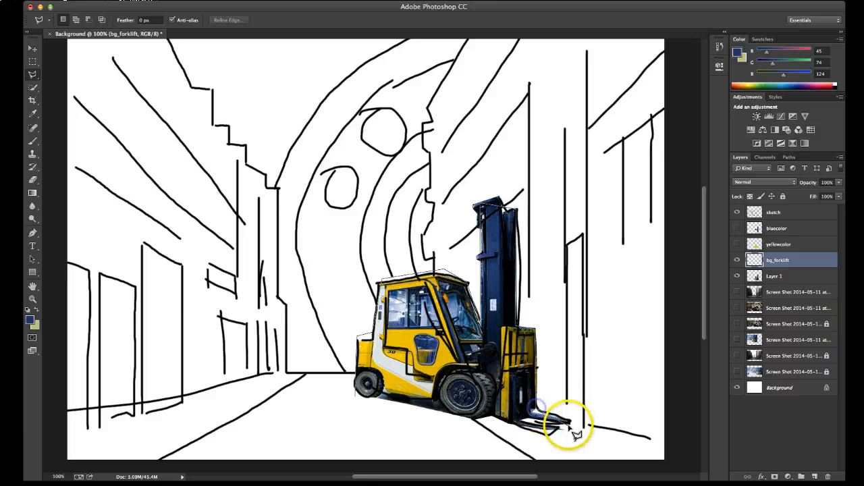
pyautogui.click(572, 421)
pyautogui.click(521, 421)
pyautogui.click(560, 427)
pyautogui.click(496, 416)
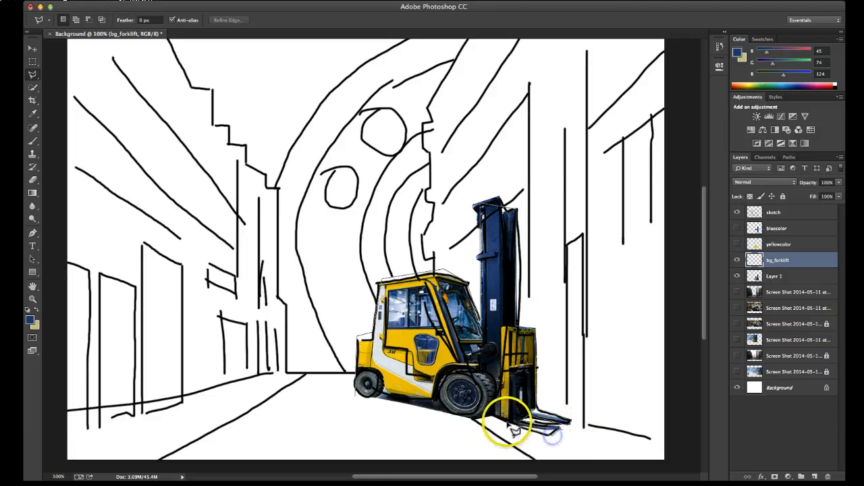
pyautogui.click(466, 421)
pyautogui.click(356, 396)
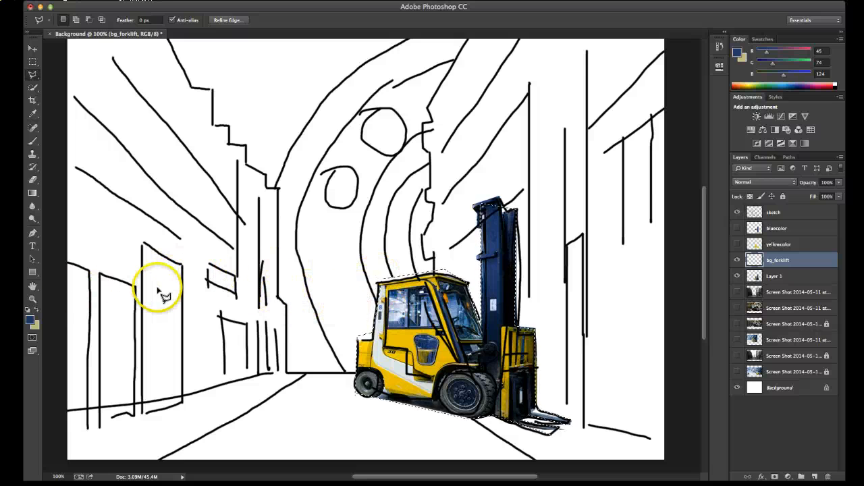
# Set the foreground color to dark gray 292f36, sampled from the dark area above the forklift's front wheel.
pyautogui.press('i')
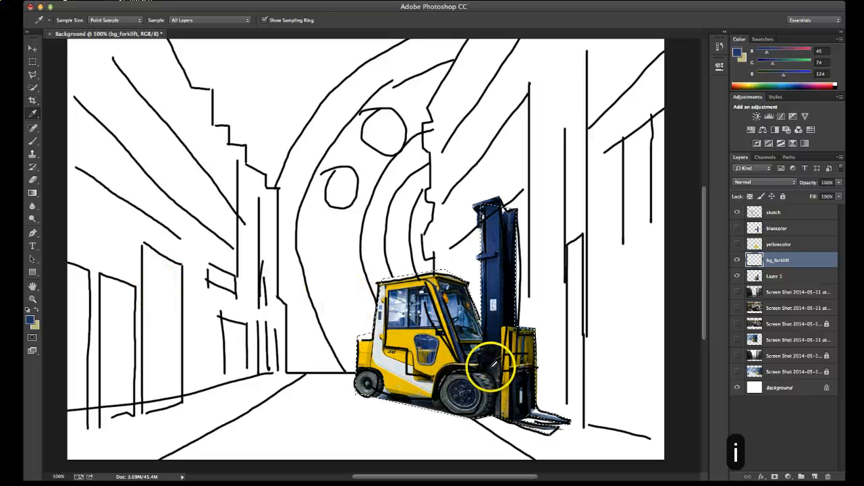
pyautogui.click(493, 364)
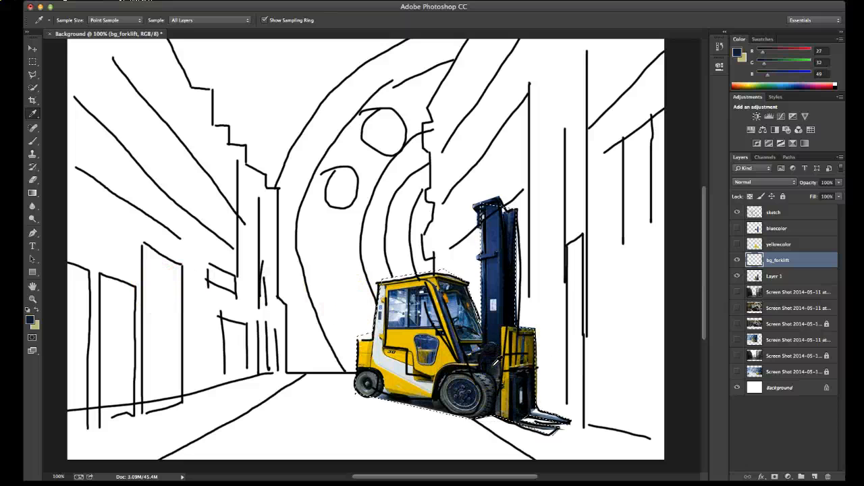
pyautogui.click(29, 320)
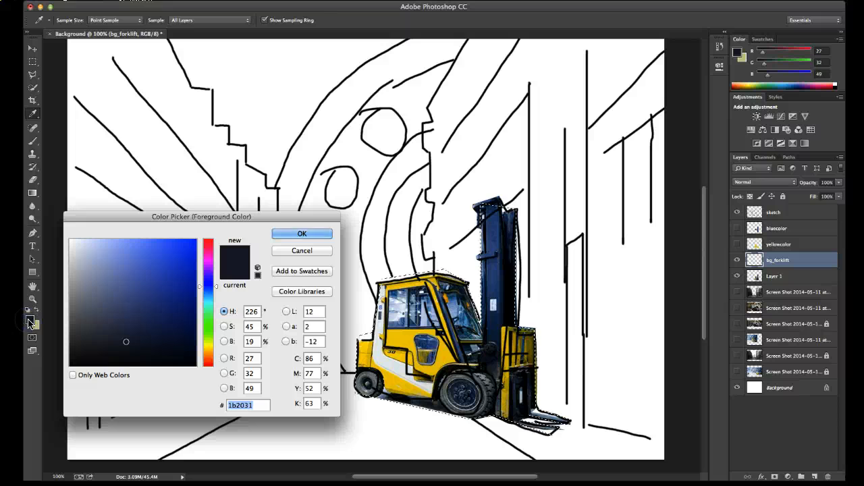
pyautogui.click(493, 367)
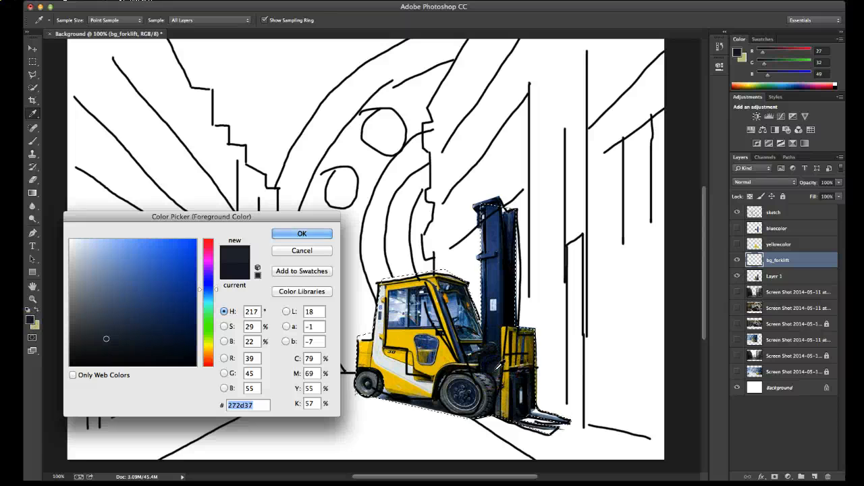
pyautogui.click(496, 368)
pyautogui.click(496, 365)
pyautogui.click(498, 365)
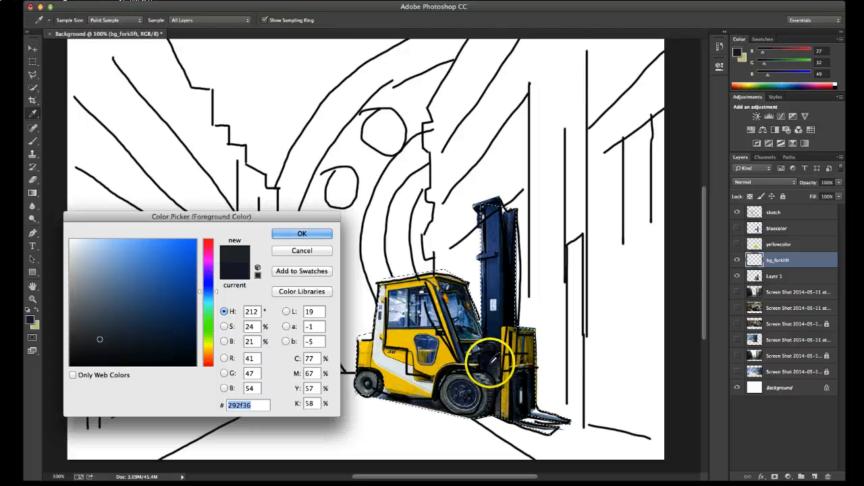
pyautogui.click(274, 233)
# Paint the selected forklift silhouette dark gray on the bg_forklift layer with the Brush, and deselect.
pyautogui.press('b')
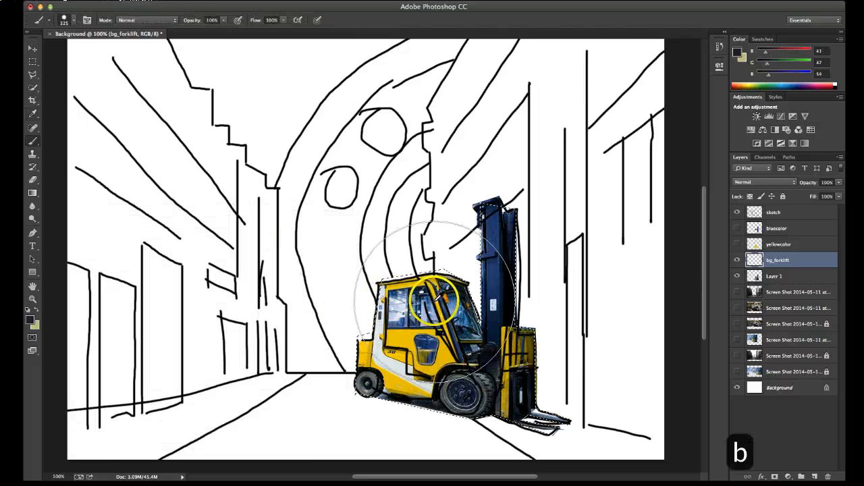
pyautogui.moveTo(432, 317); pyautogui.dragTo(343, 365)
pyautogui.moveTo(482, 344)
pyautogui.mouseDown()
pyautogui.moveTo(557, 417)
pyautogui.moveTo(480, 185)
pyautogui.moveTo(510, 376)
pyautogui.mouseUp()
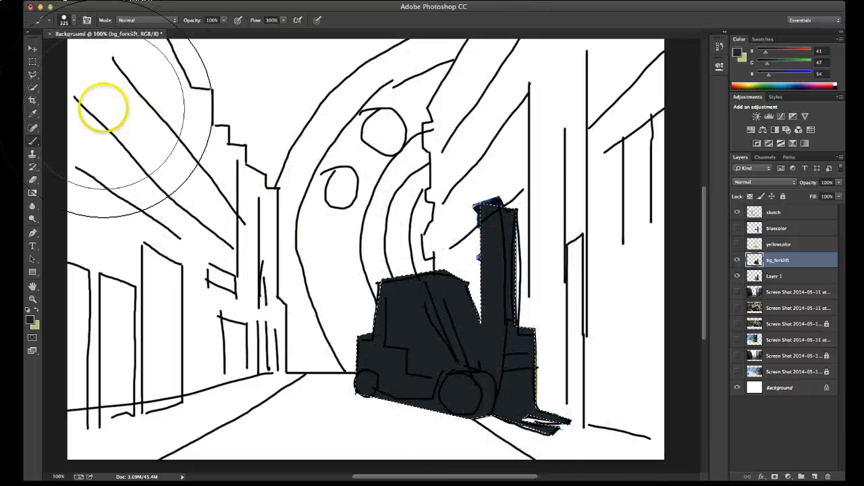
pyautogui.click(33, 48)
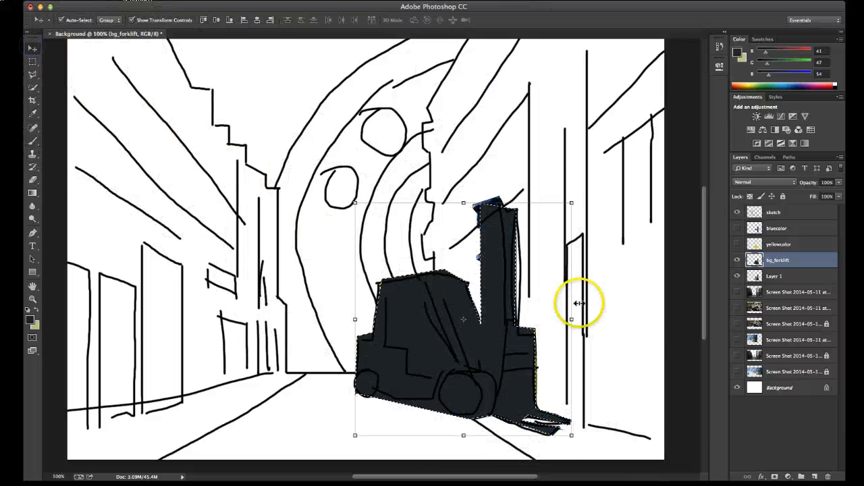
pyautogui.click(598, 316)
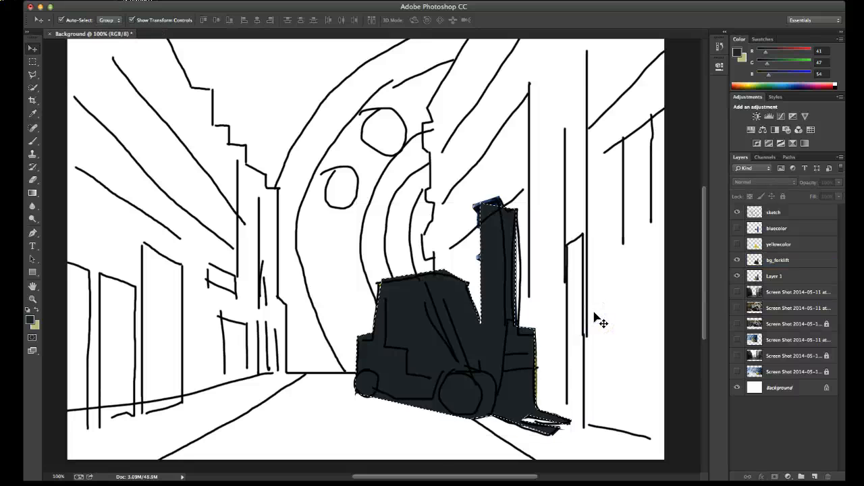
pyautogui.press('super+d')
pyautogui.click(571, 284)
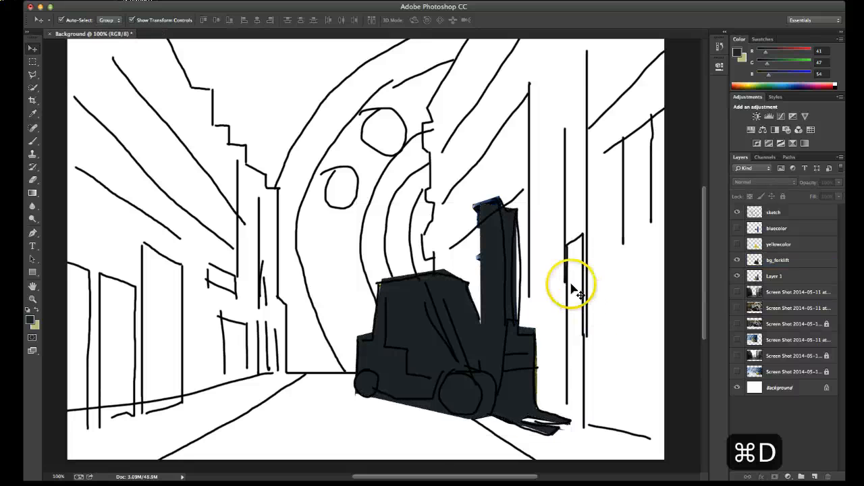
# Show the yellowcolor and bluecolor layers over the dark forklift base.
pyautogui.click(736, 243)
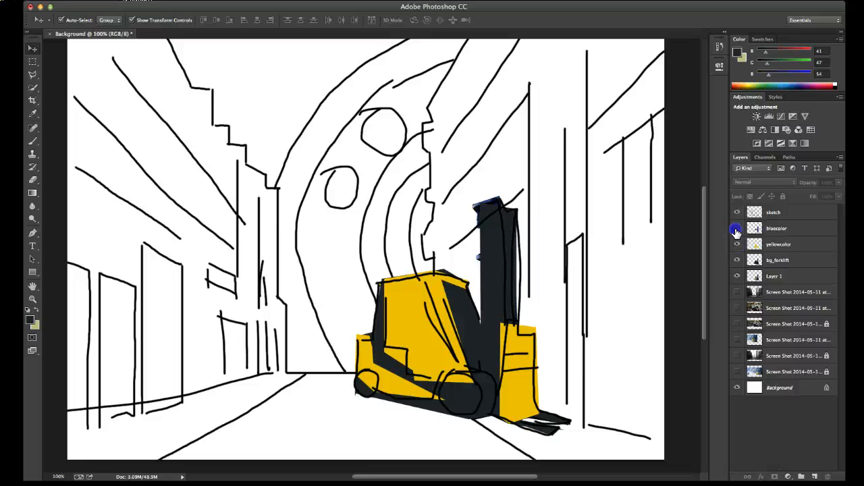
pyautogui.click(737, 228)
pyautogui.click(737, 229)
pyautogui.click(737, 229)
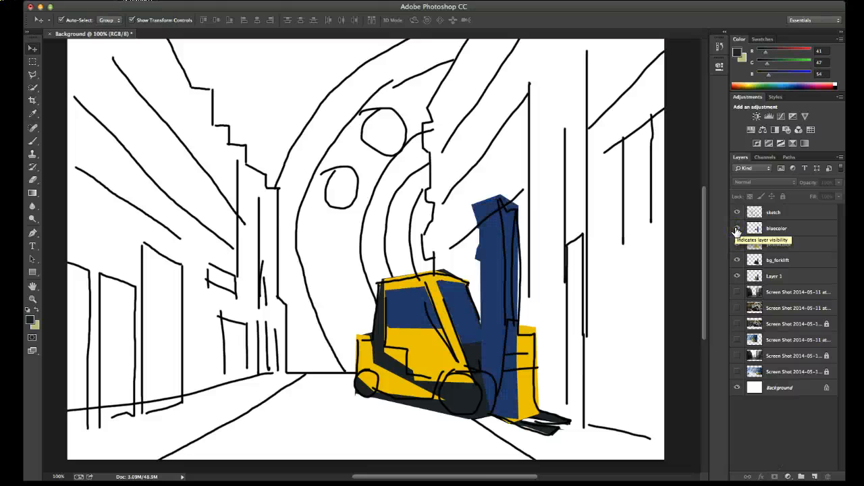
# Show the street and rusty wheel photo layers behind the forklift, keeping the bluecolor layer visible.
pyautogui.click(737, 229)
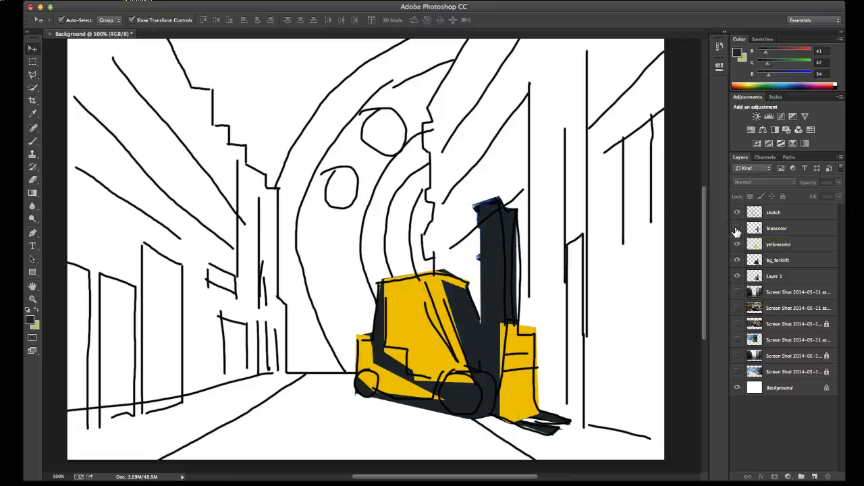
pyautogui.click(737, 292)
pyautogui.click(736, 308)
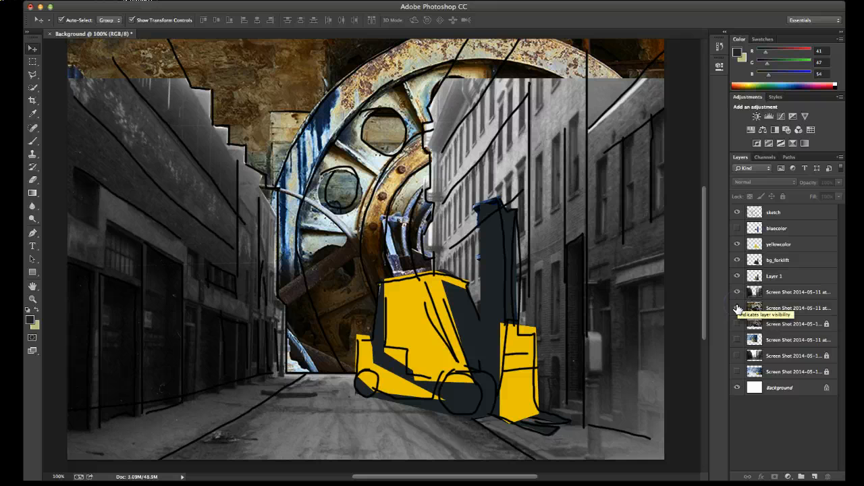
pyautogui.click(737, 308)
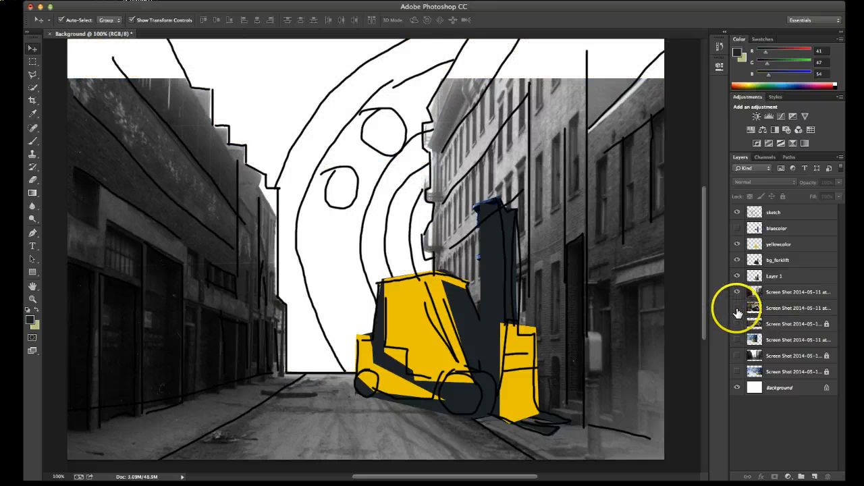
pyautogui.click(737, 308)
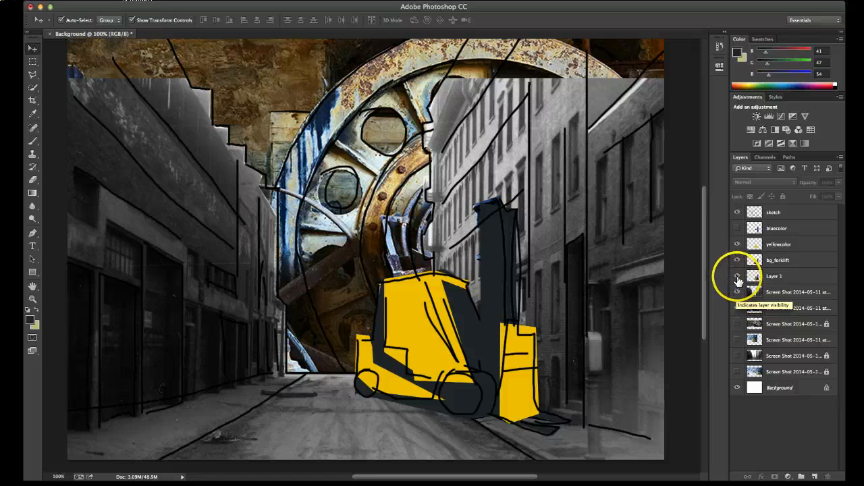
pyautogui.click(738, 231)
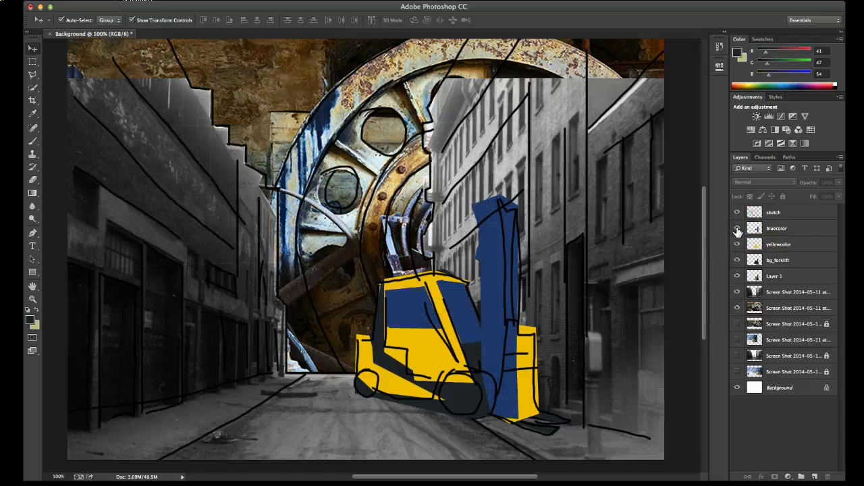
# Hide the bluecolor and yellowcolor layers to examine the dark forklift base, and show both again.
pyautogui.click(737, 230)
pyautogui.click(737, 245)
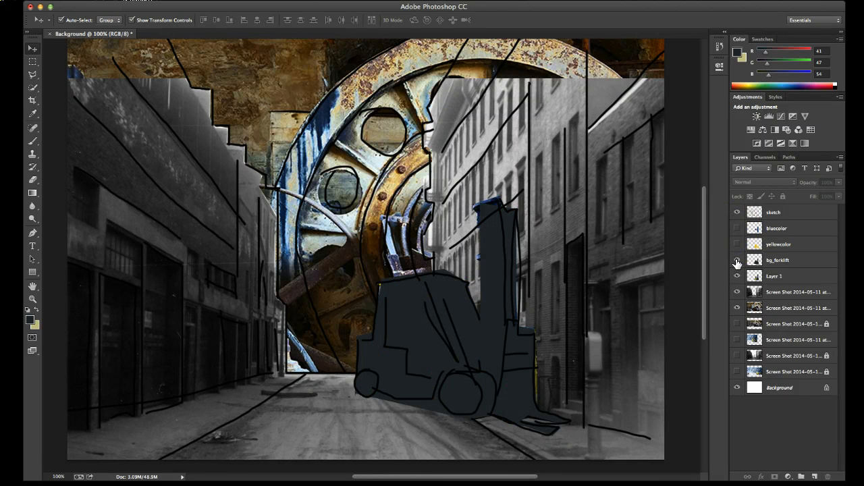
pyautogui.click(736, 244)
pyautogui.click(738, 228)
# Fully lock the bluecolor, yellowcolor, bg_forklift, Layer 1 and sketch layers.
pyautogui.click(790, 230)
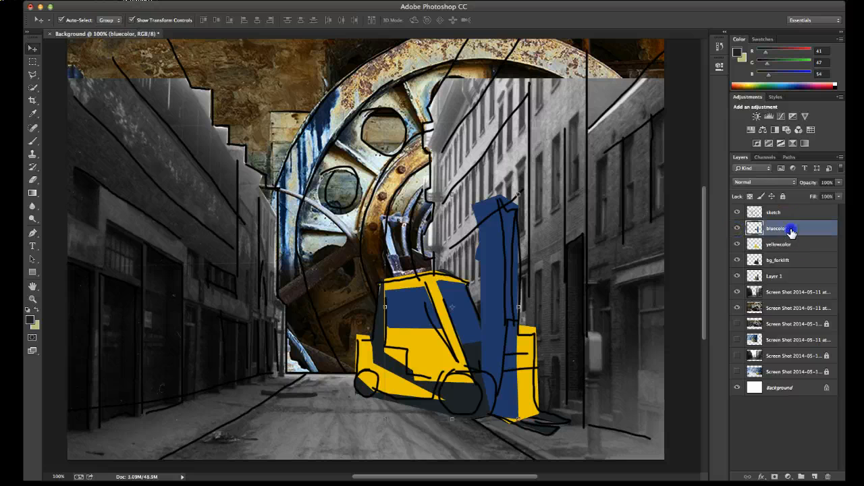
pyautogui.keyDown('shift'); pyautogui.click(787, 276); pyautogui.keyUp('shift')
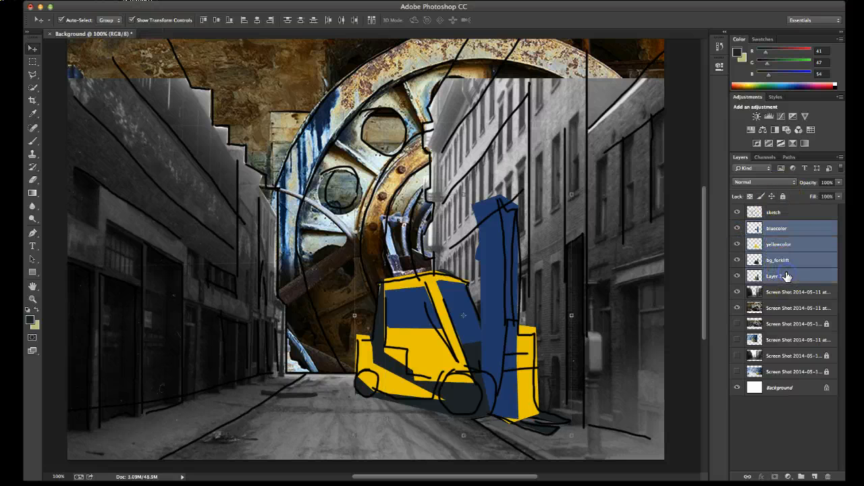
pyautogui.click(780, 213)
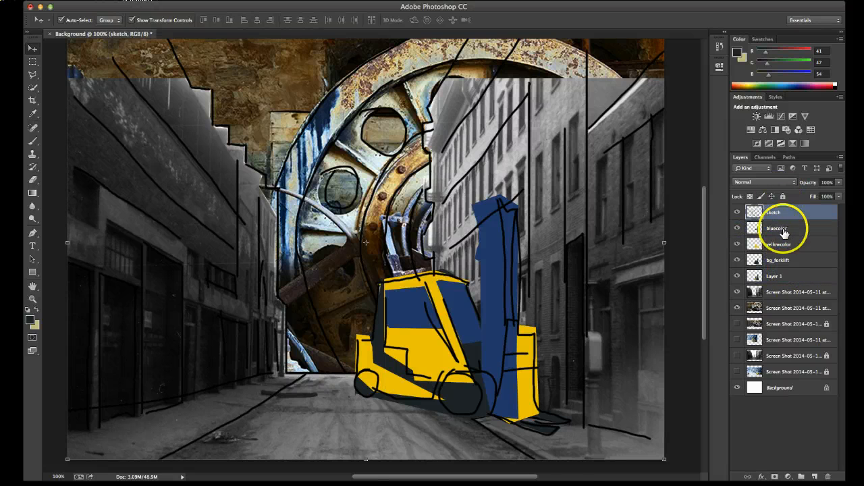
pyautogui.click(784, 230)
pyautogui.moveTo(784, 231); pyautogui.dragTo(782, 281)
pyautogui.keyDown('shift'); pyautogui.click(782, 277); pyautogui.keyUp('shift')
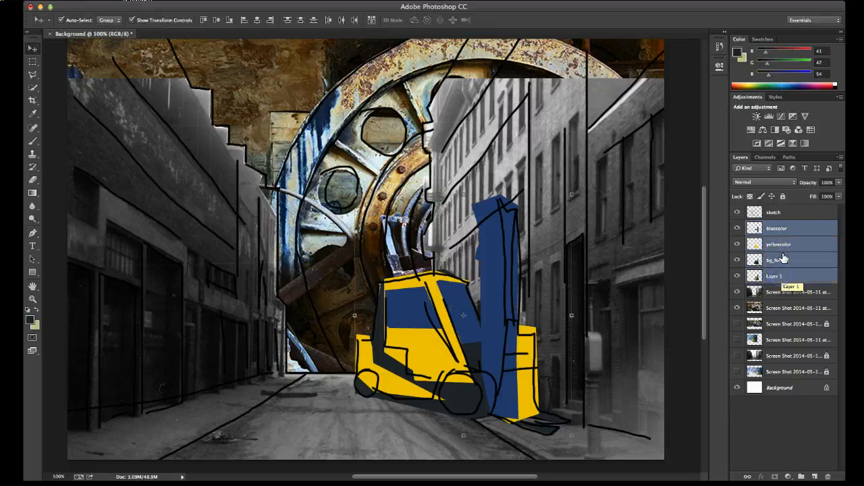
pyautogui.click(783, 196)
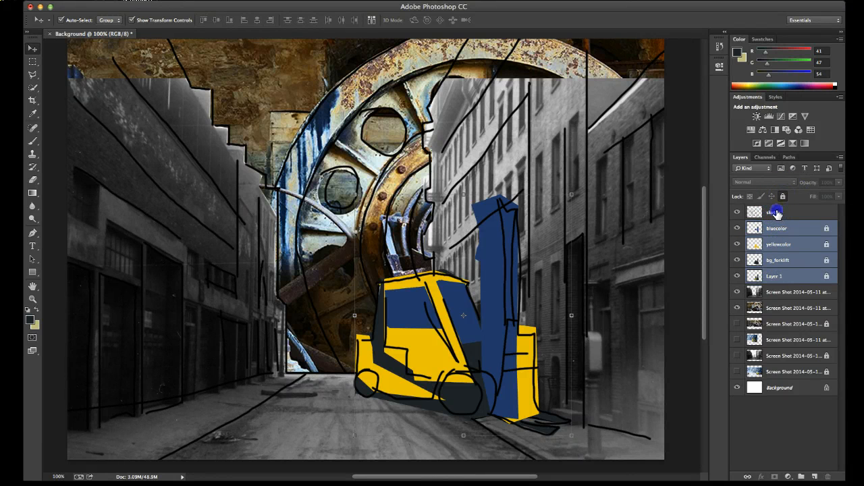
pyautogui.click(777, 213)
pyautogui.click(782, 196)
# Test the layer locks by trying to move the forklift artwork on the canvas with the Move tool.
pyautogui.click(775, 245)
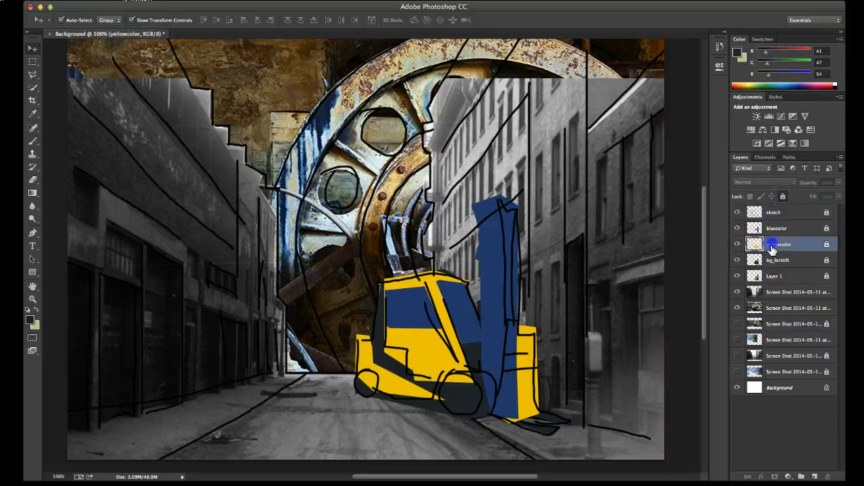
pyautogui.click(491, 257)
pyautogui.moveTo(492, 257); pyautogui.dragTo(484, 269)
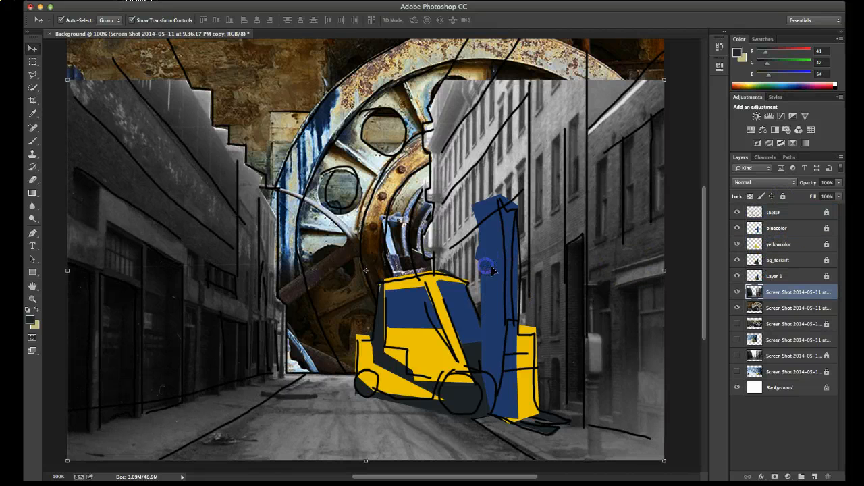
# Hide the rusty wheel photo, bluecolor, yellowcolor, bg_forklift and Layer 1, leaving the sketch over the street photo.
pyautogui.click(736, 292)
pyautogui.click(737, 292)
pyautogui.click(738, 308)
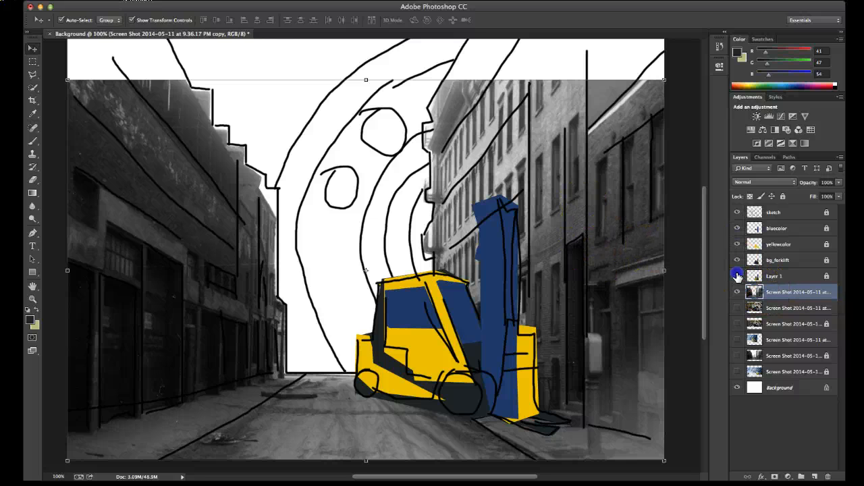
pyautogui.click(736, 229)
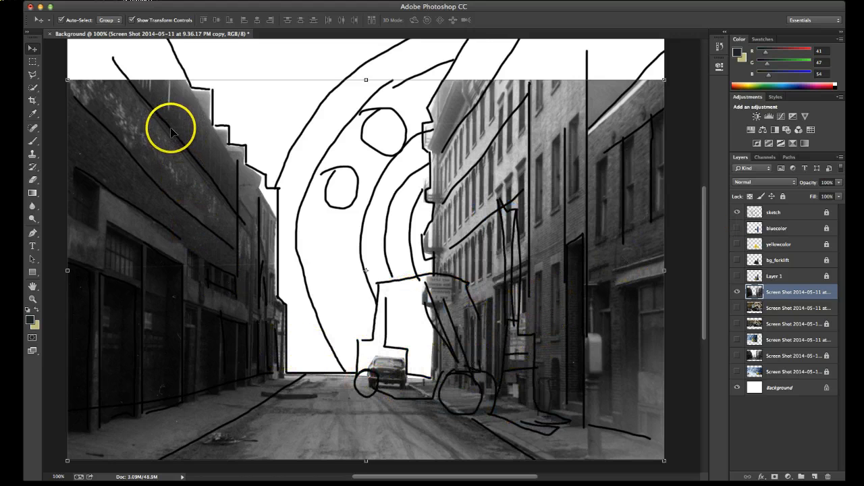
# Add a new layer named BG_buildings directly above the street photo layer.
pyautogui.click(32, 78)
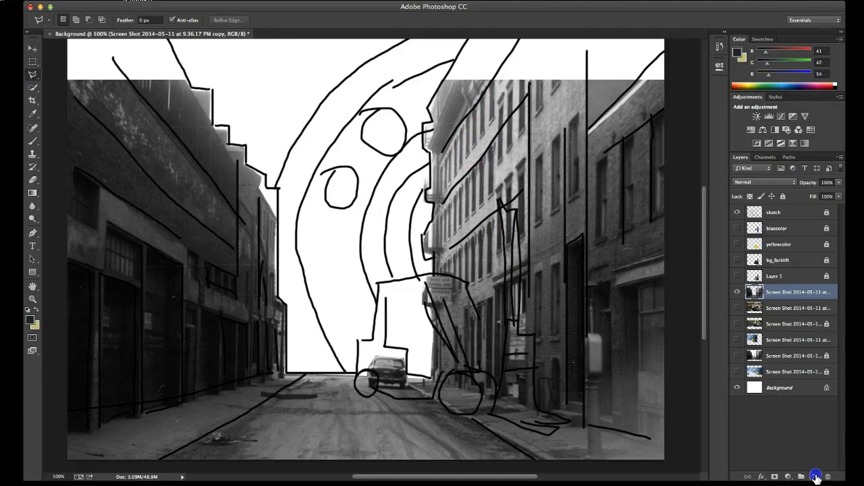
pyautogui.click(817, 478)
pyautogui.click(772, 295)
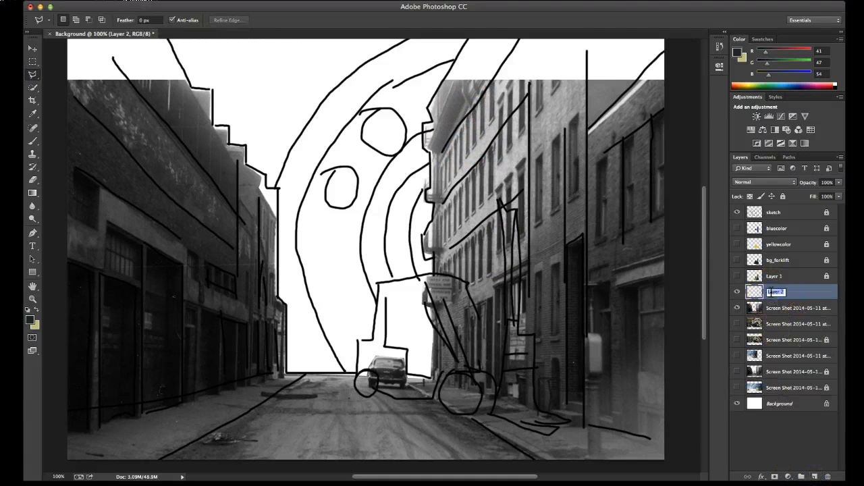
pyautogui.write('bg_bu')
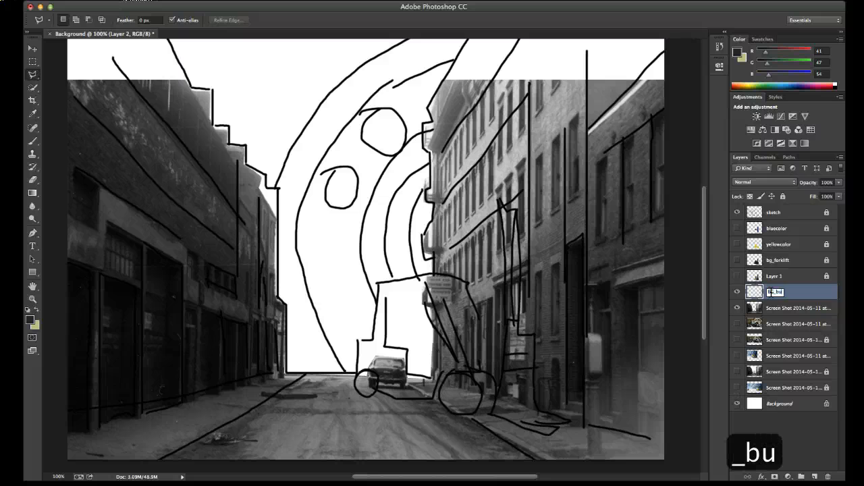
pyautogui.write('il')
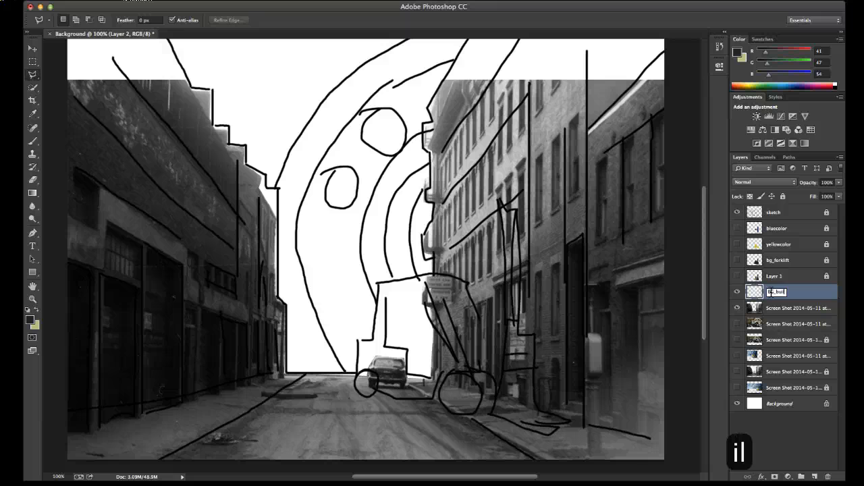
pyautogui.write('dings')
pyautogui.click(797, 277)
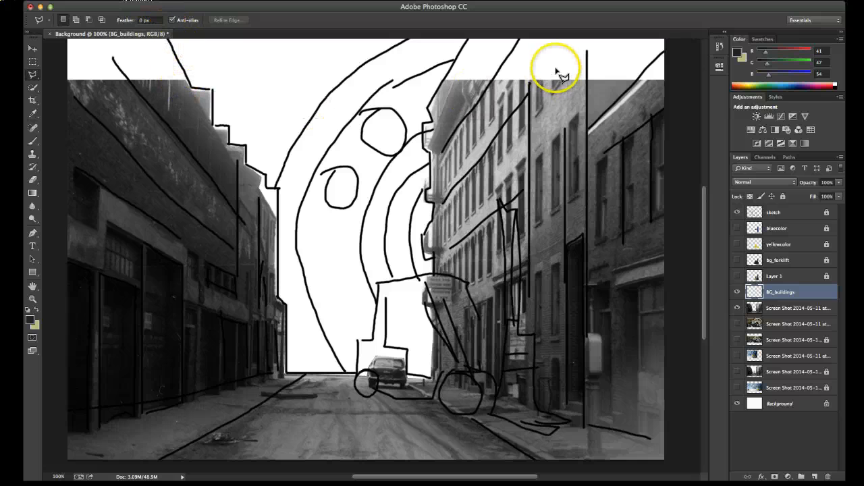
# Start a polygonal lasso outline down the inner edge of the right-hand buildings to the far end of the street.
pyautogui.moveTo(524, 69); pyautogui.dragTo(528, 114)
pyautogui.click(494, 54)
pyautogui.click(442, 154)
pyautogui.click(435, 155)
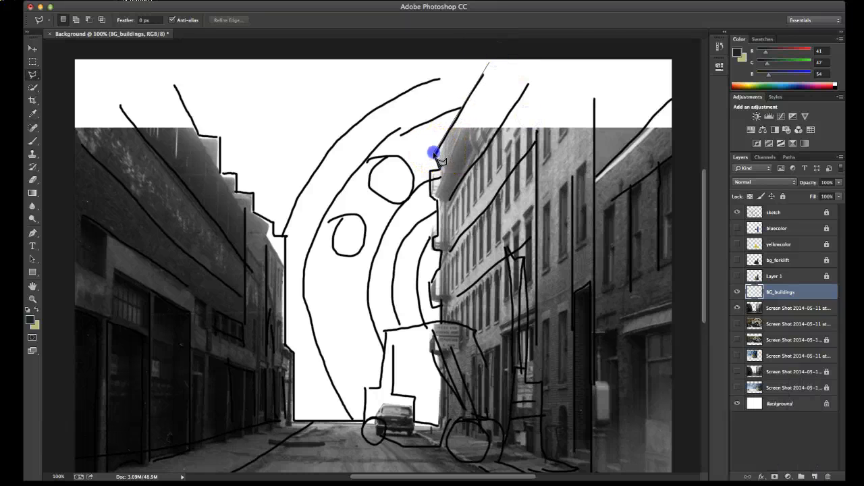
pyautogui.click(431, 196)
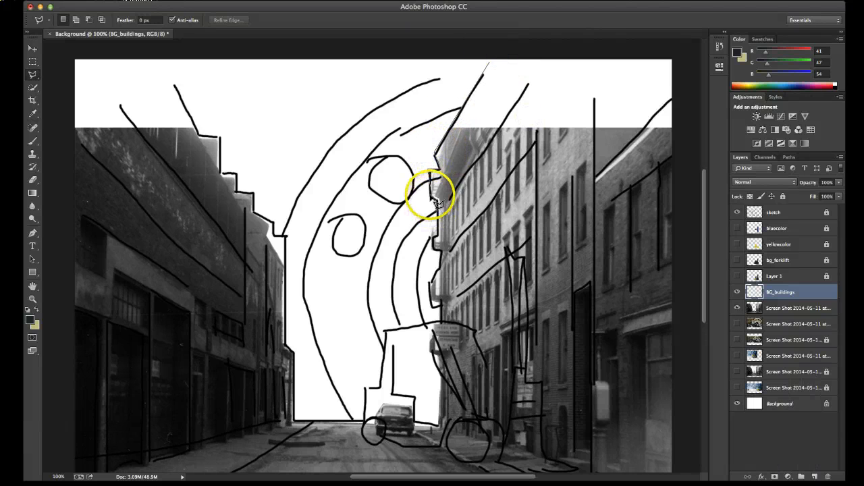
pyautogui.click(436, 240)
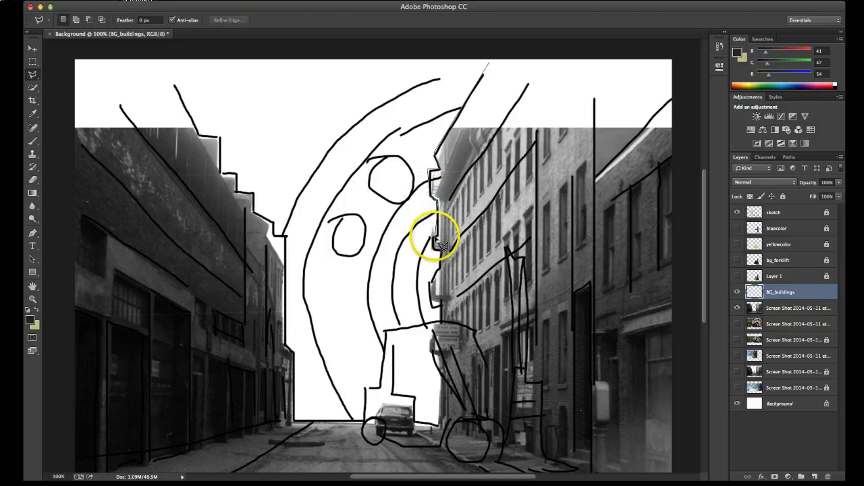
pyautogui.click(440, 420)
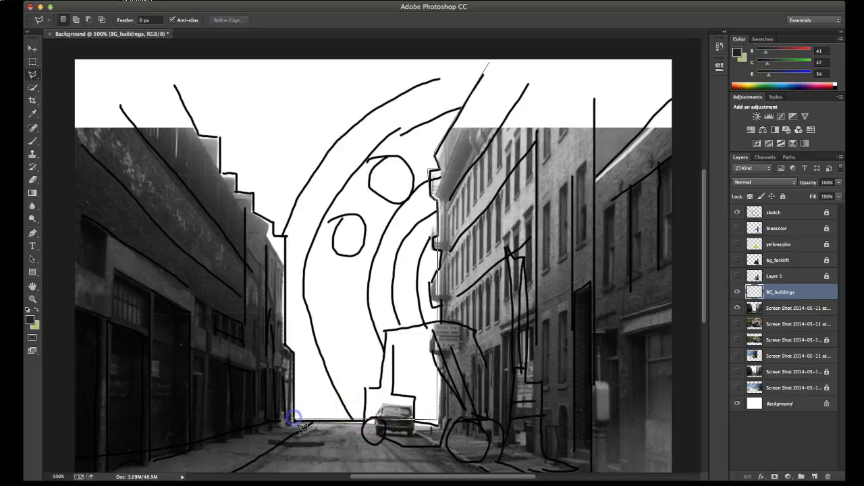
# Continue the outline up the left-hand buildings' edge and around the outside of the canvas, closing the selection around both building sides and the street.
pyautogui.click(289, 348)
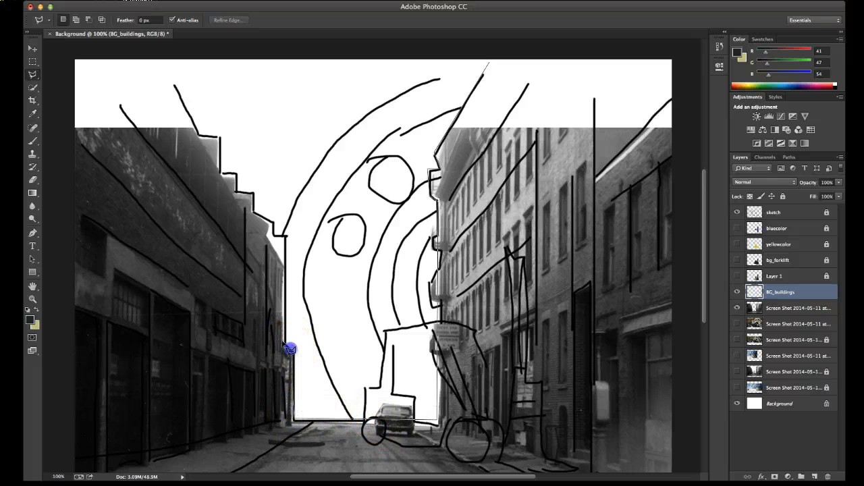
pyautogui.click(283, 233)
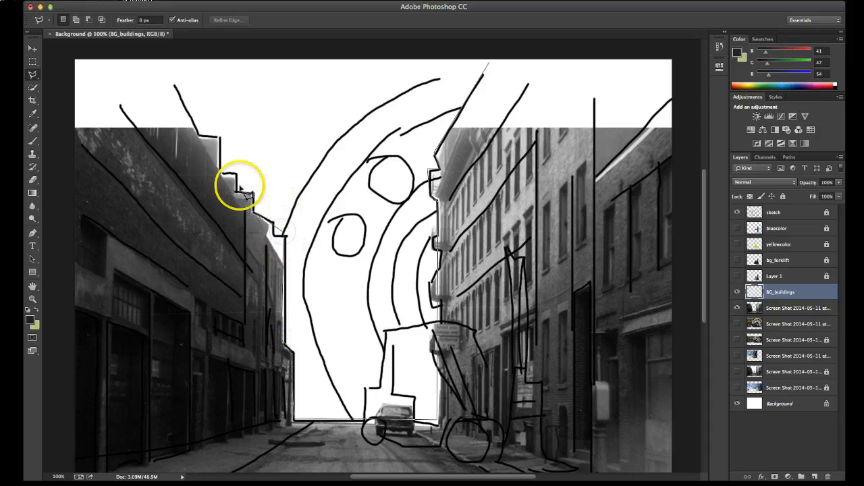
pyautogui.click(168, 49)
pyautogui.click(60, 48)
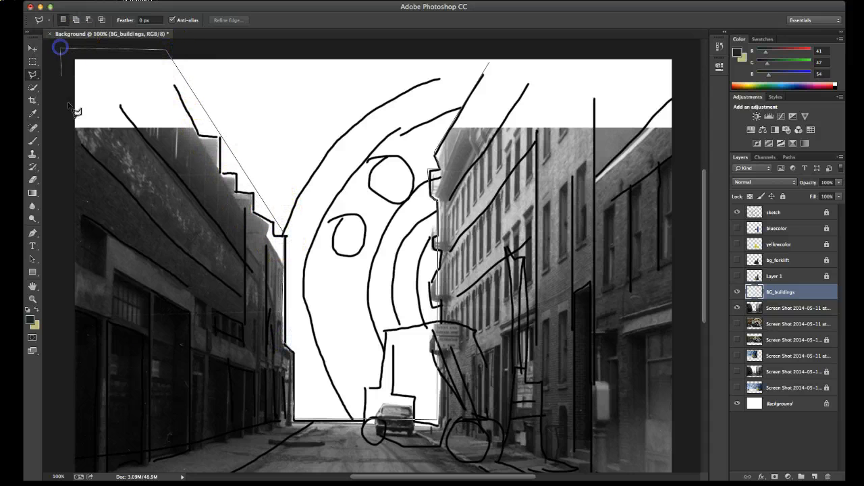
pyautogui.scroll(-3, 87, 418)
pyautogui.click(64, 458)
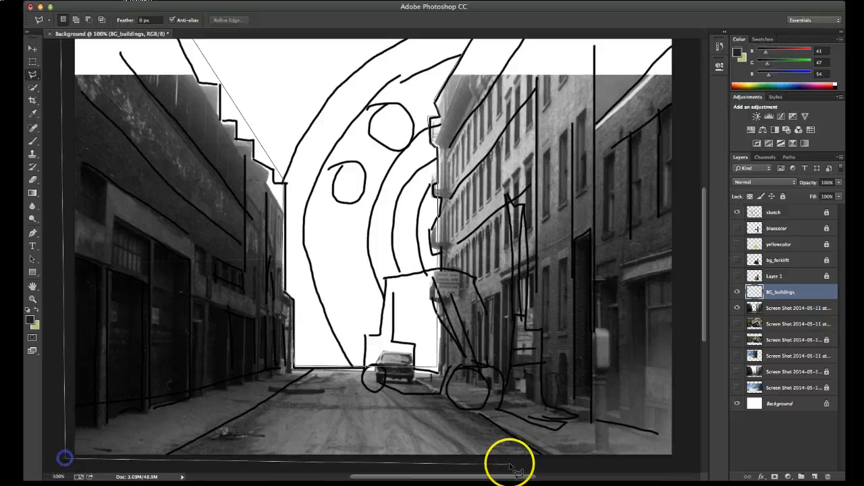
pyautogui.click(680, 459)
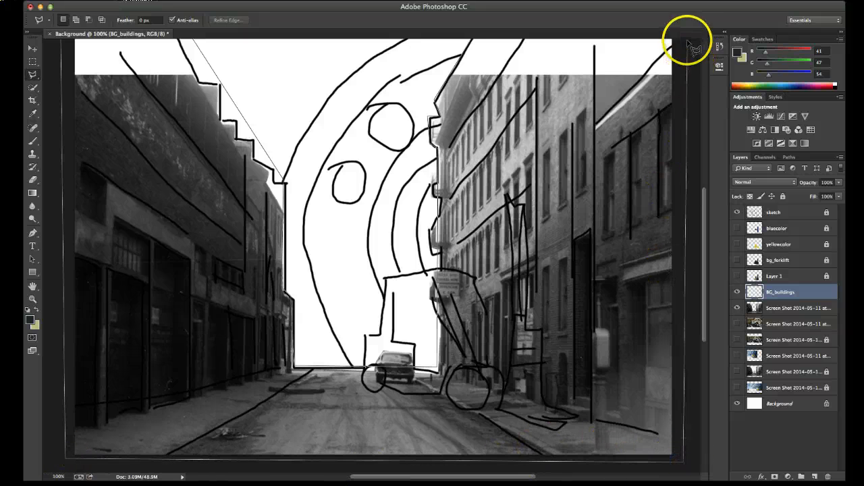
pyautogui.scroll(4, 689, 45)
pyautogui.click(681, 59)
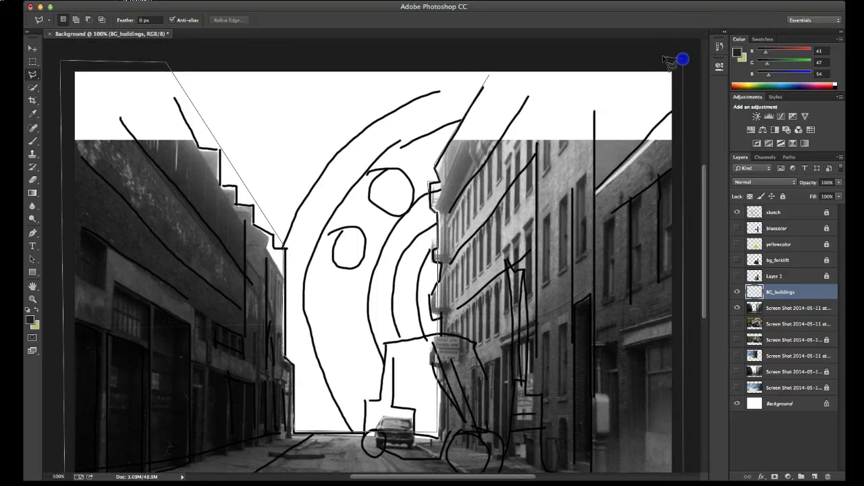
pyautogui.click(497, 61)
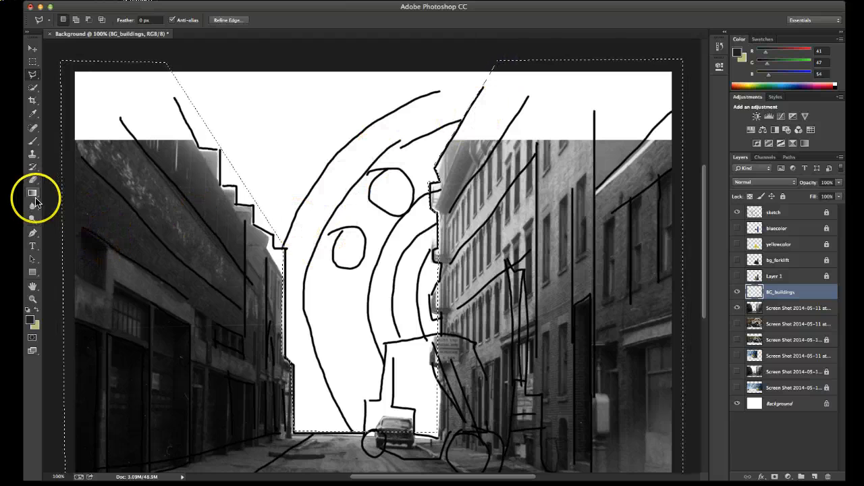
# Set the foreground colour to mid gray #707070, sampled from the upper facade of the right-hand building.
pyautogui.click(30, 324)
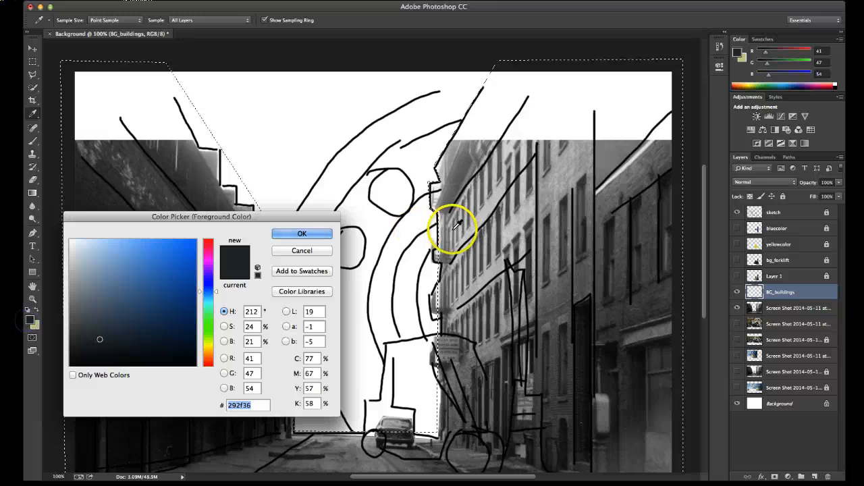
pyautogui.click(464, 167)
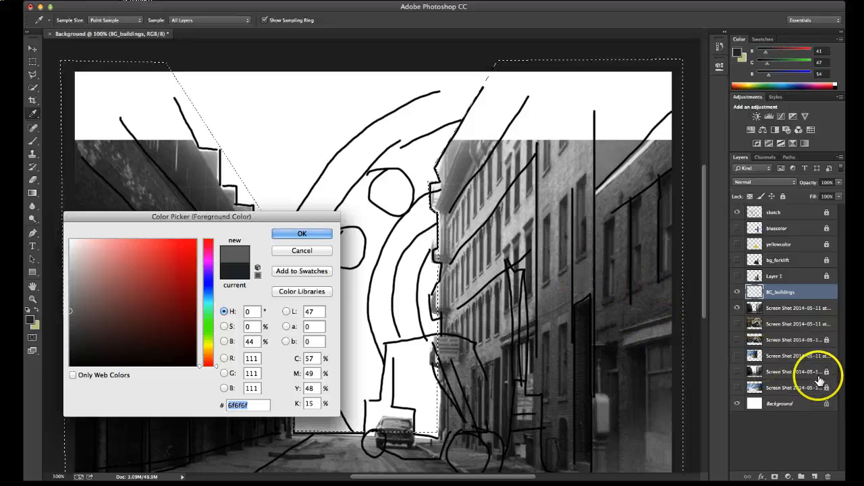
pyautogui.click(649, 259)
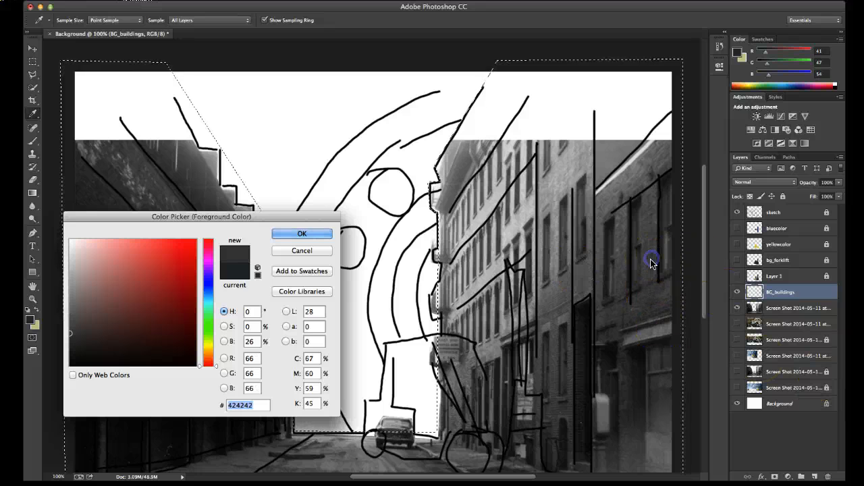
pyautogui.click(463, 173)
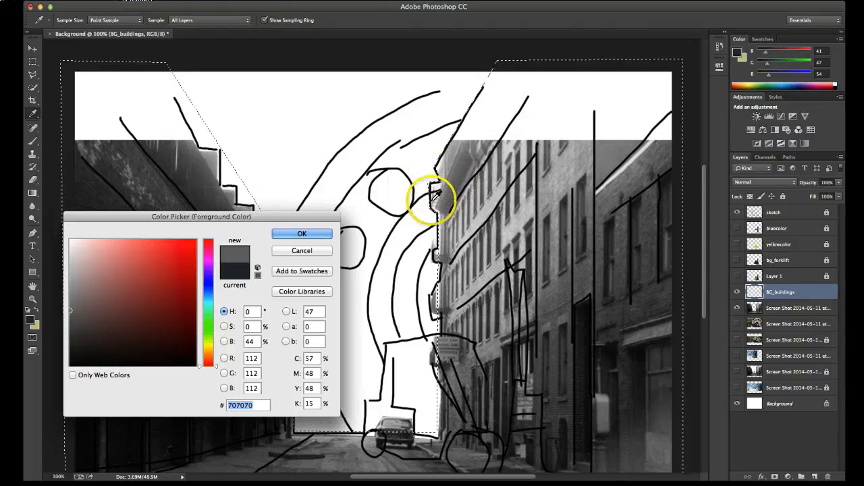
pyautogui.click(294, 233)
# Brush gray over the entire selected buildings and street area on BG_buildings, including the lower part of the canvas, and deselect.
pyautogui.press('l')
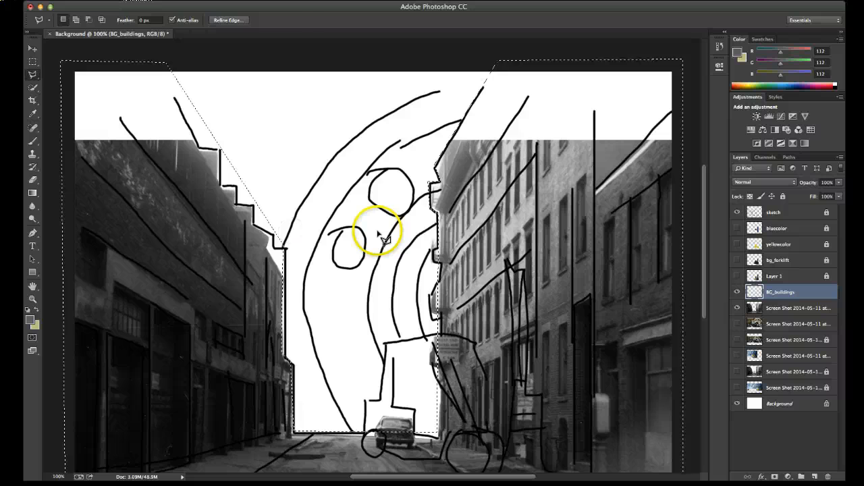
pyautogui.press('b')
pyautogui.moveTo(151, 120)
pyautogui.mouseDown()
pyautogui.moveTo(90, 112)
pyautogui.moveTo(114, 173)
pyautogui.moveTo(129, 289)
pyautogui.moveTo(170, 295)
pyautogui.moveTo(225, 448)
pyautogui.moveTo(488, 428)
pyautogui.moveTo(581, 456)
pyautogui.moveTo(579, 248)
pyautogui.moveTo(393, 337)
pyautogui.moveTo(507, 102)
pyautogui.moveTo(626, 119)
pyautogui.moveTo(384, 232)
pyautogui.mouseUp()
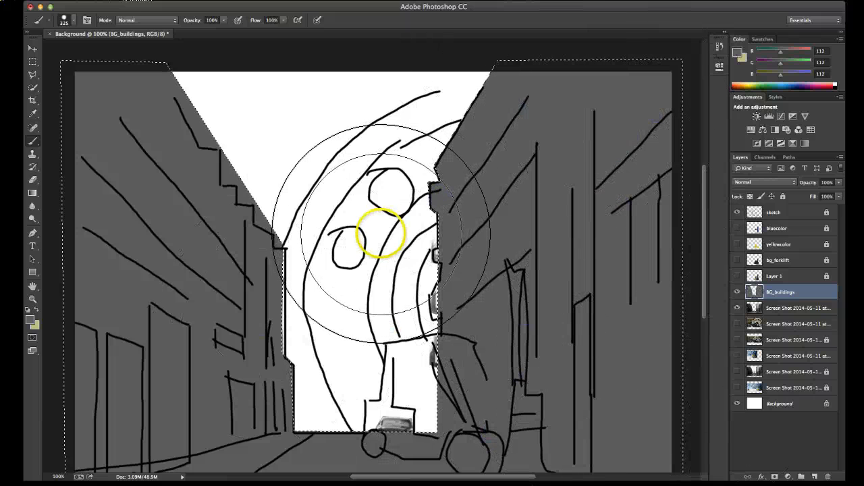
pyautogui.press('space')
pyautogui.moveTo(365, 269); pyautogui.dragTo(372, 180)
pyautogui.moveTo(462, 365)
pyautogui.mouseDown()
pyautogui.moveTo(376, 390)
pyautogui.moveTo(630, 374)
pyautogui.moveTo(563, 401)
pyautogui.moveTo(324, 416)
pyautogui.moveTo(93, 392)
pyautogui.moveTo(110, 380)
pyautogui.mouseUp()
pyautogui.press('space')
pyautogui.moveTo(383, 171)
pyautogui.mouseDown()
pyautogui.moveTo(363, 279)
pyautogui.moveTo(375, 246)
pyautogui.mouseUp()
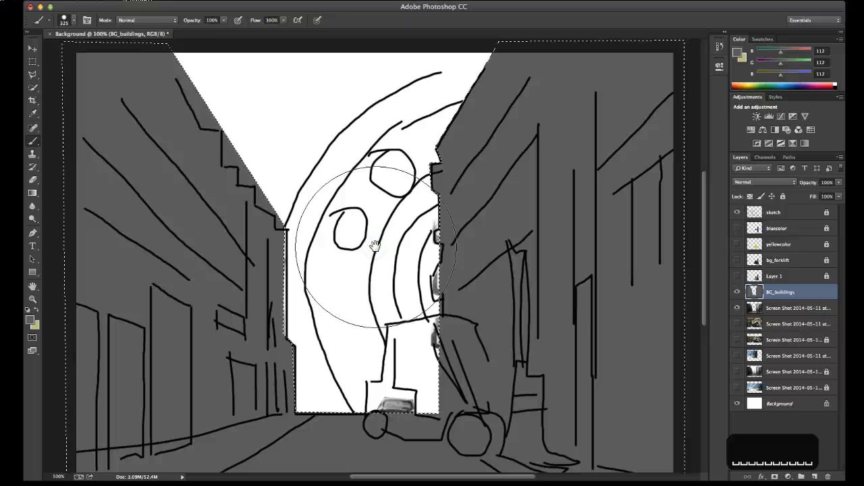
pyautogui.press('super+d')
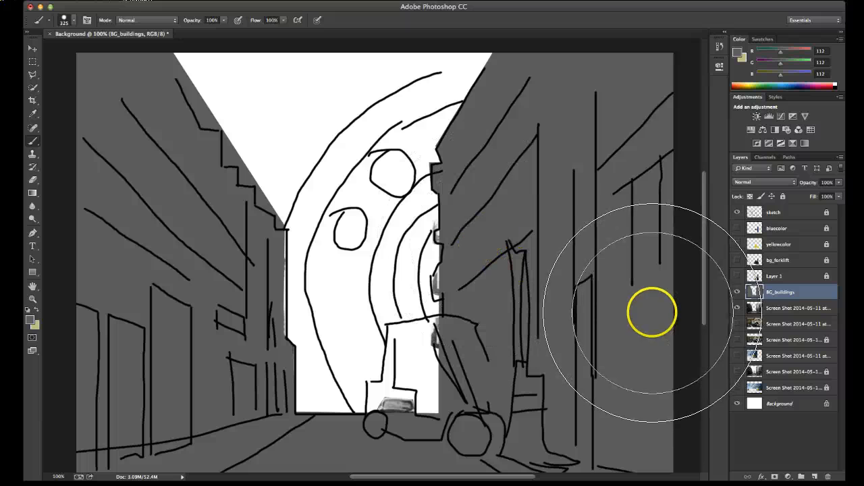
# Hide the BG_buildings layer and add a new layer named shadows above it.
pyautogui.click(737, 292)
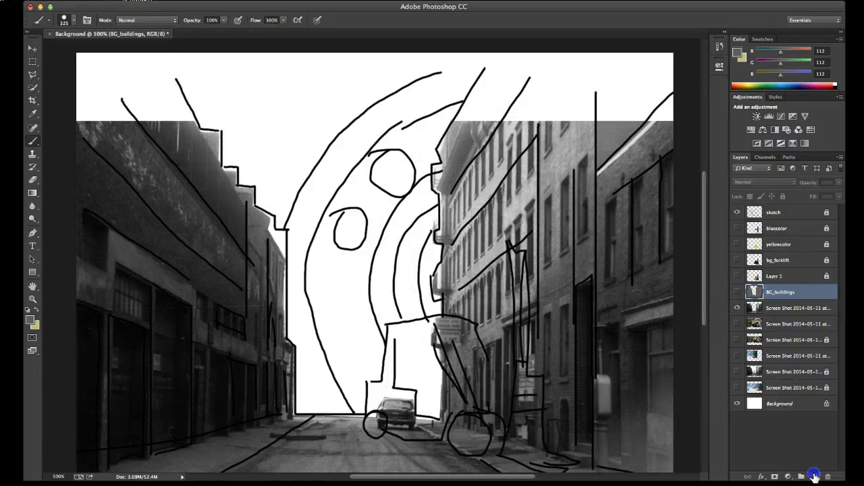
pyautogui.click(815, 477)
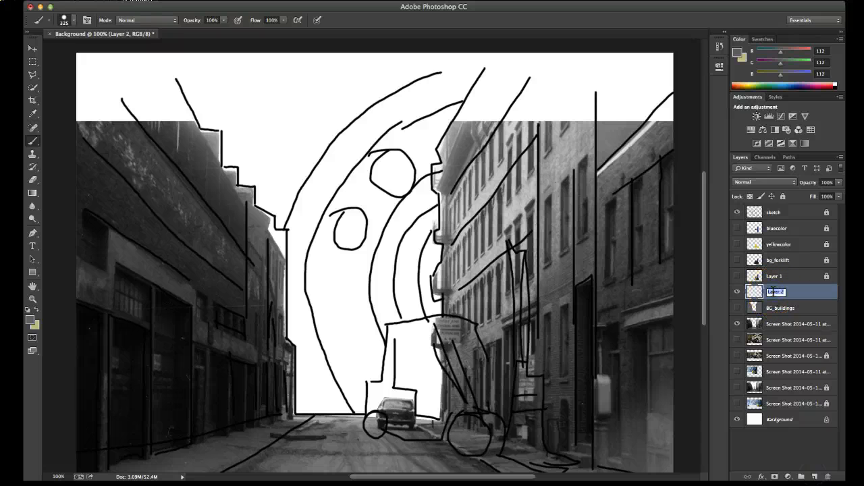
pyautogui.write('shad')
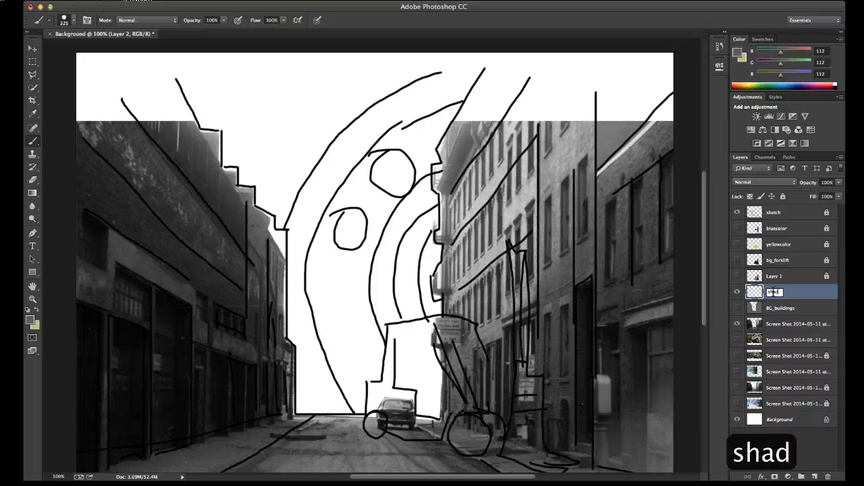
pyautogui.write('ows')
pyautogui.click(788, 297)
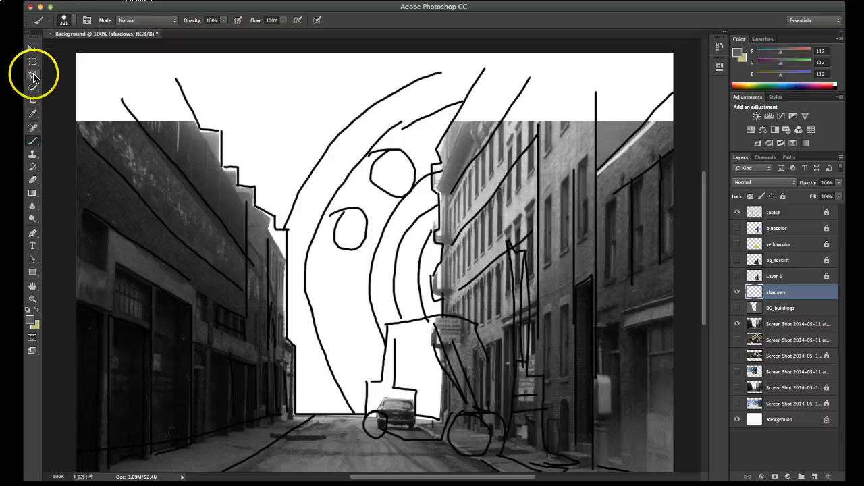
# Outline the tall dark doorway on the left-hand building with a polygonal lasso selection.
pyautogui.click(31, 75)
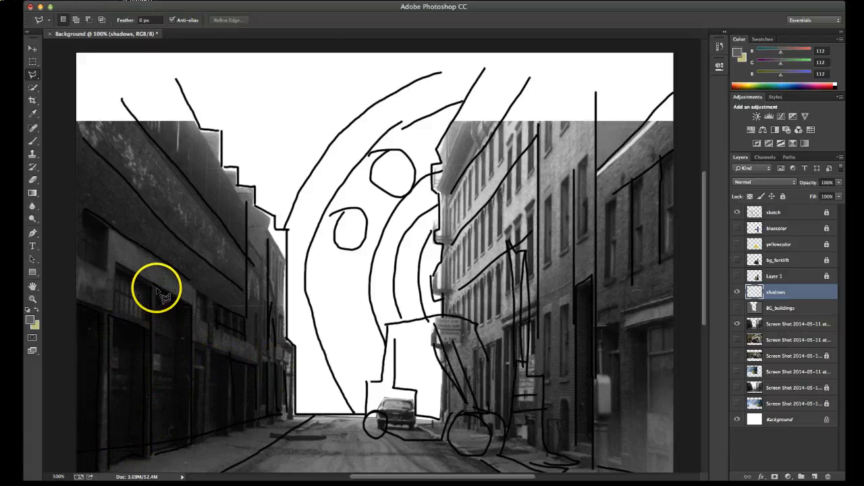
pyautogui.click(154, 449)
pyautogui.click(187, 444)
pyautogui.click(190, 304)
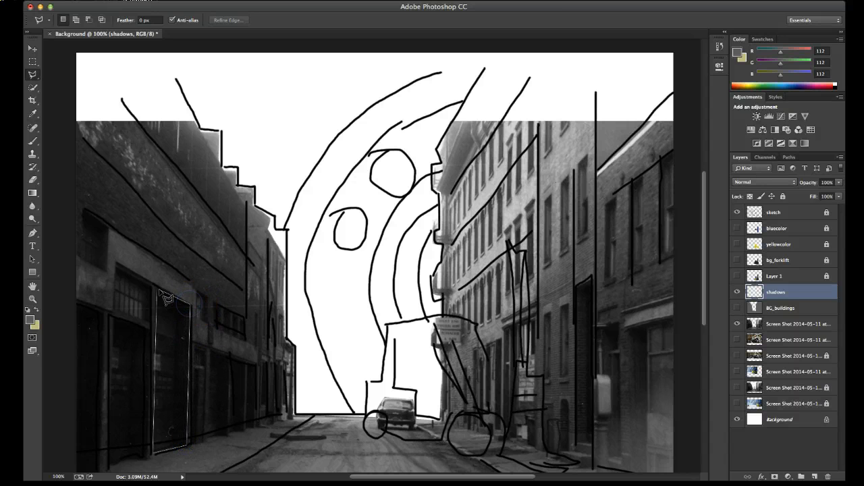
# Set the foreground colour to dark gray #2b2b2b, sampled from the right-hand building's doorway, and brush it into the selected tall left-hand doorway.
pyautogui.click(30, 321)
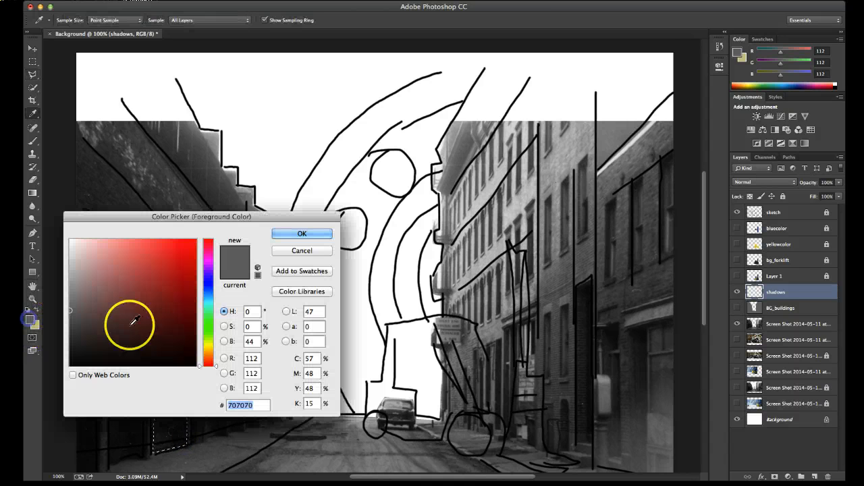
pyautogui.click(139, 431)
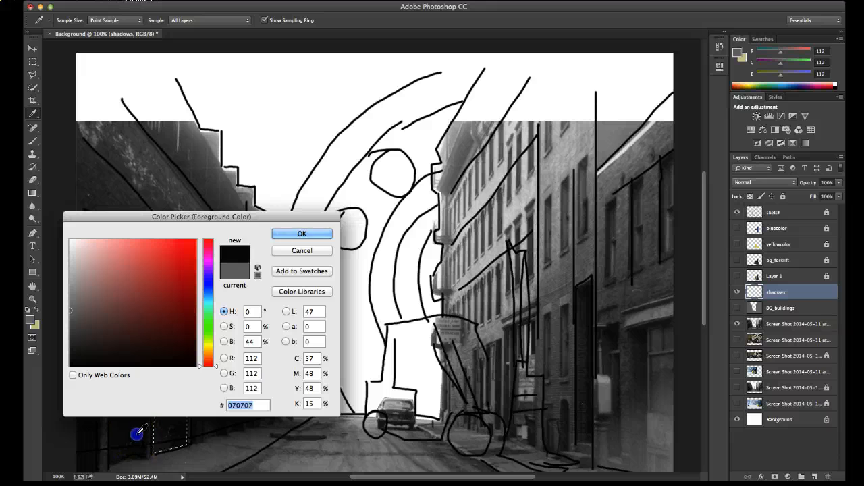
pyautogui.click(195, 171)
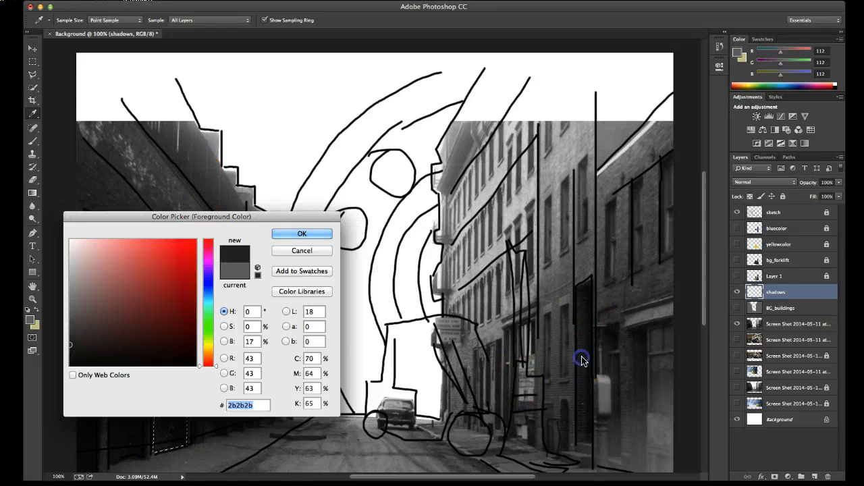
pyautogui.click(286, 231)
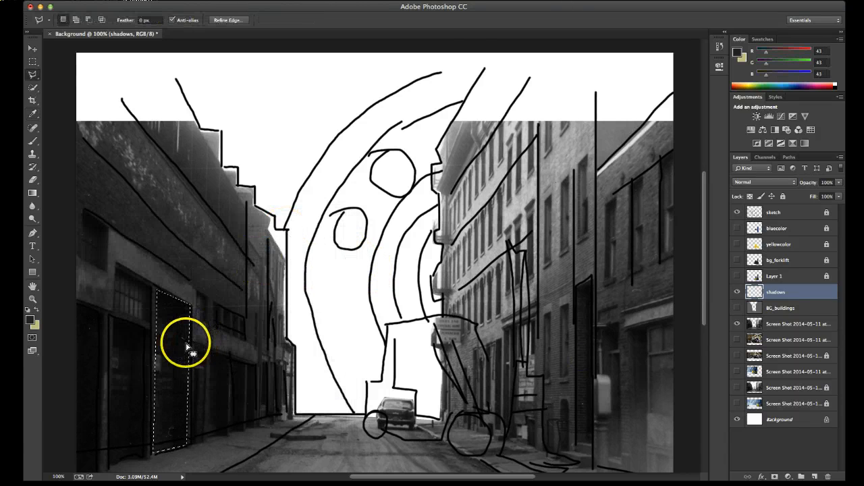
pyautogui.press('b')
pyautogui.moveTo(201, 328)
pyautogui.mouseDown()
pyautogui.moveTo(155, 408)
pyautogui.moveTo(167, 416)
pyautogui.moveTo(186, 375)
pyautogui.moveTo(177, 326)
pyautogui.mouseUp()
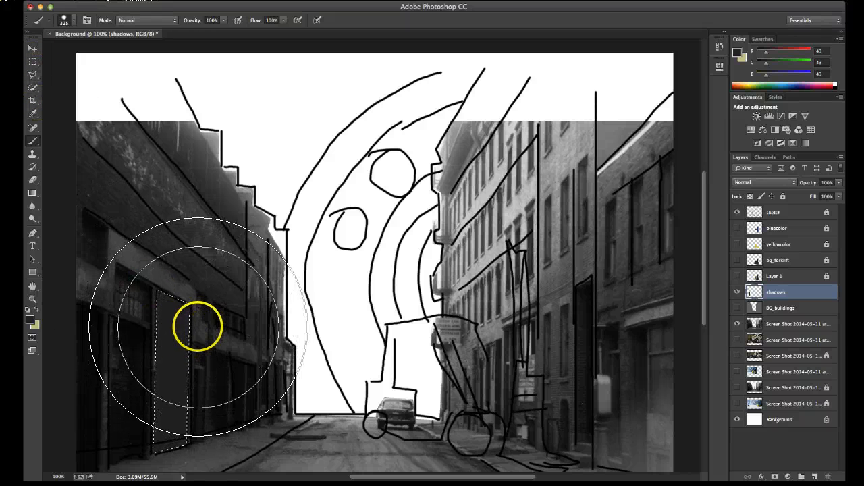
# Outline the two narrower doorways farther down the left-hand building with the polygonal lasso and brush each one dark gray.
pyautogui.press('l')
pyautogui.click(207, 350)
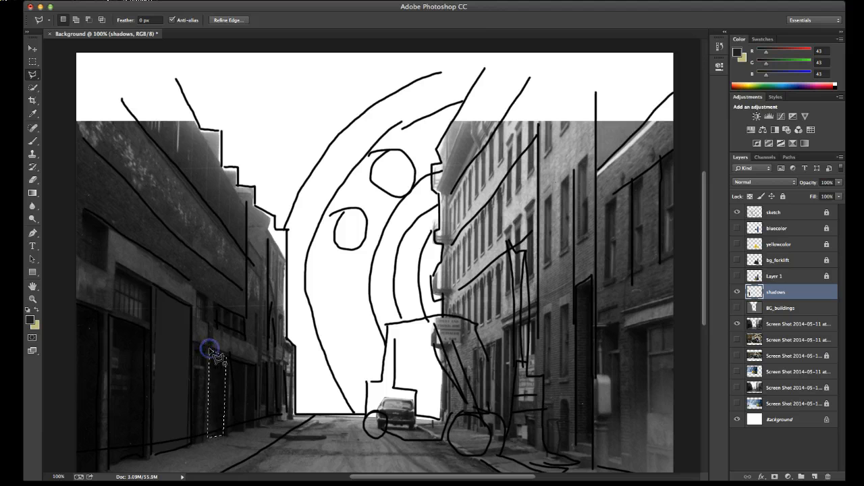
pyautogui.press('b')
pyautogui.moveTo(217, 358); pyautogui.dragTo(218, 380)
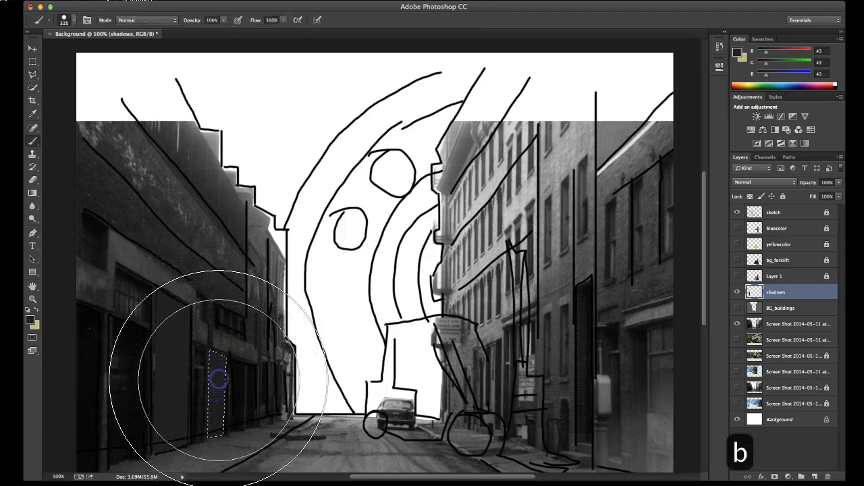
pyautogui.press('l')
pyautogui.click(233, 429)
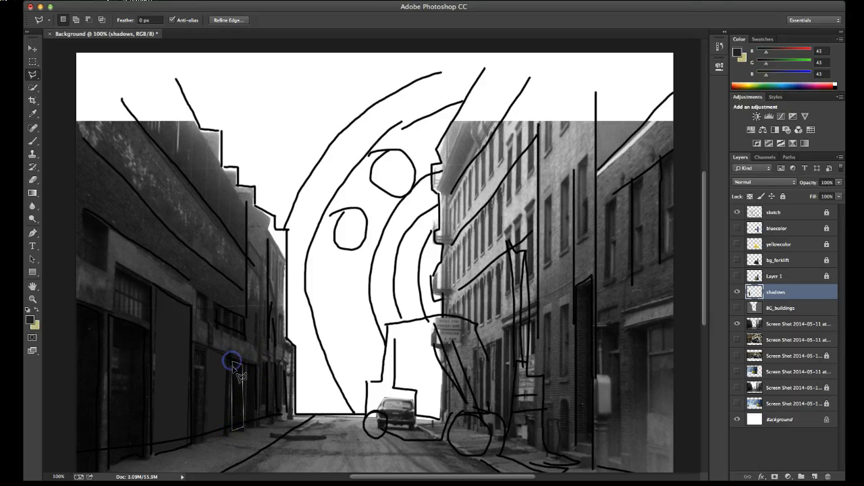
pyautogui.press('b')
pyautogui.moveTo(236, 367)
pyautogui.mouseDown()
pyautogui.moveTo(229, 394)
pyautogui.moveTo(232, 356)
pyautogui.moveTo(168, 347)
pyautogui.moveTo(176, 347)
pyautogui.mouseUp()
# Outline the wide doorway nearest the viewer on the left-hand building with the polygonal lasso and brush it dark gray.
pyautogui.press('l')
pyautogui.click(111, 327)
pyautogui.moveTo(112, 327)
pyautogui.mouseDown()
pyautogui.moveTo(111, 318)
pyautogui.moveTo(80, 307)
pyautogui.mouseUp()
pyautogui.click(131, 331)
pyautogui.click(125, 456)
pyautogui.click(81, 465)
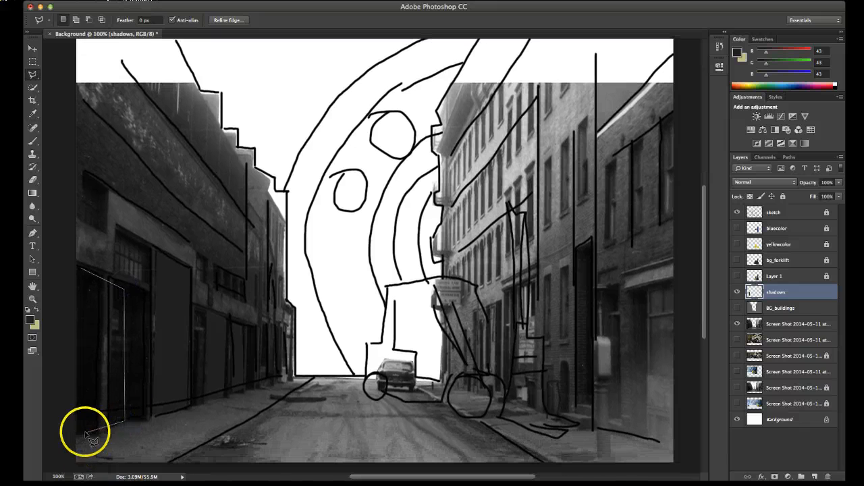
pyautogui.click(75, 440)
pyautogui.click(80, 272)
pyautogui.press('b')
pyautogui.moveTo(81, 272)
pyautogui.mouseDown()
pyautogui.moveTo(114, 295)
pyautogui.moveTo(119, 367)
pyautogui.moveTo(127, 347)
pyautogui.mouseUp()
# Outline the tall narrow doorway behind the mailbox on the right-hand building with the polygonal lasso and brush it dark gray.
pyautogui.press('l')
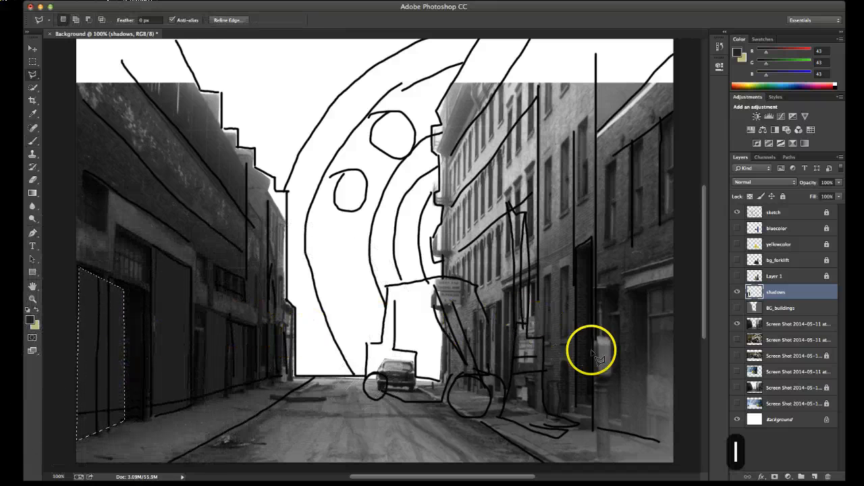
pyautogui.click(579, 408)
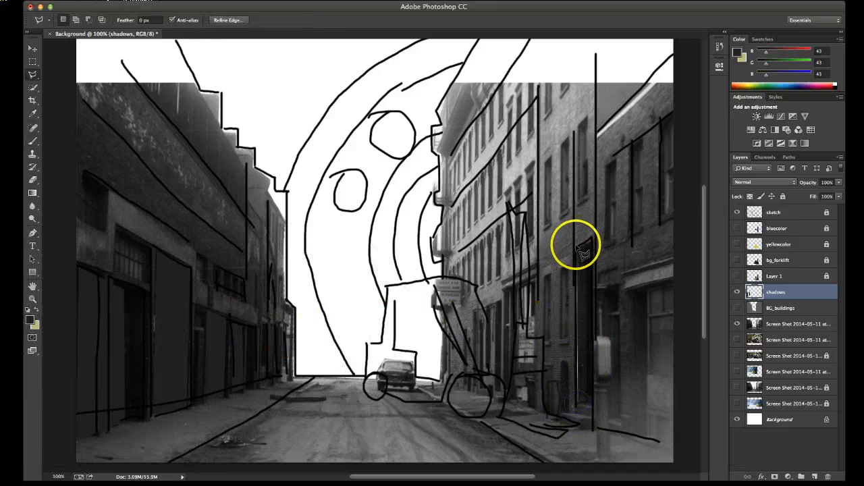
pyautogui.click(590, 239)
pyautogui.click(593, 402)
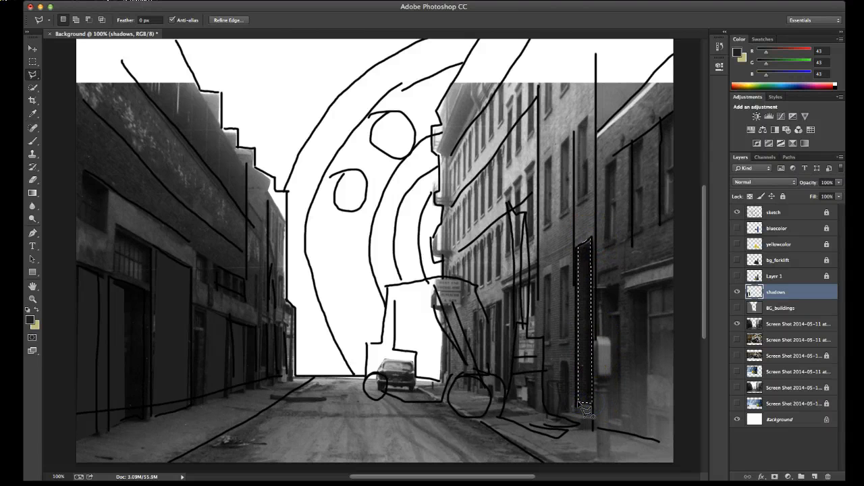
pyautogui.press('b')
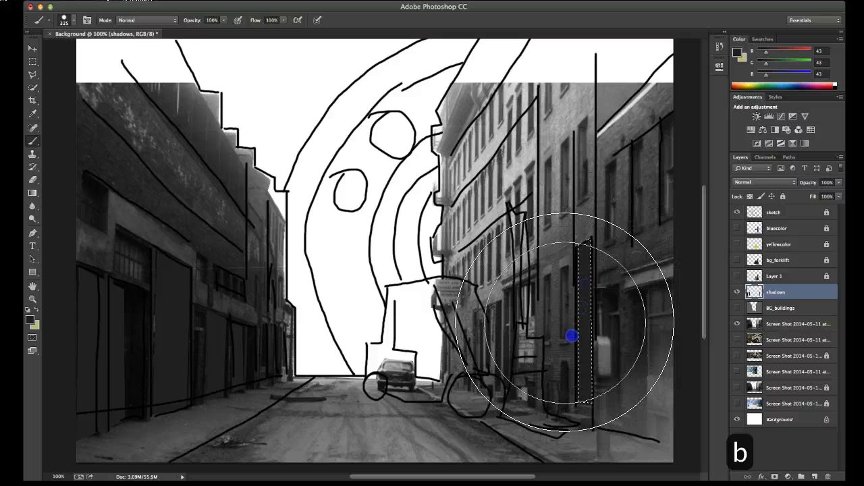
# Outline the narrow dark doorway nearest the viewer on the right-hand building with the polygonal lasso and brush it dark gray.
pyautogui.press('l')
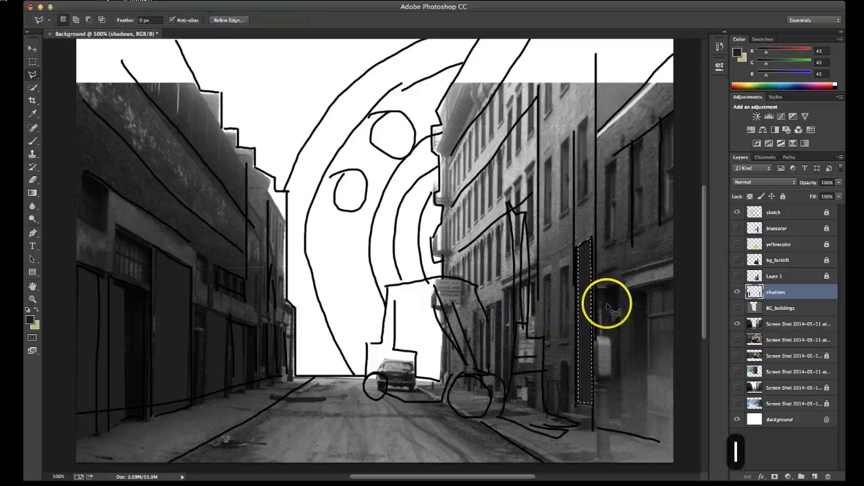
pyautogui.click(632, 290)
pyautogui.click(658, 443)
pyautogui.click(648, 285)
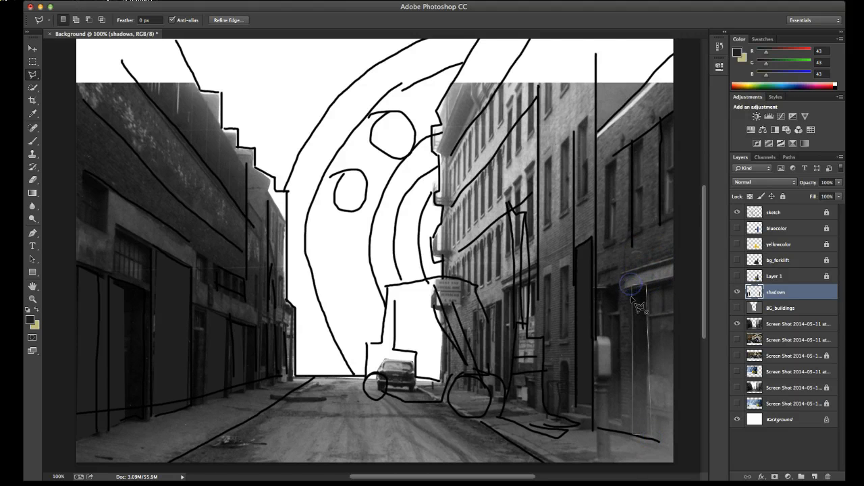
pyautogui.moveTo(620, 351)
pyautogui.mouseDown()
pyautogui.moveTo(631, 385)
pyautogui.moveTo(628, 437)
pyautogui.mouseUp()
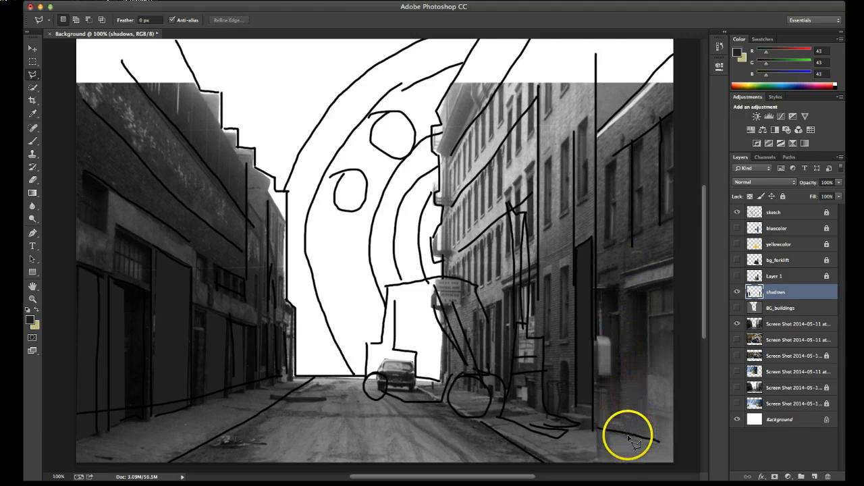
pyautogui.click(632, 430)
pyautogui.click(633, 292)
pyautogui.click(649, 289)
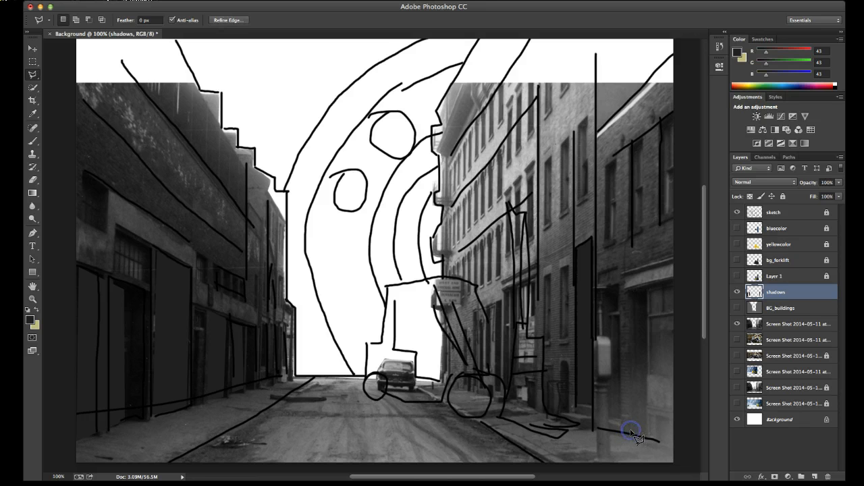
pyautogui.press('super+z')
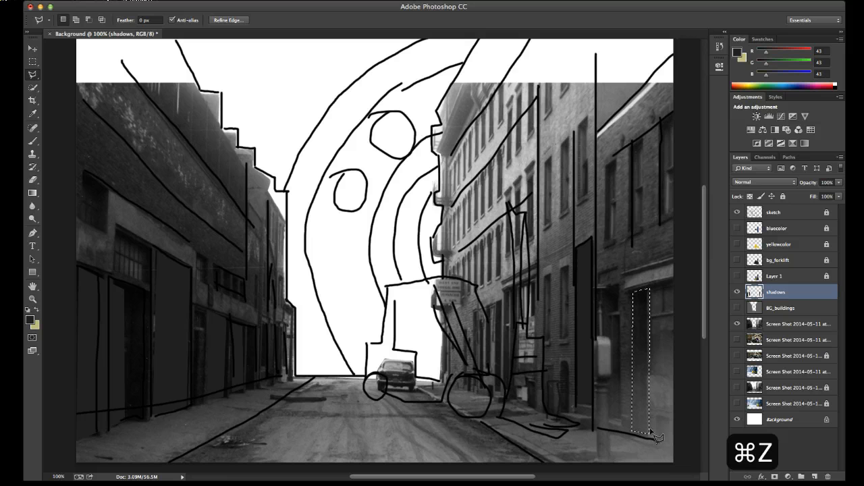
pyautogui.press('b')
pyautogui.moveTo(642, 371)
pyautogui.mouseDown()
pyautogui.moveTo(636, 386)
pyautogui.moveTo(656, 309)
pyautogui.moveTo(649, 333)
pyautogui.mouseUp()
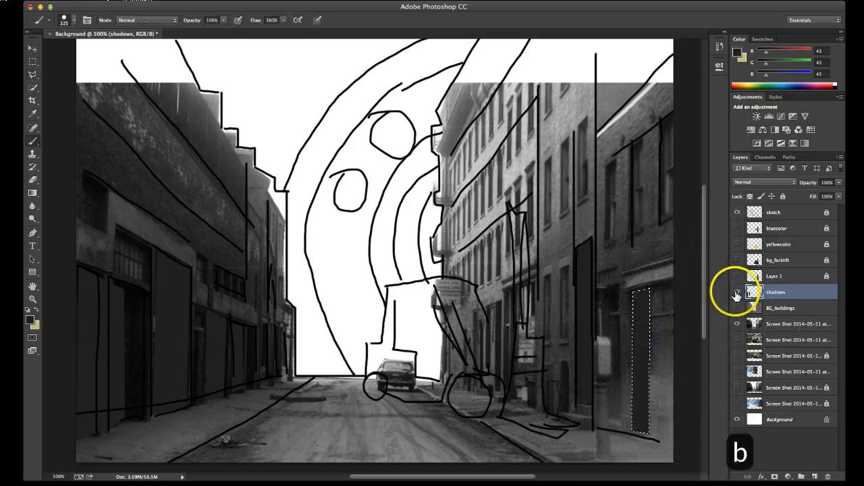
# Hide the street photo layer and show the BG_buildings, bg_forklift, yellowcolor and bluecolor layers together, keeping Layer 1 hidden.
pyautogui.click(738, 324)
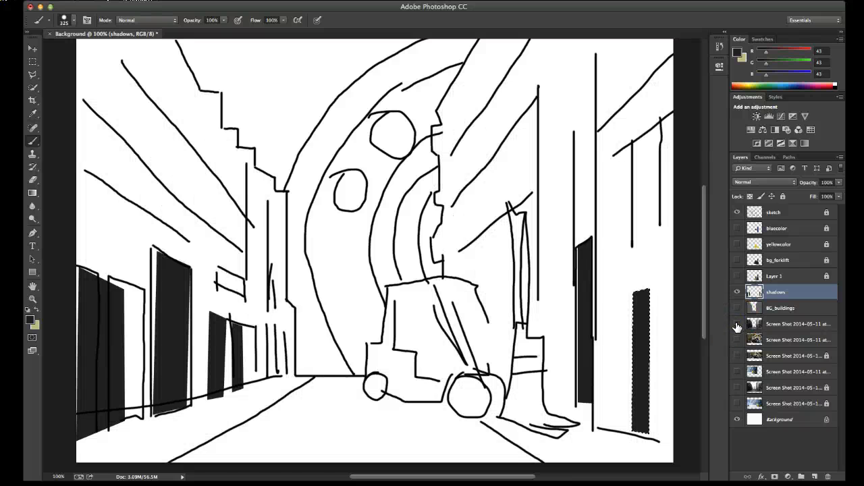
pyautogui.click(737, 308)
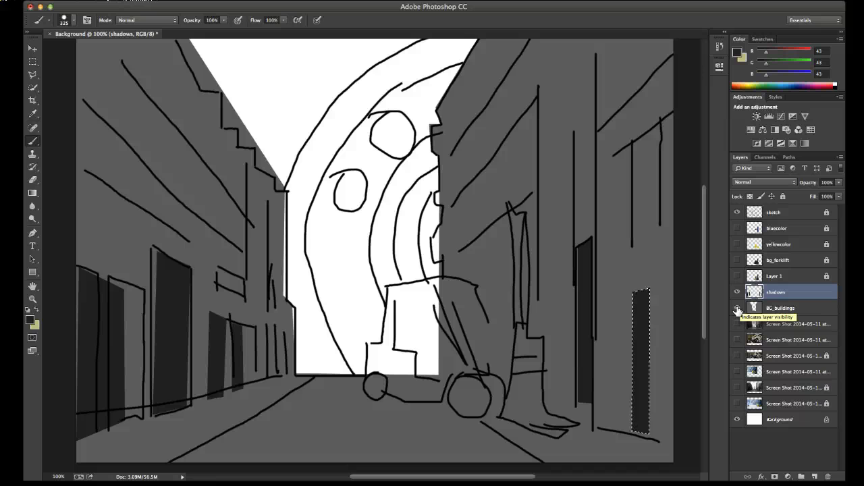
pyautogui.click(738, 276)
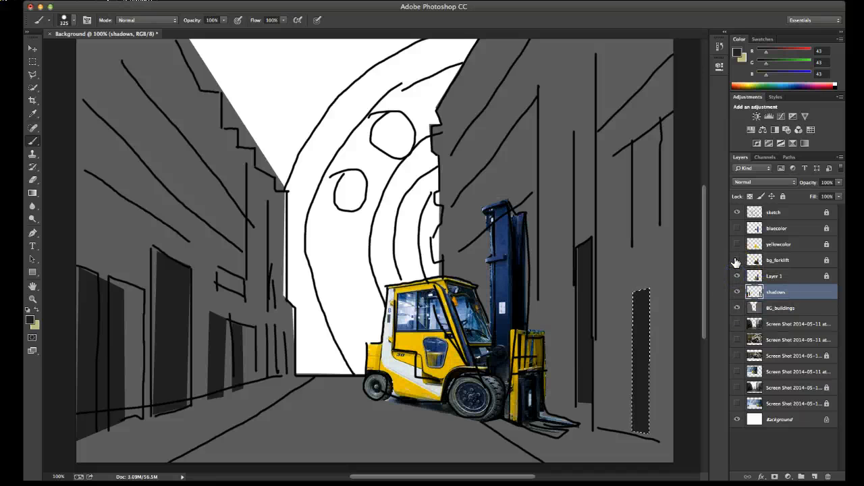
pyautogui.click(737, 276)
pyautogui.click(738, 260)
pyautogui.click(737, 244)
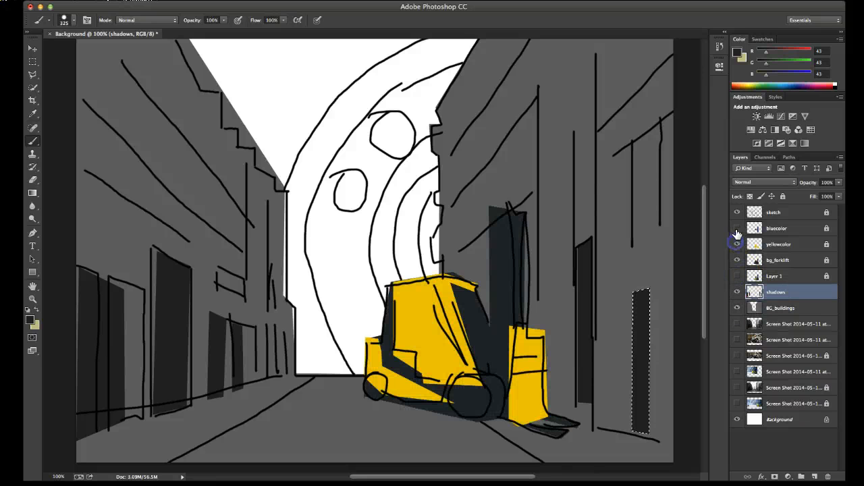
pyautogui.click(737, 228)
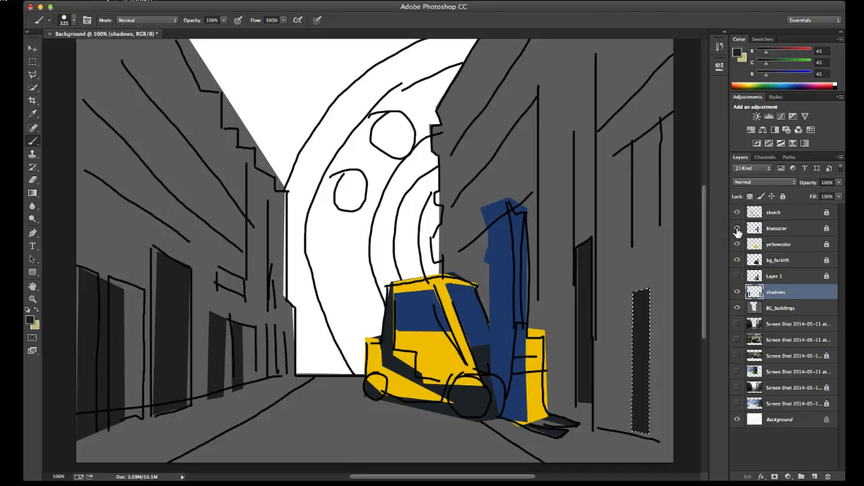
pyautogui.click(737, 228)
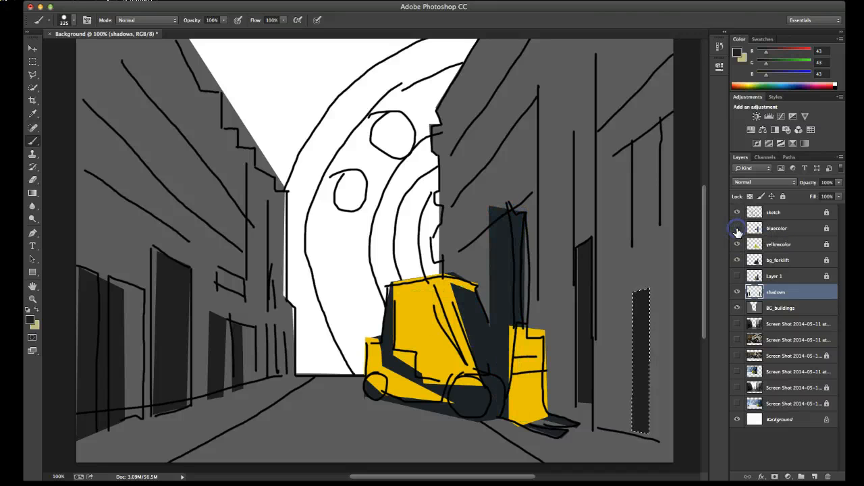
pyautogui.click(738, 228)
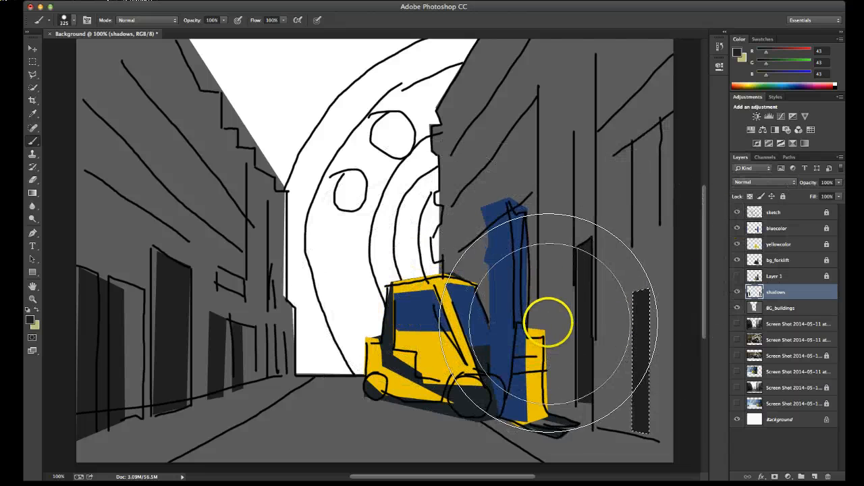
# Deselect the painted doorway and show Layer 1 and the rusty cog wheel photo layer.
pyautogui.click(777, 277)
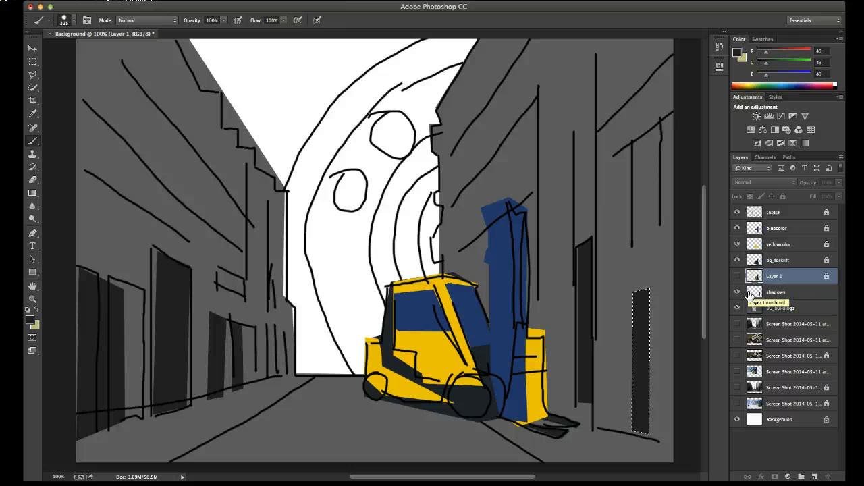
pyautogui.press('super+d')
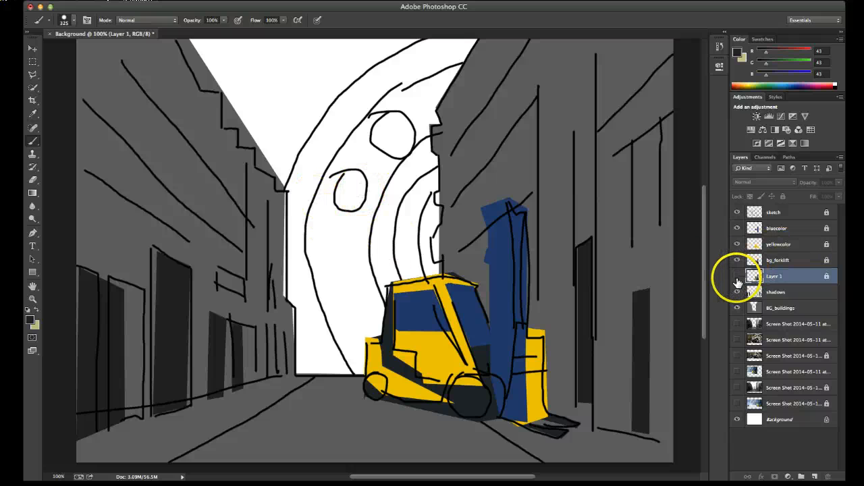
pyautogui.click(737, 340)
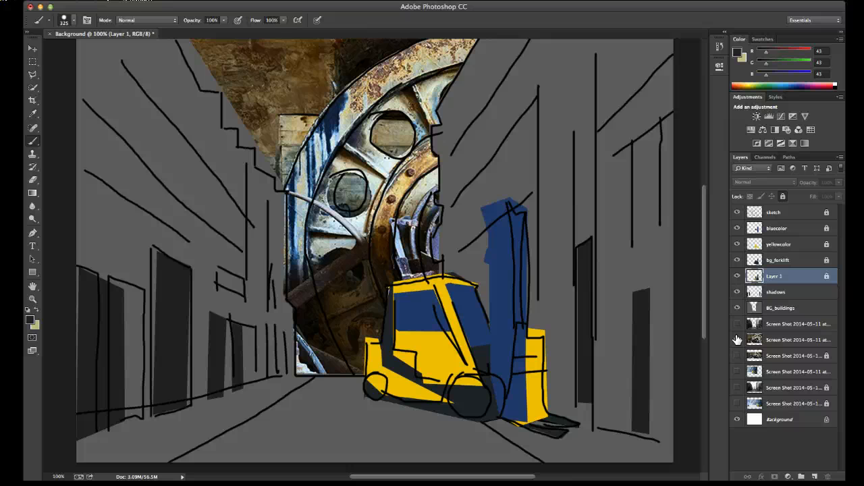
# Lock the BG_buildings and shadows layers completely.
pyautogui.click(783, 308)
pyautogui.click(772, 195)
pyautogui.click(786, 288)
pyautogui.click(783, 196)
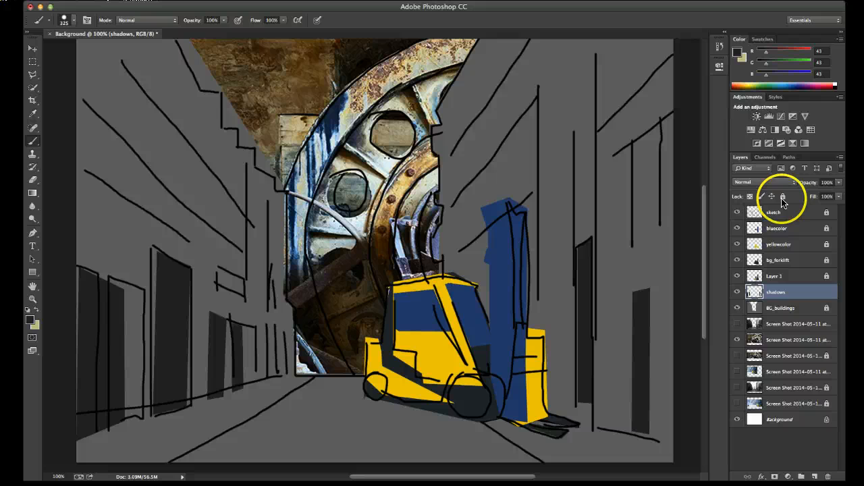
# Add a new layer directly above the cog wheel photo layer and name it cog.
pyautogui.click(775, 339)
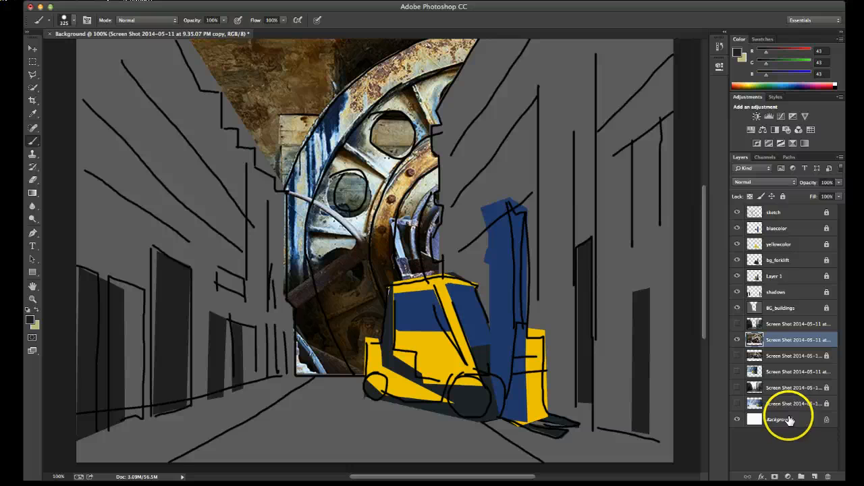
pyautogui.click(815, 478)
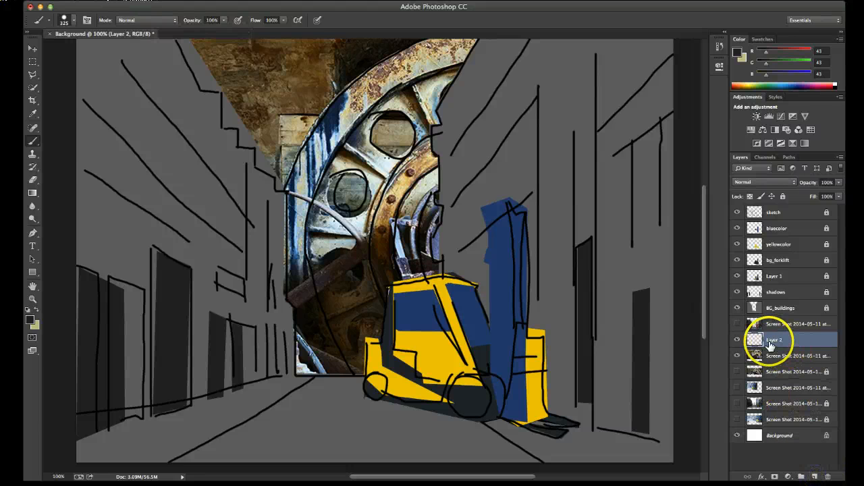
pyautogui.doubleClick(773, 339)
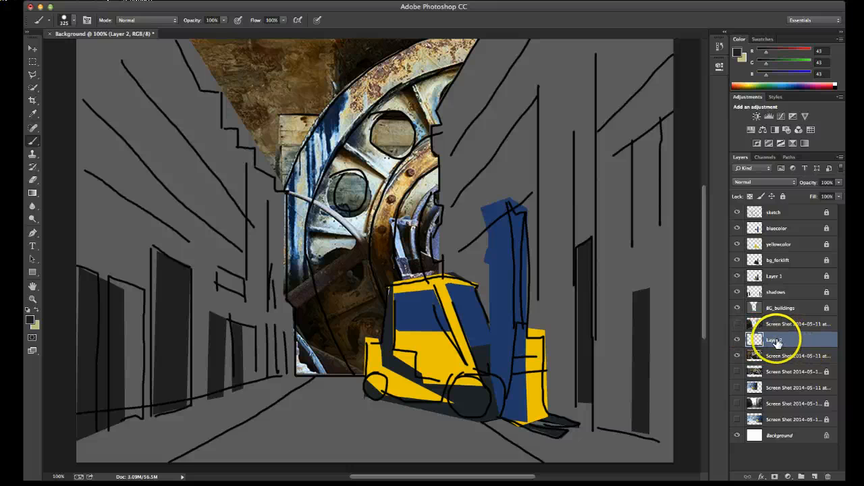
pyautogui.write('cog')
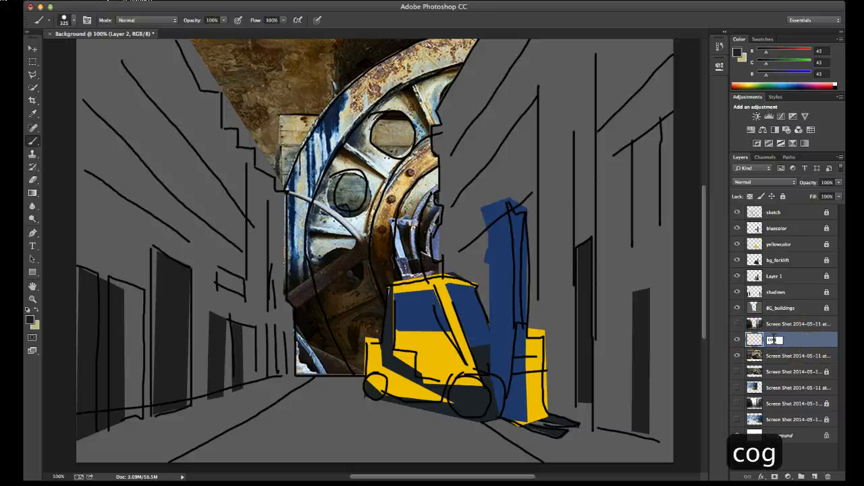
pyautogui.click(777, 340)
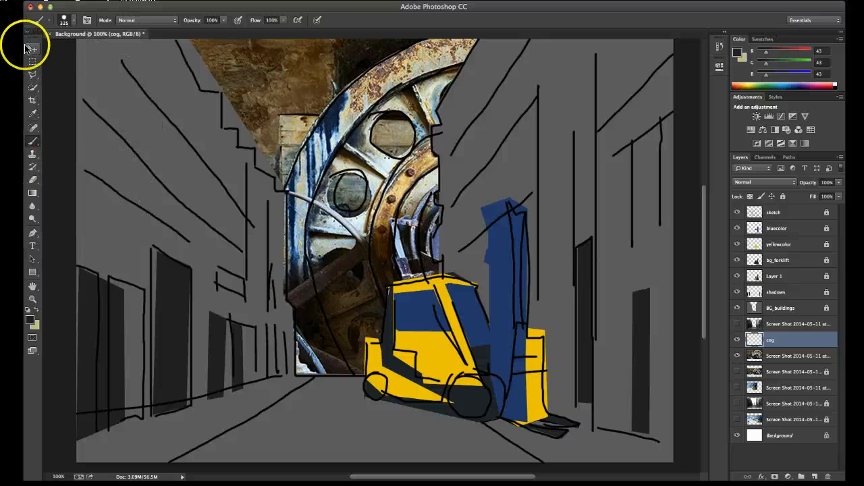
# Outline the cog wheel with a polygonal lasso selection, following its curved rim and running behind the buildings and forklift.
pyautogui.click(32, 75)
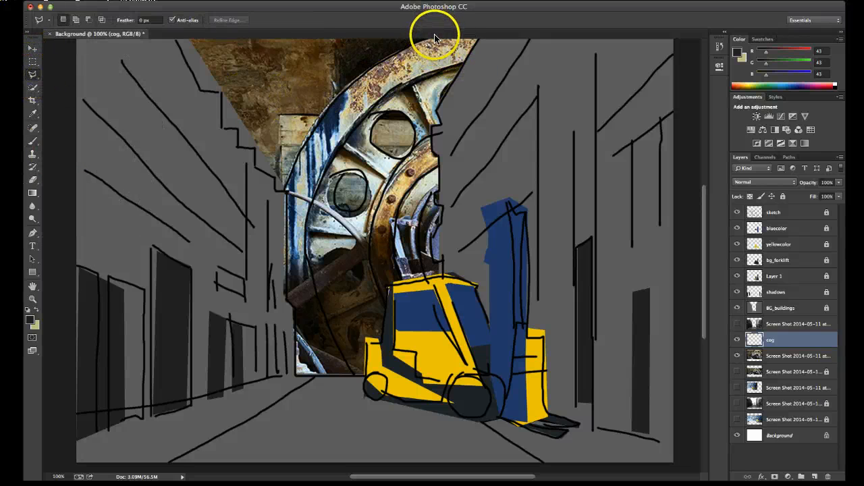
pyautogui.moveTo(434, 37); pyautogui.dragTo(342, 85)
pyautogui.moveTo(349, 38); pyautogui.dragTo(376, 37)
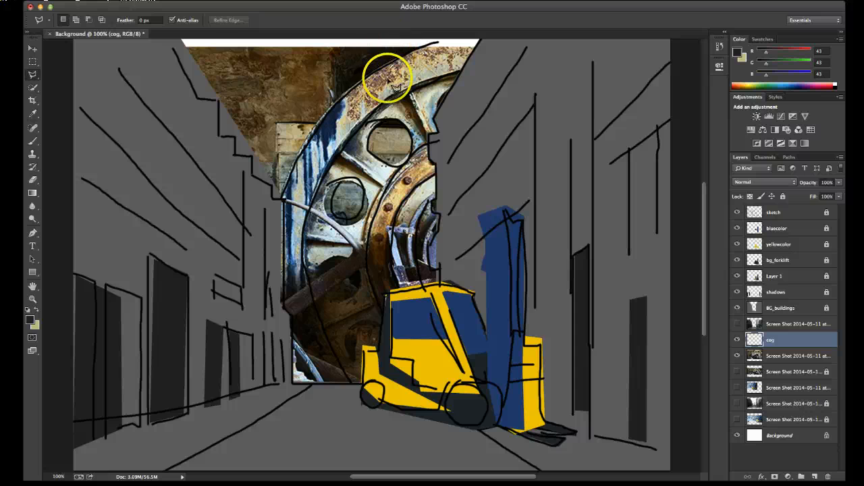
pyautogui.moveTo(387, 78); pyautogui.dragTo(392, 109)
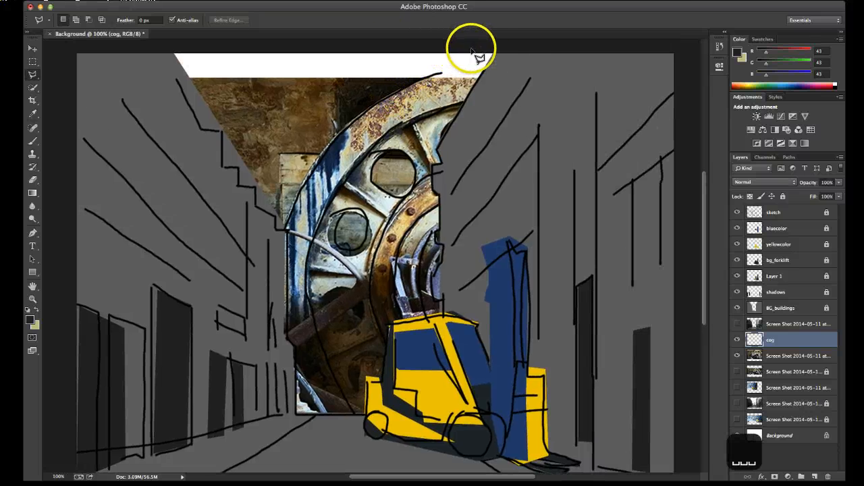
pyautogui.click(519, 49)
pyautogui.click(395, 88)
pyautogui.click(354, 113)
pyautogui.click(332, 139)
pyautogui.click(290, 203)
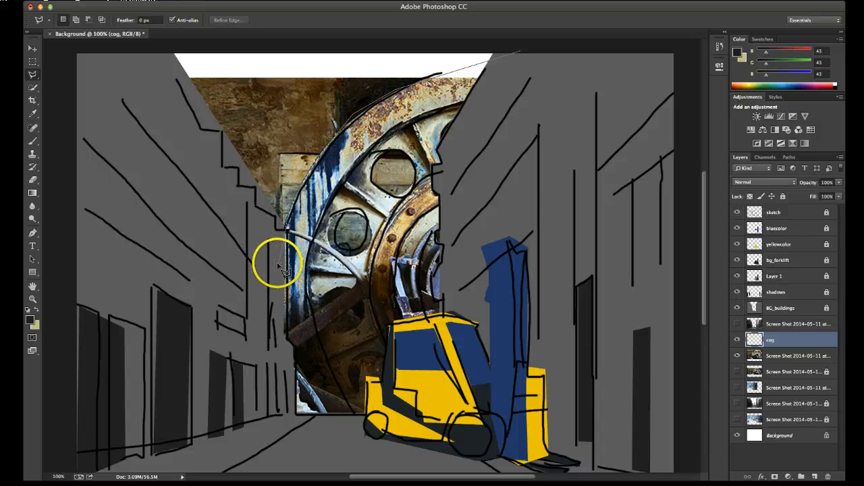
pyautogui.click(274, 421)
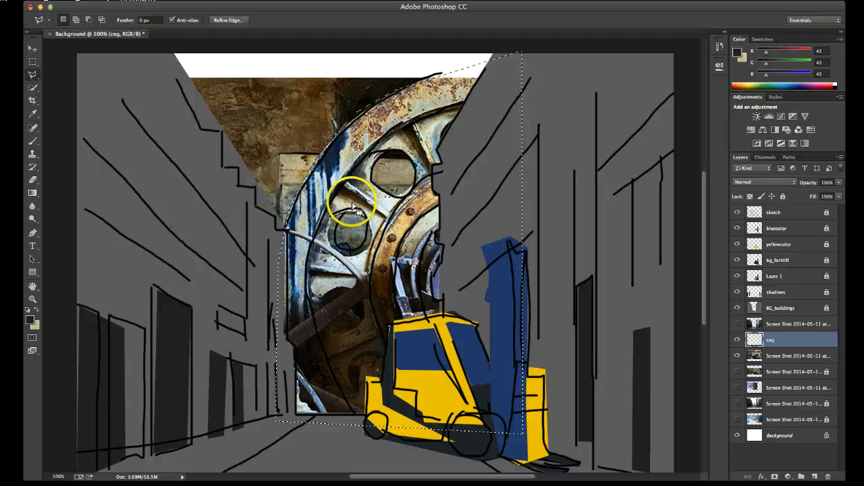
# Sample light blue from the cog photo and paint the whole selected wheel shape with it on the cog layer.
pyautogui.press('i')
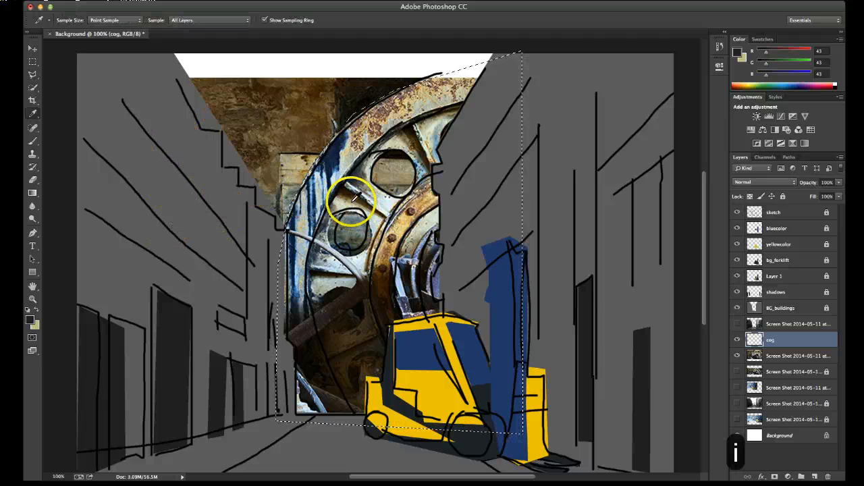
pyautogui.click(337, 155)
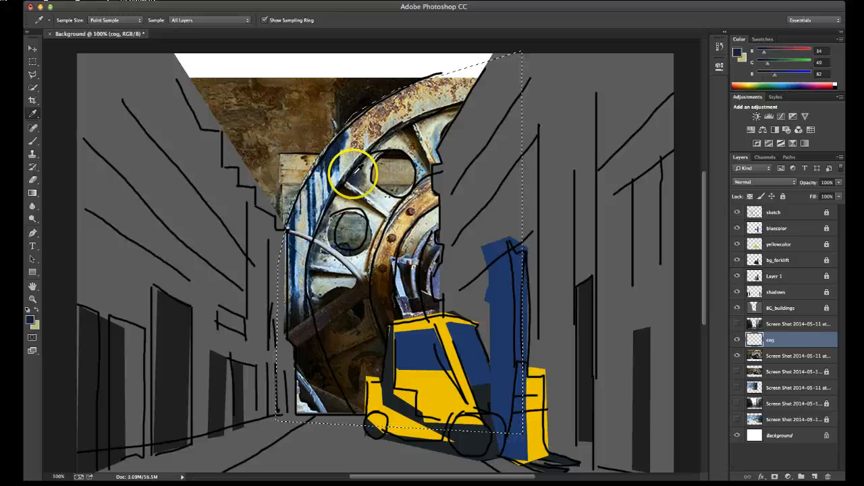
pyautogui.click(360, 175)
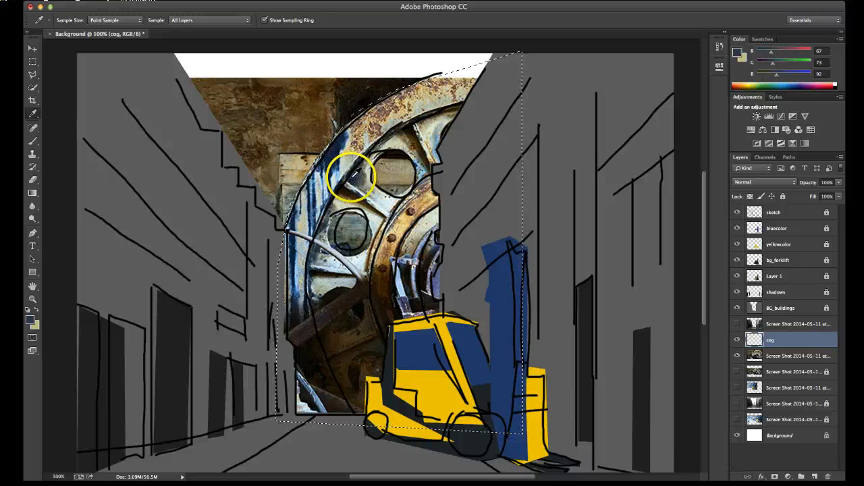
pyautogui.click(438, 140)
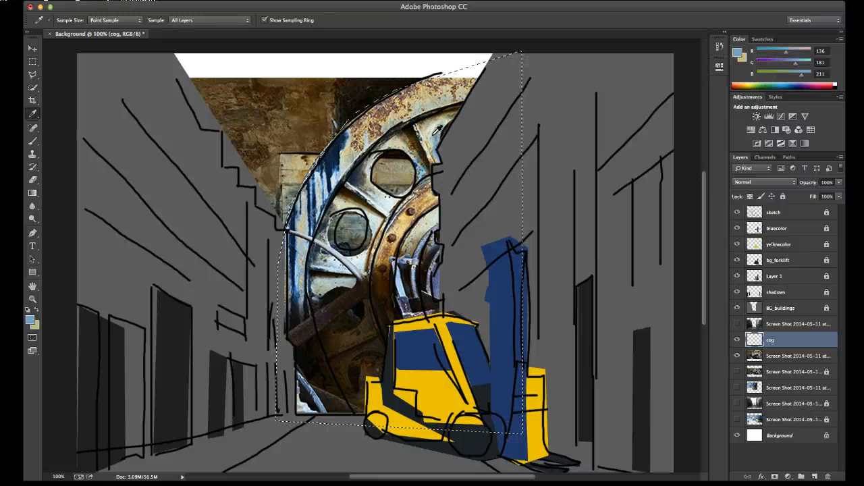
pyautogui.press('b')
pyautogui.moveTo(328, 231)
pyautogui.mouseDown()
pyautogui.moveTo(308, 255)
pyautogui.moveTo(424, 110)
pyautogui.moveTo(337, 384)
pyautogui.moveTo(342, 369)
pyautogui.moveTo(490, 410)
pyautogui.mouseUp()
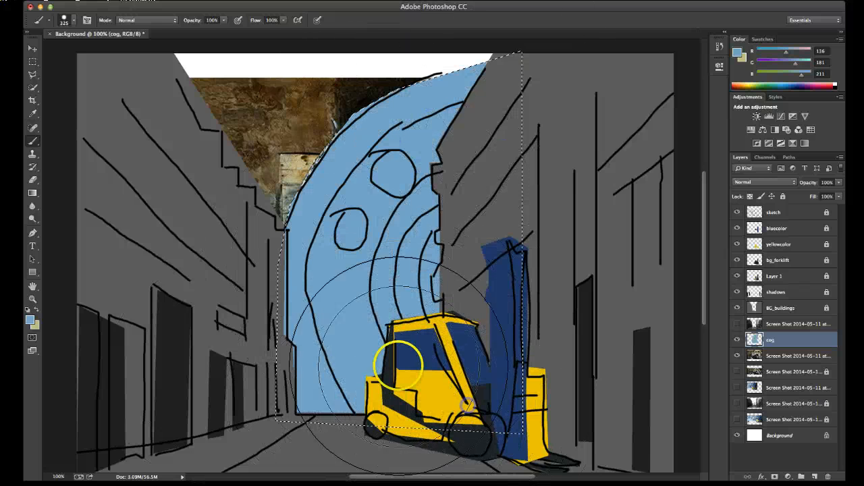
# Save the document as Background.psd on the Desktop in Photoshop format, keeping layers and maximum compatibility.
pyautogui.click(31, 48)
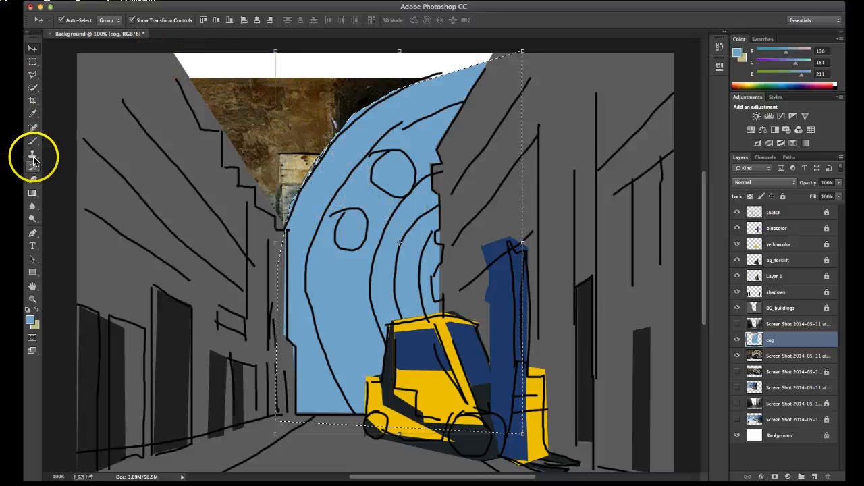
pyautogui.press('b')
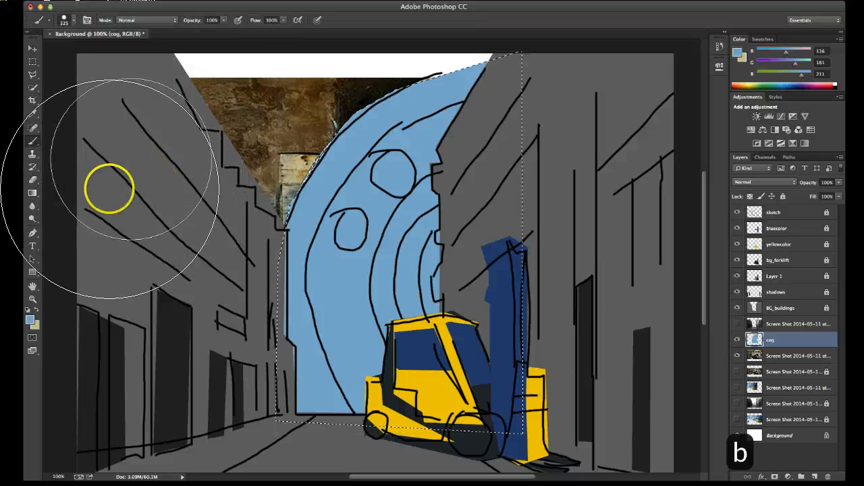
pyautogui.click(106, 1)
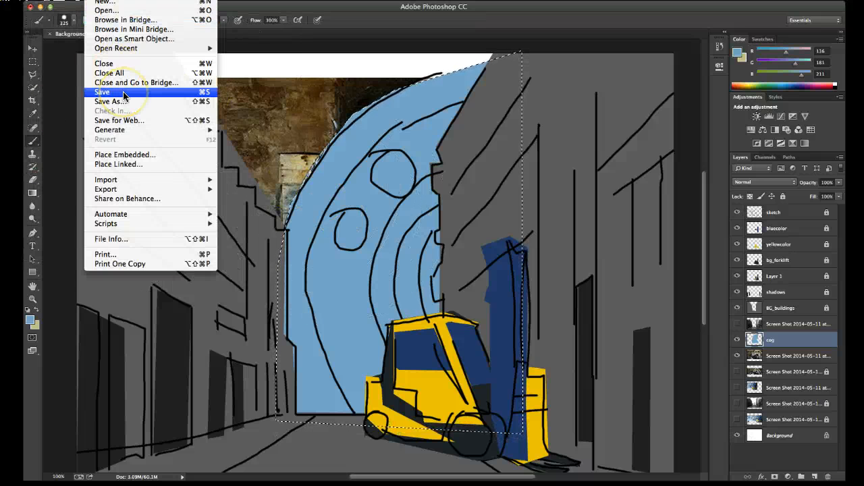
pyautogui.click(102, 92)
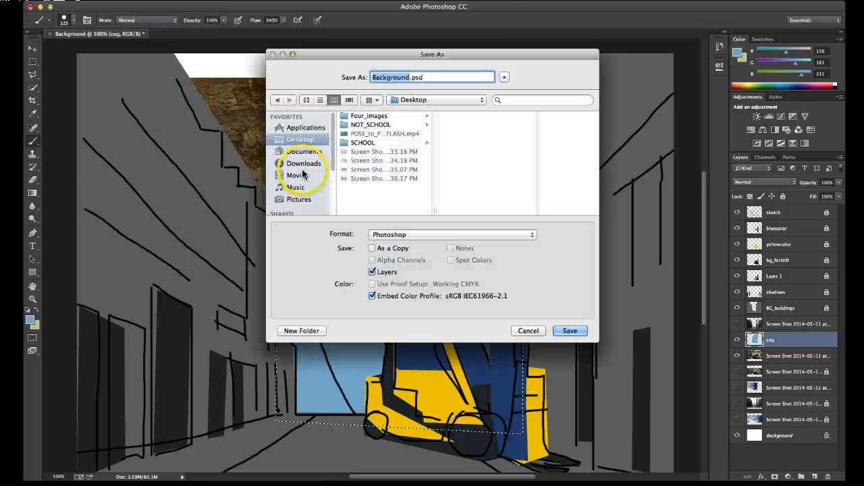
pyautogui.click(298, 128)
pyautogui.click(298, 139)
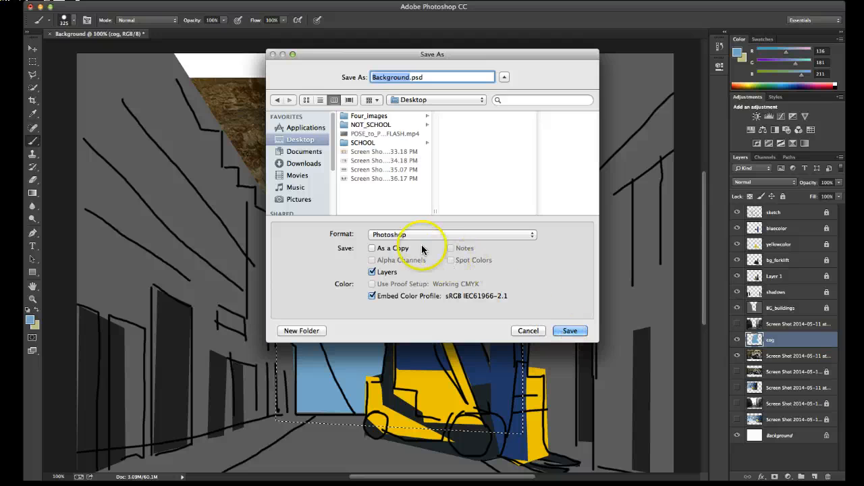
pyautogui.click(570, 332)
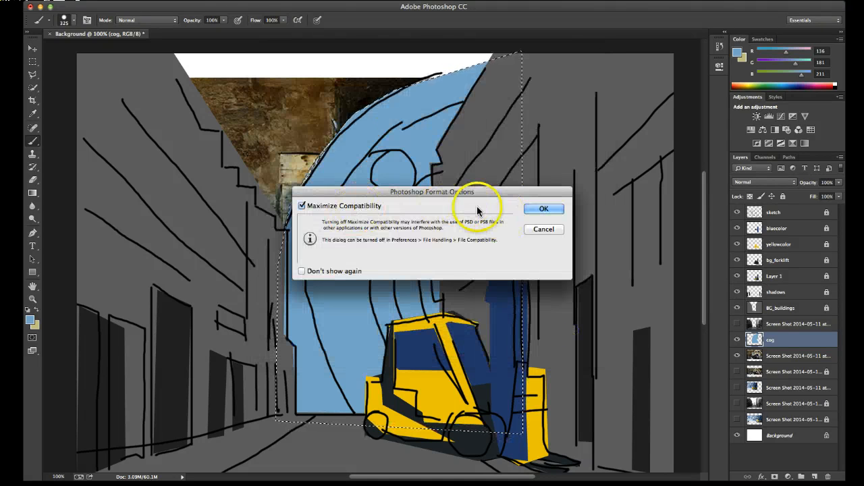
pyautogui.click(544, 209)
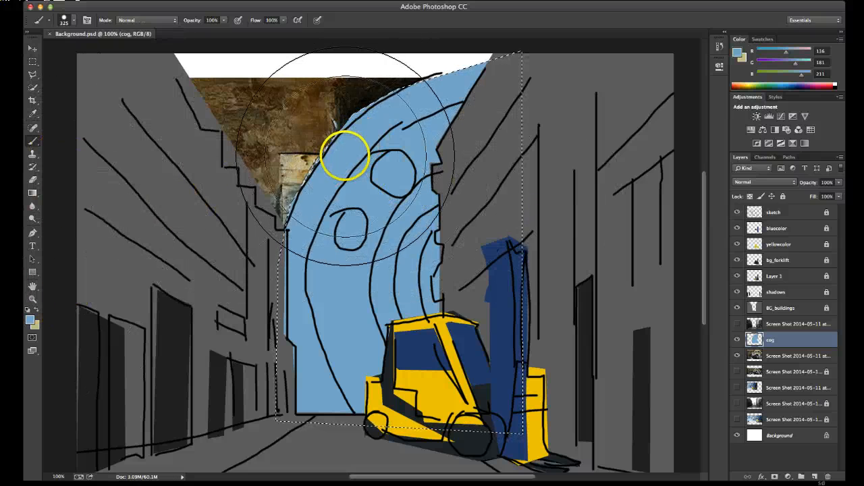
# Paint the cog's two round holes in dark brown sampled from the photo with a 55 px brush, undoing the last stroke.
pyautogui.click(74, 20)
pyautogui.moveTo(110, 50); pyautogui.dragTo(96, 53)
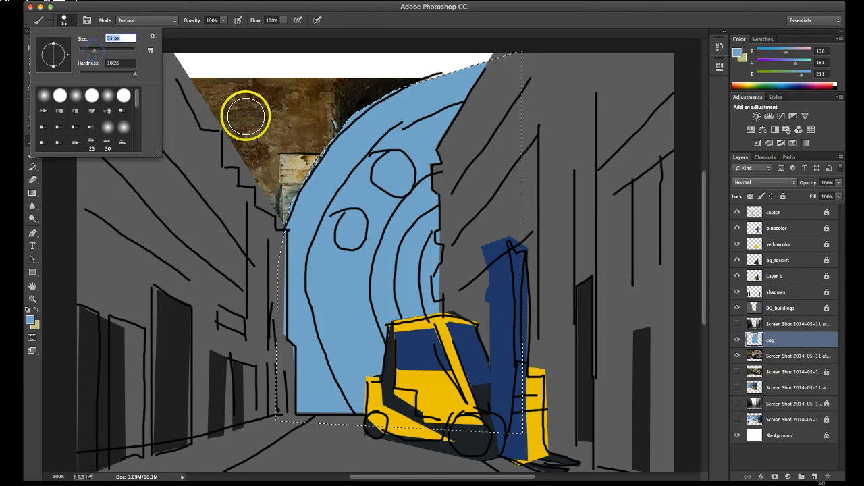
pyautogui.click(180, 11)
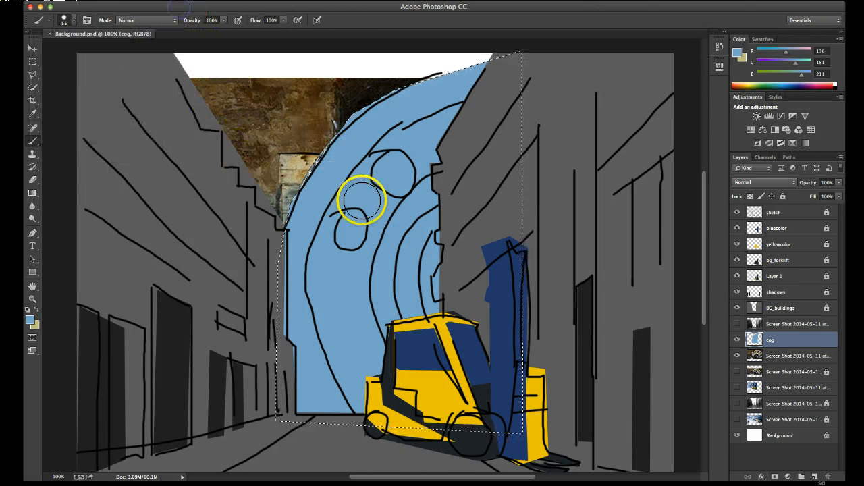
pyautogui.press('i')
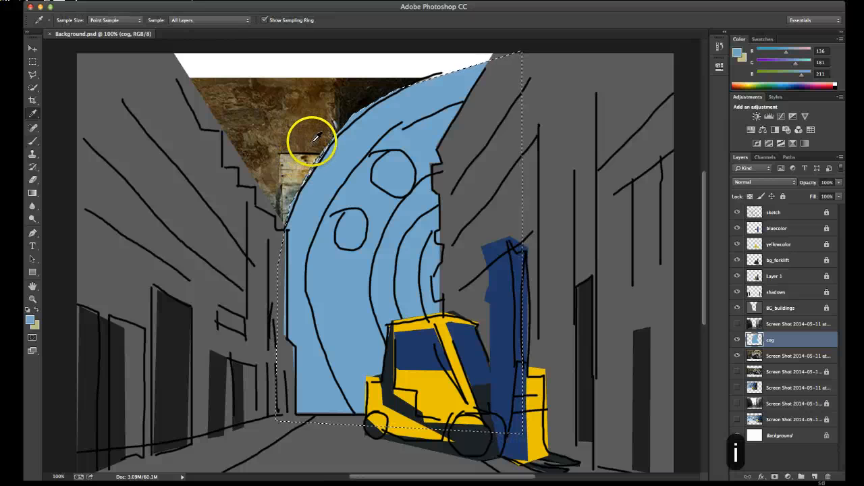
pyautogui.click(270, 88)
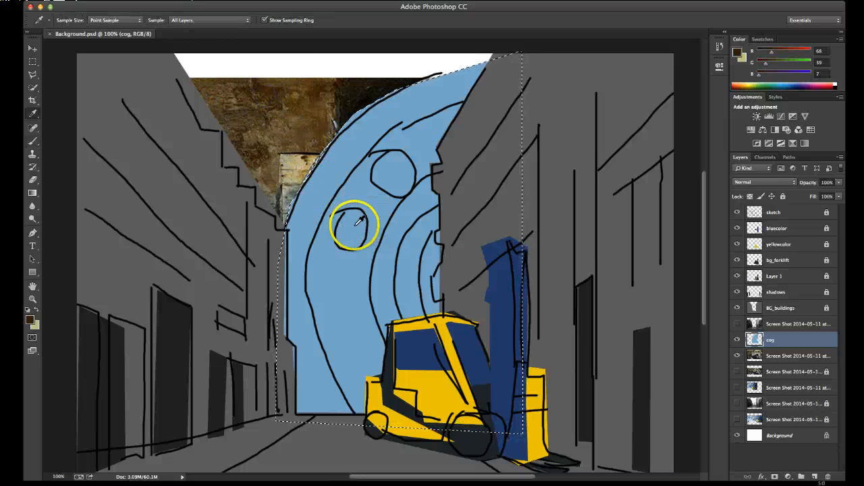
pyautogui.press('b')
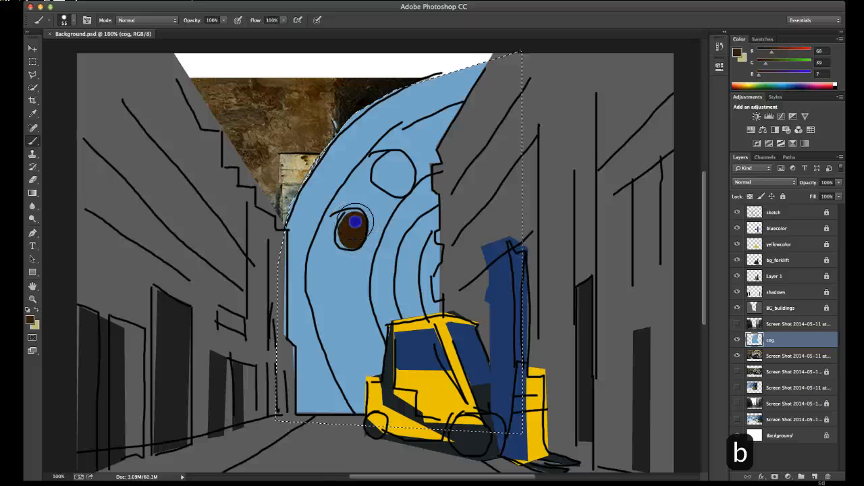
pyautogui.moveTo(347, 221); pyautogui.dragTo(349, 225)
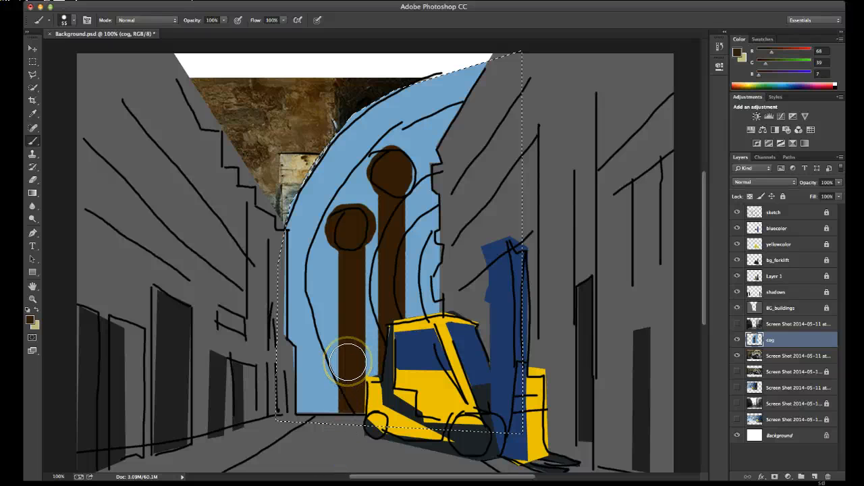
pyautogui.press('super+z')
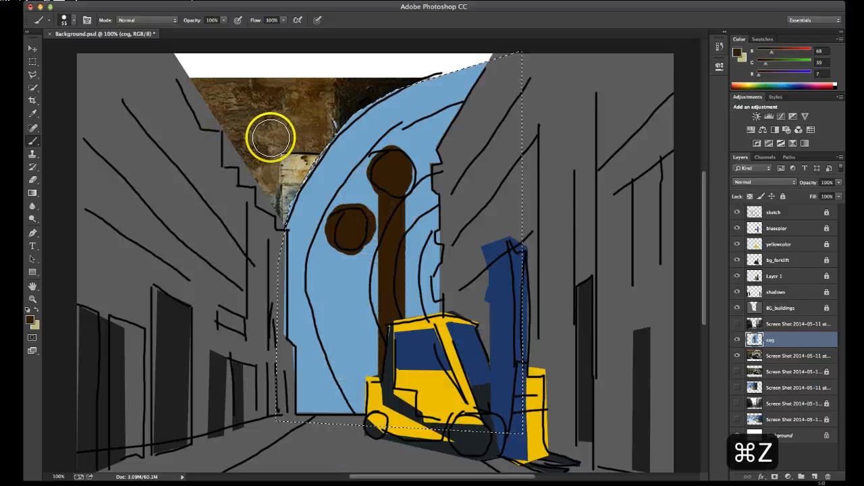
# Sample a lighter brown from the photo's wall and paint the cog's central hub above the forklift.
pyautogui.press('i')
pyautogui.click(255, 121)
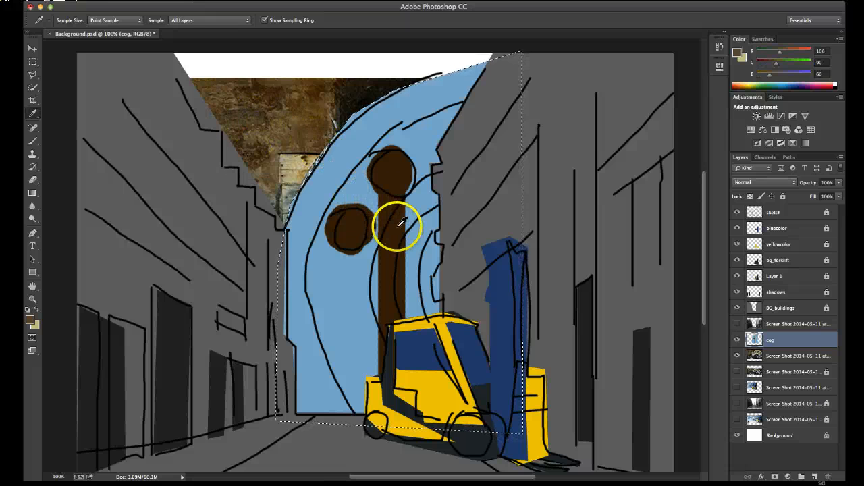
pyautogui.press('b')
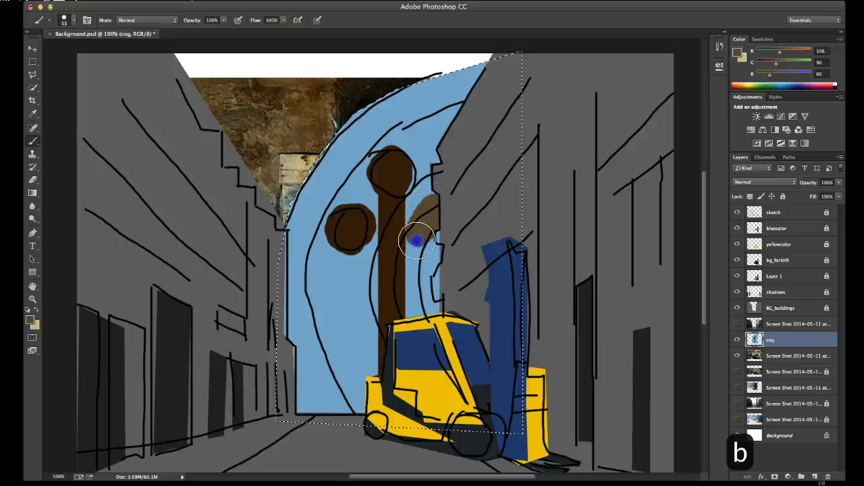
pyautogui.moveTo(431, 210)
pyautogui.mouseDown()
pyautogui.moveTo(409, 218)
pyautogui.moveTo(449, 187)
pyautogui.moveTo(383, 281)
pyautogui.moveTo(395, 250)
pyautogui.moveTo(469, 179)
pyautogui.moveTo(463, 211)
pyautogui.mouseUp()
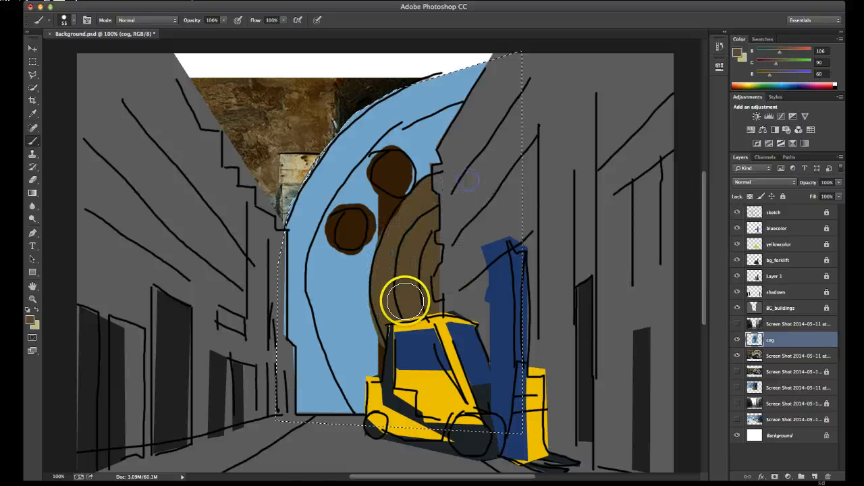
# Sample near-black from the photo and paint the cog's inner rim band and the dark area along its lower outer edge.
pyautogui.press('i')
pyautogui.click(357, 88)
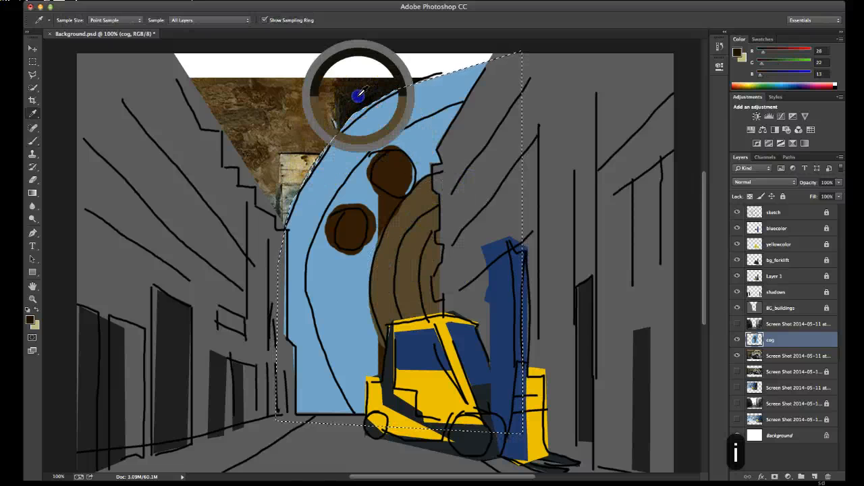
pyautogui.press('b')
pyautogui.moveTo(473, 75)
pyautogui.mouseDown()
pyautogui.moveTo(356, 160)
pyautogui.moveTo(318, 252)
pyautogui.moveTo(309, 297)
pyautogui.moveTo(351, 425)
pyautogui.mouseUp()
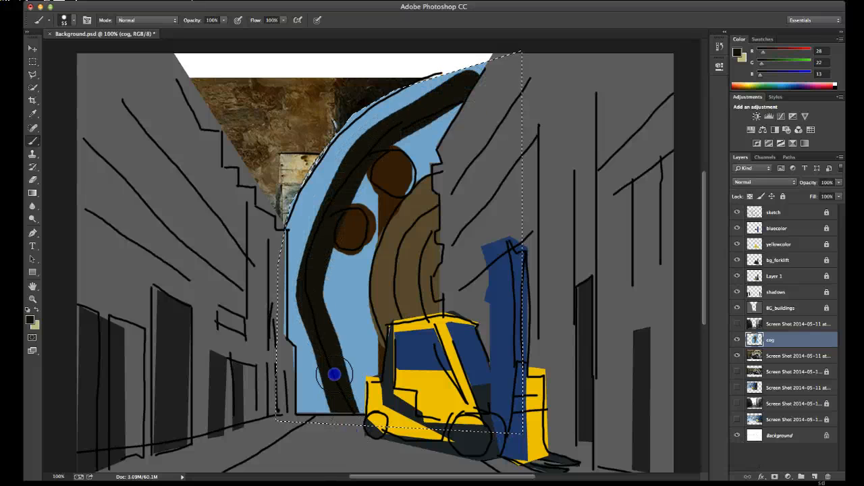
pyautogui.moveTo(314, 305); pyautogui.dragTo(303, 444)
pyautogui.moveTo(290, 350)
pyautogui.mouseDown()
pyautogui.moveTo(293, 247)
pyautogui.moveTo(273, 266)
pyautogui.mouseUp()
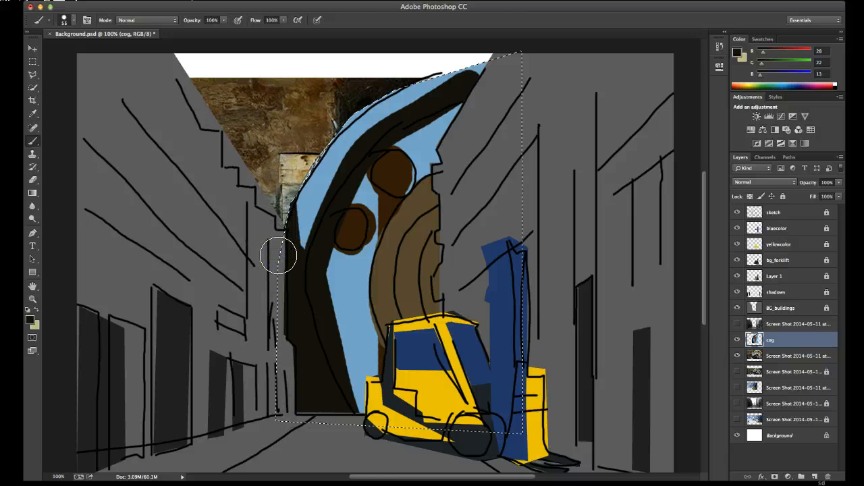
# Clear the selection and paint near-black over the wall beside the cog and the gap between the rooftops.
pyautogui.press('super+d')
pyautogui.keyDown('alt'); pyautogui.click(286, 174); pyautogui.keyUp('alt')
pyautogui.moveTo(286, 174)
pyautogui.mouseDown()
pyautogui.moveTo(273, 231)
pyautogui.moveTo(306, 146)
pyautogui.moveTo(276, 181)
pyautogui.moveTo(241, 194)
pyautogui.mouseUp()
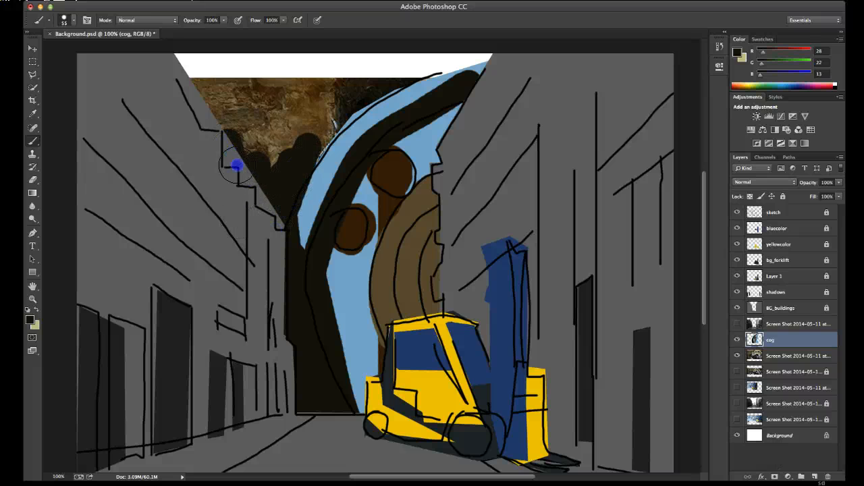
pyautogui.moveTo(178, 81); pyautogui.dragTo(205, 90)
pyautogui.moveTo(139, 64)
pyautogui.mouseDown()
pyautogui.moveTo(239, 64)
pyautogui.moveTo(170, 55)
pyautogui.moveTo(477, 69)
pyautogui.mouseUp()
pyautogui.moveTo(401, 72)
pyautogui.mouseDown()
pyautogui.moveTo(323, 81)
pyautogui.moveTo(445, 104)
pyautogui.mouseUp()
pyautogui.moveTo(290, 89); pyautogui.dragTo(268, 95)
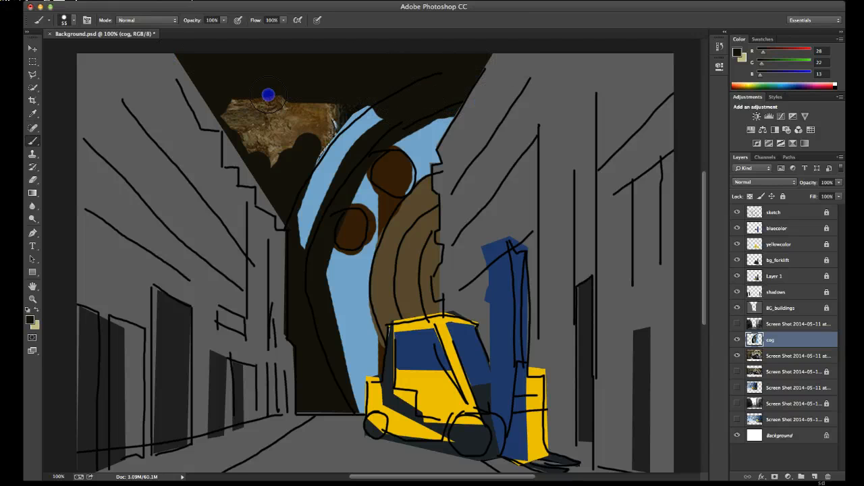
# Sample a medium brown from the photo's wall and paint the wall area between the rooftops and the cog's rim.
pyautogui.press('i')
pyautogui.moveTo(340, 112)
pyautogui.mouseDown()
pyautogui.moveTo(309, 149)
pyautogui.moveTo(314, 177)
pyautogui.moveTo(304, 131)
pyautogui.moveTo(259, 144)
pyautogui.moveTo(218, 128)
pyautogui.moveTo(223, 114)
pyautogui.moveTo(212, 99)
pyautogui.moveTo(334, 109)
pyautogui.moveTo(131, 99)
pyautogui.moveTo(313, 89)
pyautogui.moveTo(165, 63)
pyautogui.moveTo(370, 93)
pyautogui.mouseUp()
pyautogui.press('b')
pyautogui.moveTo(351, 129)
pyautogui.mouseDown()
pyautogui.moveTo(252, 309)
pyautogui.moveTo(315, 141)
pyautogui.moveTo(278, 187)
pyautogui.moveTo(258, 193)
pyautogui.mouseUp()
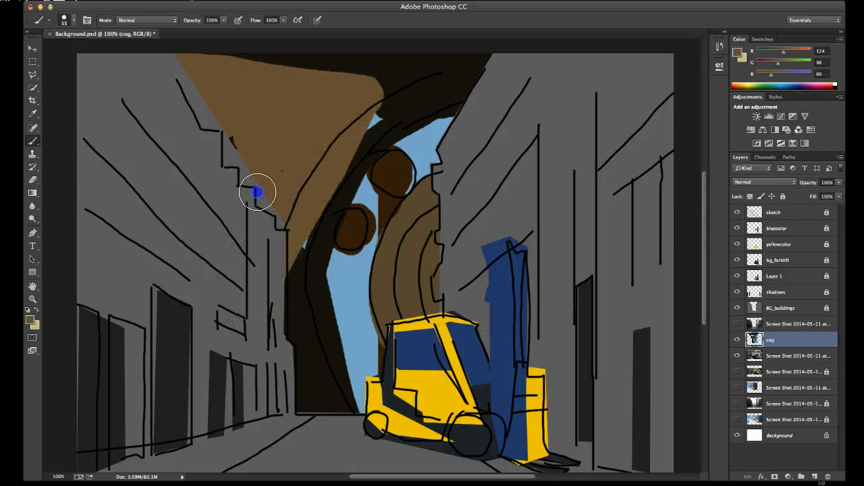
# Switch to the Move tool and deselect the cog layer.
pyautogui.click(32, 50)
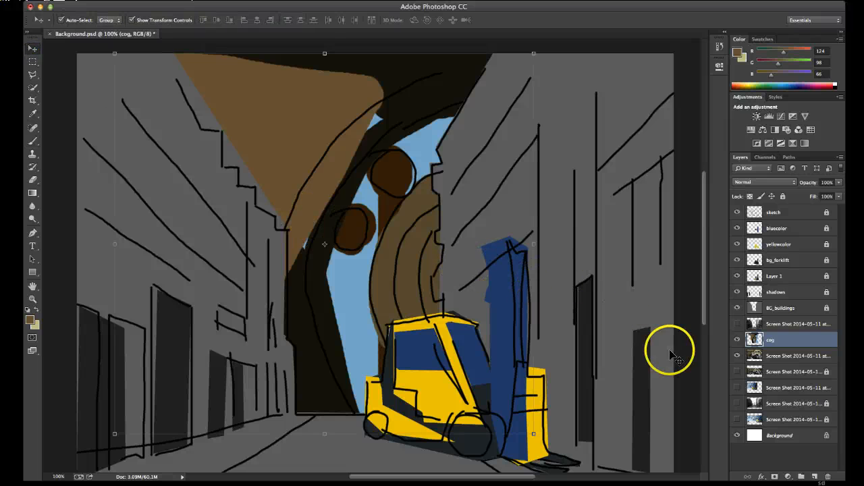
pyautogui.click(690, 370)
pyautogui.moveTo(451, 367); pyautogui.dragTo(478, 363)
pyautogui.moveTo(450, 273); pyautogui.dragTo(423, 271)
pyautogui.click(439, 277)
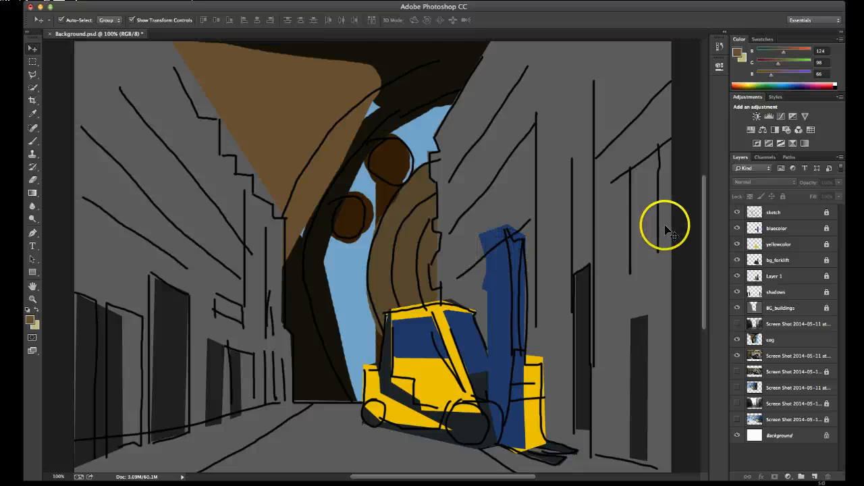
# Hide the visible reference photo layer and move the cog layer directly beneath the BG_buildings layer.
pyautogui.click(737, 229)
pyautogui.click(738, 229)
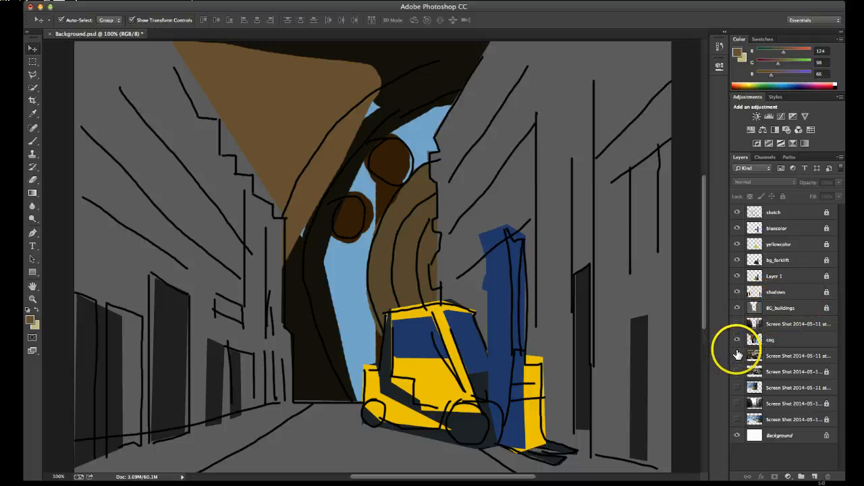
pyautogui.click(778, 340)
pyautogui.moveTo(778, 340); pyautogui.dragTo(775, 317)
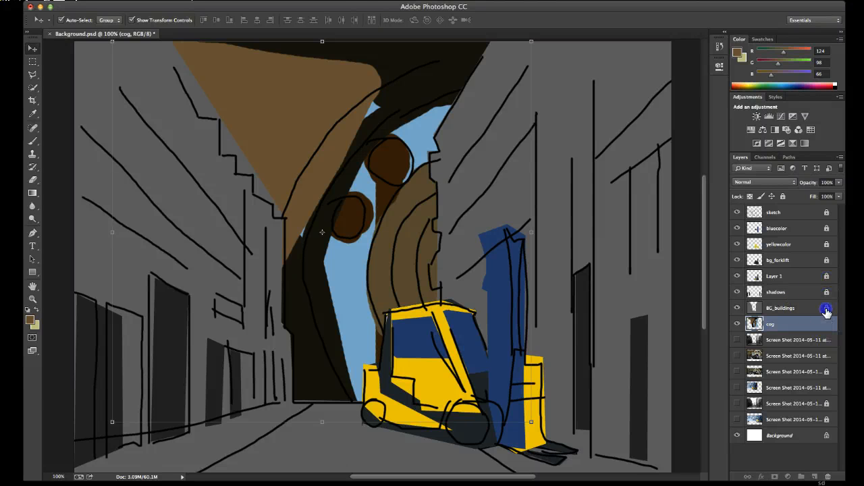
# Unlock all layers from sketch down to BG_buildings.
pyautogui.click(786, 213)
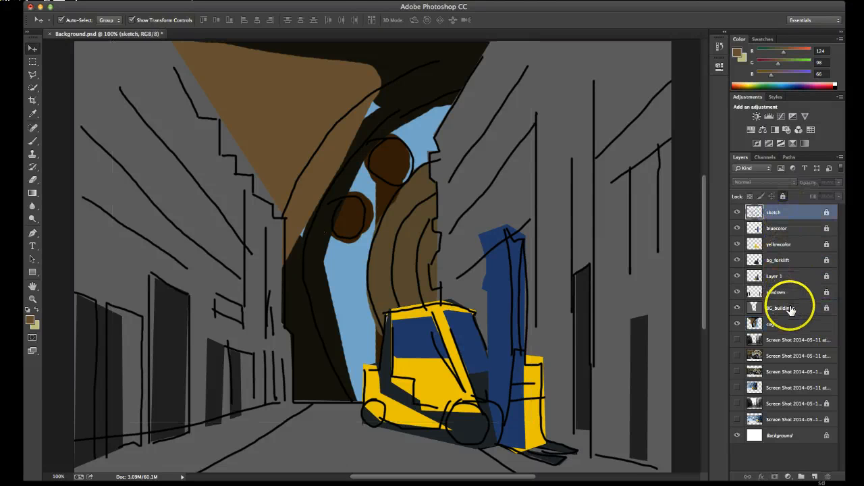
pyautogui.keyDown('shift'); pyautogui.click(786, 305); pyautogui.keyUp('shift')
pyautogui.click(782, 196)
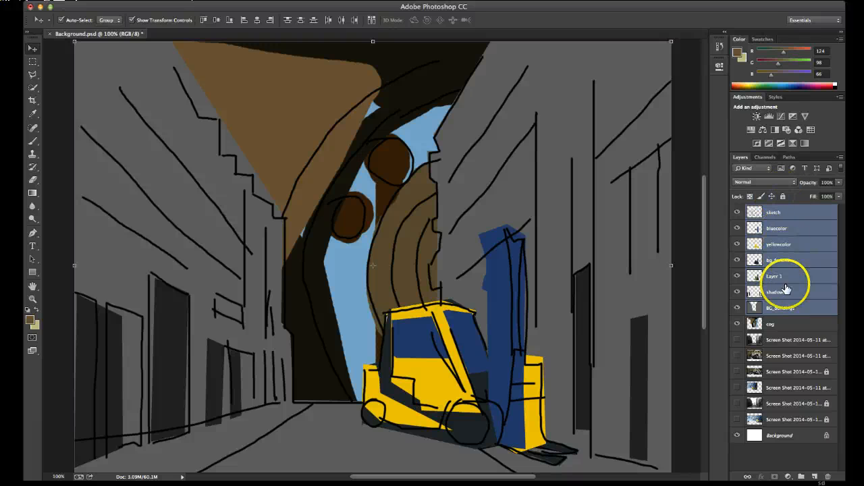
# Duplicate all layers from sketch down to cog within Background.psd.
pyautogui.click(782, 324)
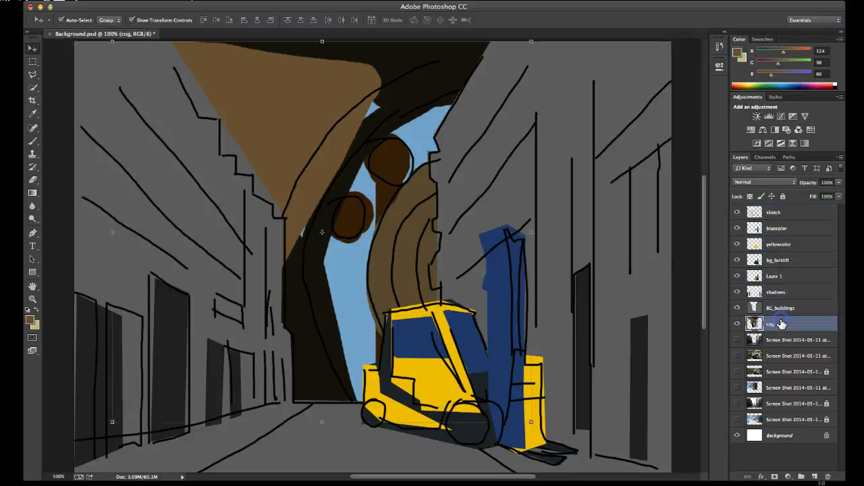
pyautogui.keyDown('shift'); pyautogui.click(781, 212); pyautogui.keyUp('shift')
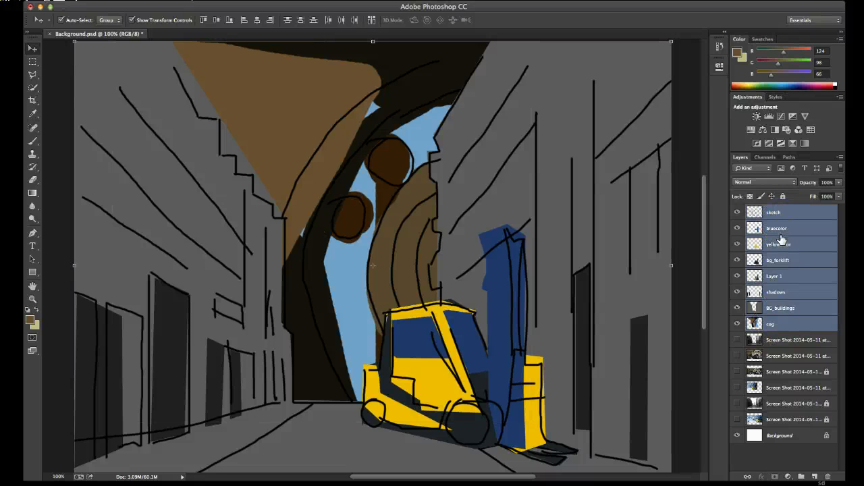
pyautogui.rightClick(780, 238)
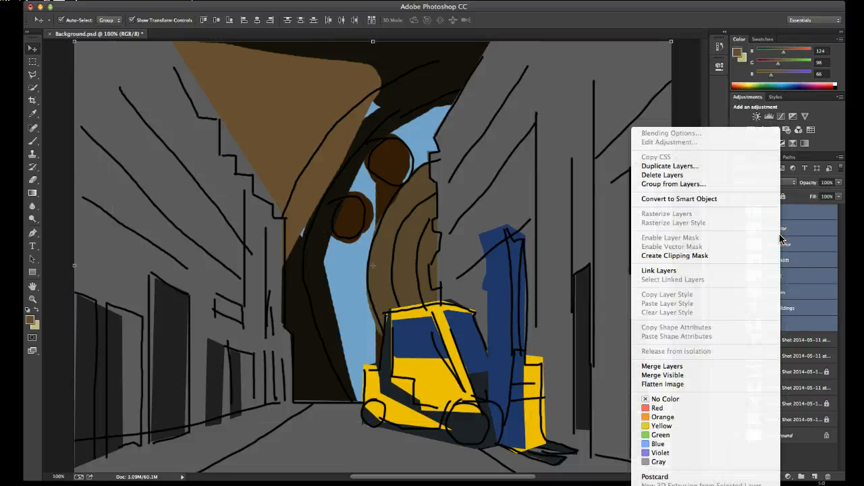
pyautogui.click(675, 166)
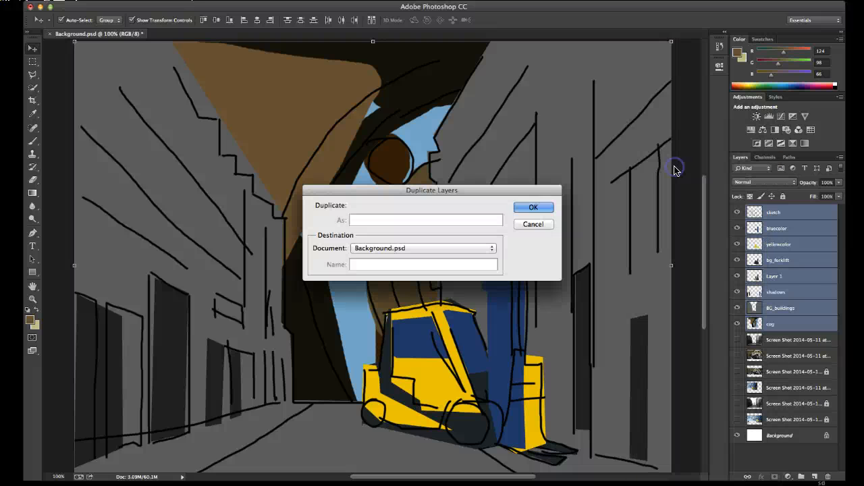
pyautogui.click(533, 207)
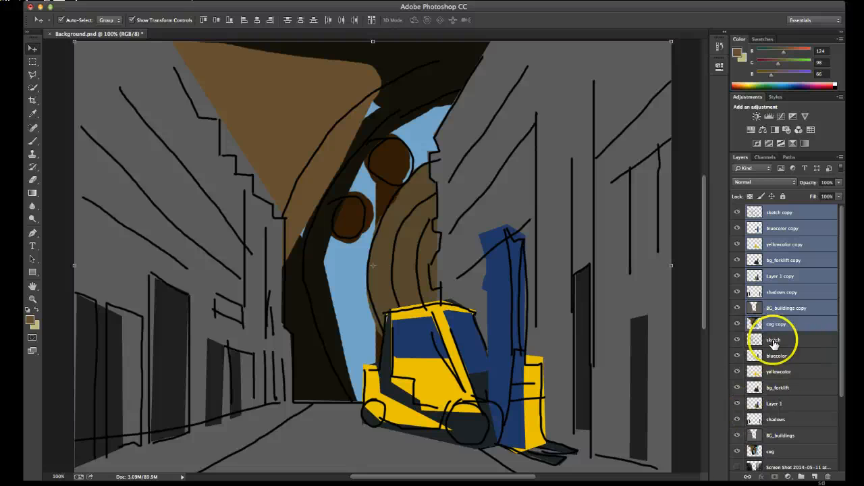
# Merge the duplicated layers into a single layer and check its content by toggling its visibility.
pyautogui.rightClick(780, 235)
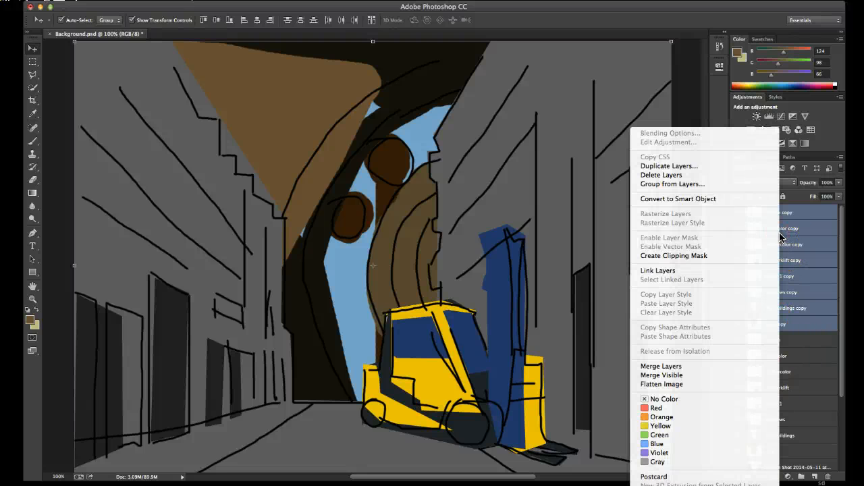
pyautogui.click(687, 366)
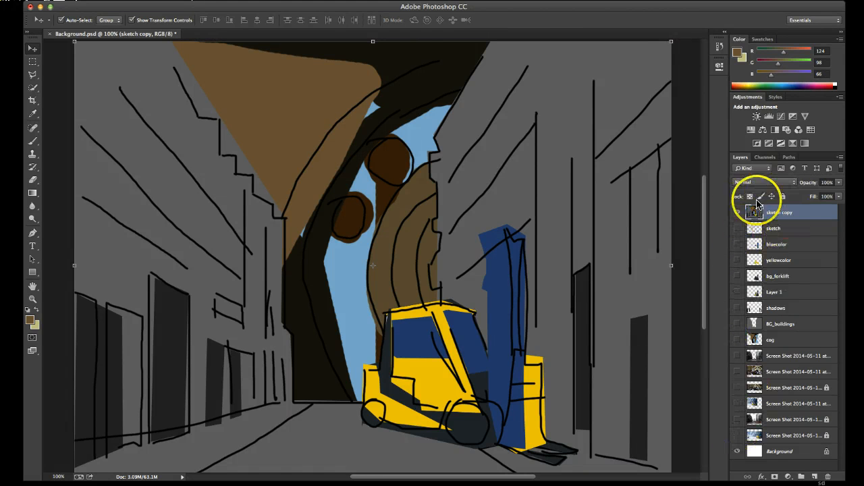
pyautogui.click(737, 213)
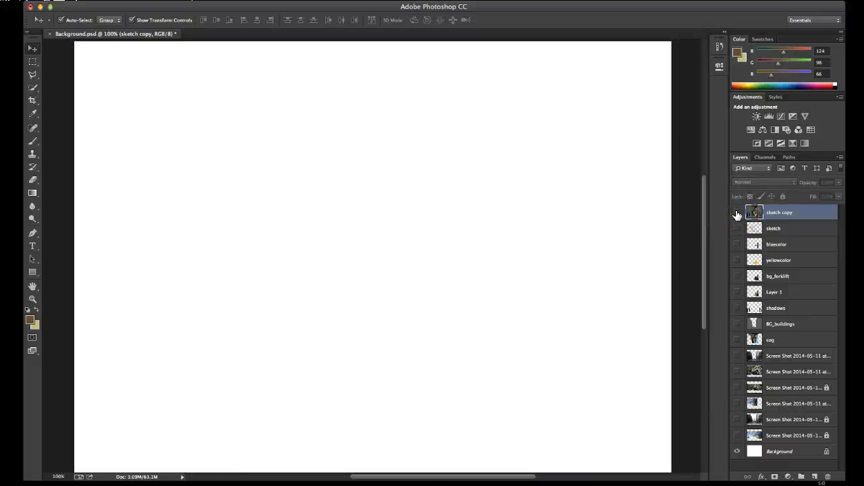
pyautogui.click(737, 213)
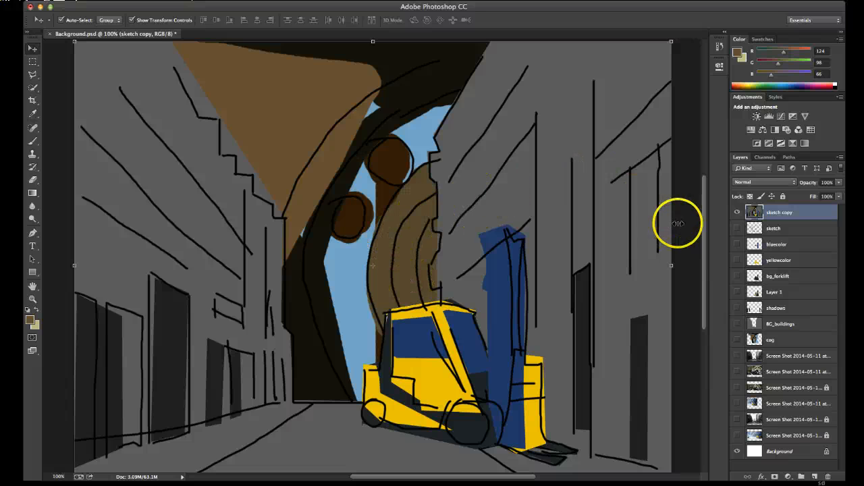
# Rename the merged layer as "merge".
pyautogui.keyDown('super'); pyautogui.click(780, 213); pyautogui.keyUp('super')
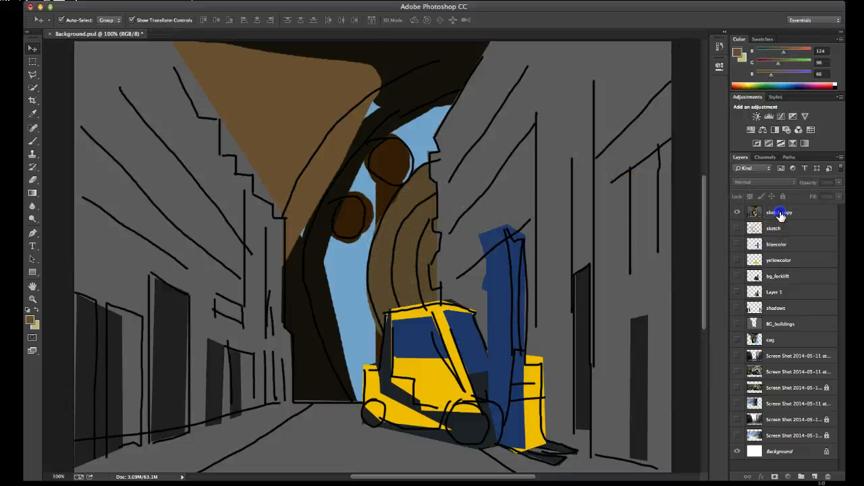
pyautogui.click(780, 213)
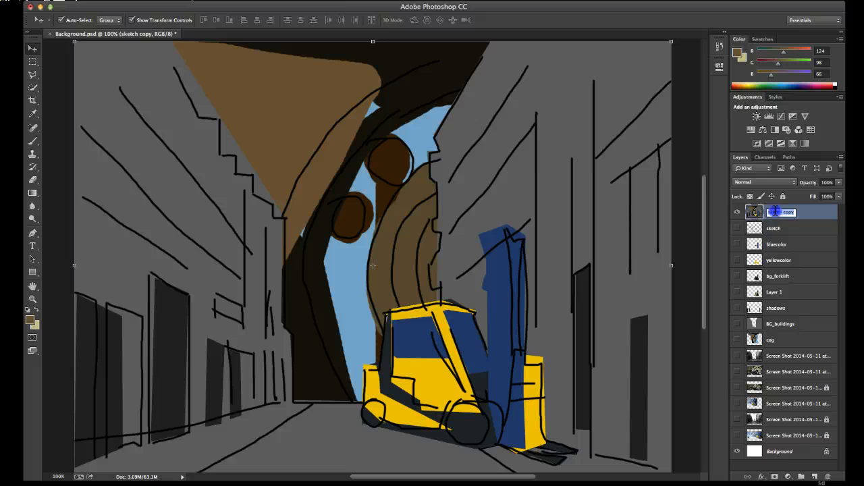
pyautogui.write('merge')
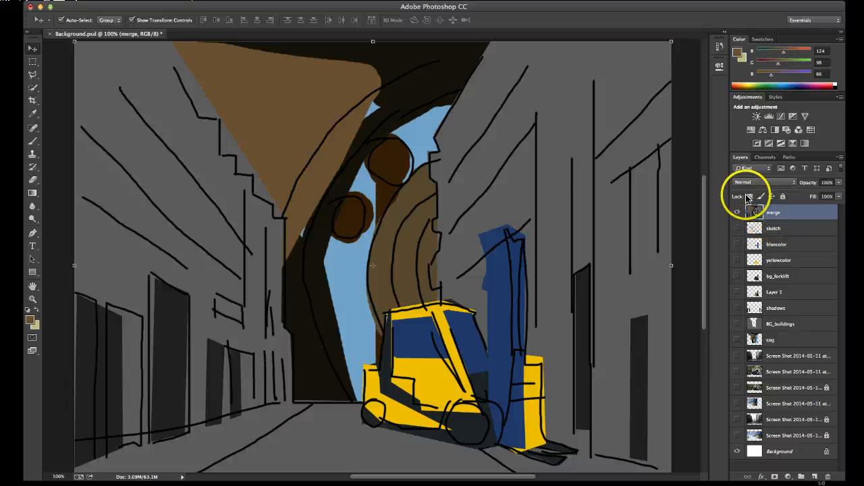
# Outline the cog, wall and sky area between the buildings and behind the forklift with a Polygonal Lasso selection.
pyautogui.moveTo(414, 139); pyautogui.dragTo(419, 171)
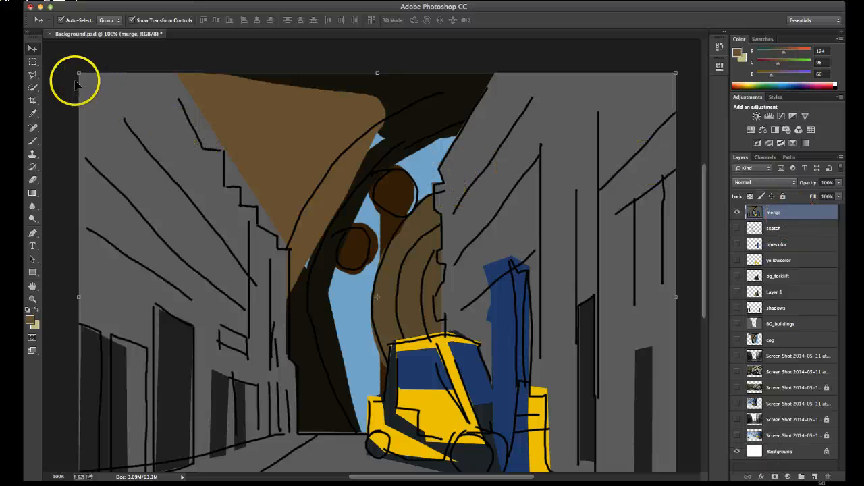
pyautogui.click(33, 76)
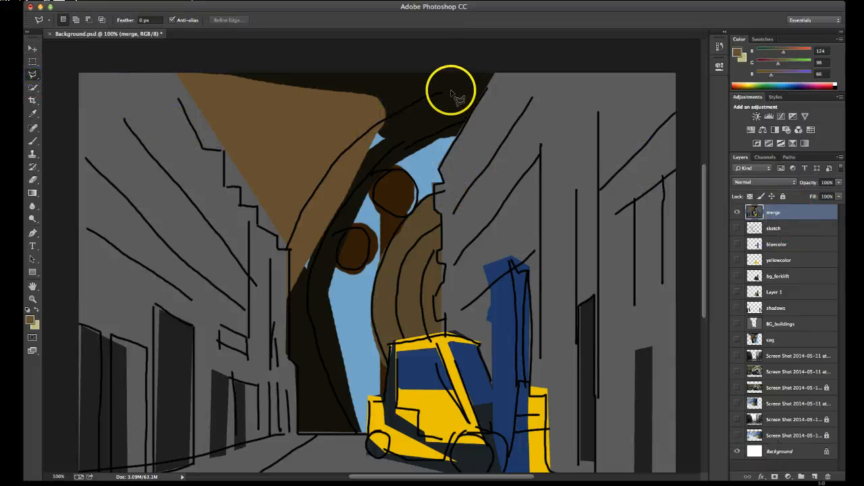
pyautogui.click(34, 78)
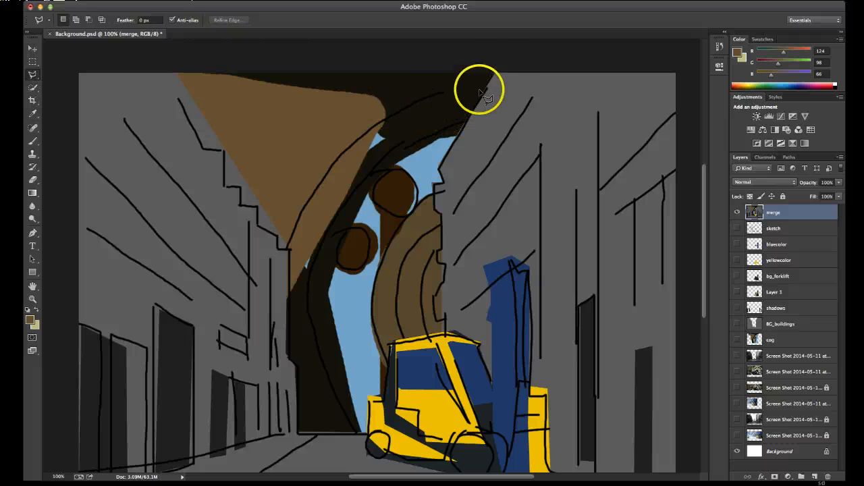
pyautogui.click(503, 63)
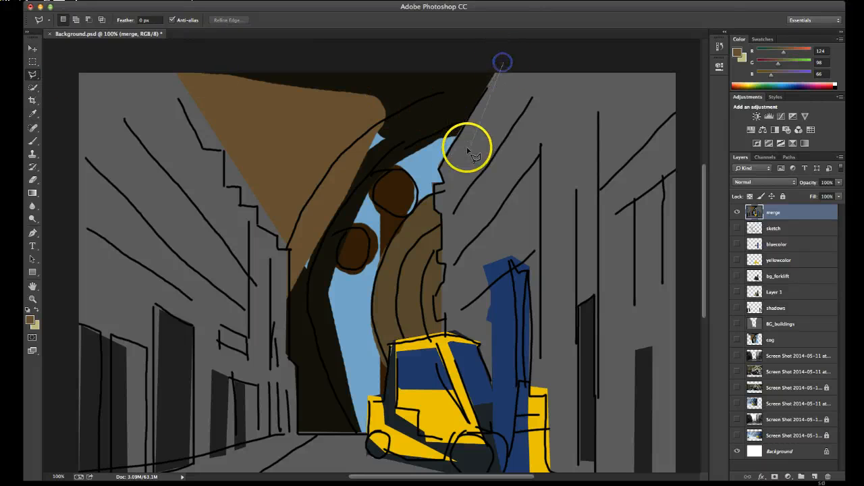
pyautogui.click(439, 168)
pyautogui.click(433, 183)
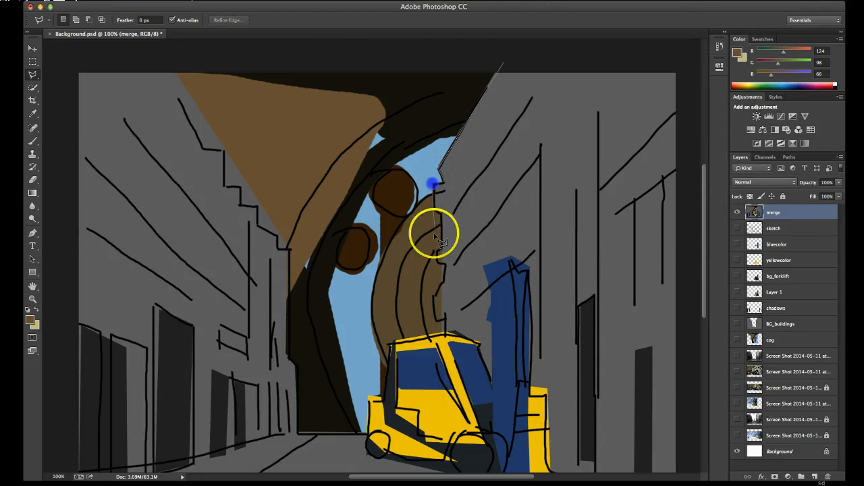
pyautogui.click(434, 208)
pyautogui.click(439, 213)
pyautogui.click(439, 247)
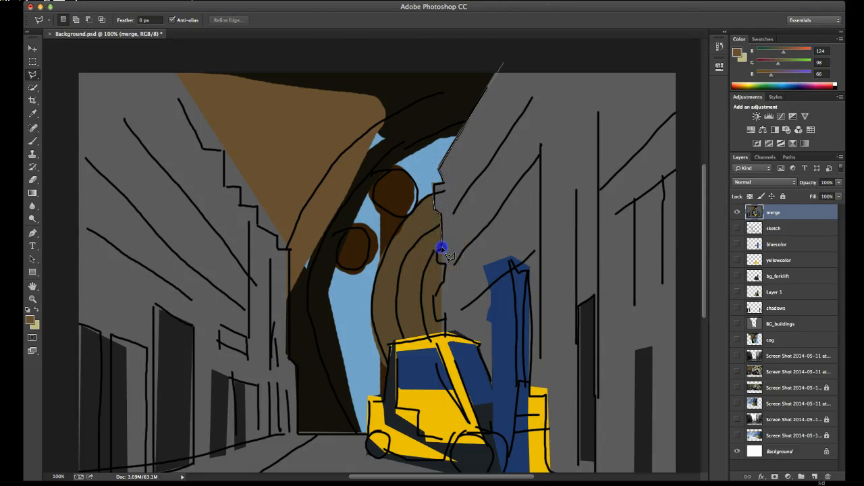
pyautogui.click(445, 317)
pyautogui.click(391, 343)
pyautogui.click(383, 395)
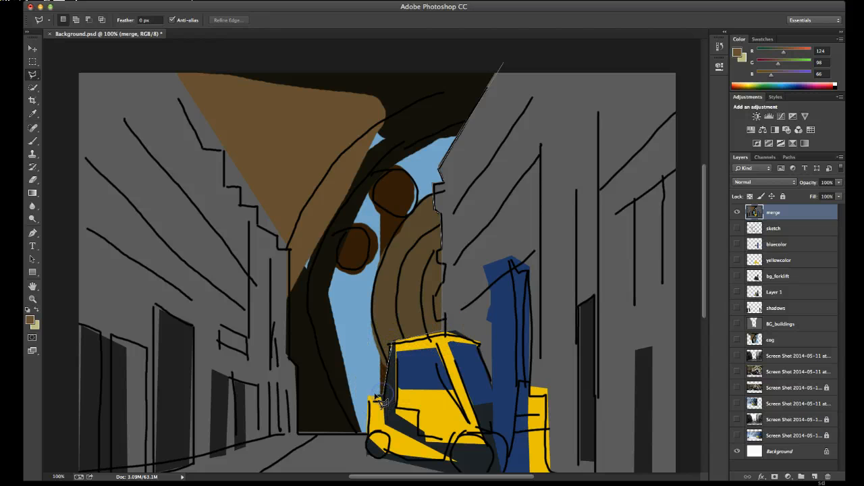
pyautogui.click(364, 431)
pyautogui.click(297, 429)
pyautogui.click(298, 365)
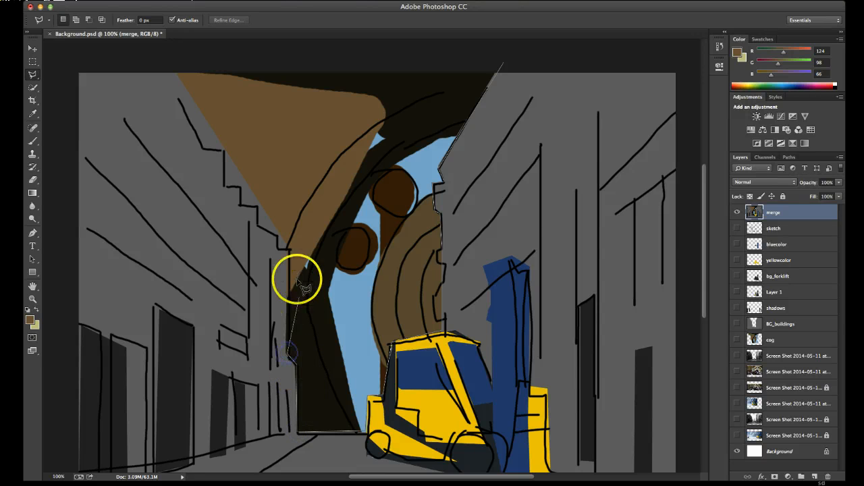
pyautogui.click(287, 244)
pyautogui.click(165, 61)
pyautogui.click(503, 63)
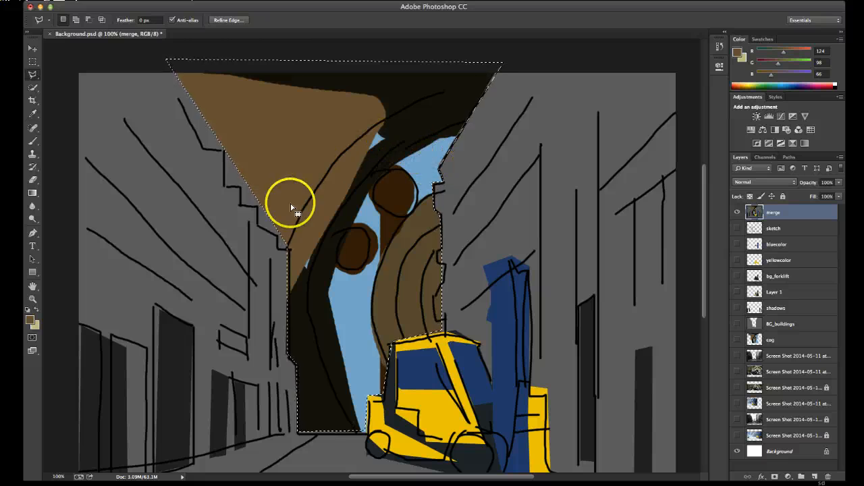
# Apply a Gaussian Blur with a 3.3-pixel radius to the selected background area and clear the selection.
pyautogui.click(261, 2)
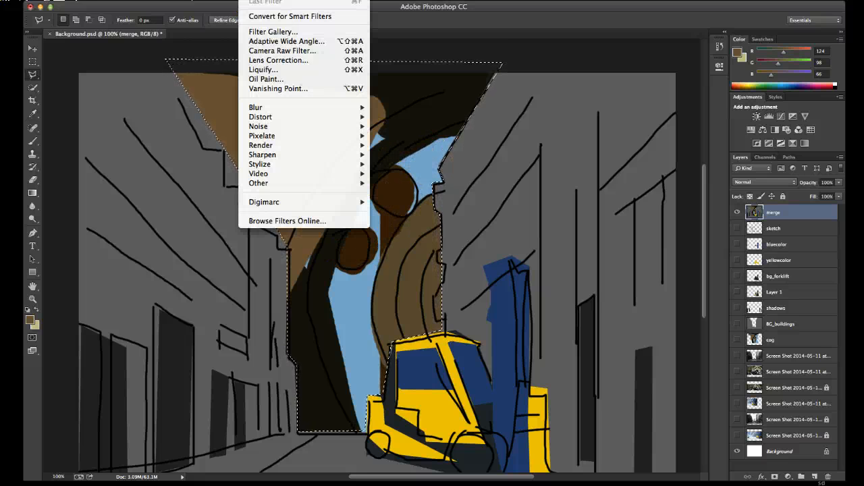
pyautogui.moveTo(270, 108)
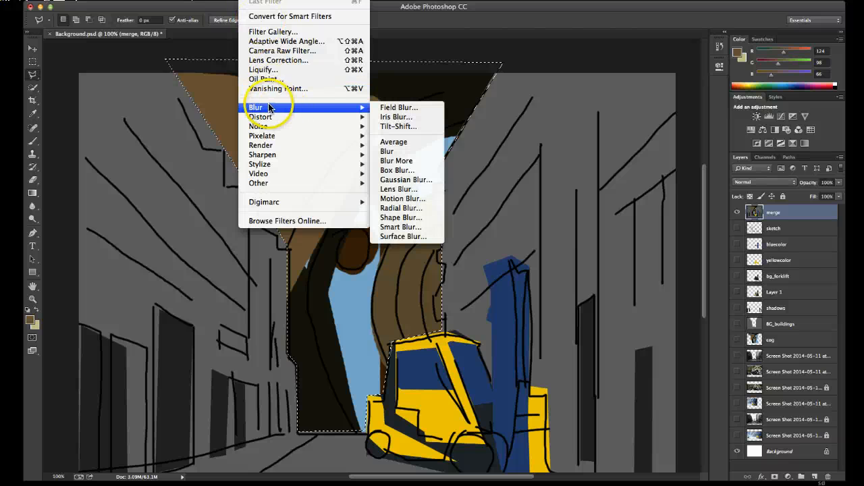
pyautogui.click(405, 180)
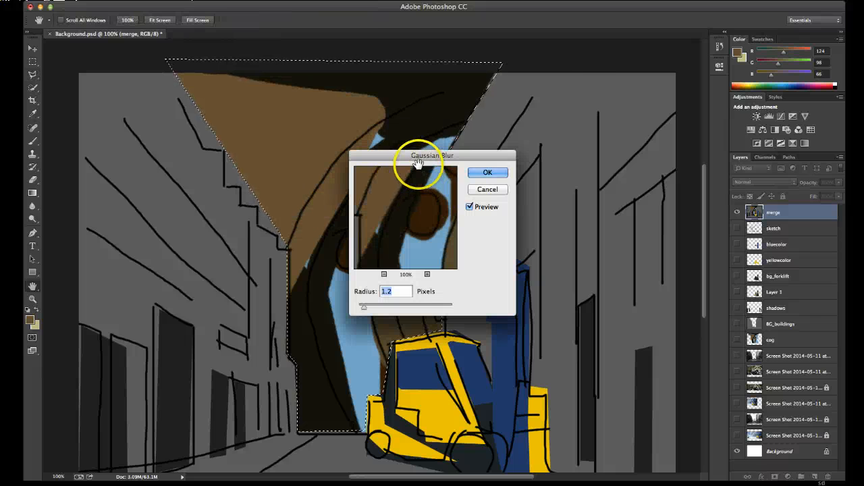
pyautogui.moveTo(407, 156); pyautogui.dragTo(552, 177)
pyautogui.click(363, 163)
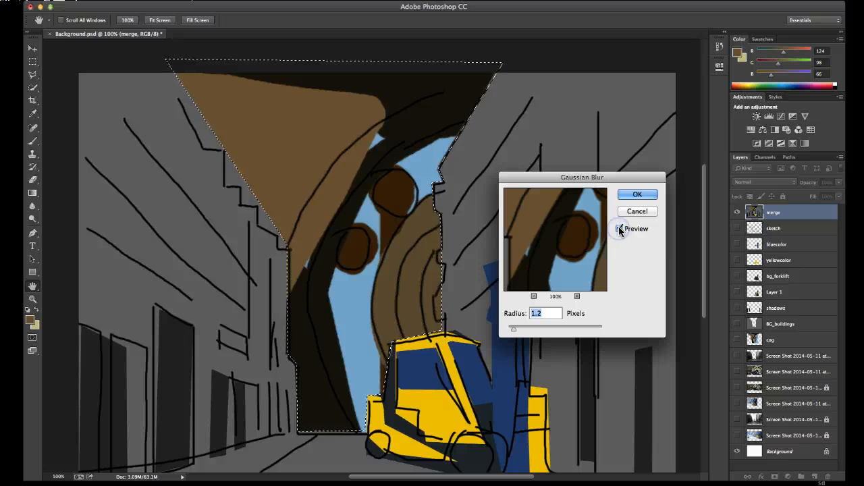
pyautogui.moveTo(514, 330); pyautogui.dragTo(535, 331)
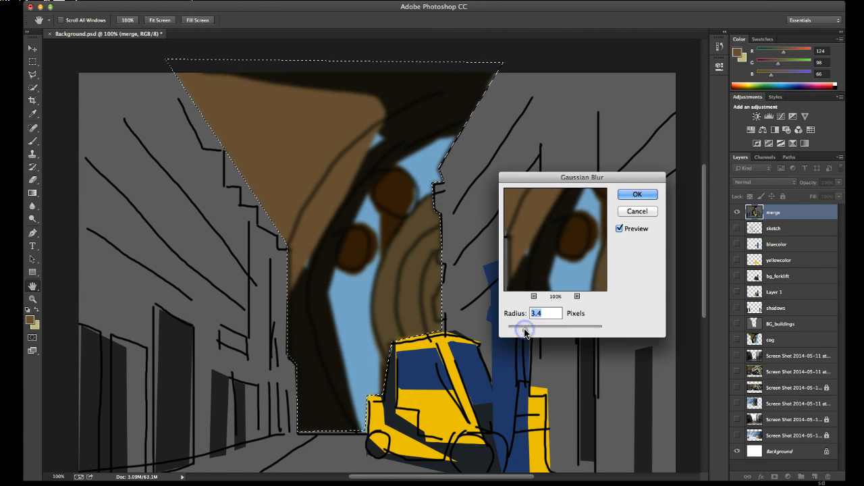
pyautogui.moveTo(532, 178); pyautogui.dragTo(560, 138)
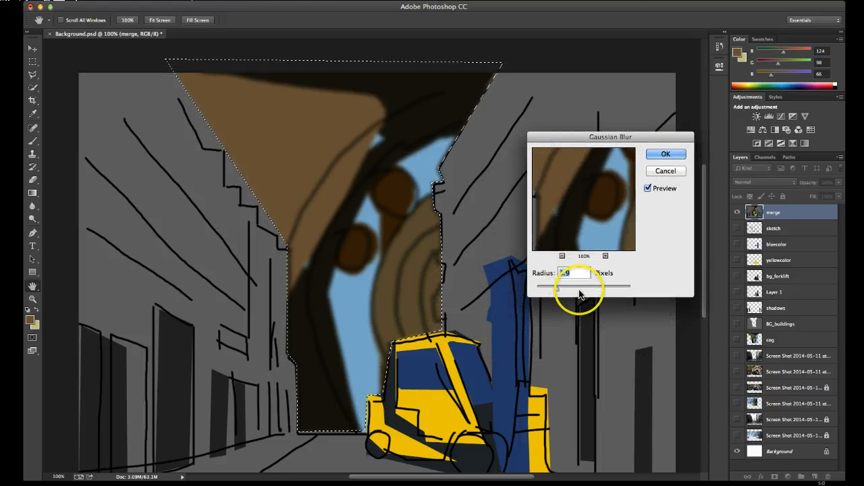
pyautogui.moveTo(557, 292); pyautogui.dragTo(556, 292)
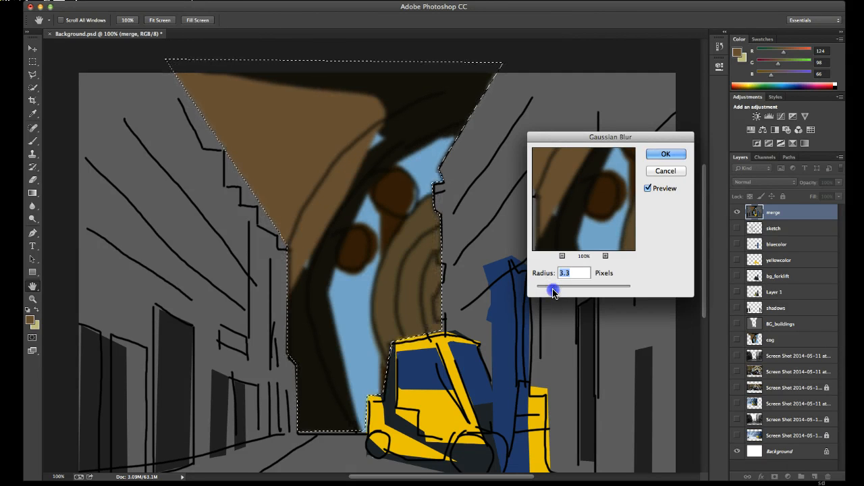
pyautogui.click(654, 156)
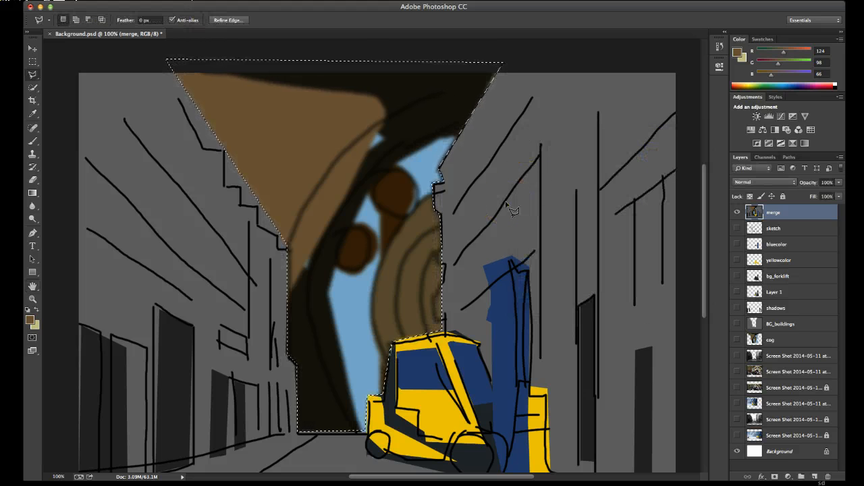
pyautogui.press('super+d')
# Outline the far end of the left building and the adjoining ground strip behind the forklift with a Polygonal Lasso selection.
pyautogui.moveTo(439, 311)
pyautogui.mouseDown()
pyautogui.moveTo(449, 226)
pyautogui.moveTo(425, 294)
pyautogui.moveTo(407, 270)
pyautogui.moveTo(410, 283)
pyautogui.mouseUp()
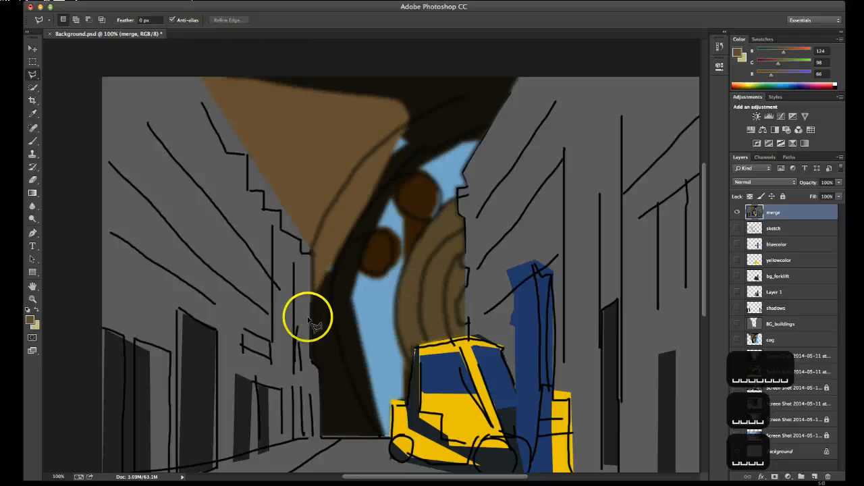
pyautogui.click(323, 438)
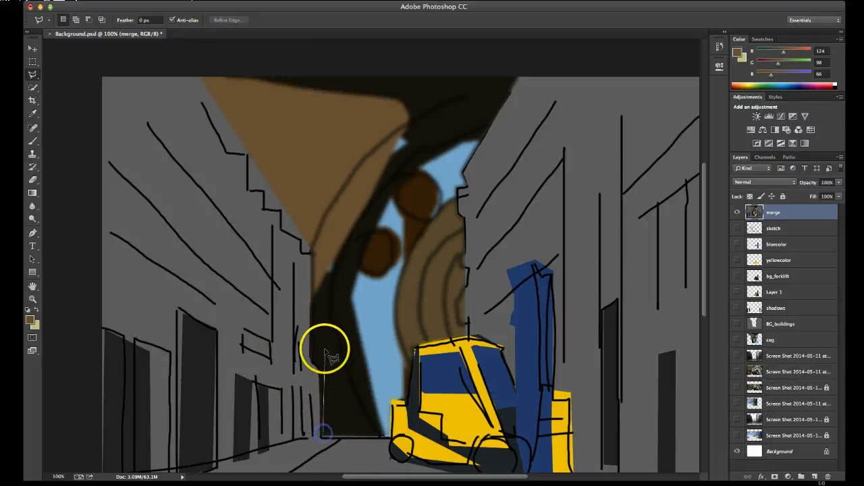
pyautogui.click(314, 242)
pyautogui.click(272, 180)
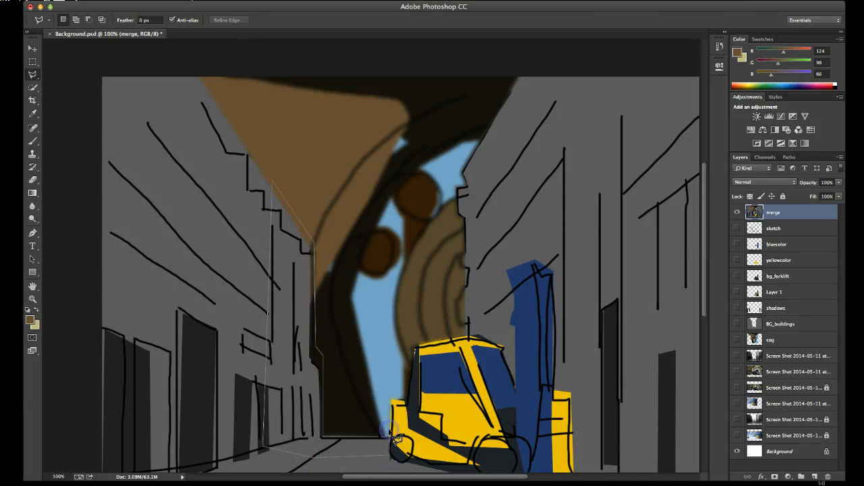
pyautogui.click(328, 428)
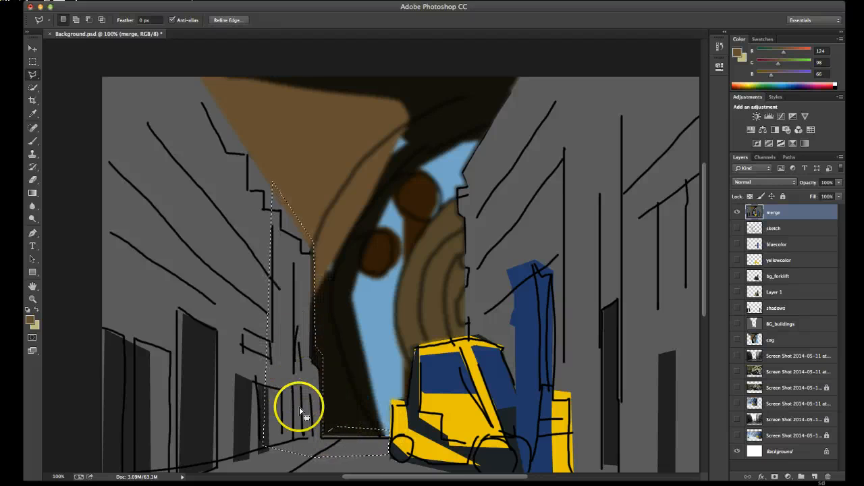
# Apply a Gaussian Blur with a 1.2-pixel radius to the selected left building end and clear the selection.
pyautogui.click(251, 0)
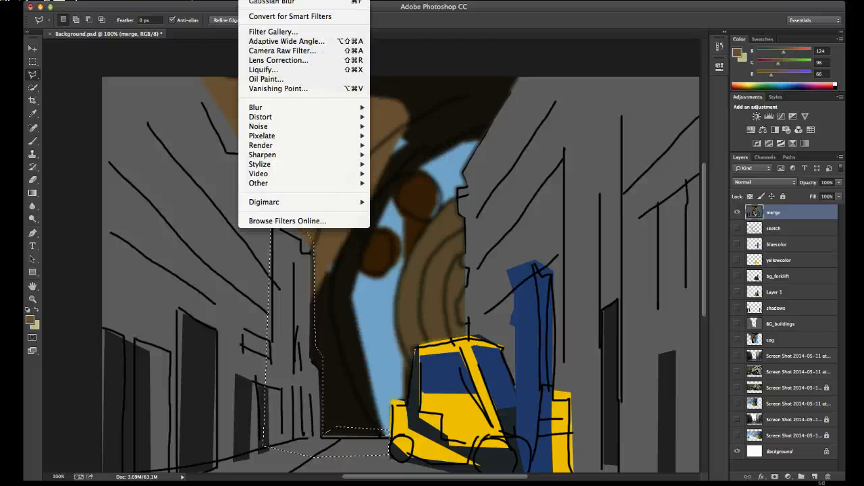
pyautogui.moveTo(346, 108)
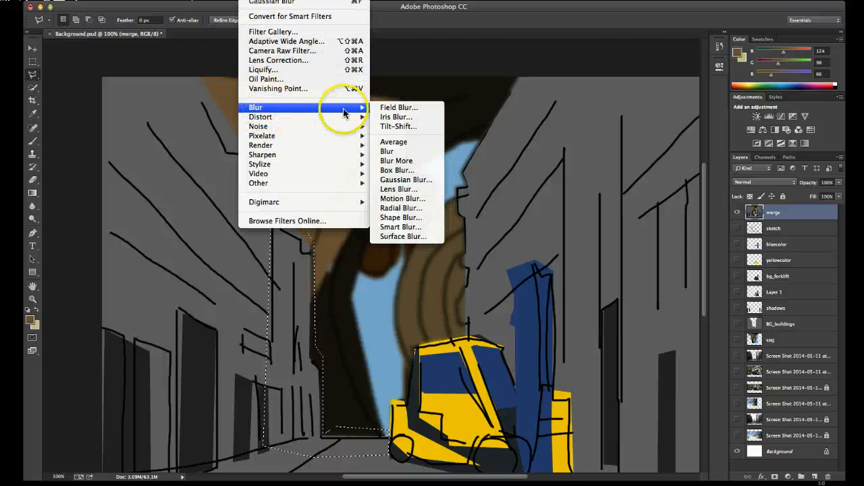
pyautogui.click(398, 181)
pyautogui.click(553, 291)
pyautogui.moveTo(543, 292); pyautogui.dragTo(543, 292)
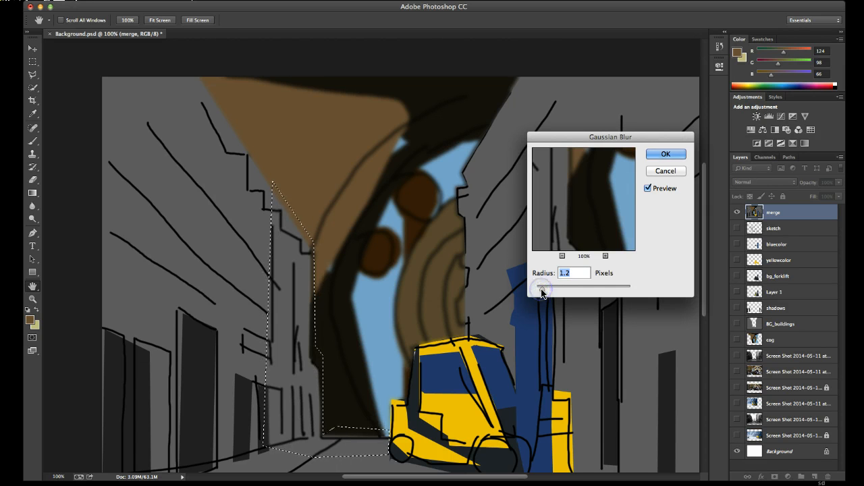
pyautogui.click(664, 155)
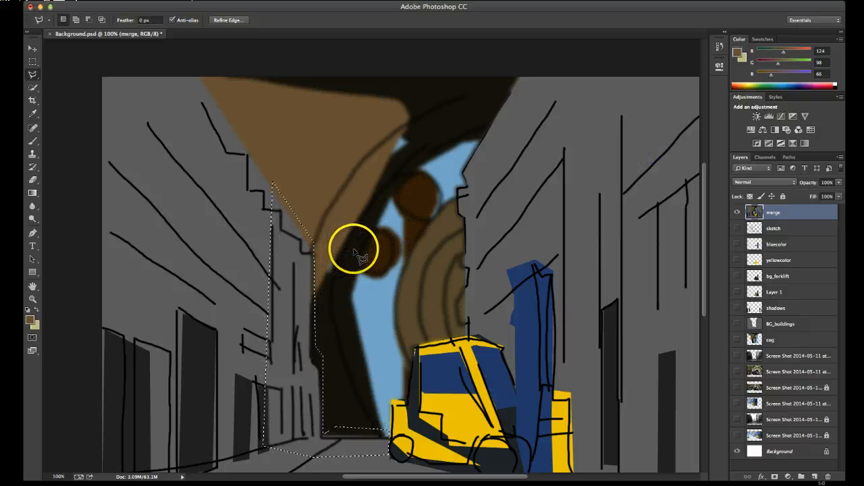
pyautogui.press('super+d')
# Outline the far edge of the right building above the forklift cab with a Polygonal Lasso selection.
pyautogui.moveTo(367, 331); pyautogui.dragTo(370, 250)
pyautogui.moveTo(386, 196); pyautogui.dragTo(351, 266)
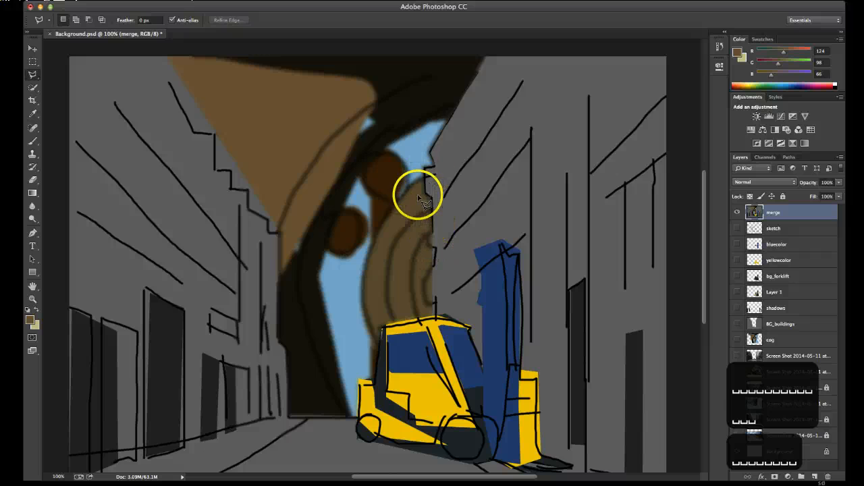
pyautogui.press('l')
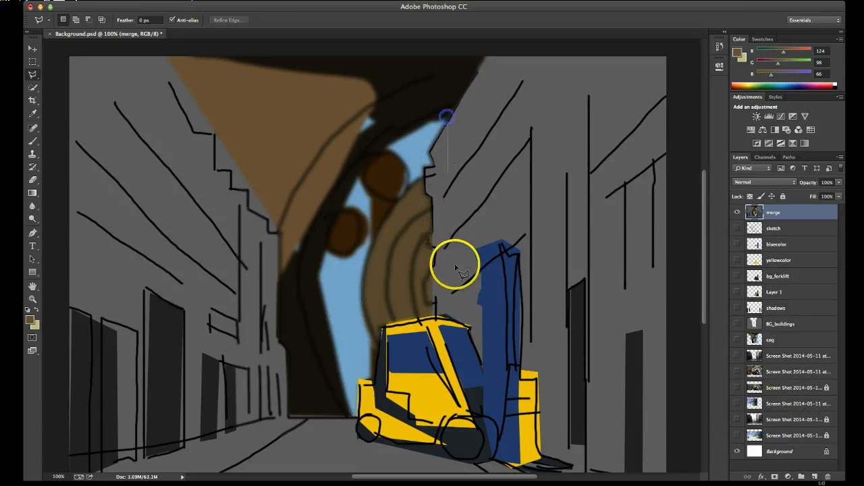
pyautogui.click(423, 317)
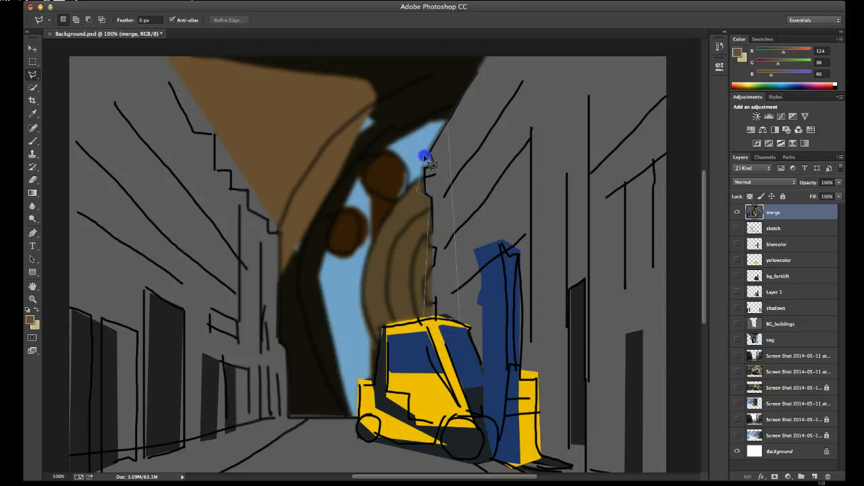
# Apply a Gaussian Blur with a 1.2-pixel radius to the selected right building edge and clear the selection.
pyautogui.click(253, 1)
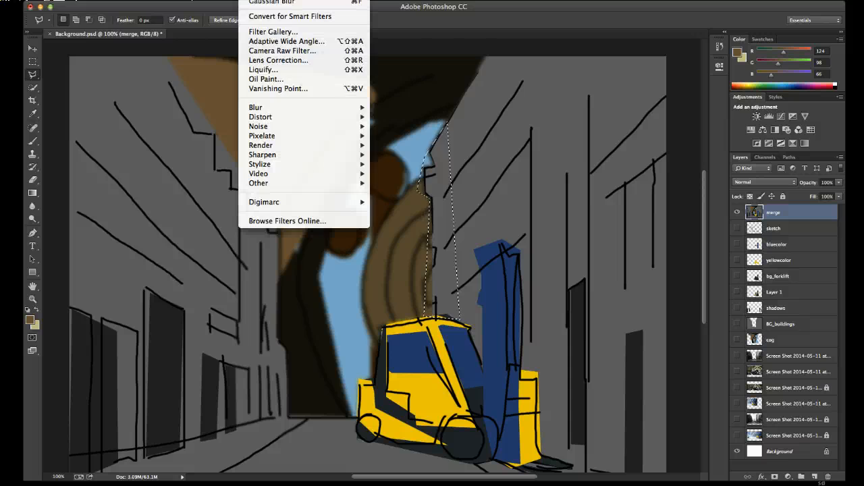
pyautogui.moveTo(280, 101)
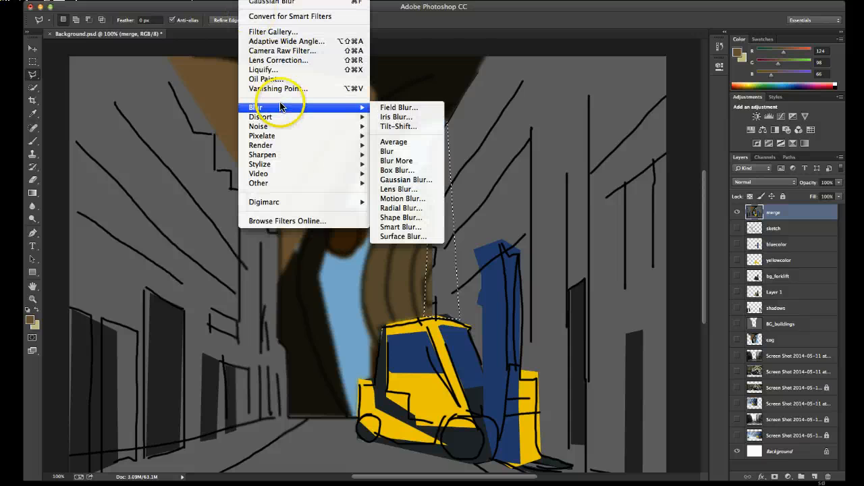
pyautogui.click(385, 181)
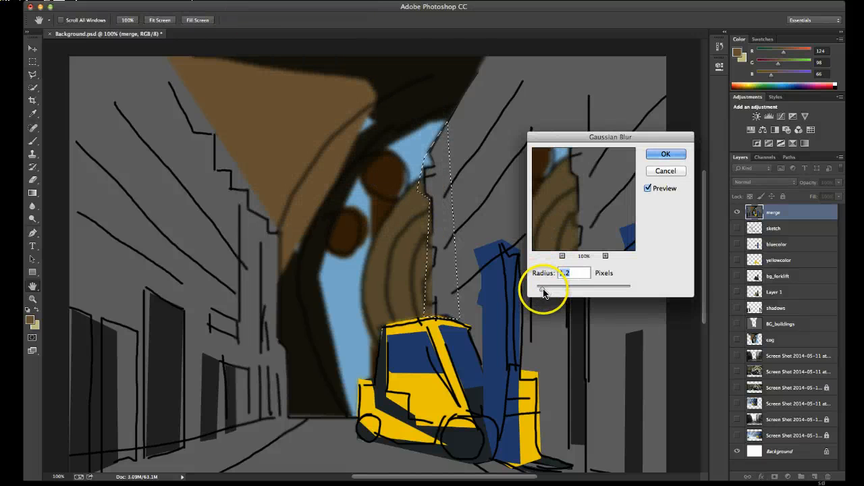
pyautogui.click(664, 155)
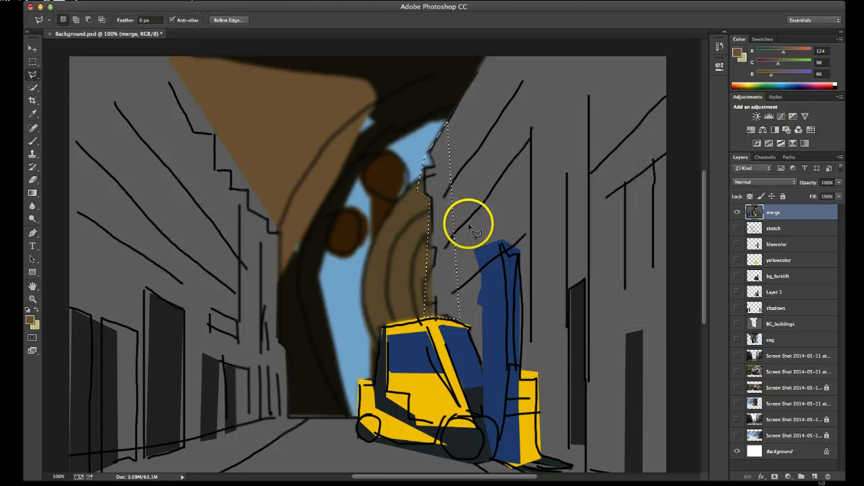
pyautogui.press('super+d')
# Place the grunge texture image "Screen Shot 2014-05-11 at 9.33.18 PM" from the Desktop as an embedded file.
pyautogui.moveTo(395, 314)
pyautogui.mouseDown()
pyautogui.moveTo(415, 277)
pyautogui.moveTo(402, 298)
pyautogui.mouseUp()
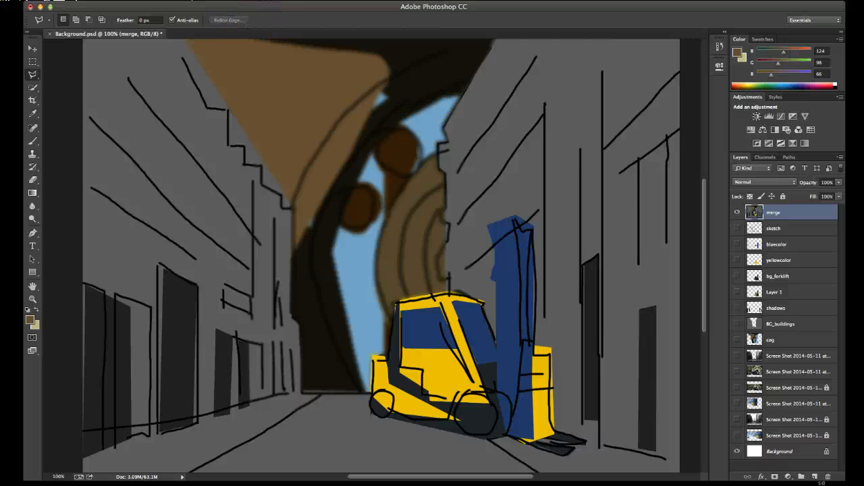
pyautogui.click(92, 1)
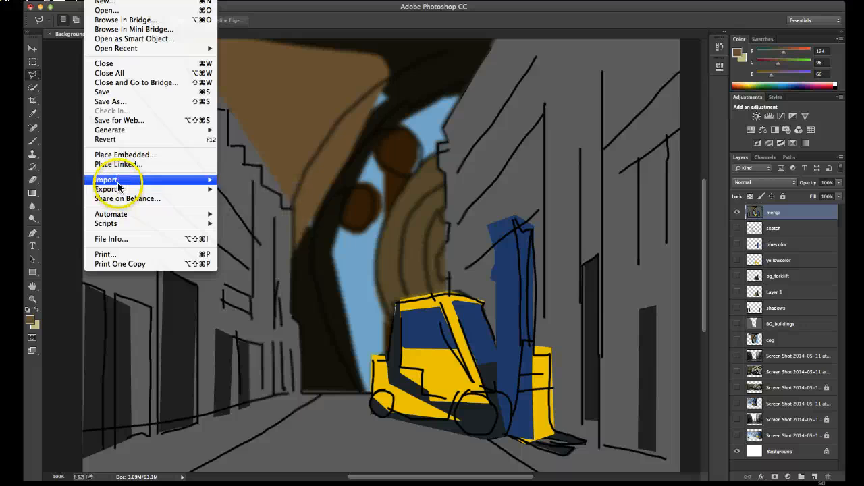
pyautogui.moveTo(118, 183)
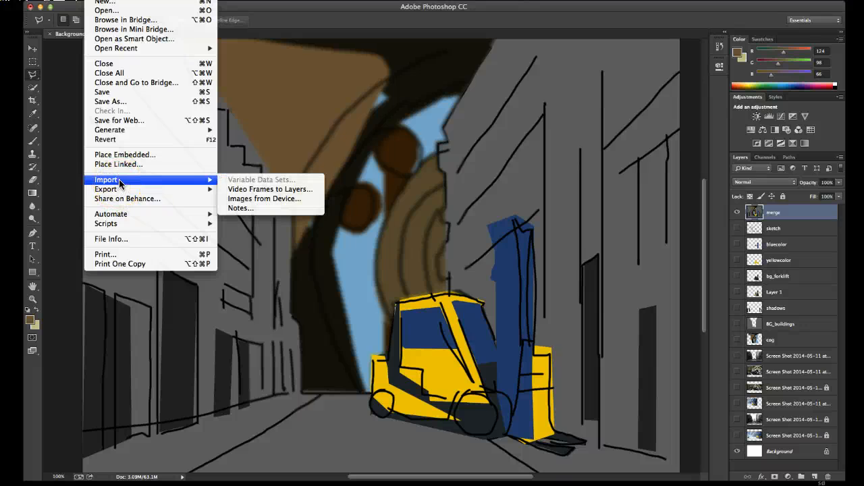
pyautogui.click(116, 155)
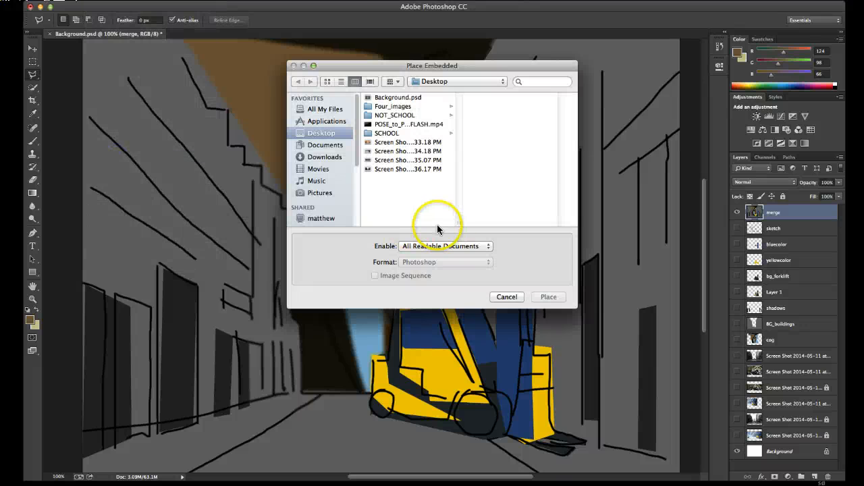
pyautogui.click(392, 141)
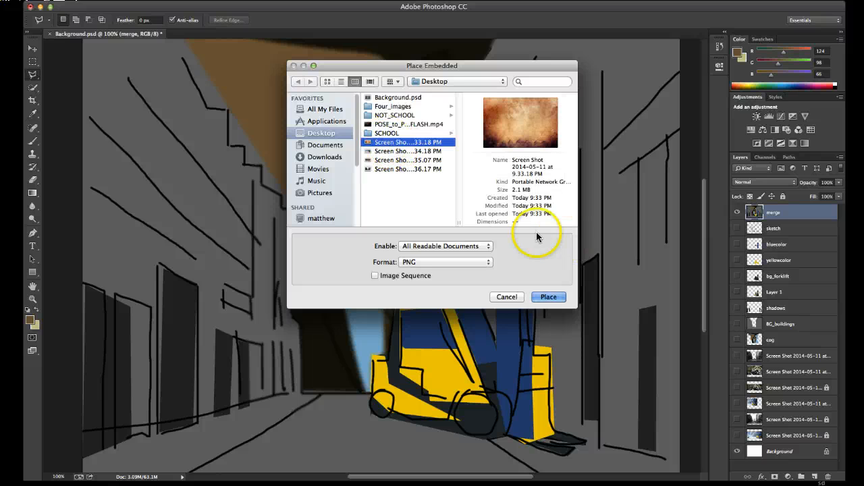
pyautogui.click(548, 297)
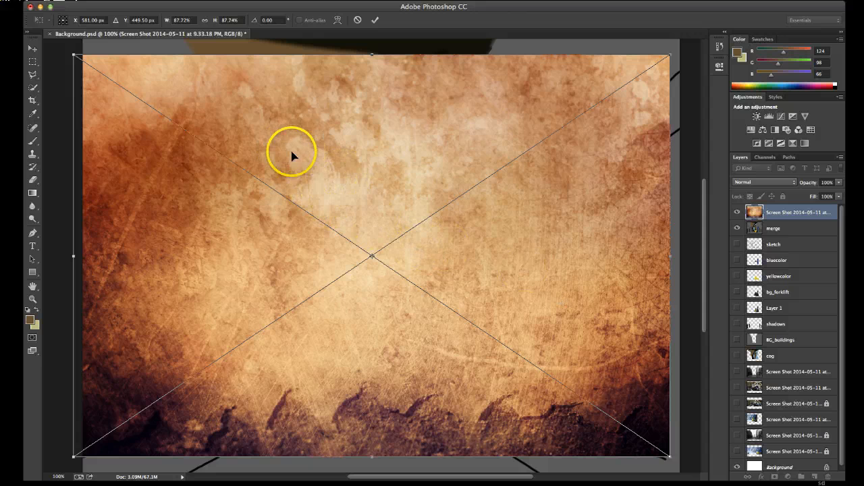
# Enlarge the placed texture to about 91% so it spans the canvas width and commit the placement.
pyautogui.moveTo(297, 143); pyautogui.dragTo(308, 162)
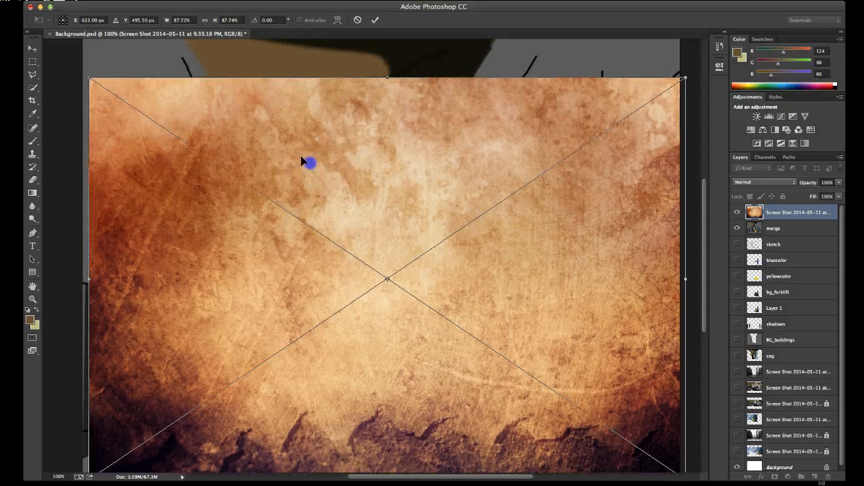
pyautogui.moveTo(88, 77); pyautogui.dragTo(67, 59)
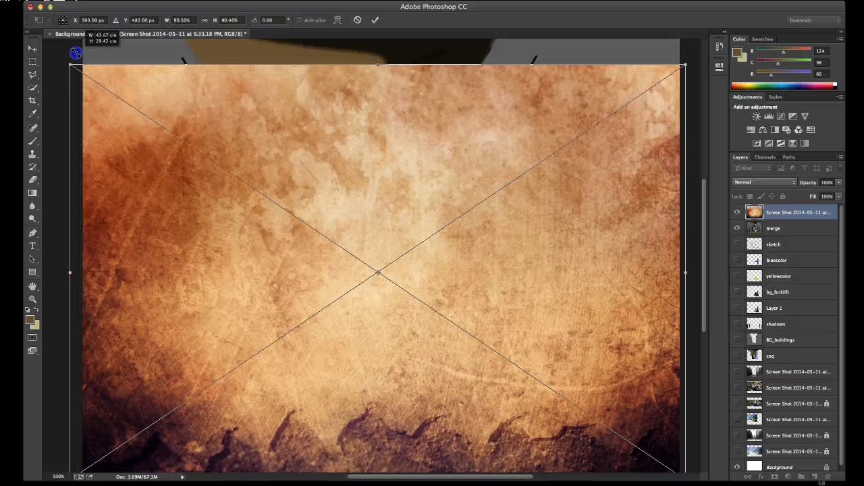
pyautogui.moveTo(148, 120); pyautogui.dragTo(165, 117)
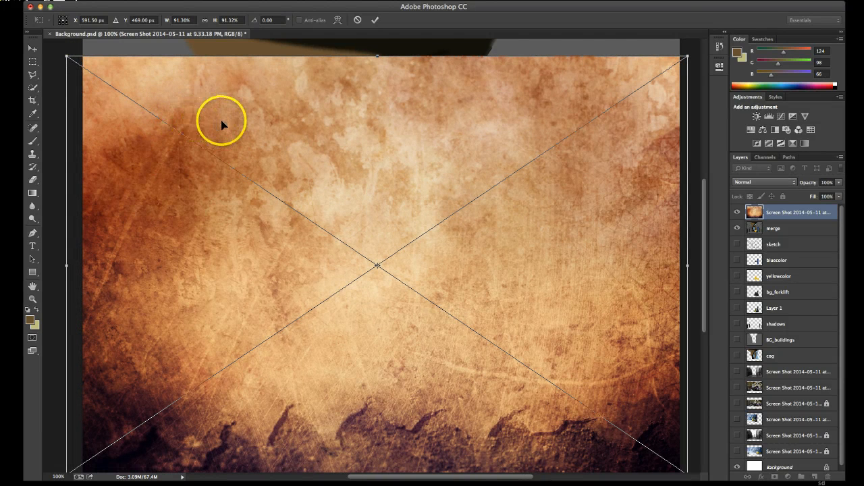
pyautogui.doubleClick(238, 118)
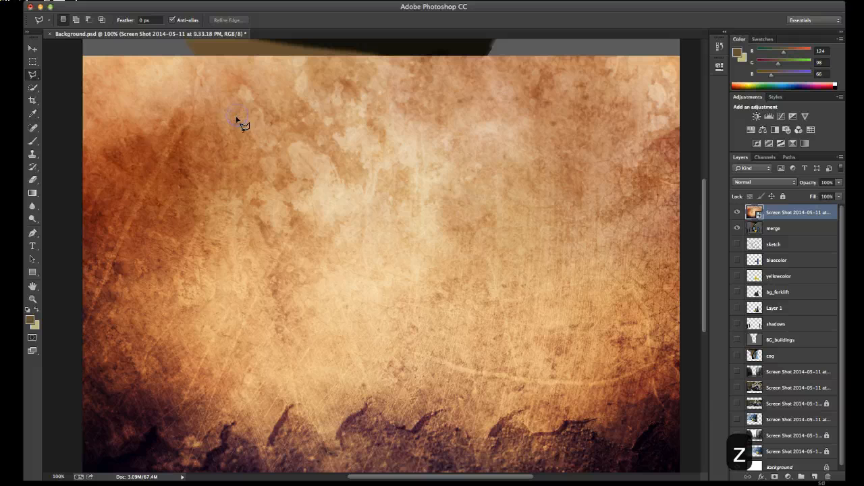
# Move the texture up and stretch it to about 92% width and 103% height to cover the whole canvas.
pyautogui.press('z')
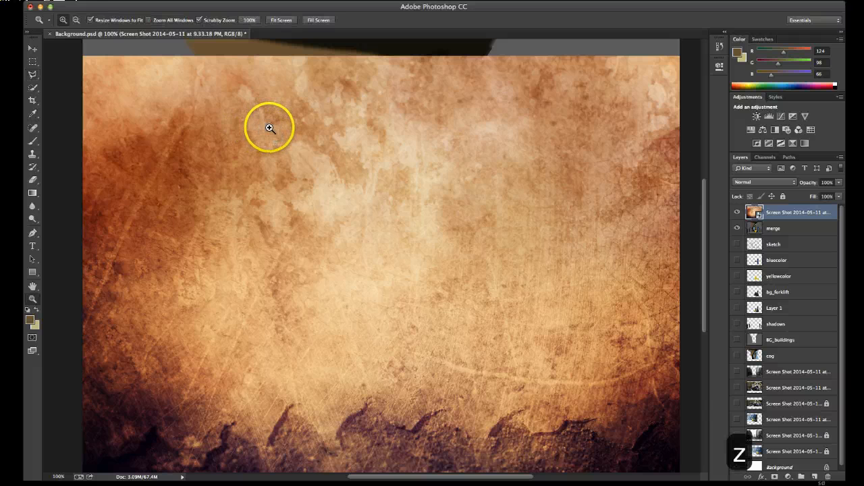
pyautogui.keyDown('alt'); pyautogui.click(285, 132); pyautogui.keyUp('alt')
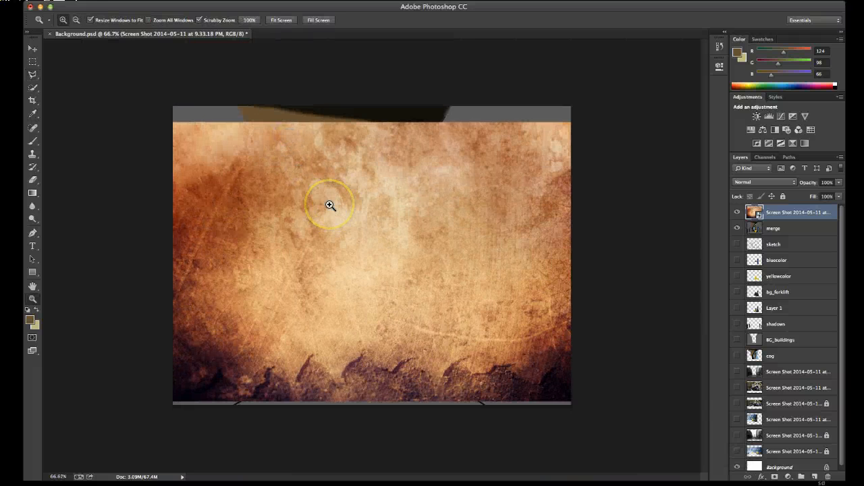
pyautogui.press('v')
pyautogui.moveTo(316, 211); pyautogui.dragTo(320, 186)
pyautogui.moveTo(574, 376); pyautogui.dragTo(579, 412)
pyautogui.click(488, 279)
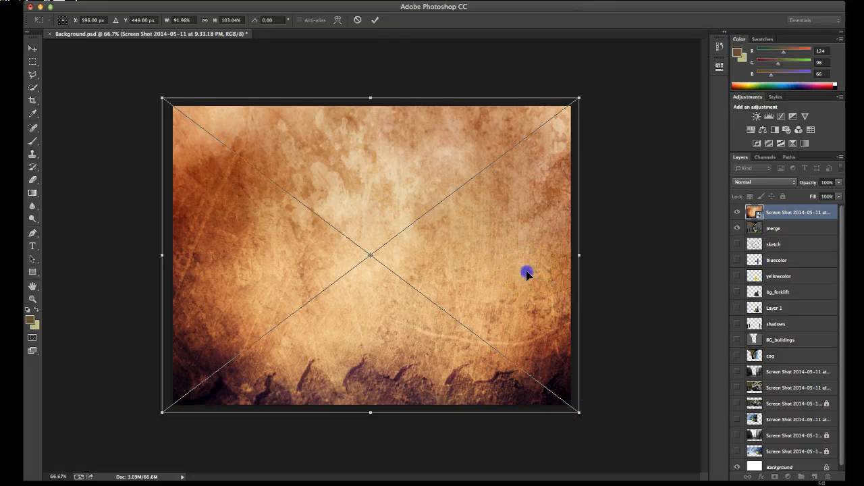
pyautogui.click(591, 266)
pyautogui.click(492, 264)
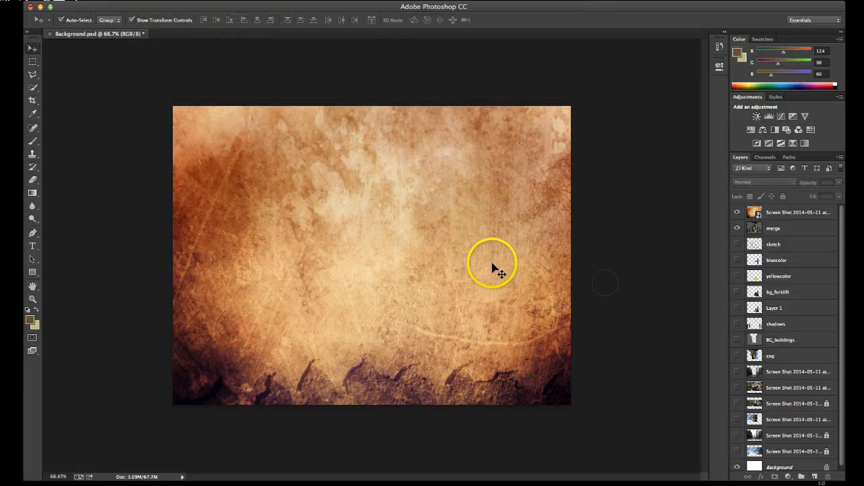
# Set the texture layer's blending mode to Multiply and deselect the layer.
pyautogui.click(443, 251)
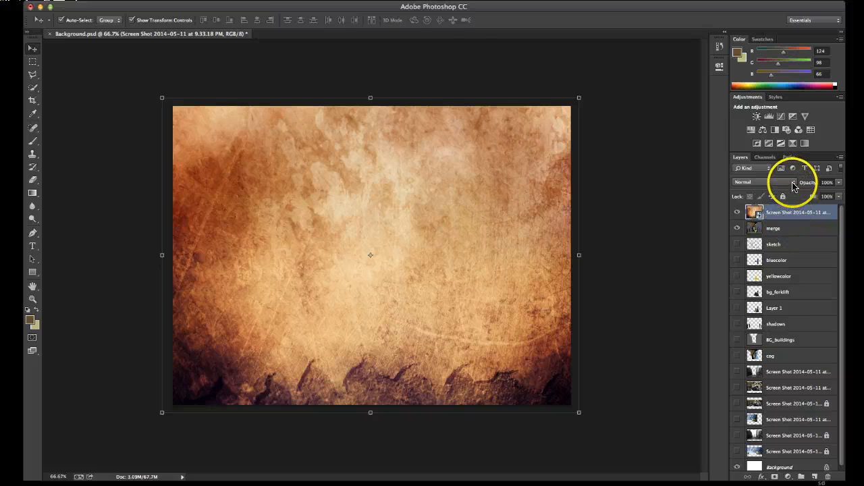
pyautogui.click(793, 186)
pyautogui.click(768, 207)
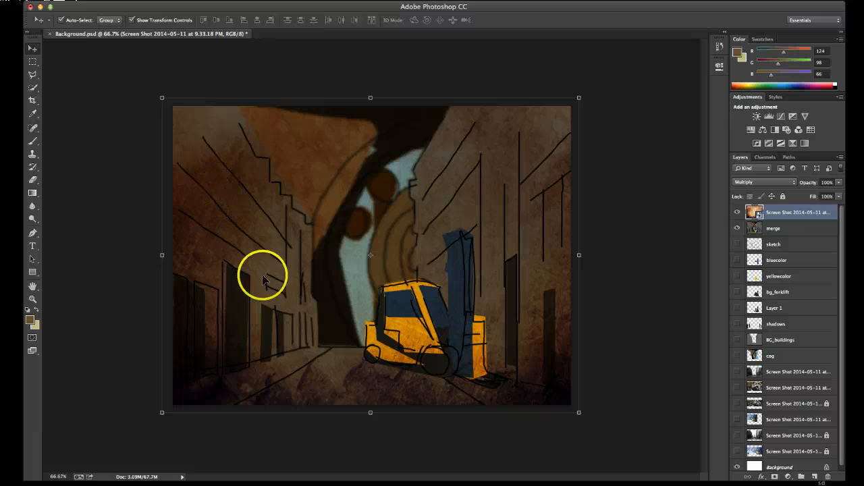
pyautogui.click(613, 324)
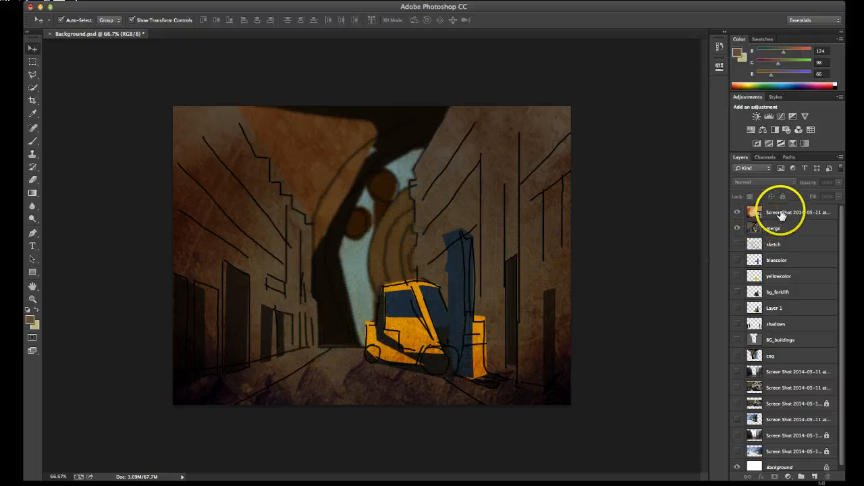
# Reduce the grunge texture layer's opacity to 73% and deselect the layer.
pyautogui.click(782, 215)
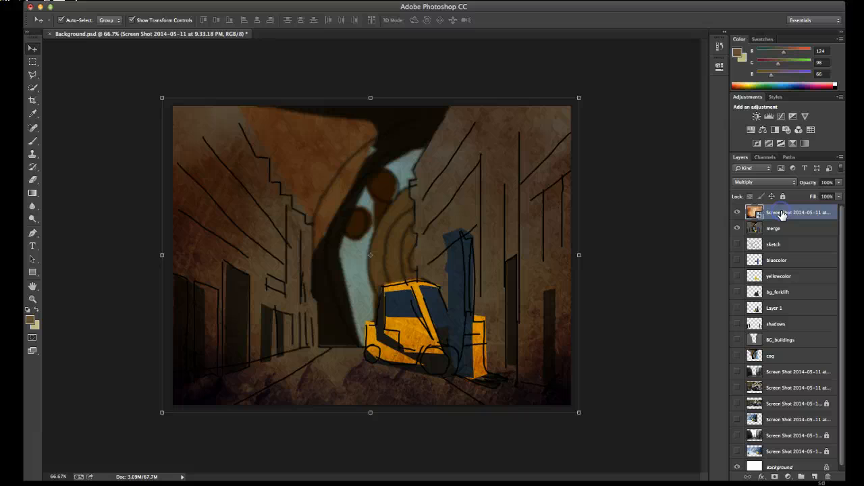
pyautogui.click(841, 184)
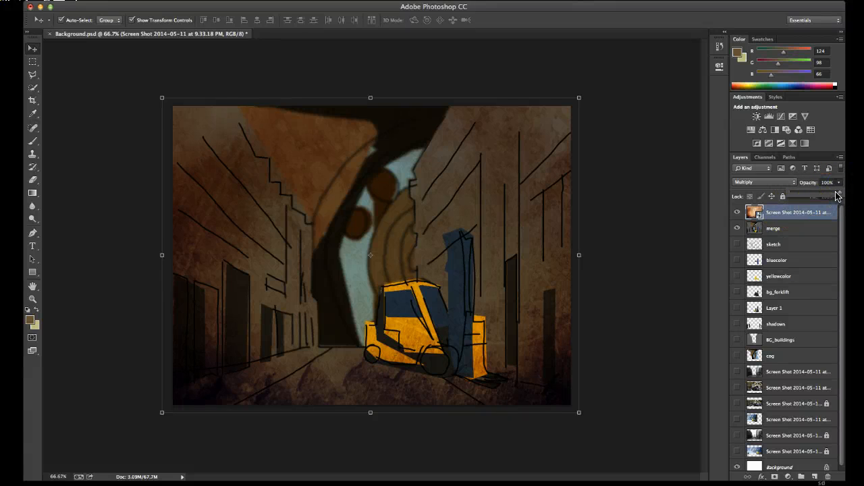
pyautogui.moveTo(804, 196); pyautogui.dragTo(806, 196)
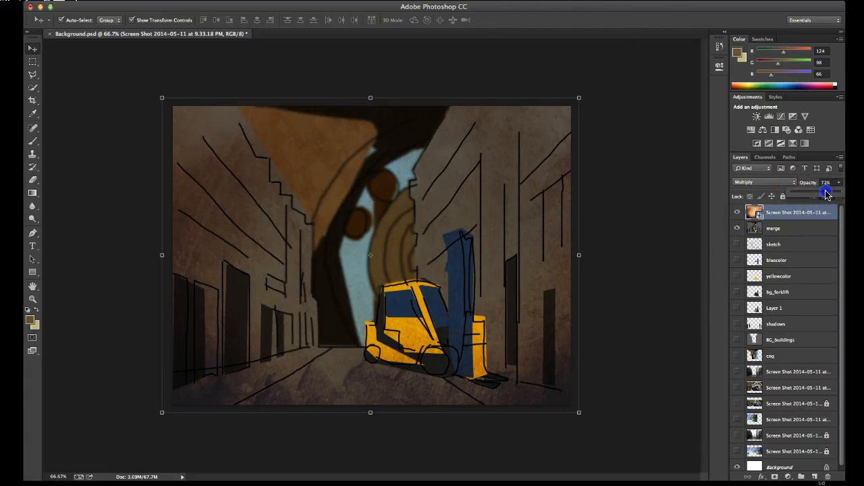
pyautogui.click(635, 262)
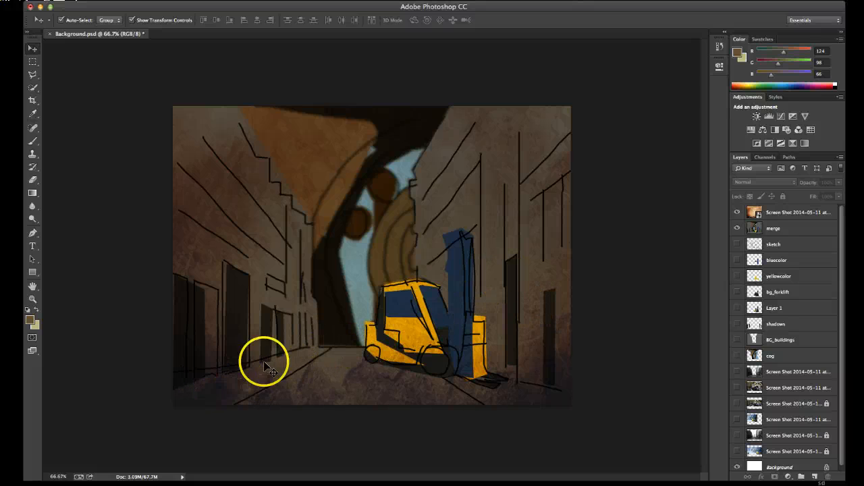
# Duplicate the grunge texture layer and hide the original beneath the copy.
pyautogui.click(777, 214)
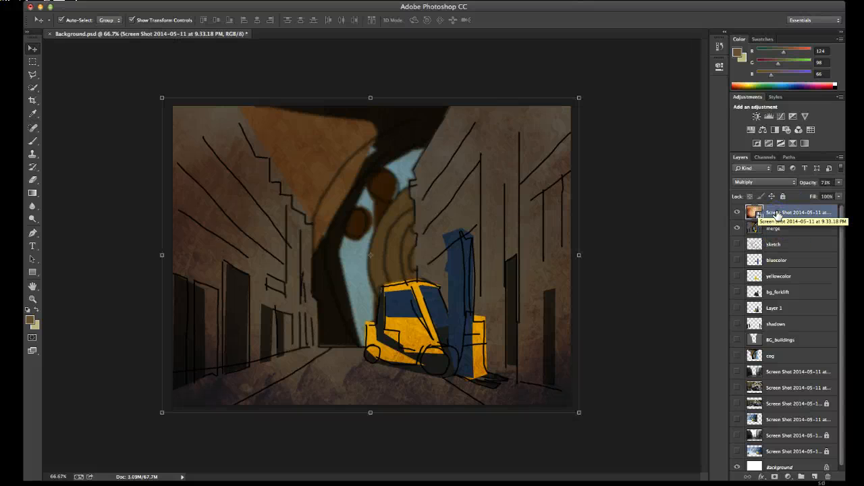
pyautogui.press('super+j')
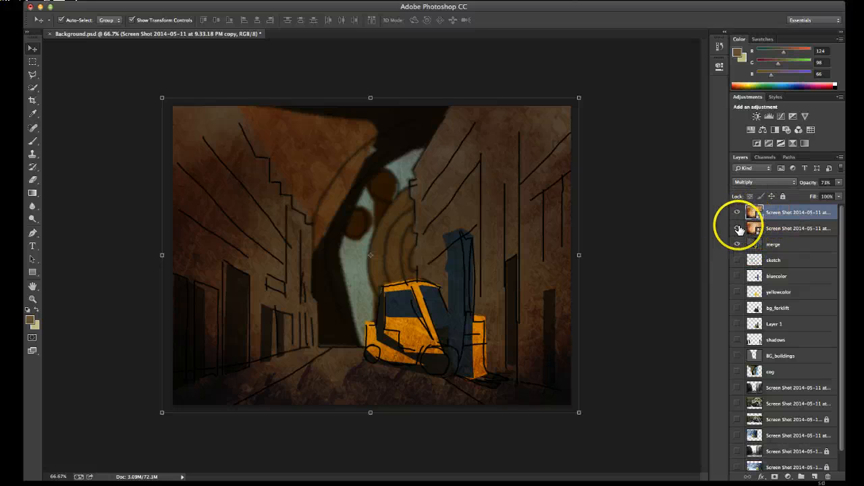
pyautogui.click(738, 229)
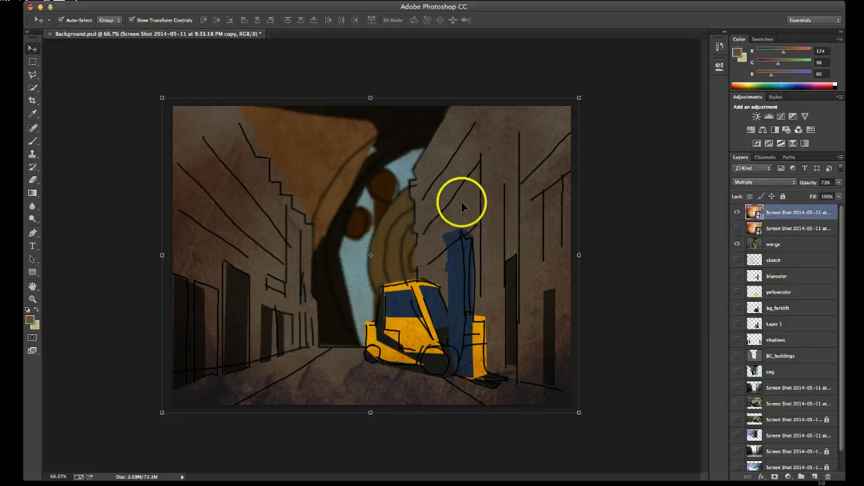
# Flip the texture copy both ways to about -92% width and -103% height, move it down over the ground, and commit the transform.
pyautogui.moveTo(503, 189)
pyautogui.mouseDown()
pyautogui.moveTo(497, 183)
pyautogui.moveTo(498, 206)
pyautogui.moveTo(504, 174)
pyautogui.moveTo(505, 182)
pyautogui.mouseUp()
pyautogui.moveTo(162, 86); pyautogui.dragTo(541, 379)
pyautogui.moveTo(493, 127); pyautogui.dragTo(486, 372)
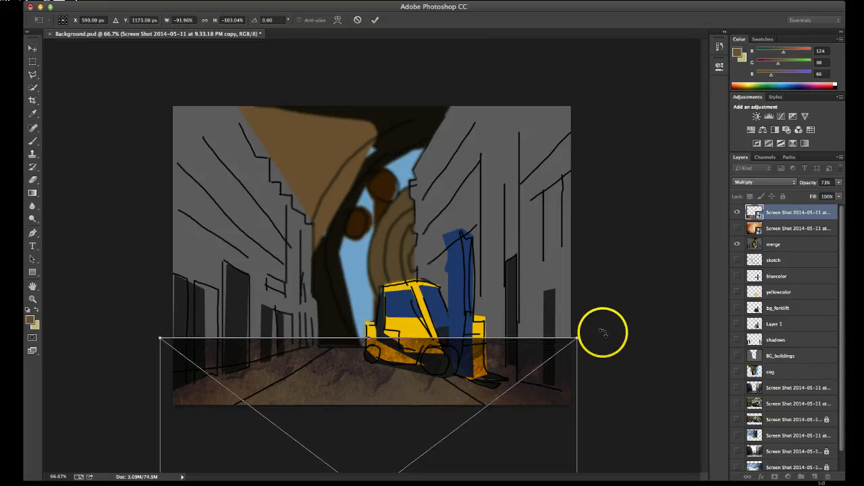
pyautogui.click(27, 45)
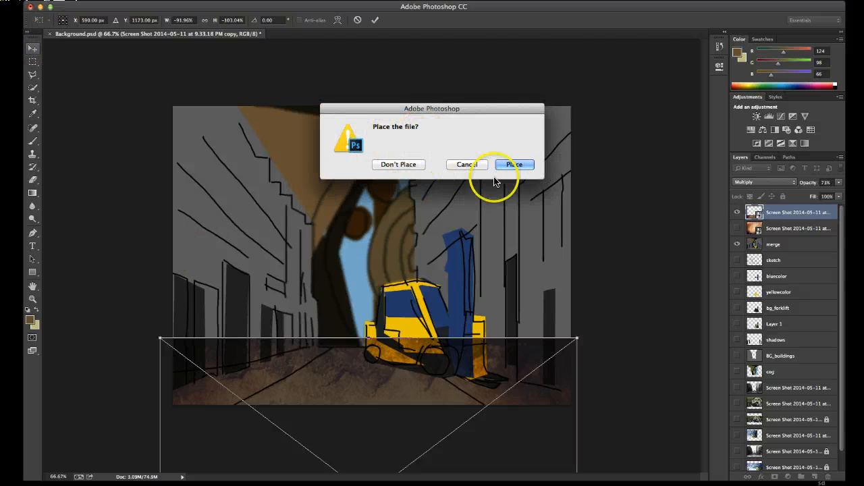
pyautogui.click(512, 165)
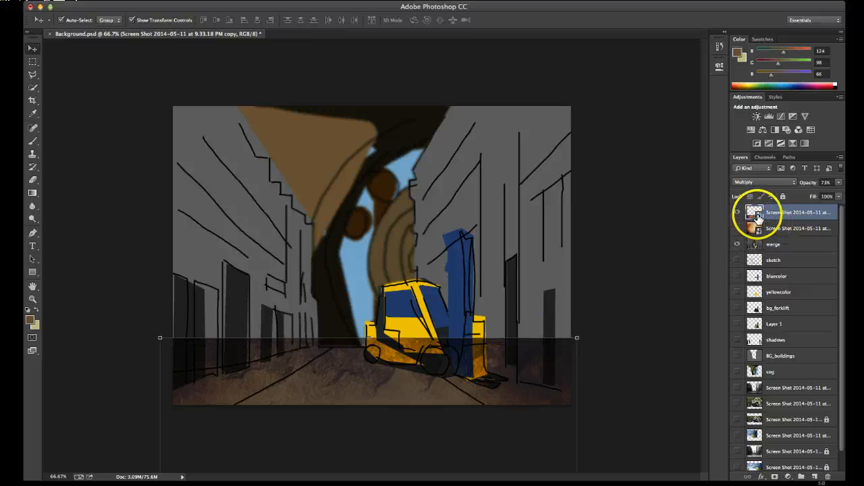
# Rasterize the texture copy's smart object so that the Eraser can edit it.
pyautogui.press('e')
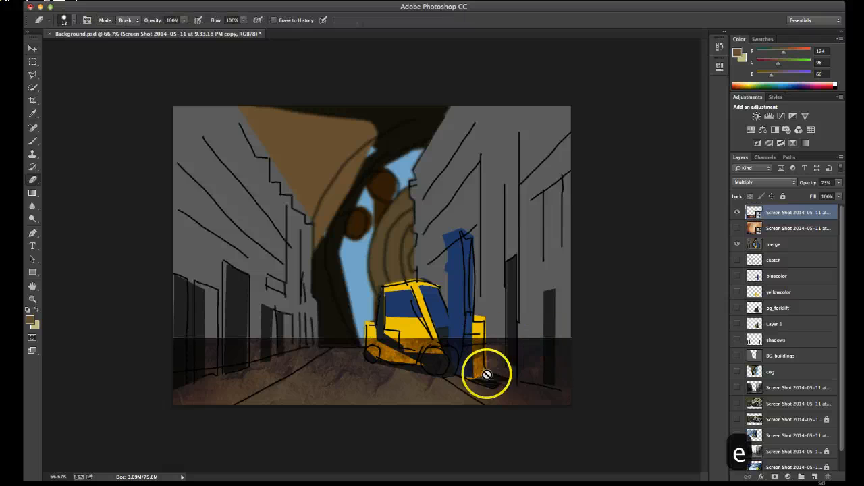
pyautogui.click(414, 387)
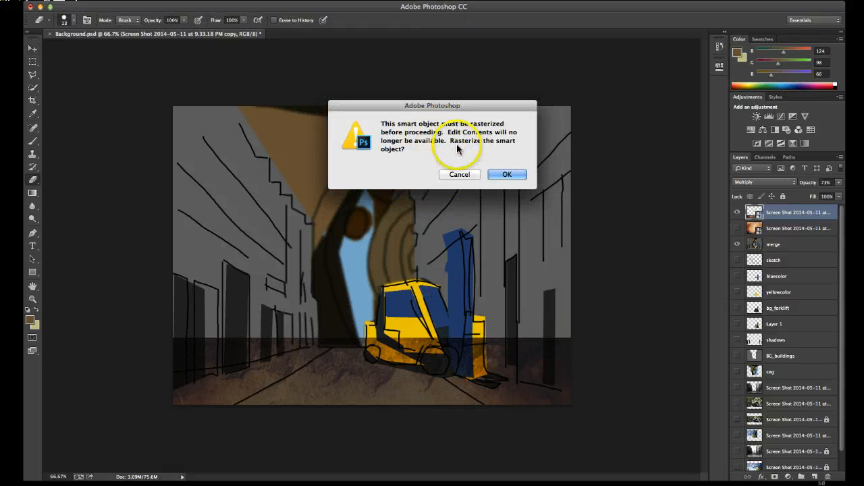
pyautogui.click(499, 174)
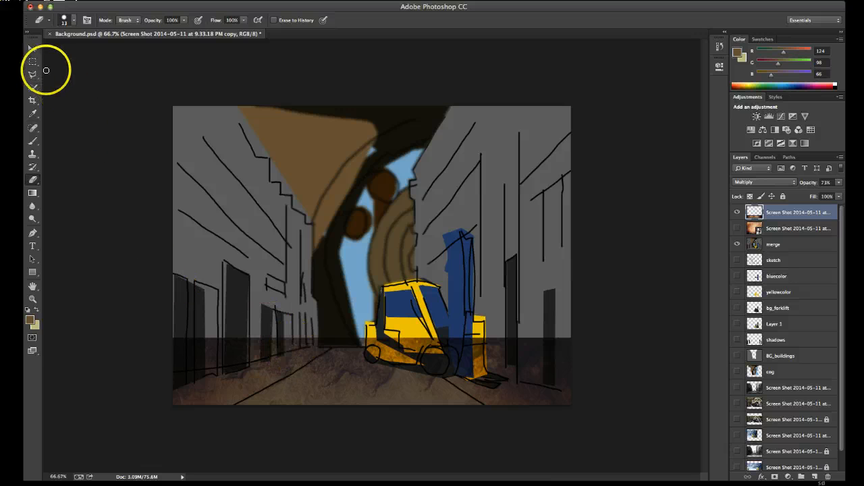
# Outline the street ground with the Polygonal Lasso, following the building bases and the forklift's lower edge and extending below the canvas.
pyautogui.click(30, 77)
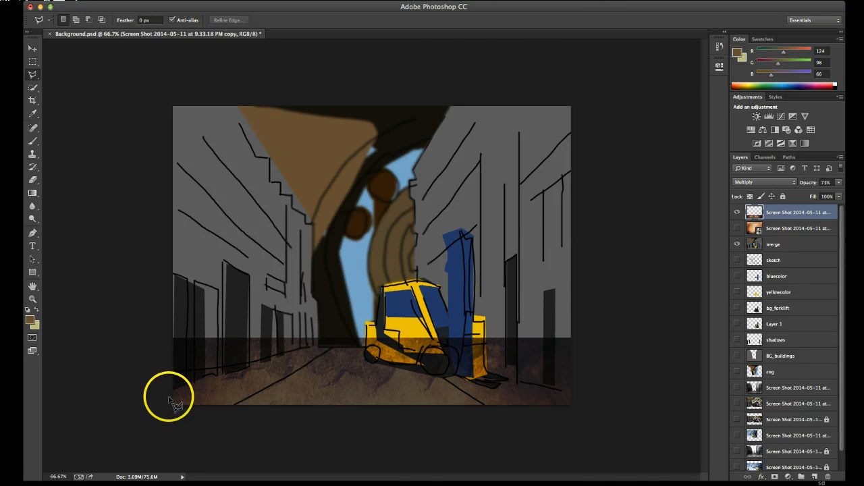
pyautogui.click(175, 395)
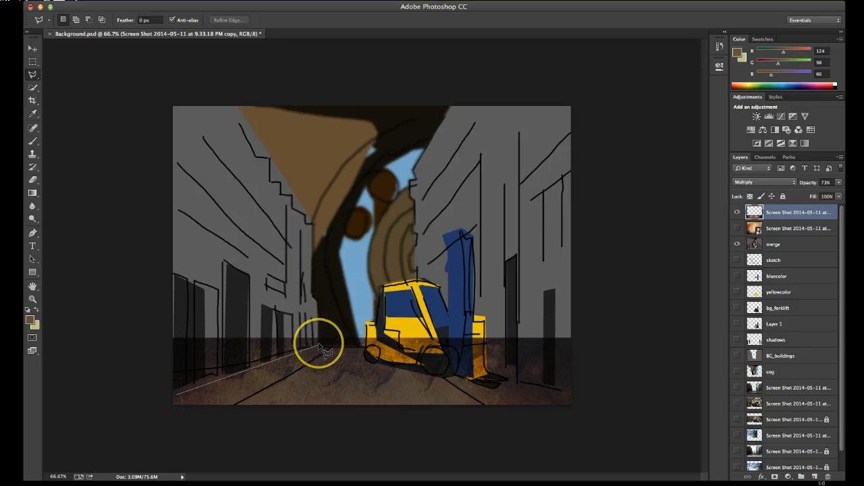
pyautogui.click(319, 344)
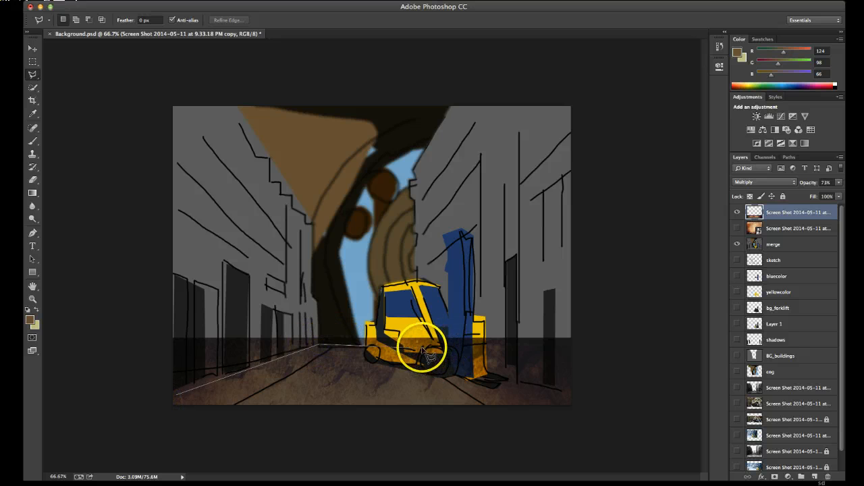
pyautogui.click(363, 347)
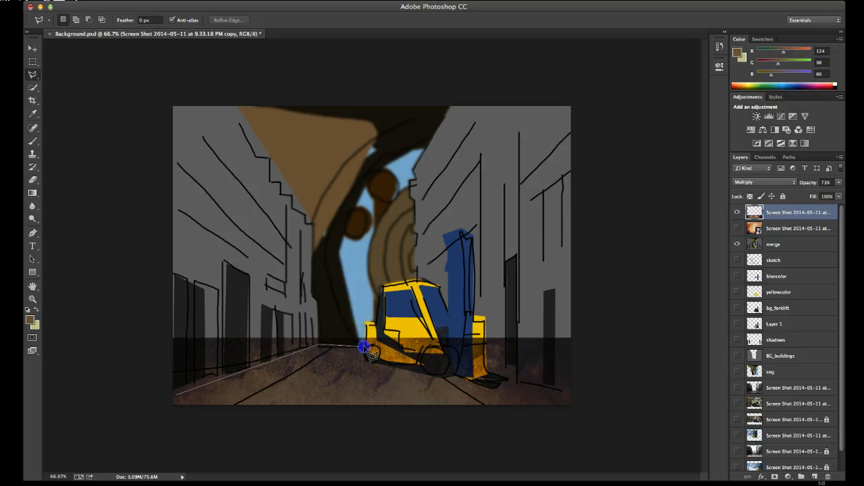
pyautogui.click(456, 372)
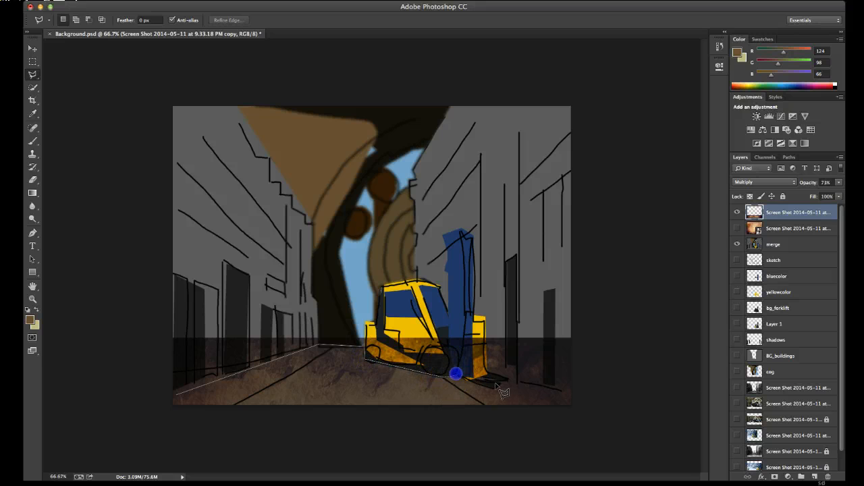
pyautogui.click(584, 394)
pyautogui.click(584, 443)
pyautogui.click(142, 431)
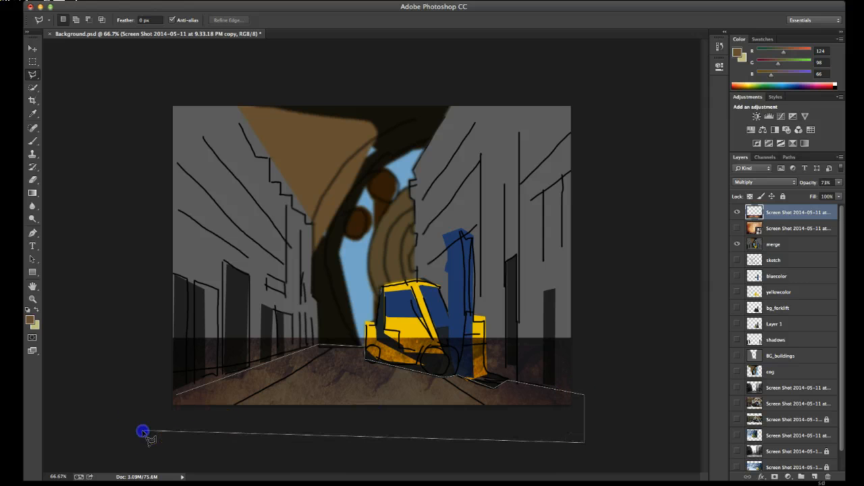
pyautogui.doubleClick(145, 405)
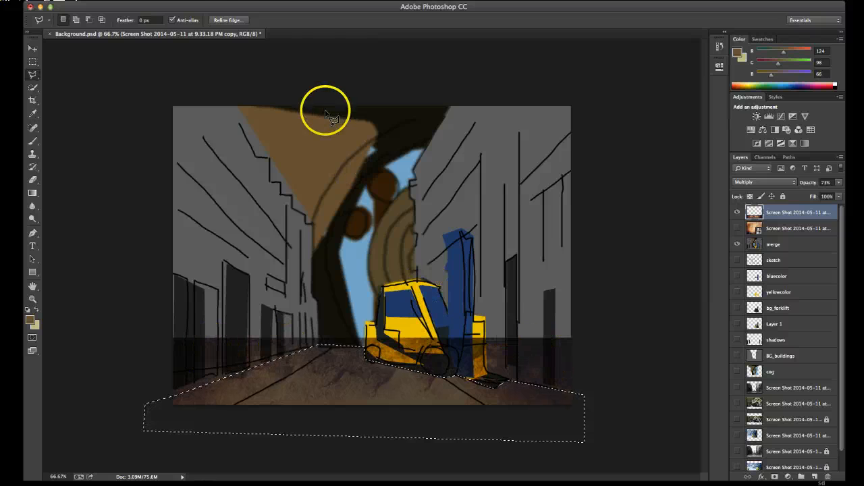
# Invert the ground selection, delete the copied texture outside the street, and clear the selection.
pyautogui.click(215, 1)
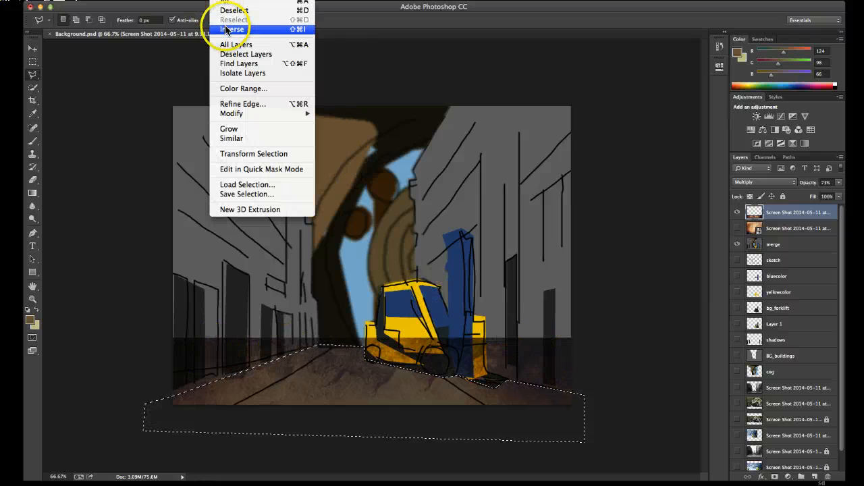
pyautogui.click(227, 29)
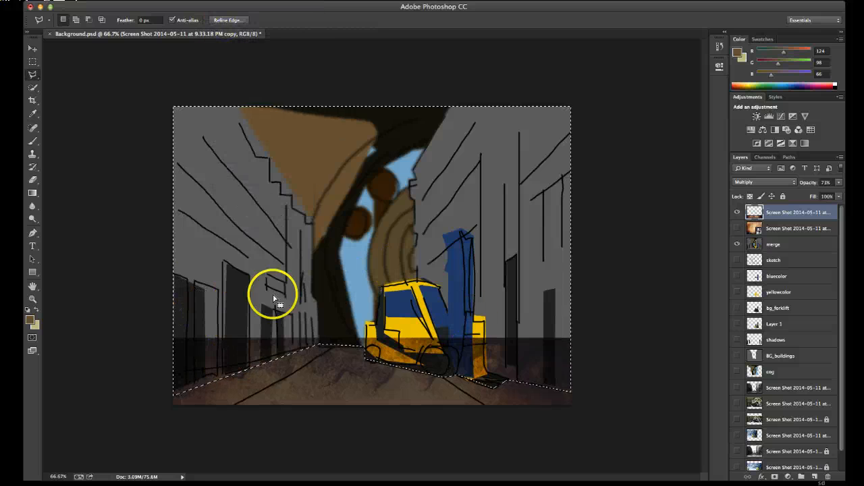
pyautogui.press('e')
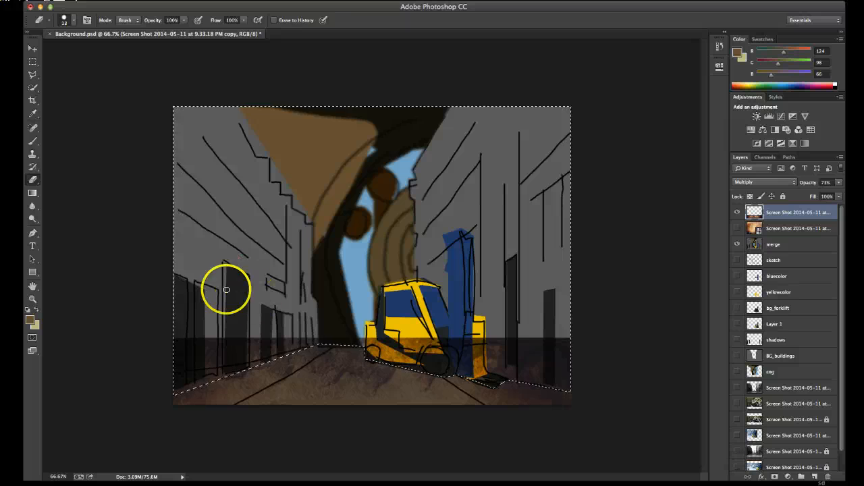
pyautogui.press('BackSpace')
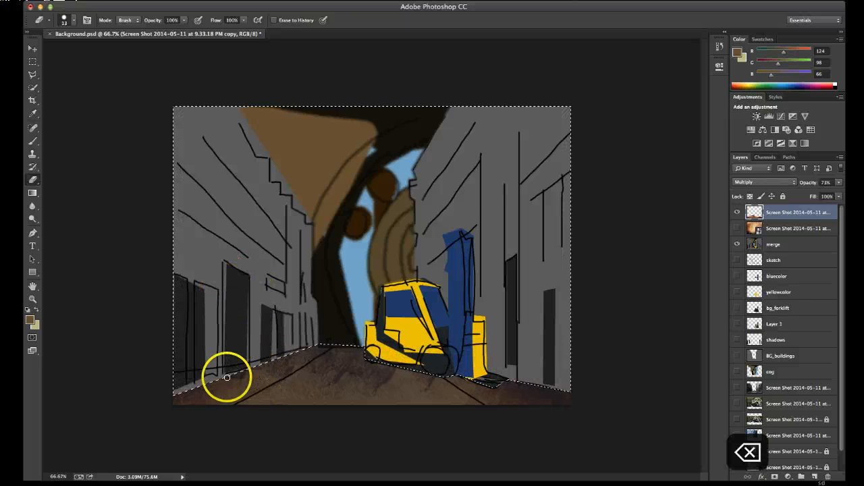
pyautogui.click(31, 50)
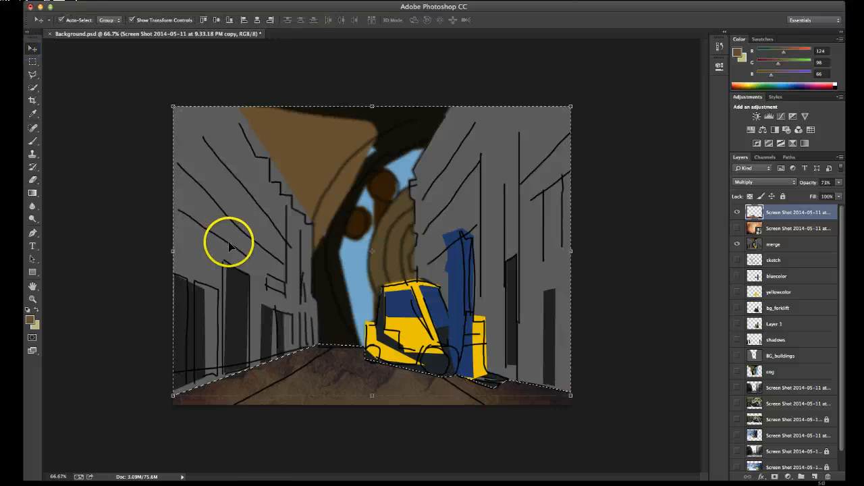
pyautogui.press('super+d')
# Show the original grunge texture layer again and save the document.
pyautogui.moveTo(607, 274); pyautogui.dragTo(644, 260)
pyautogui.click(721, 196)
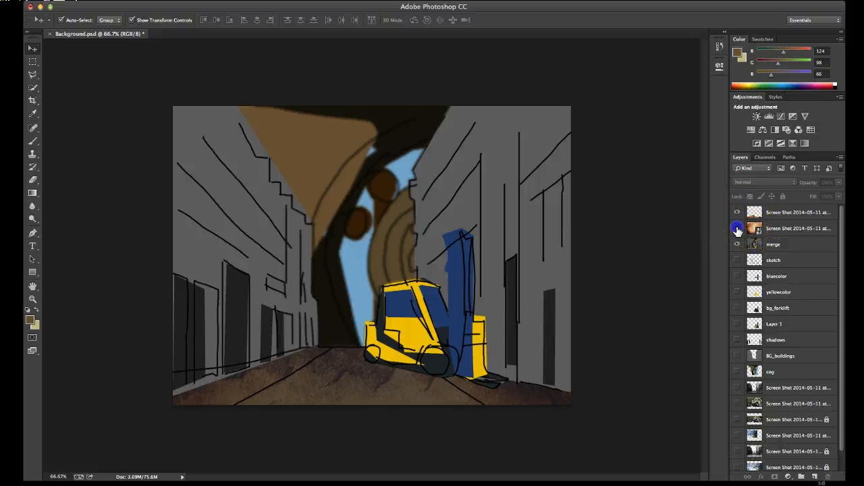
pyautogui.click(737, 230)
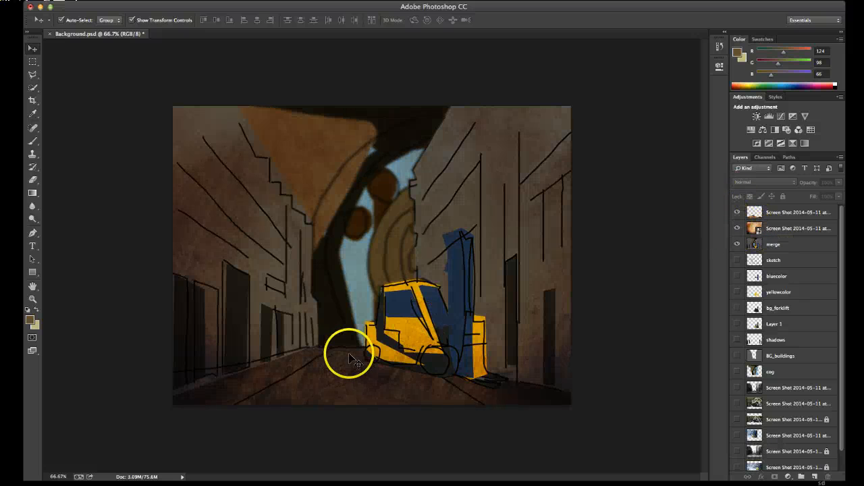
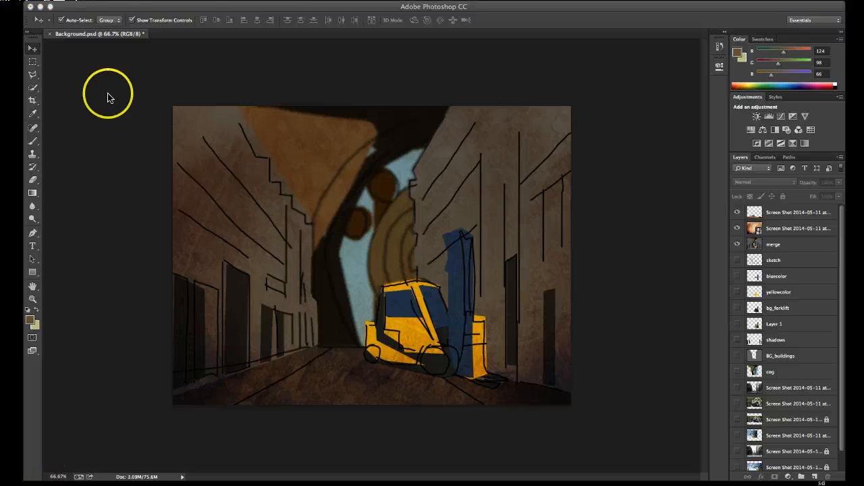
pyautogui.click(102, 1)
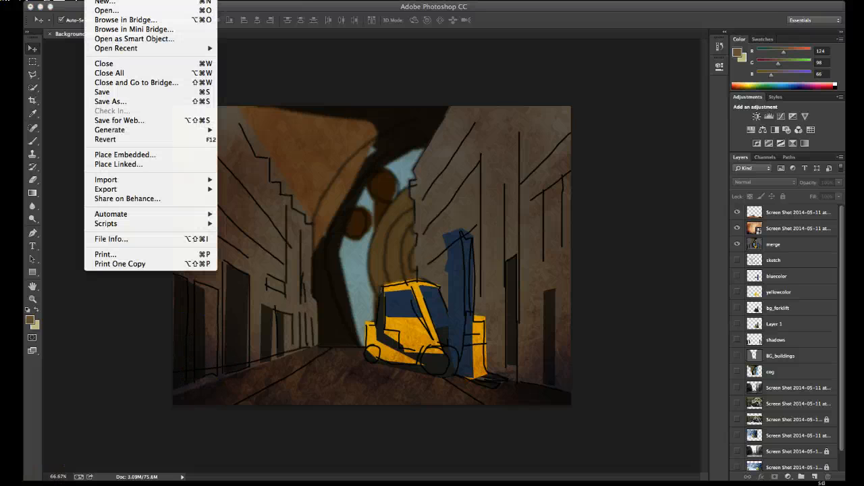
pyautogui.click(108, 87)
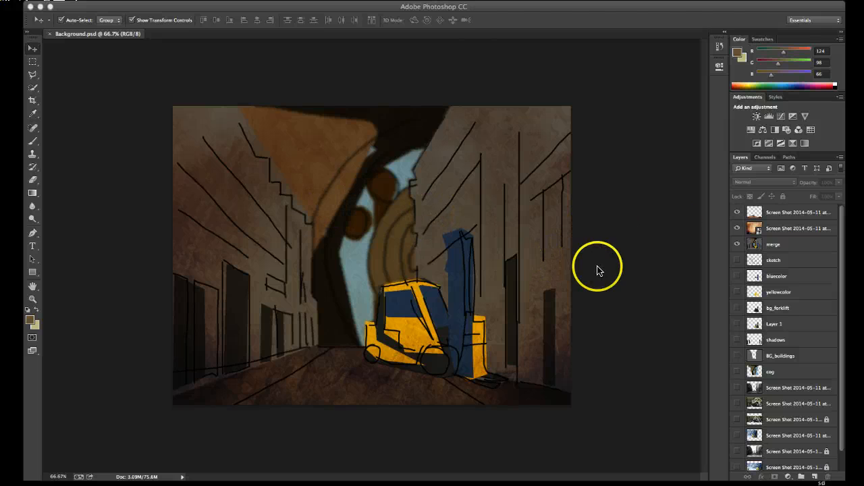
# Duplicate the two grunge texture layers and the merge layer together within Background.psd.
pyautogui.click(780, 213)
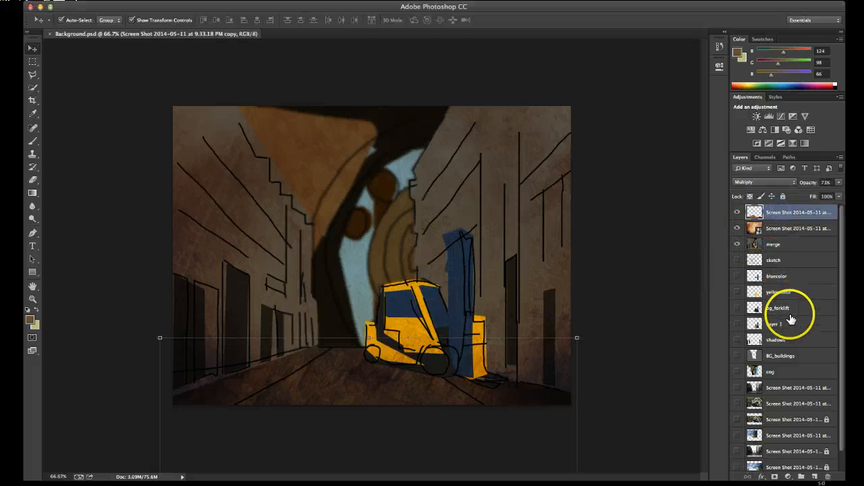
pyautogui.keyDown('shift'); pyautogui.click(787, 245); pyautogui.keyUp('shift')
pyautogui.rightClick(781, 230)
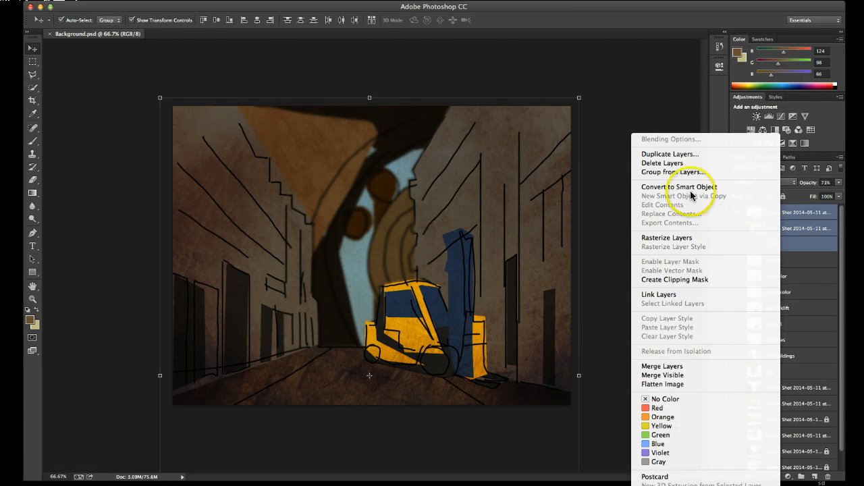
pyautogui.click(685, 154)
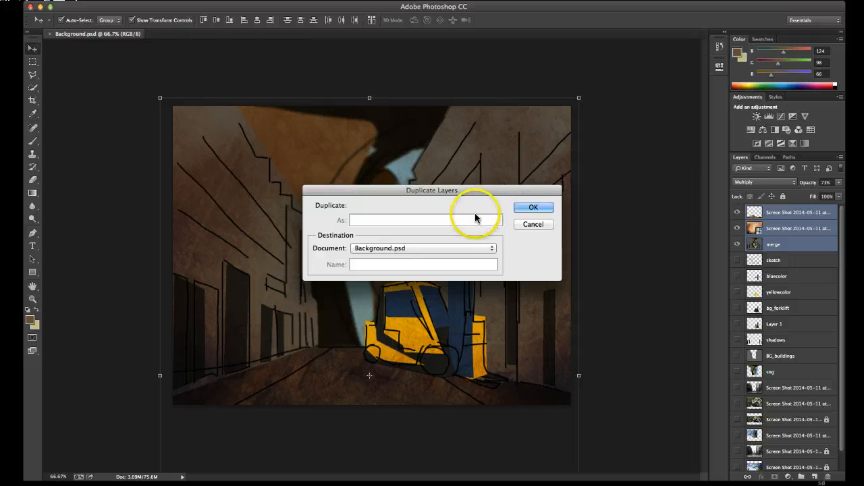
pyautogui.click(522, 208)
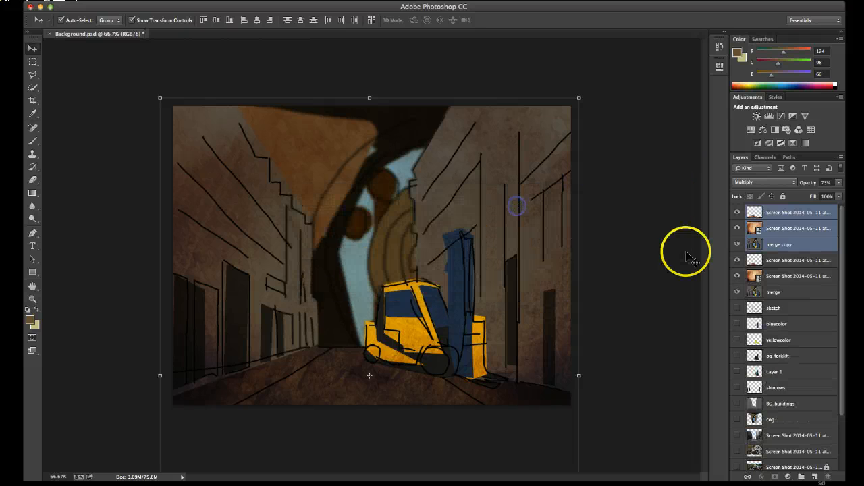
# Merge the three duplicated layers into a single layer and hide the original grunge texture and merge layers beneath it.
pyautogui.rightClick(790, 230)
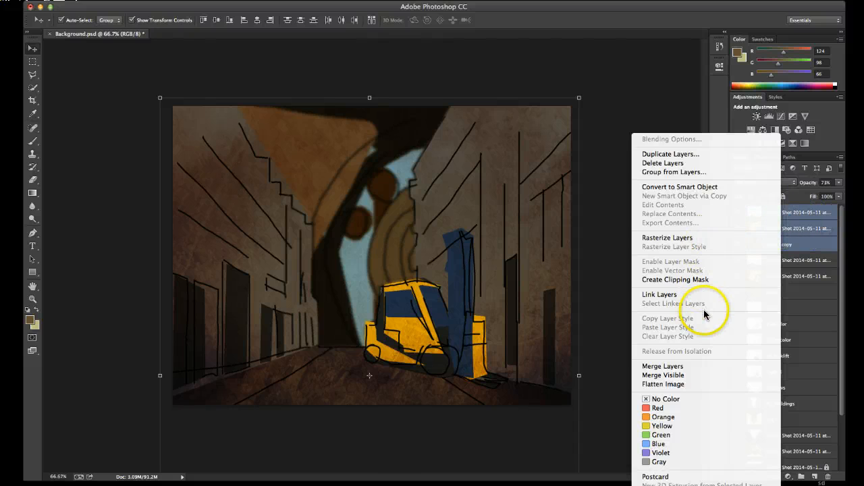
pyautogui.click(696, 375)
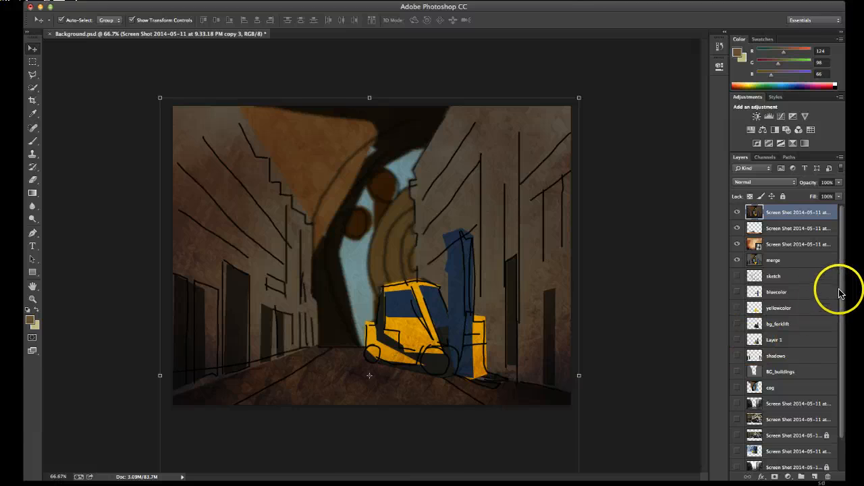
pyautogui.moveTo(841, 298)
pyautogui.mouseDown()
pyautogui.moveTo(841, 328)
pyautogui.moveTo(843, 287)
pyautogui.mouseUp()
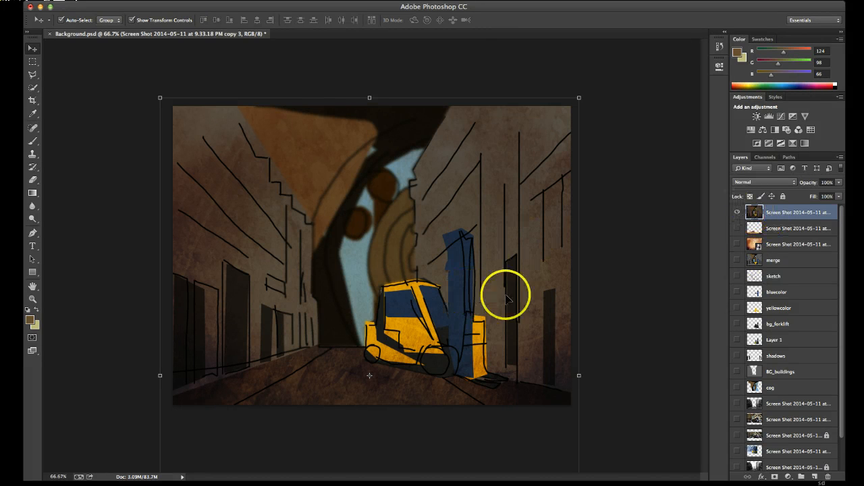
pyautogui.moveTo(379, 223); pyautogui.dragTo(376, 267)
pyautogui.press('super+z')
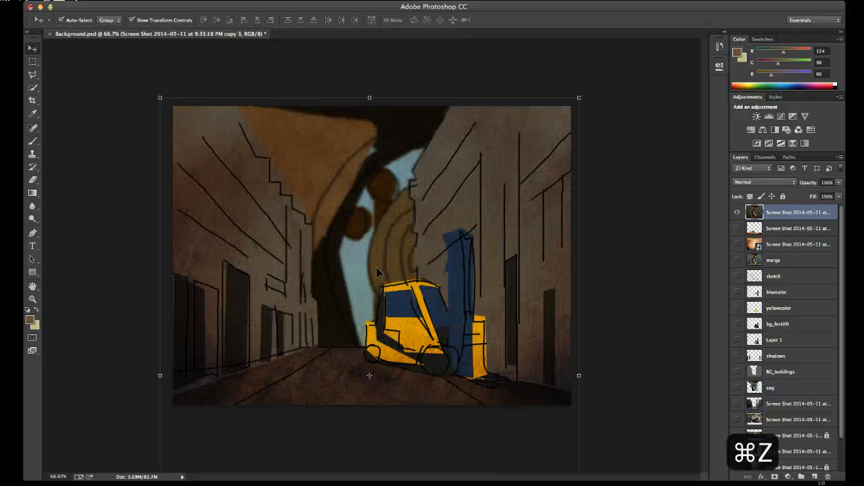
pyautogui.click(599, 255)
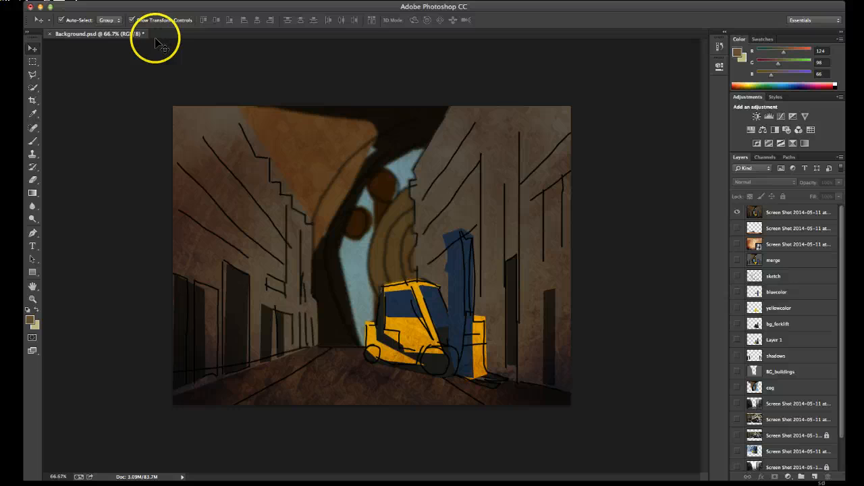
pyautogui.click(139, 0)
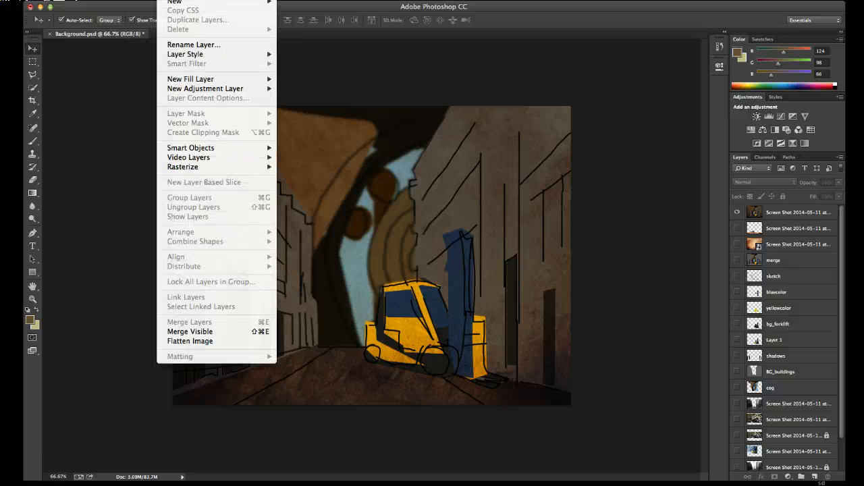
pyautogui.moveTo(147, 2)
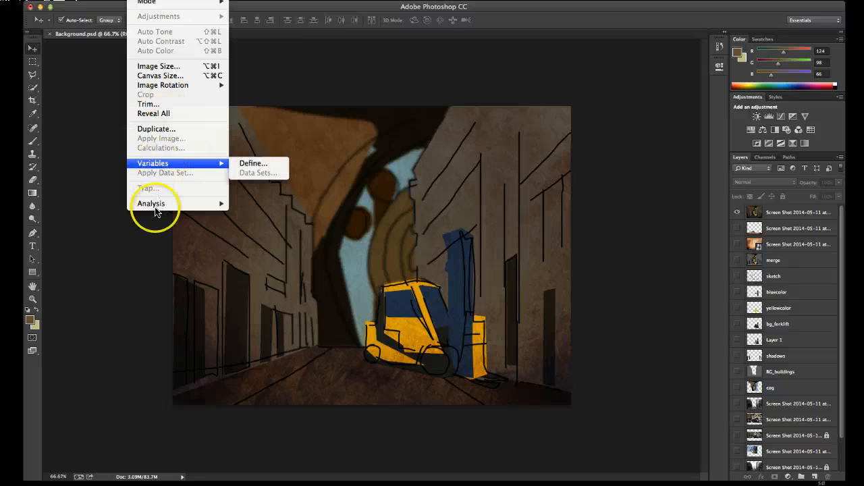
pyautogui.click(133, 249)
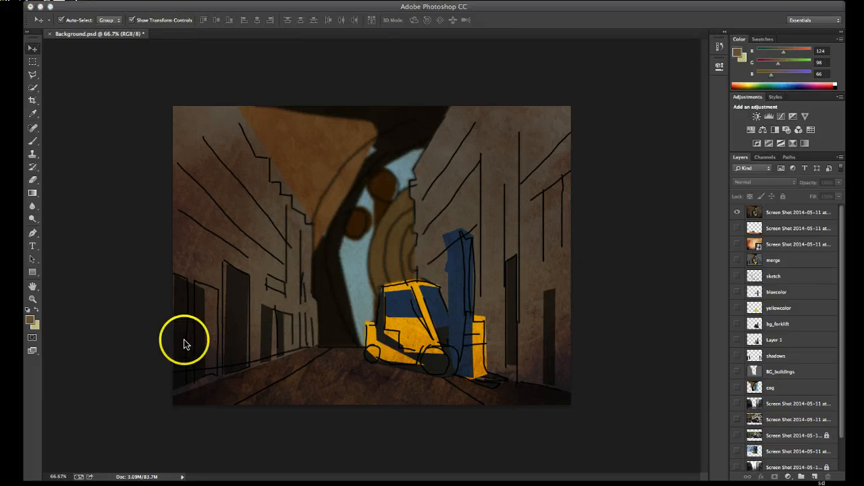
# Raise the brightness and contrast of the merged scene layer with a Brightness/Contrast adjustment.
pyautogui.click(774, 213)
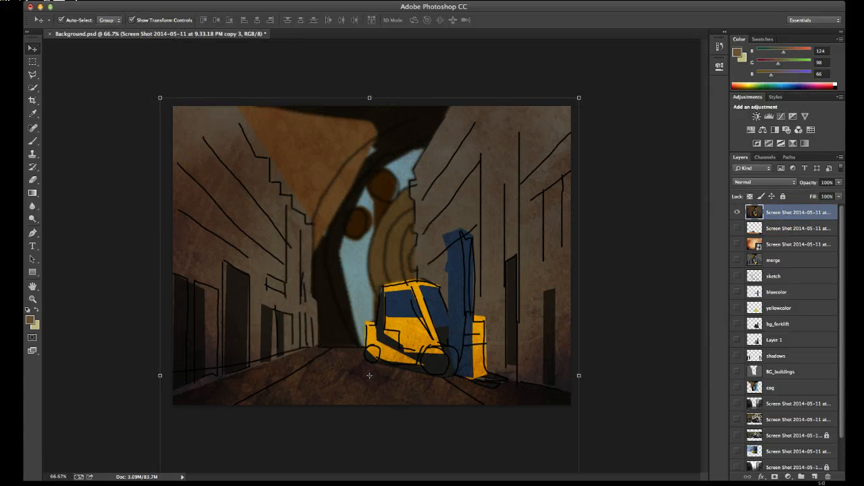
pyautogui.click(144, 2)
pyautogui.moveTo(147, 16)
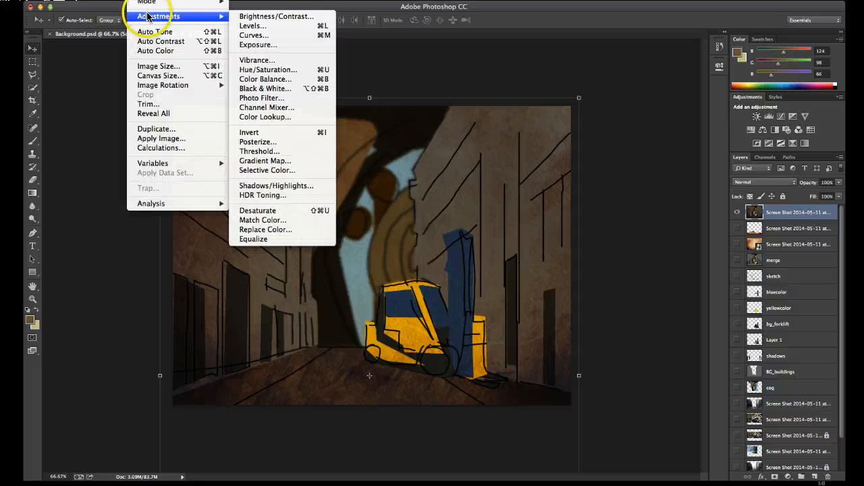
pyautogui.click(275, 21)
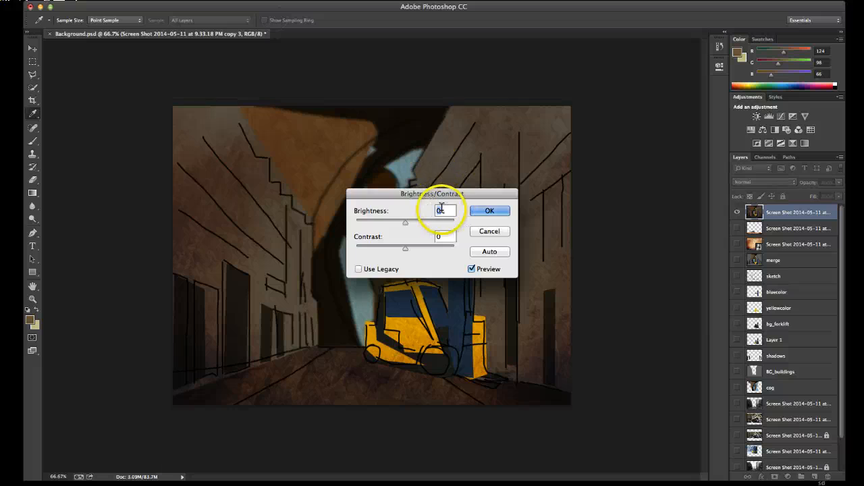
pyautogui.moveTo(437, 196); pyautogui.dragTo(623, 152)
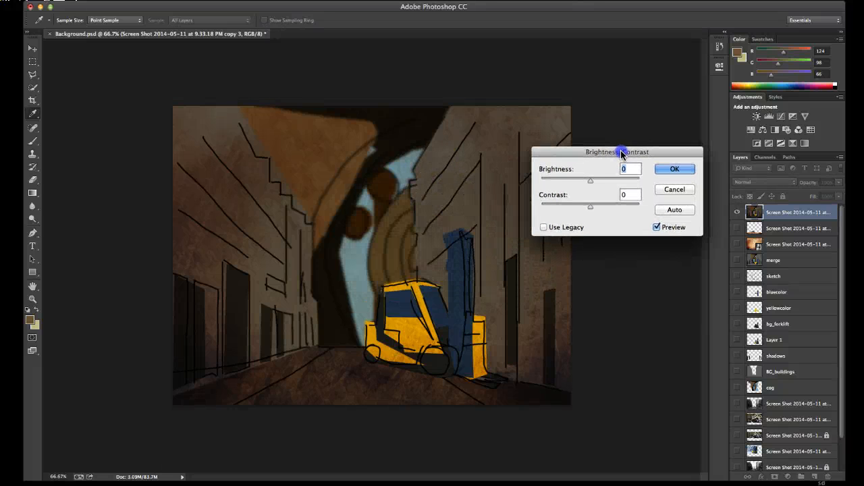
pyautogui.click(591, 208)
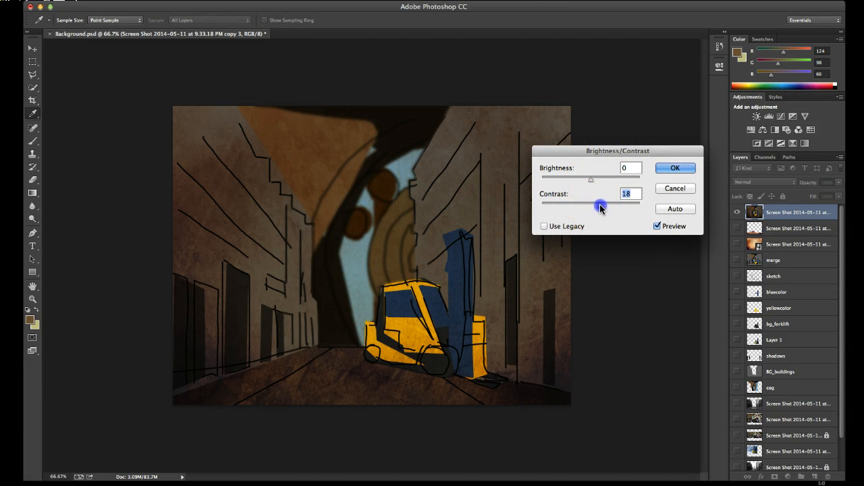
pyautogui.moveTo(590, 182)
pyautogui.mouseDown()
pyautogui.moveTo(607, 182)
pyautogui.moveTo(612, 209)
pyautogui.moveTo(625, 210)
pyautogui.moveTo(611, 208)
pyautogui.mouseUp()
pyautogui.moveTo(614, 152); pyautogui.dragTo(599, 146)
pyautogui.click(646, 161)
pyautogui.click(646, 161)
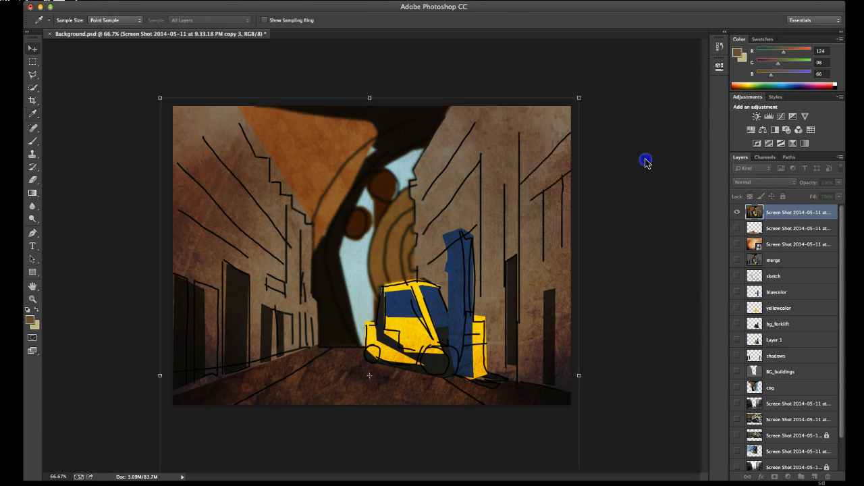
pyautogui.press('v')
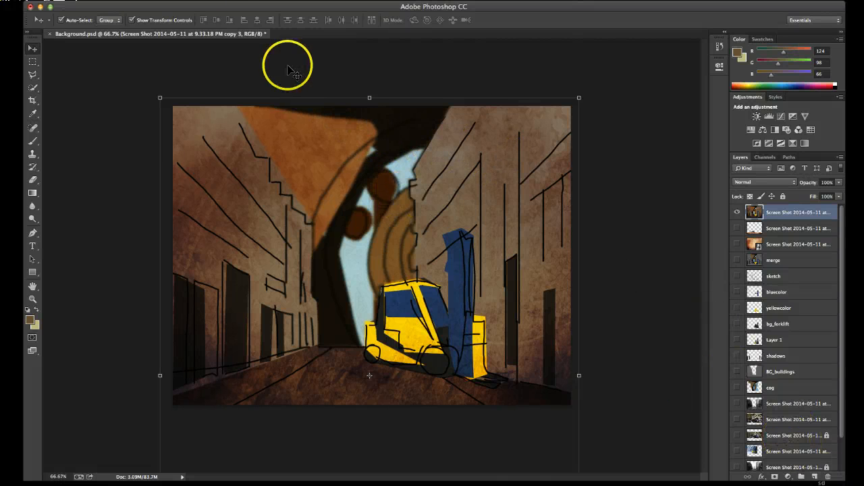
# Add a Solid Color fill layer above the merged scene with an Orange layer label, Normal mode and 100% opacity.
pyautogui.click(173, 1)
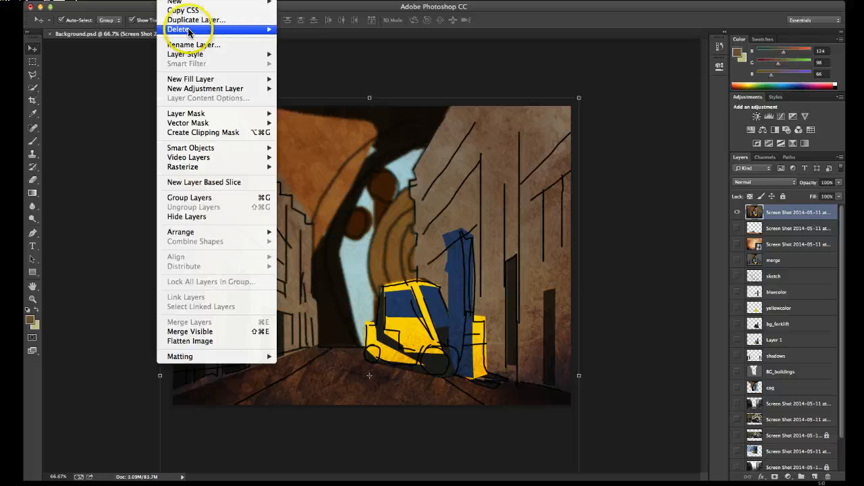
pyautogui.moveTo(204, 82)
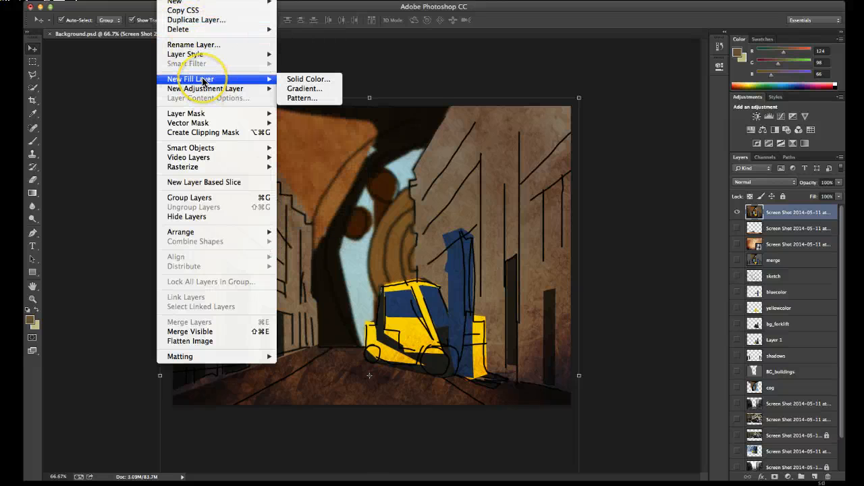
pyautogui.click(297, 79)
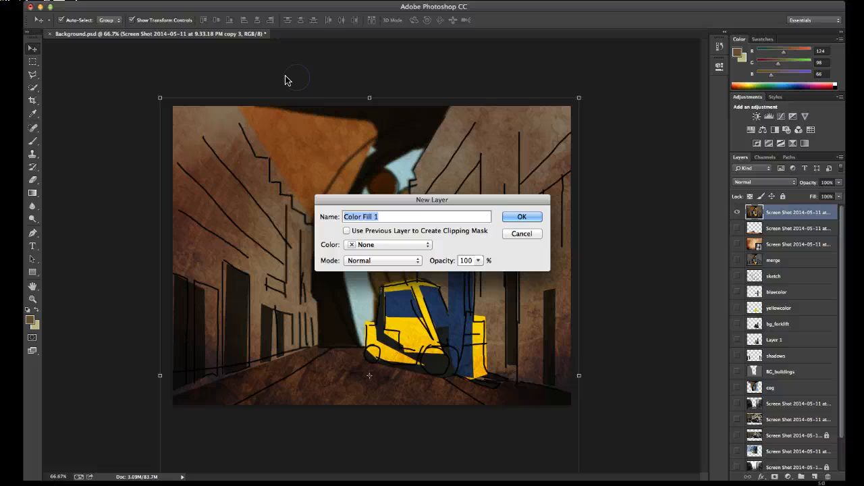
pyautogui.click(397, 244)
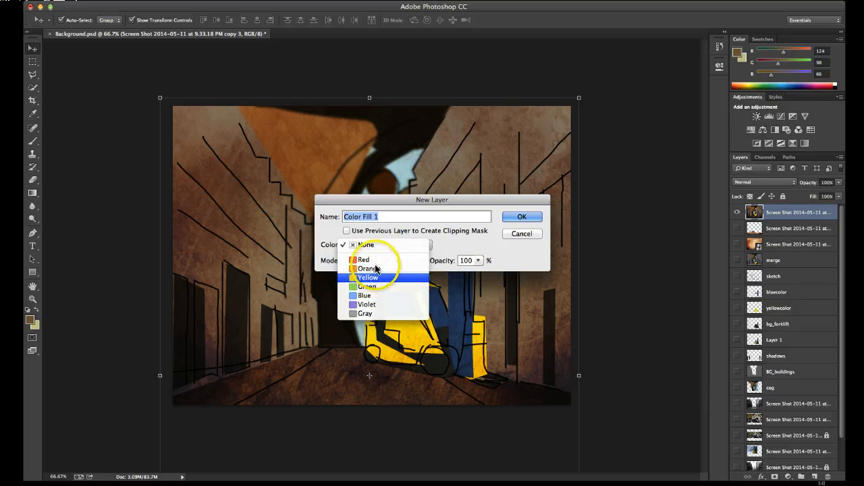
pyautogui.click(381, 269)
pyautogui.click(403, 260)
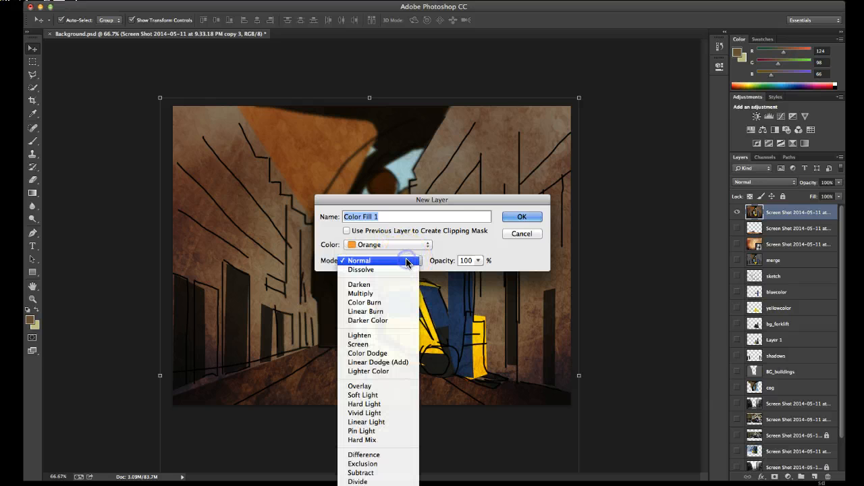
pyautogui.click(454, 242)
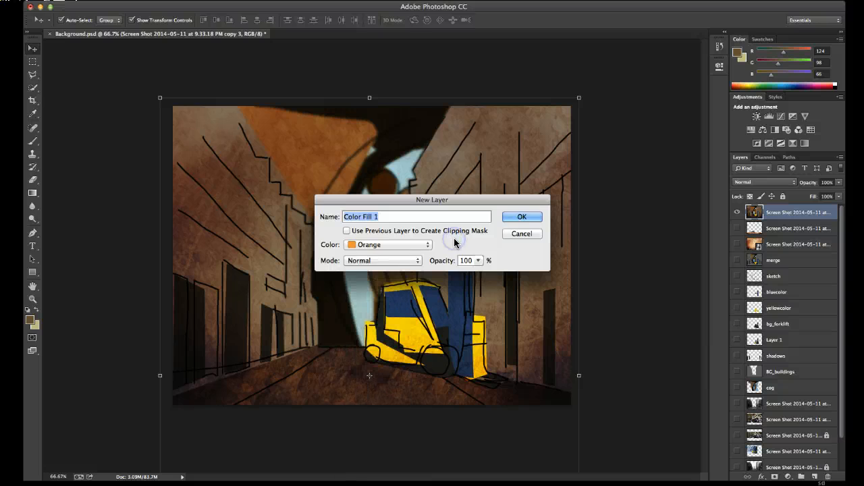
pyautogui.click(519, 217)
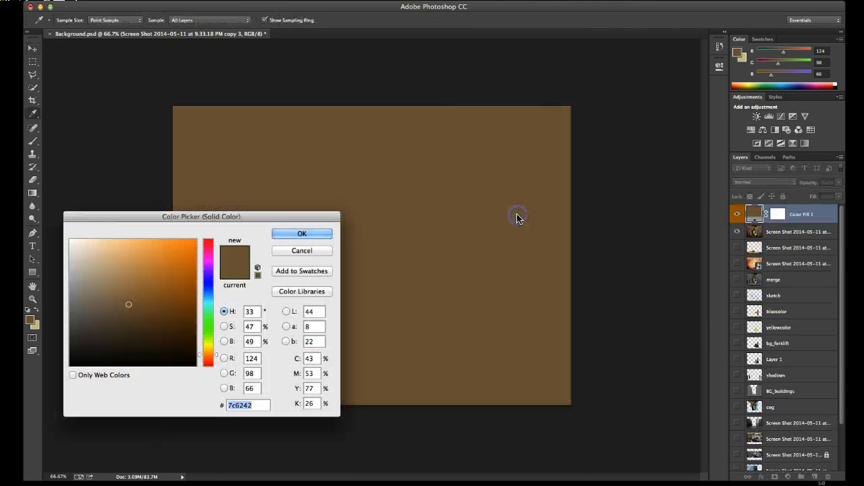
# Choose golden yellow #edc921 as the fill color and set the fill layer's blending mode to Multiply.
pyautogui.click(188, 252)
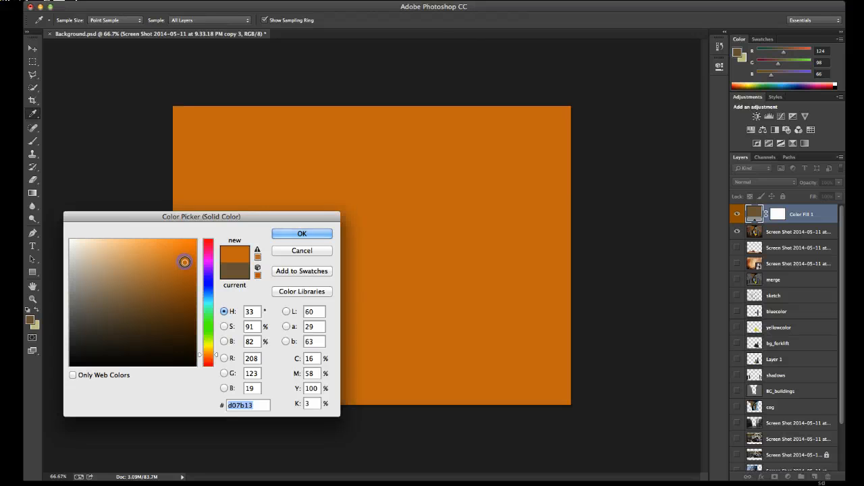
pyautogui.moveTo(188, 252); pyautogui.dragTo(184, 252)
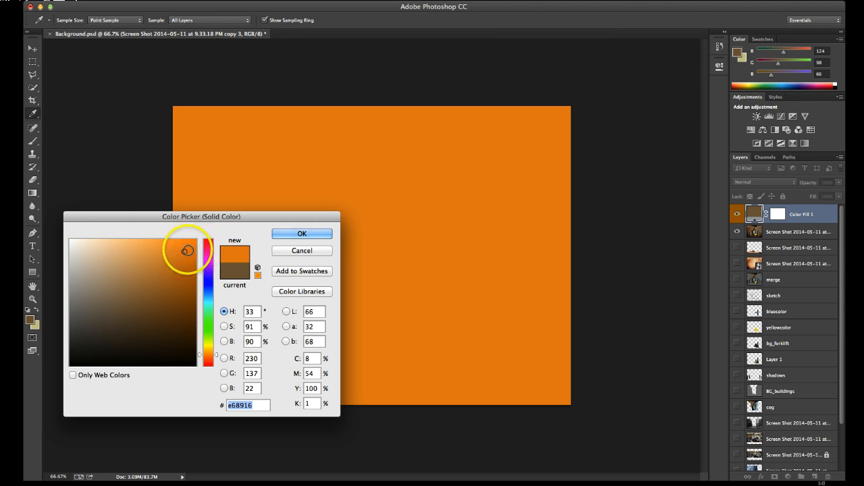
pyautogui.click(210, 344)
pyautogui.moveTo(210, 343); pyautogui.dragTo(210, 349)
pyautogui.click(179, 248)
pyautogui.click(301, 234)
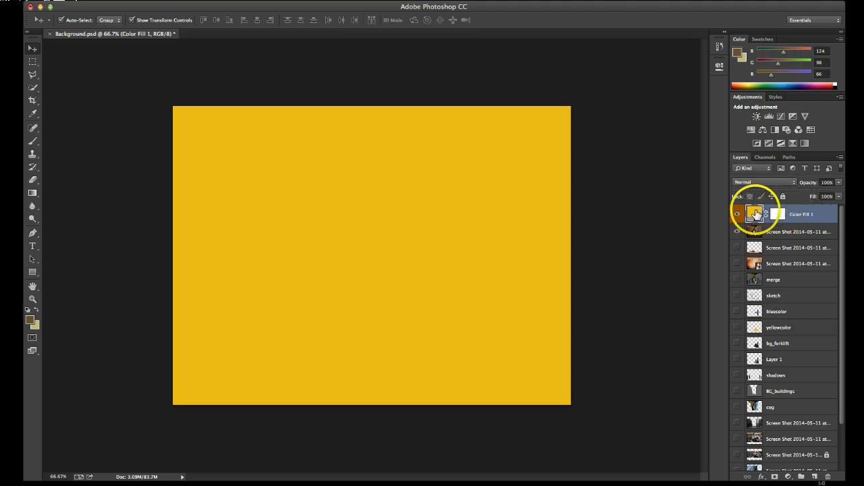
pyautogui.click(794, 185)
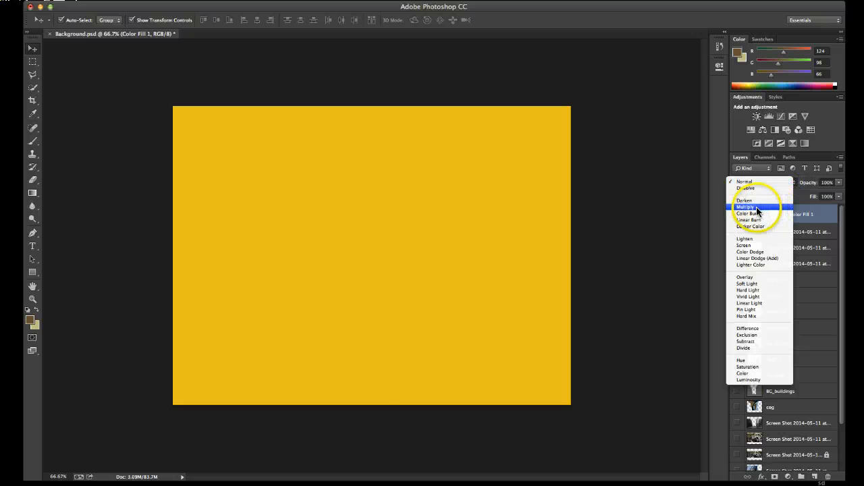
pyautogui.click(757, 207)
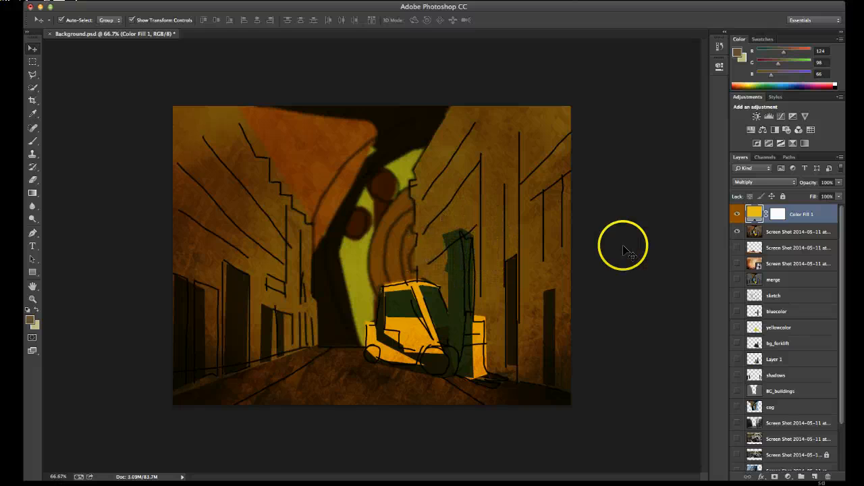
# Change the Multiply fill layer's color to light yellow #faf67d.
pyautogui.doubleClick(753, 214)
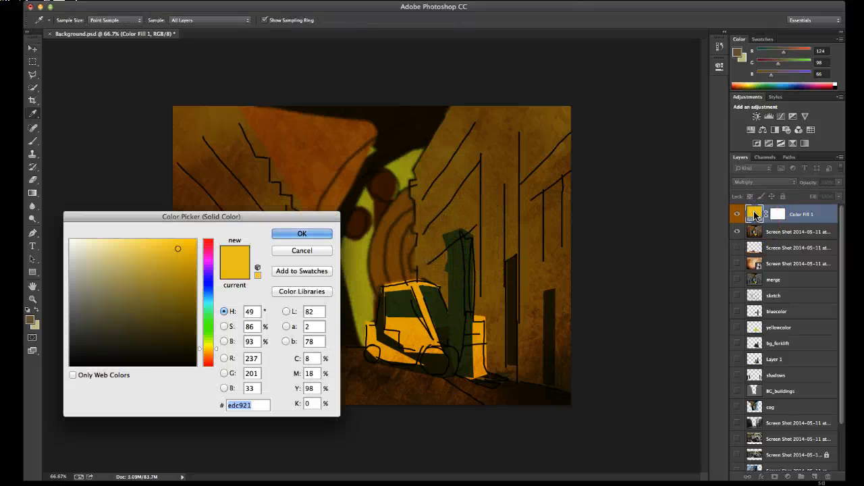
pyautogui.moveTo(169, 247); pyautogui.dragTo(156, 244)
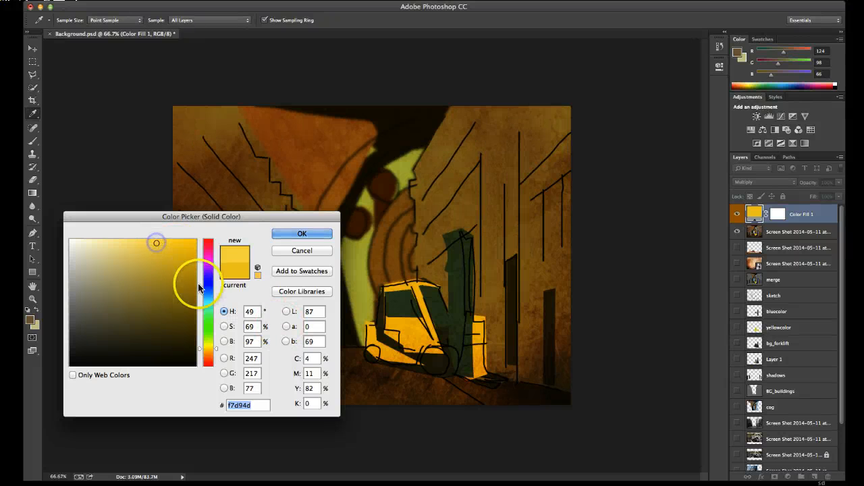
pyautogui.moveTo(213, 348); pyautogui.dragTo(214, 348)
pyautogui.moveTo(162, 255)
pyautogui.mouseDown()
pyautogui.moveTo(156, 242)
pyautogui.moveTo(135, 239)
pyautogui.mouseUp()
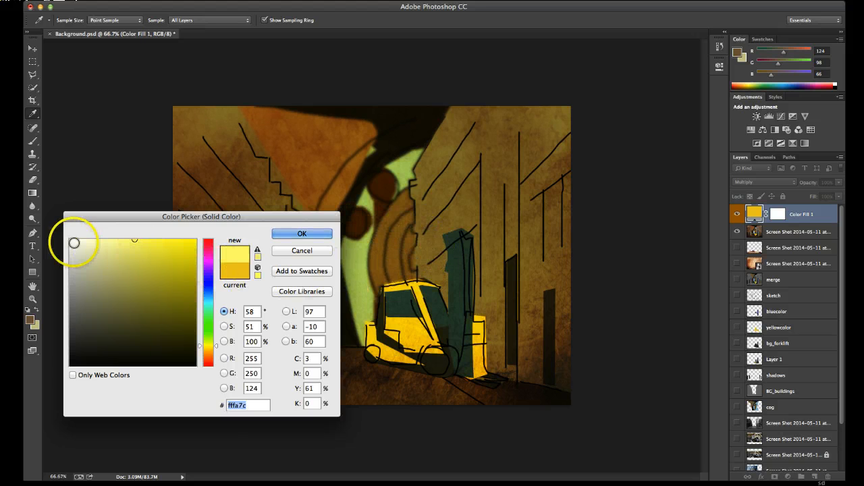
pyautogui.moveTo(134, 246)
pyautogui.mouseDown()
pyautogui.moveTo(180, 243)
pyautogui.moveTo(114, 239)
pyautogui.moveTo(132, 242)
pyautogui.mouseUp()
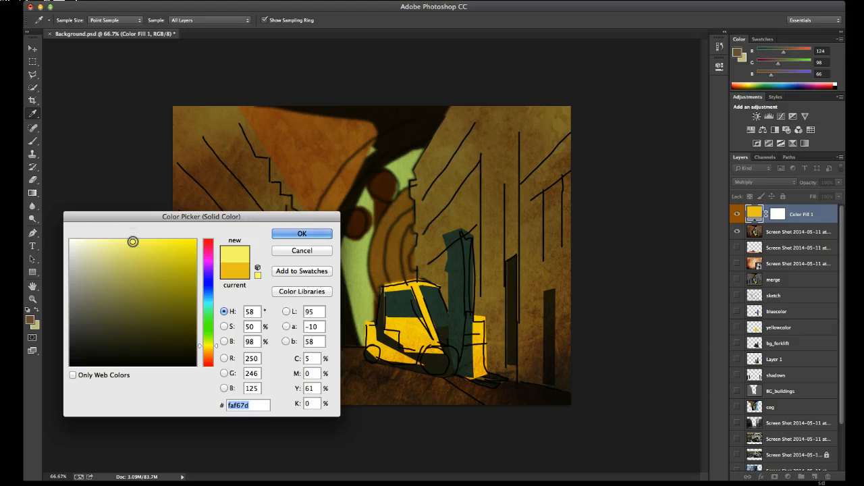
pyautogui.click(285, 233)
pyautogui.click(226, 236)
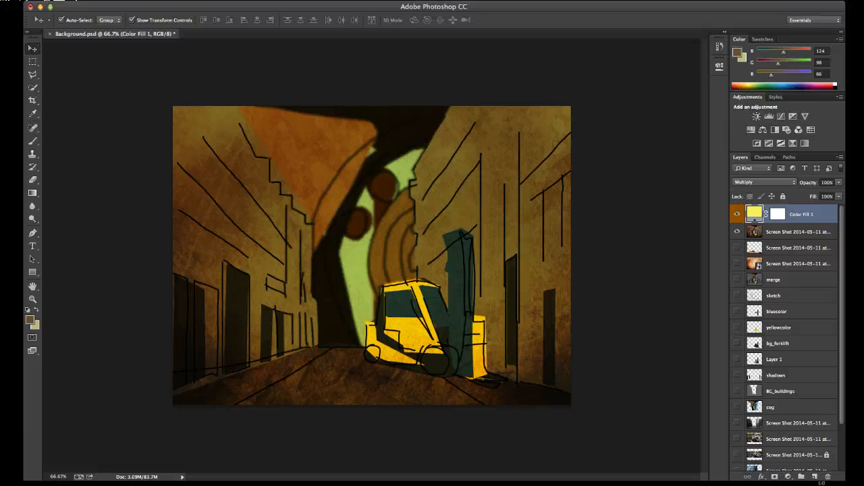
pyautogui.click(139, 0)
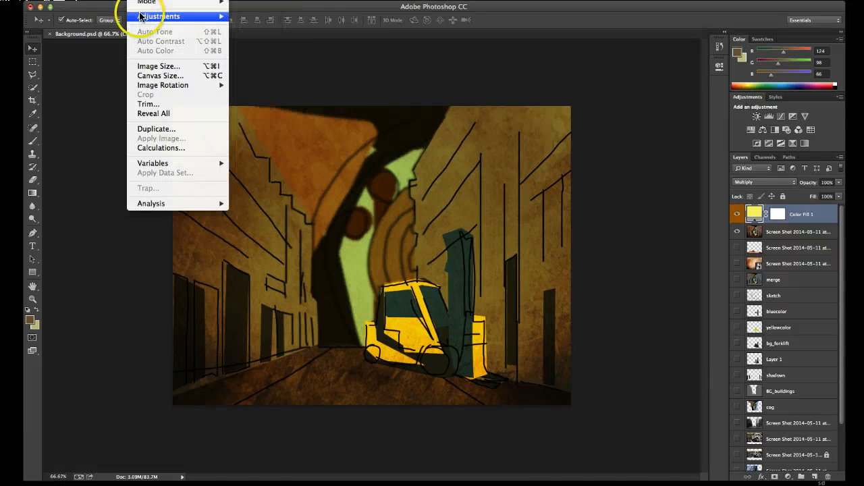
pyautogui.moveTo(141, 16)
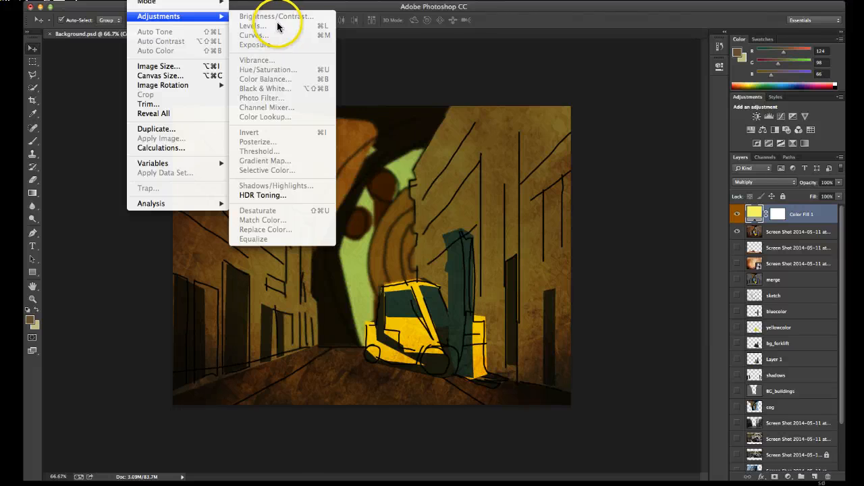
pyautogui.click(833, 232)
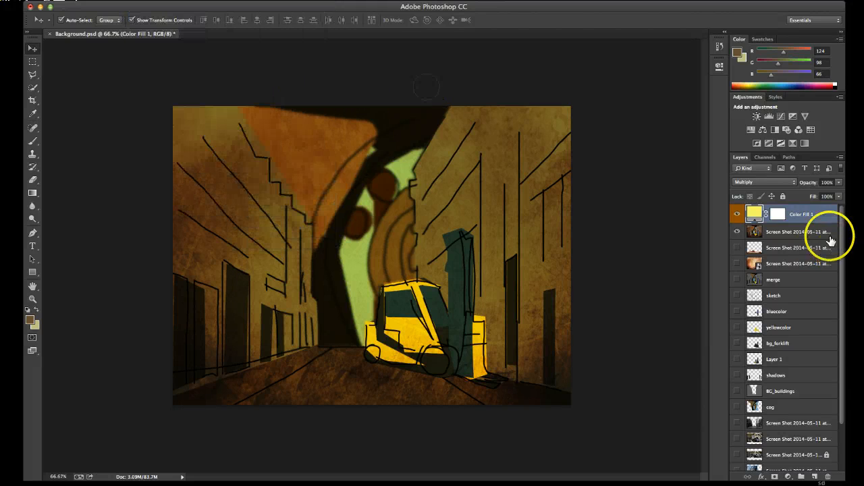
# Brighten the merged scene layer below the color fill with a Levels adjustment, setting the midtone input to 1.14, and deselect the layer.
pyautogui.click(786, 231)
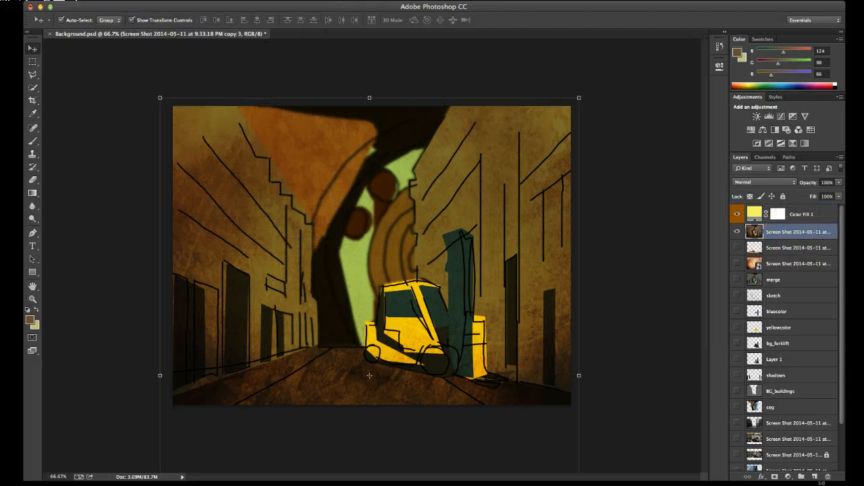
pyautogui.click(145, 1)
pyautogui.moveTo(150, 15)
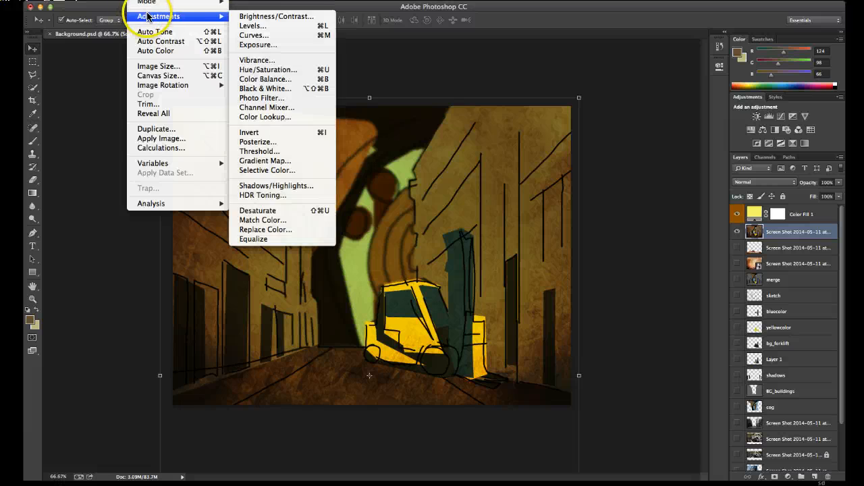
pyautogui.click(250, 27)
pyautogui.moveTo(546, 182); pyautogui.dragTo(554, 136)
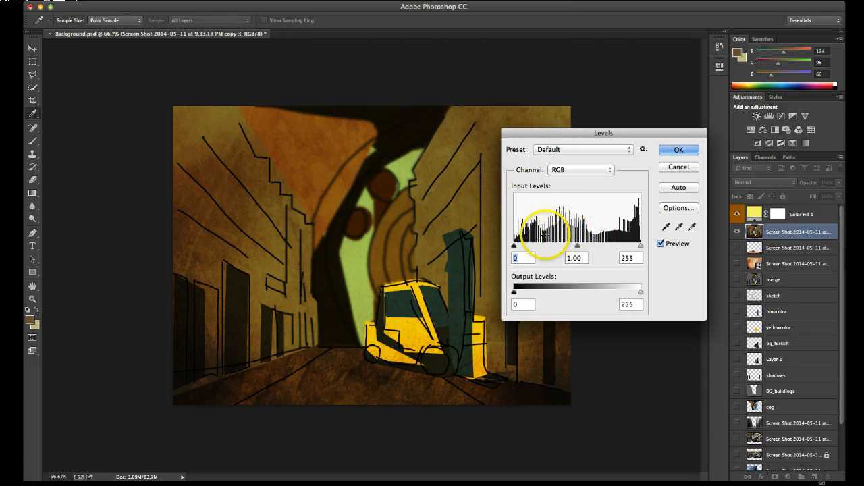
pyautogui.moveTo(577, 248); pyautogui.dragTo(570, 247)
pyautogui.click(515, 248)
pyautogui.moveTo(518, 249); pyautogui.dragTo(514, 249)
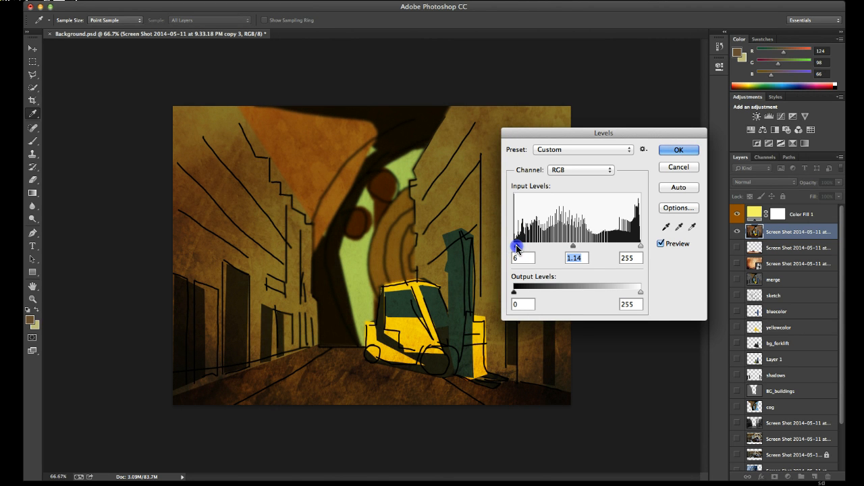
pyautogui.moveTo(592, 133); pyautogui.dragTo(592, 142)
pyautogui.click(676, 158)
pyautogui.press('v')
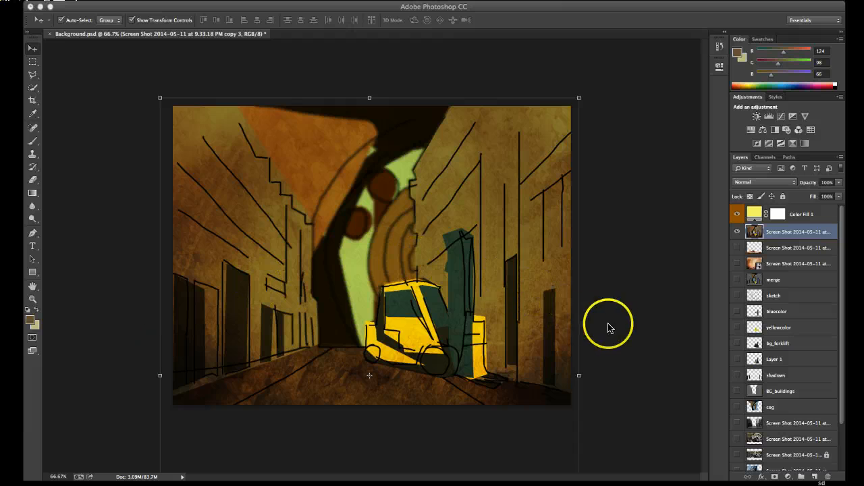
pyautogui.click(123, 290)
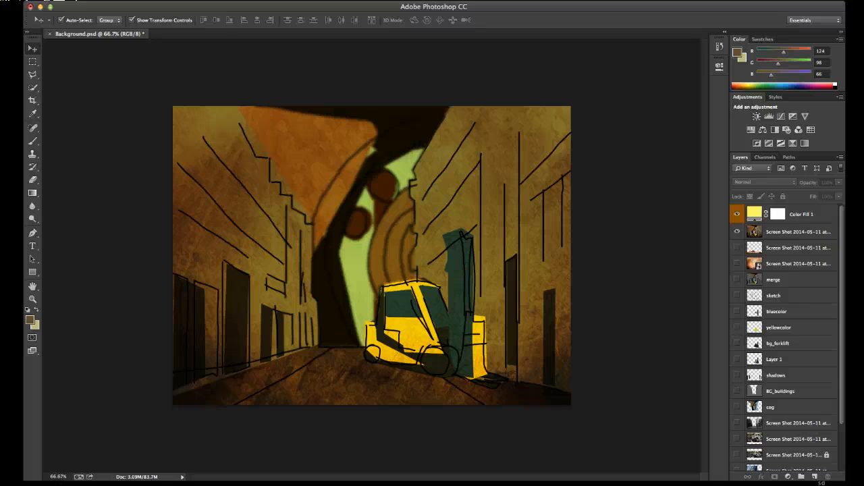
# Save a copy of the scene to the Desktop as Background.png with None / Fast compression and no interlacing.
pyautogui.click(93, 0)
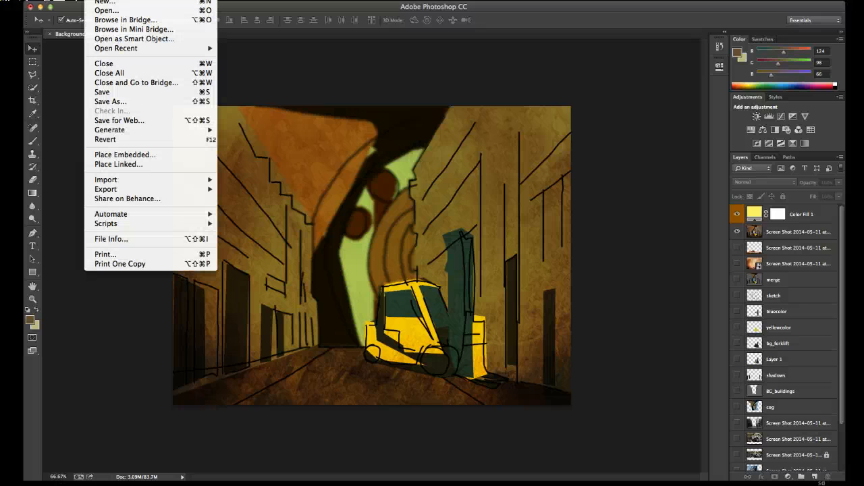
pyautogui.click(108, 102)
pyautogui.click(502, 236)
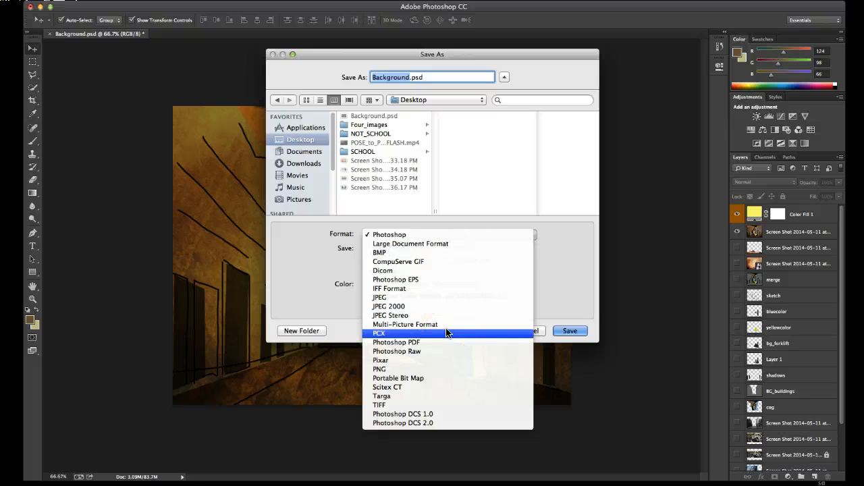
pyautogui.click(432, 369)
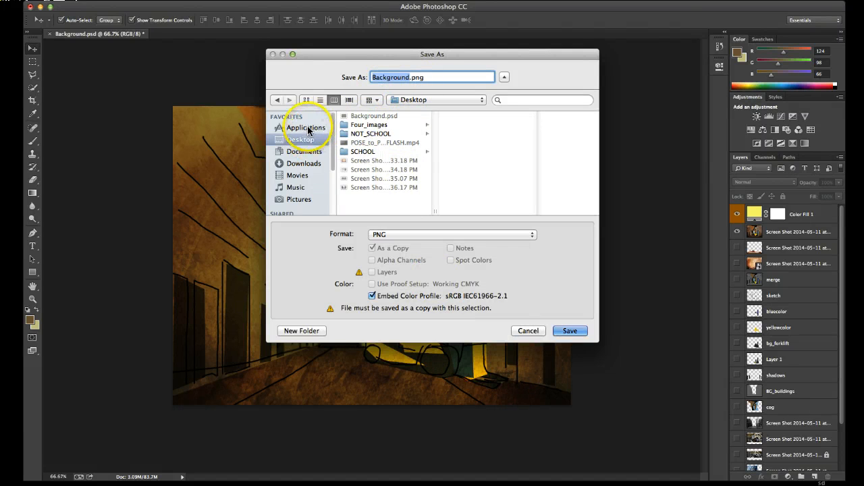
pyautogui.click(567, 331)
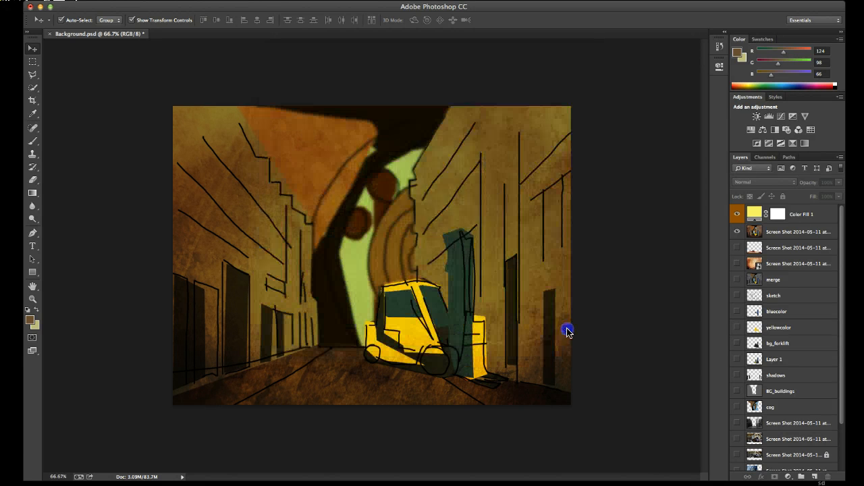
pyautogui.click(382, 165)
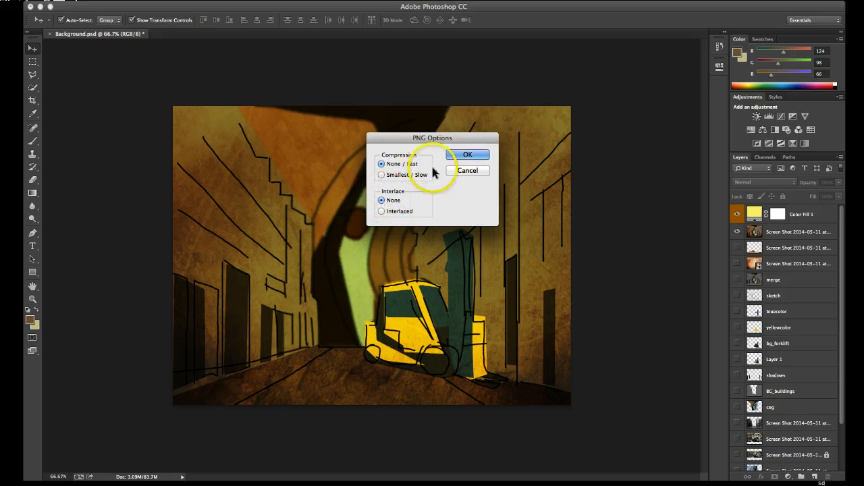
pyautogui.click(449, 155)
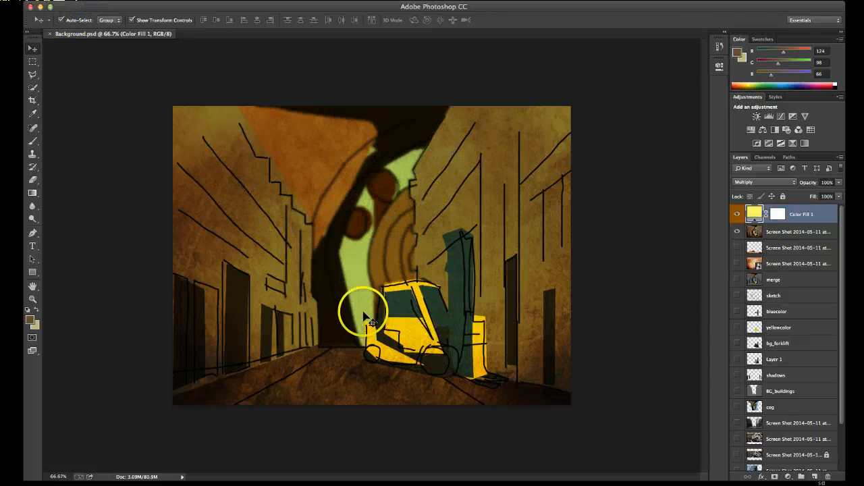
# Close the document and reopen Background.psd from the Desktop using the Camera Raw format.
pyautogui.click(29, 8)
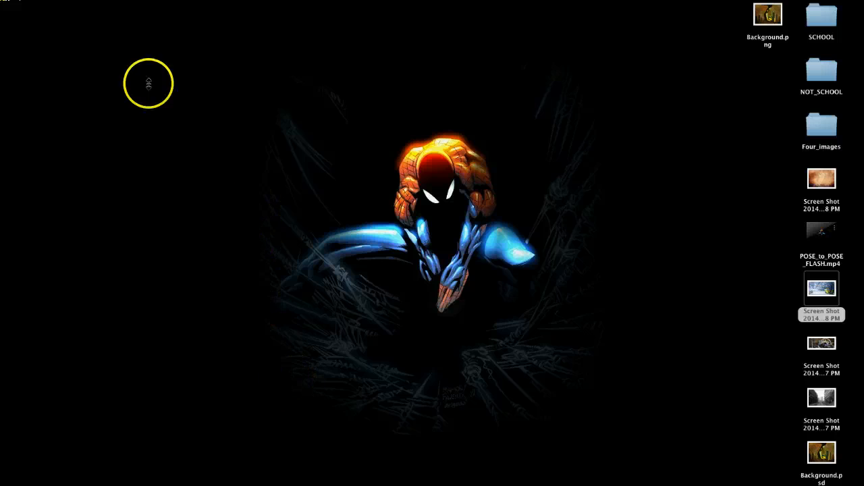
pyautogui.click(133, 84)
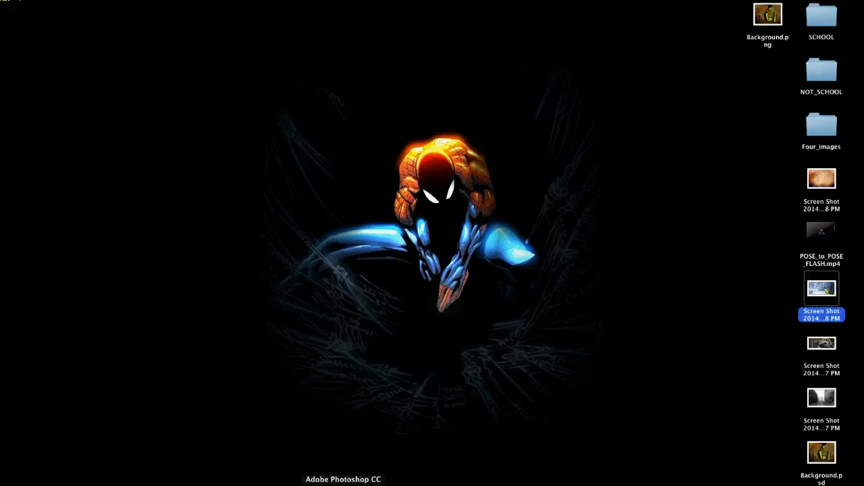
pyautogui.click(343, 485)
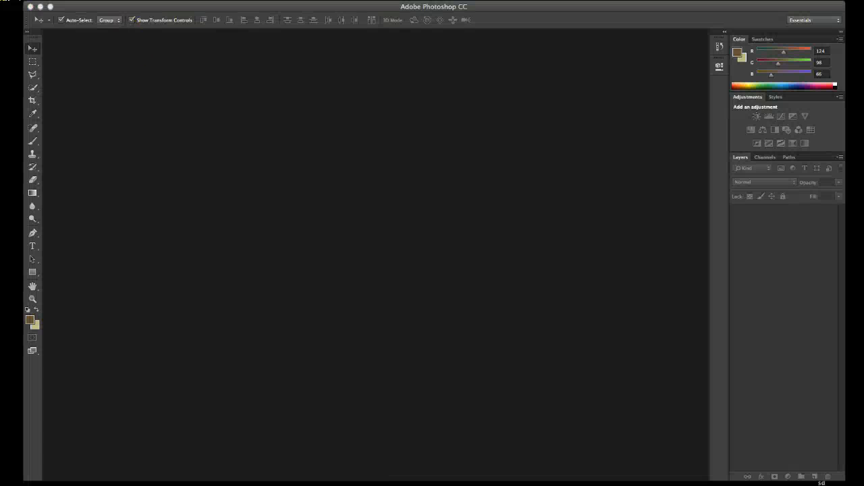
pyautogui.click(93, 0)
pyautogui.click(100, 11)
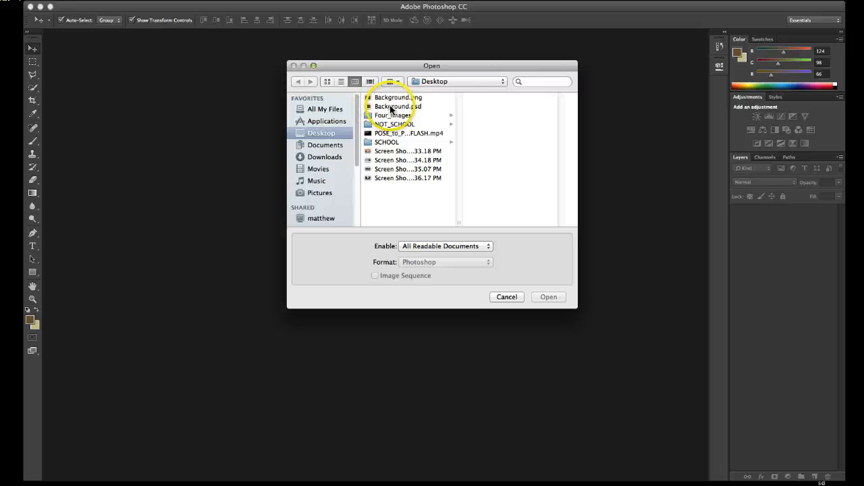
pyautogui.click(380, 108)
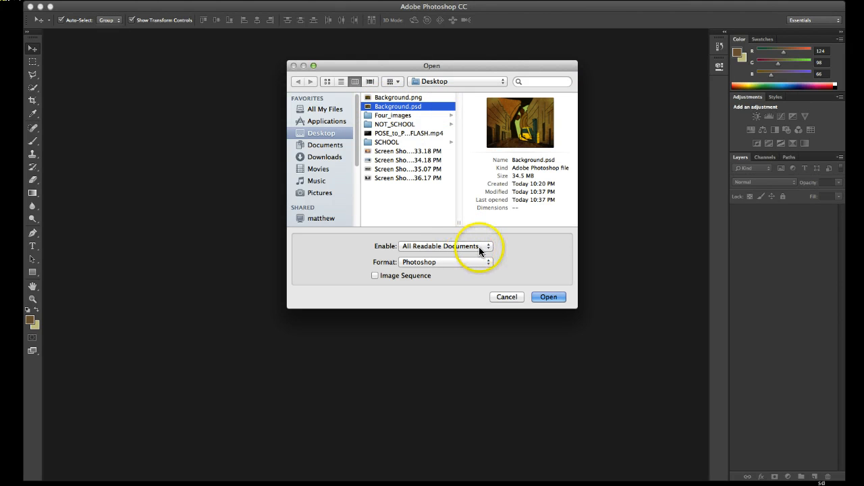
pyautogui.click(488, 266)
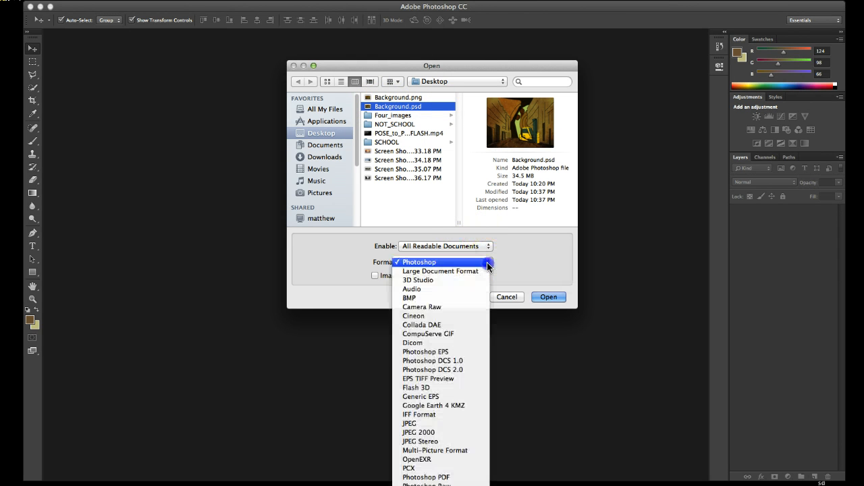
pyautogui.click(433, 308)
pyautogui.click(552, 298)
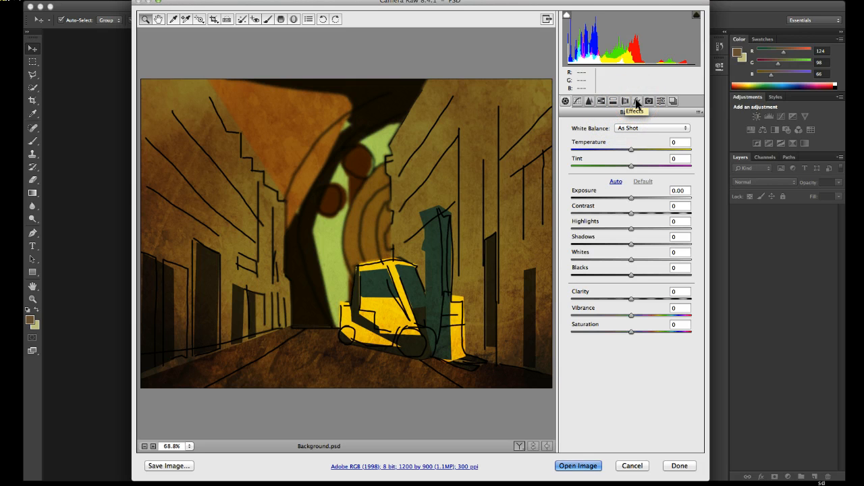
# Darken the image edges with Post Crop Vignetting at an amount of -34 and store the Camera Raw settings.
pyautogui.click(637, 101)
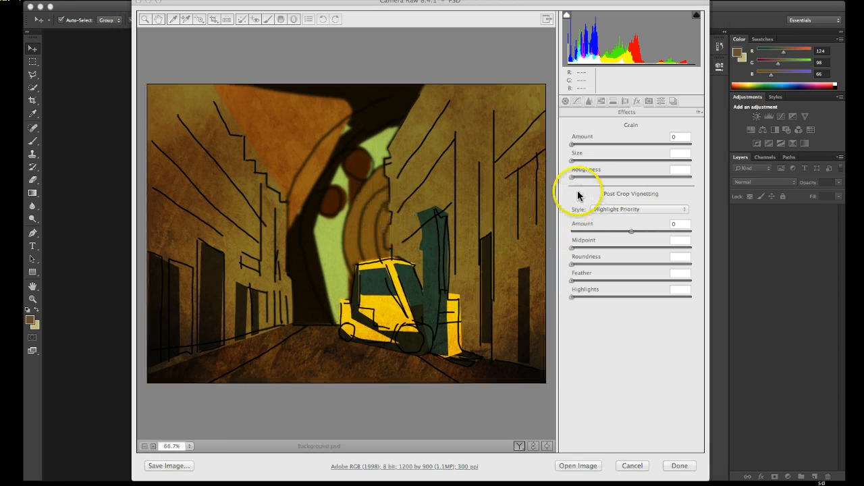
pyautogui.click(573, 196)
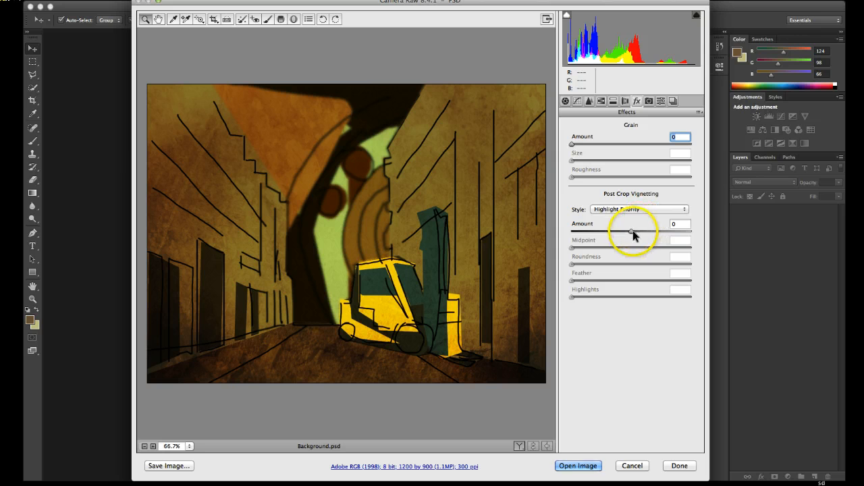
pyautogui.moveTo(632, 231); pyautogui.dragTo(609, 232)
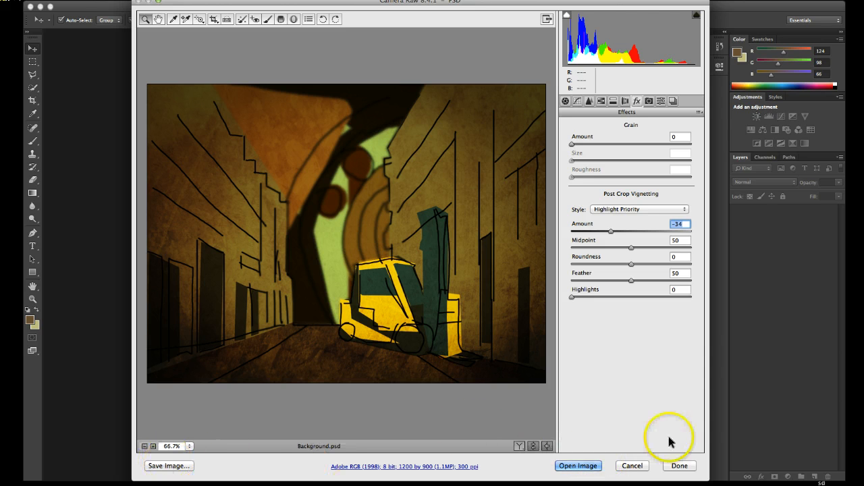
pyautogui.click(679, 466)
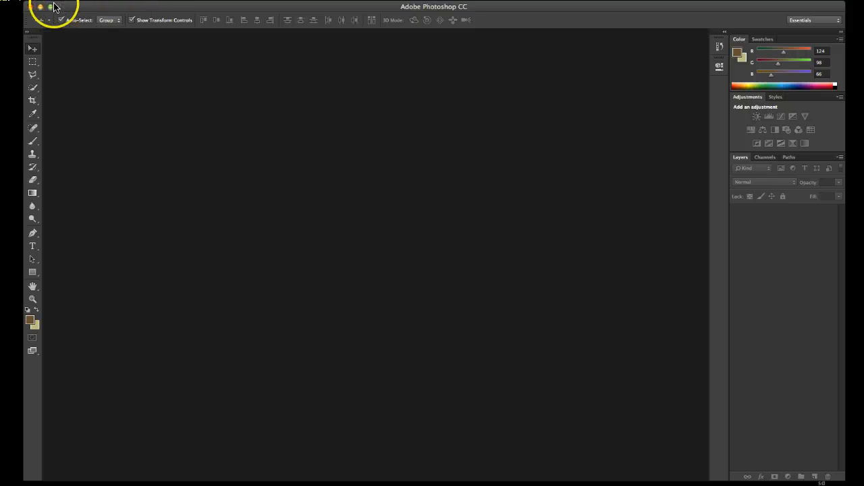
# Open Background.psd in its standard Photoshop format to examine the picture, and close it again.
pyautogui.click(93, 0)
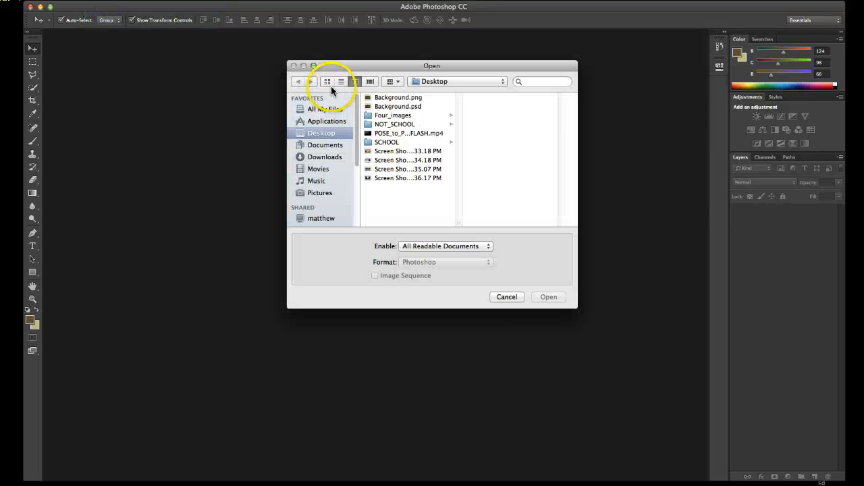
pyautogui.click(398, 106)
pyautogui.click(550, 299)
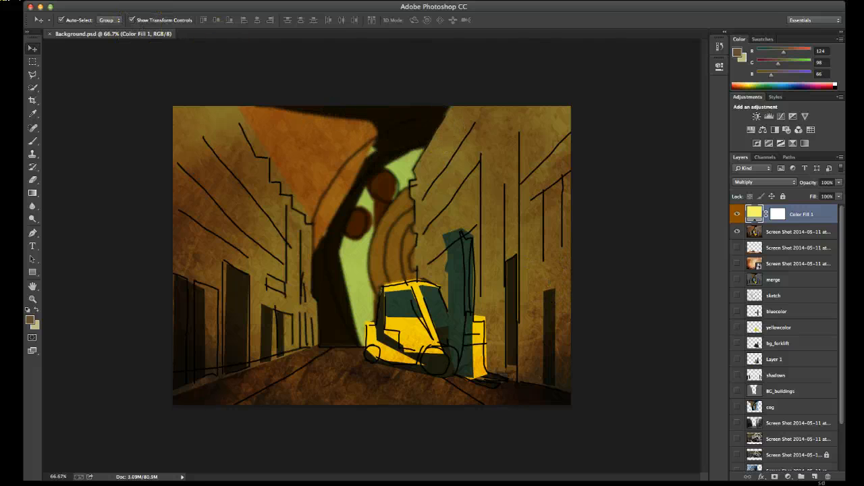
pyautogui.click(31, 7)
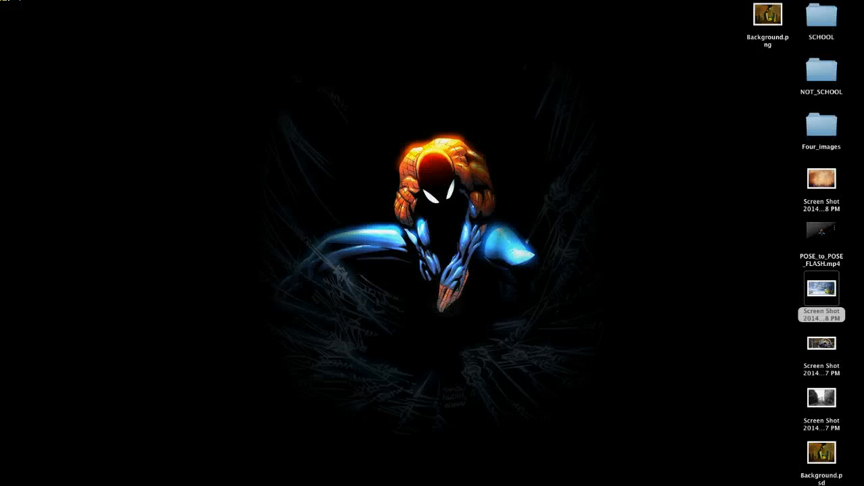
# Open Background.psd from the Desktop again with Camera Raw as the file format.
pyautogui.click(94, 3)
pyautogui.click(96, 10)
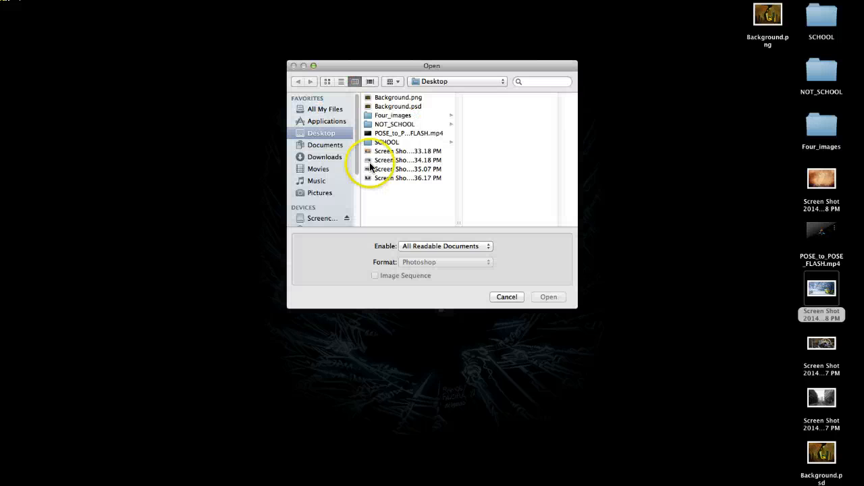
pyautogui.click(392, 106)
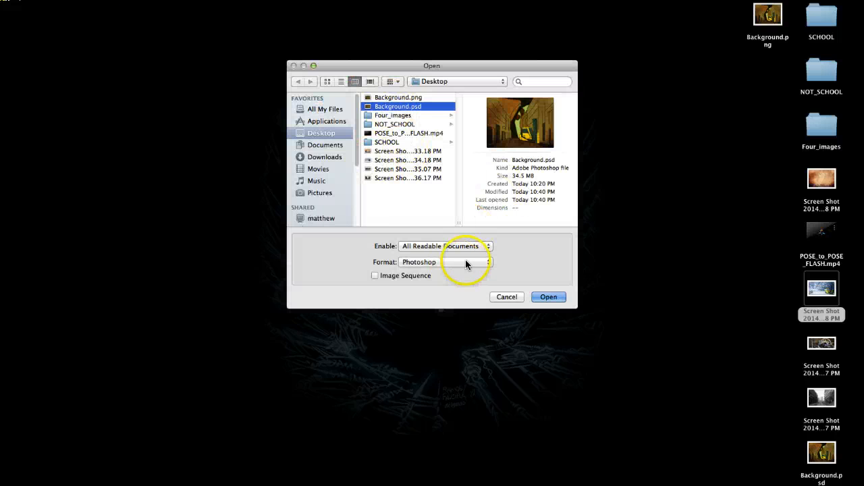
pyautogui.click(469, 263)
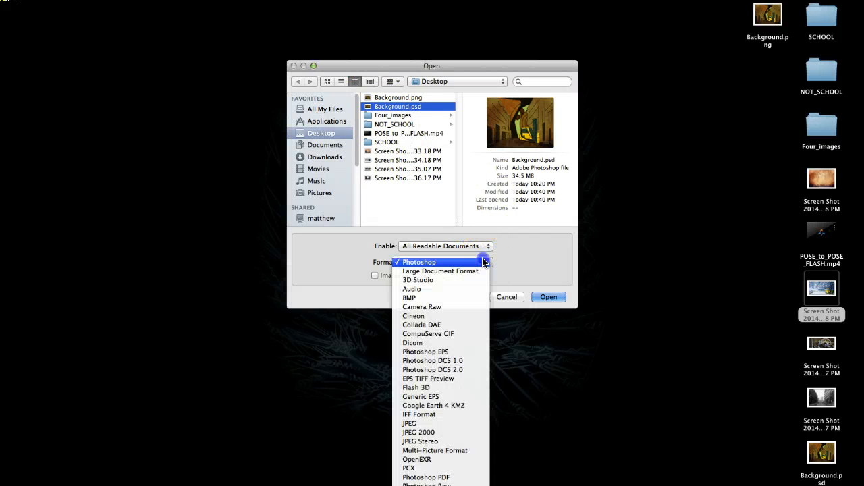
pyautogui.click(454, 307)
pyautogui.click(546, 299)
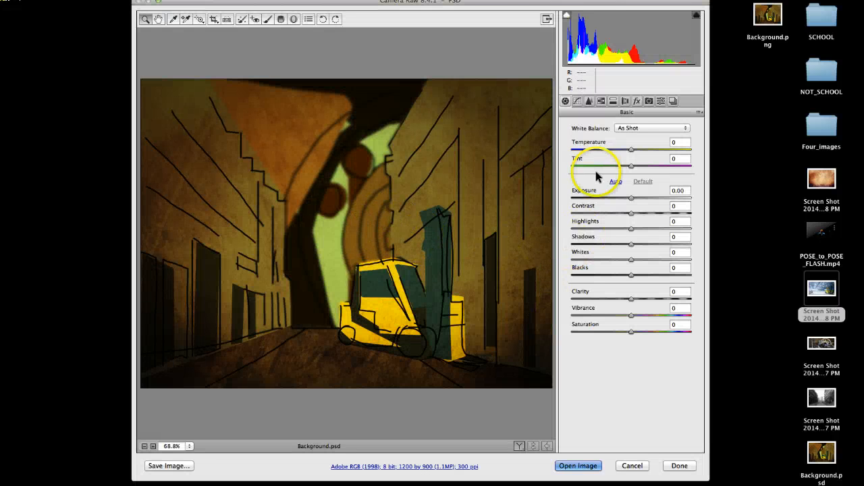
# Darken the edges of the reopened image with Post Crop Vignetting at an amount of -28.
pyautogui.click(637, 101)
pyautogui.click(613, 231)
pyautogui.moveTo(613, 231)
pyautogui.mouseDown()
pyautogui.moveTo(632, 238)
pyautogui.moveTo(620, 237)
pyautogui.mouseUp()
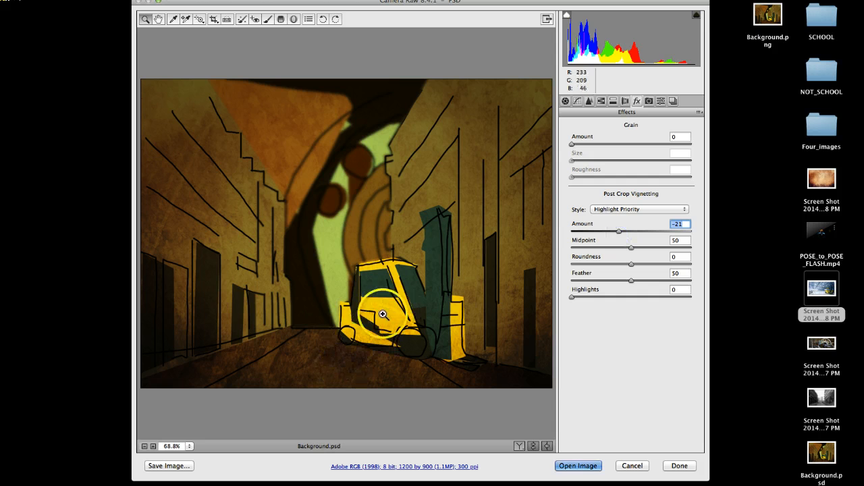
pyautogui.moveTo(607, 225); pyautogui.dragTo(614, 232)
# Save the vignetted image as Background.jpg in the same location, in JPEG format at Maximum (10-12) quality.
pyautogui.click(169, 466)
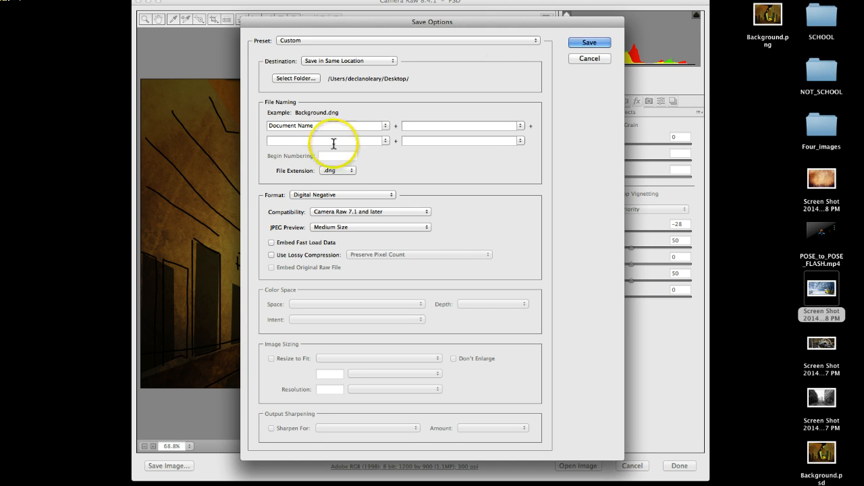
pyautogui.click(346, 172)
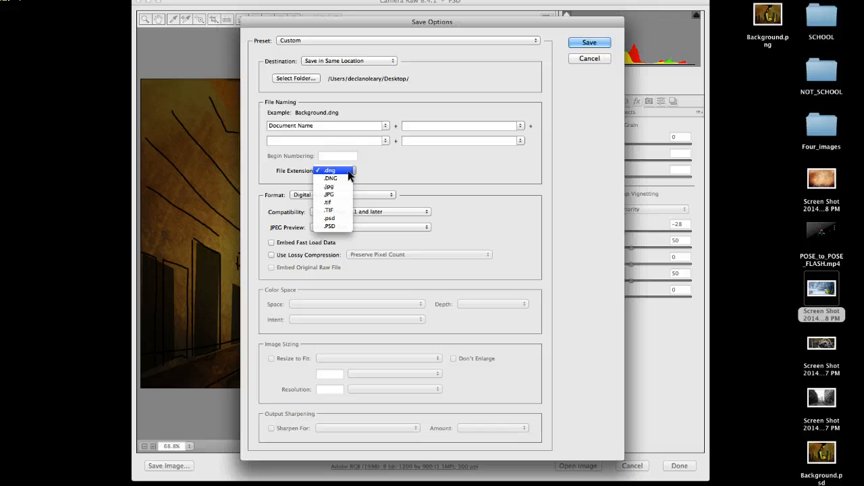
pyautogui.click(339, 173)
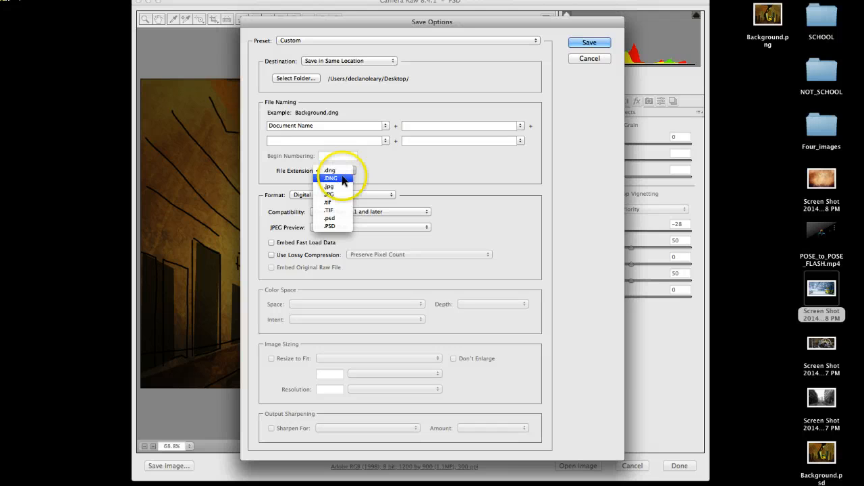
pyautogui.click(329, 186)
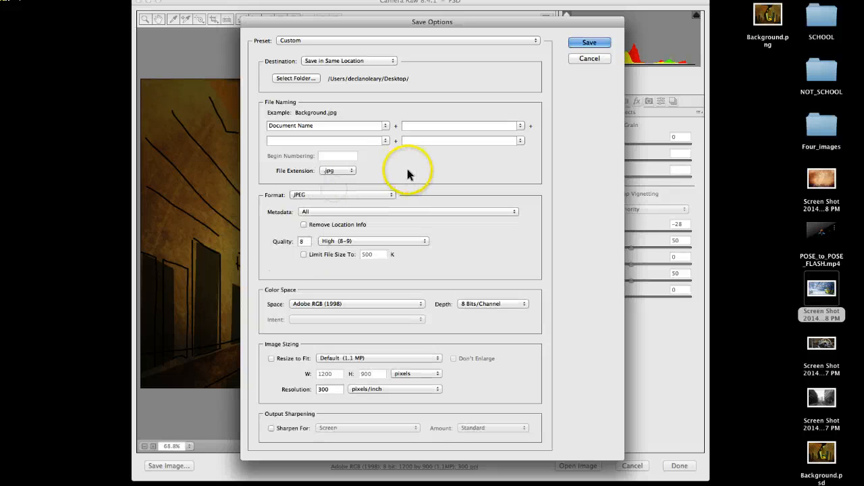
pyautogui.click(391, 193)
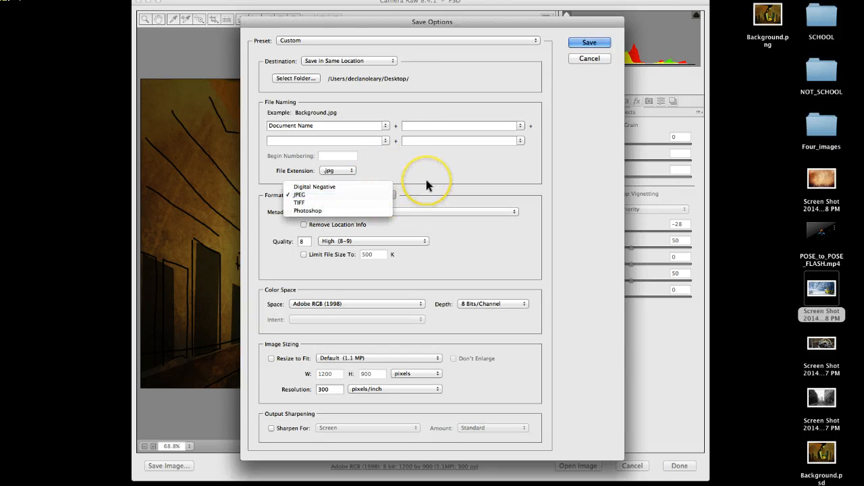
pyautogui.click(427, 179)
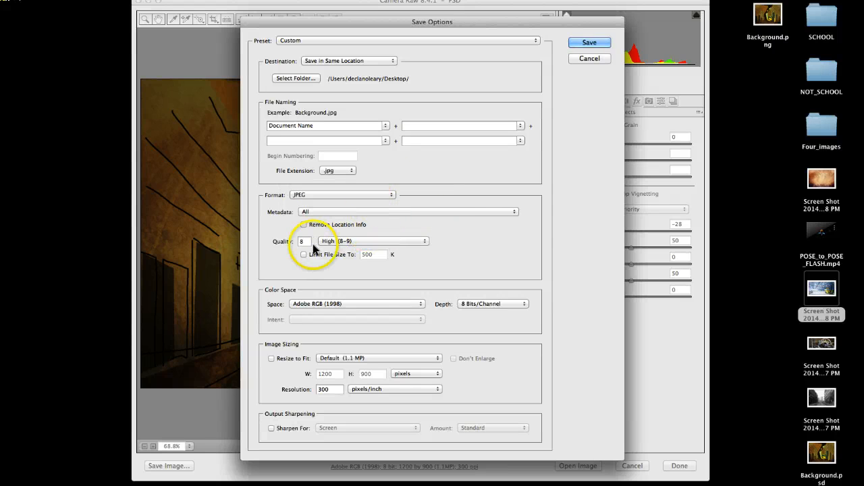
pyautogui.click(381, 241)
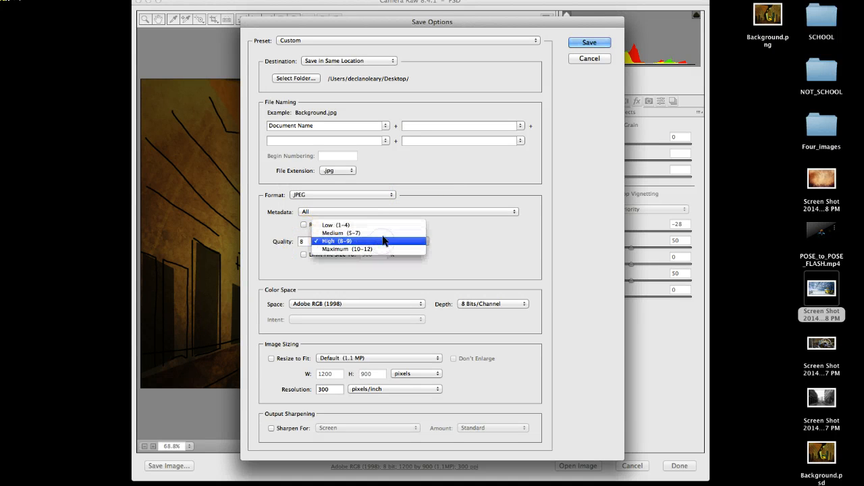
pyautogui.click(380, 248)
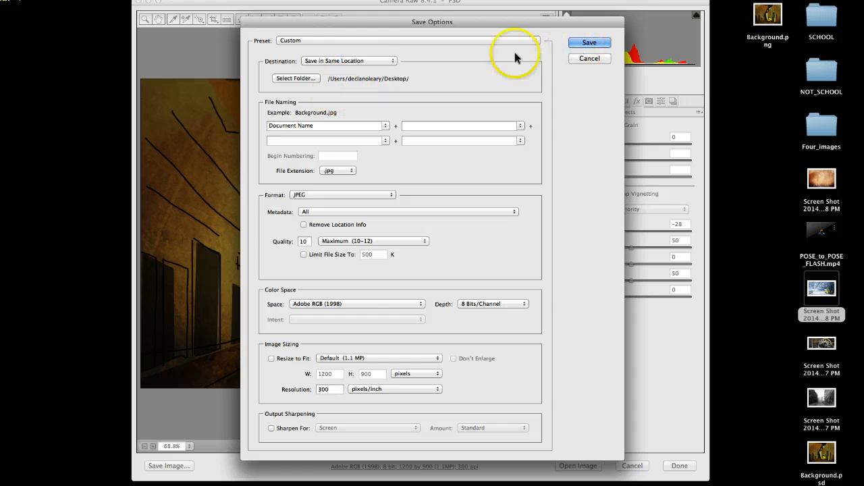
pyautogui.click(585, 43)
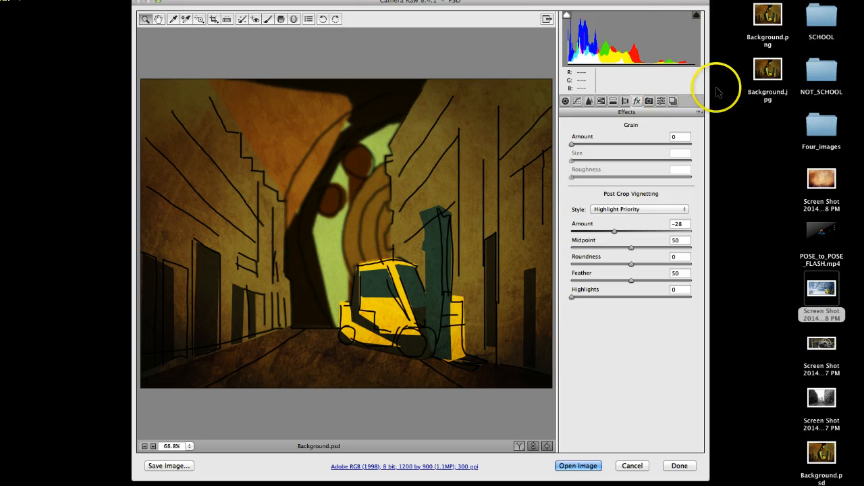
# Close the Camera Raw window while keeping the vignette settings.
pyautogui.click(761, 73)
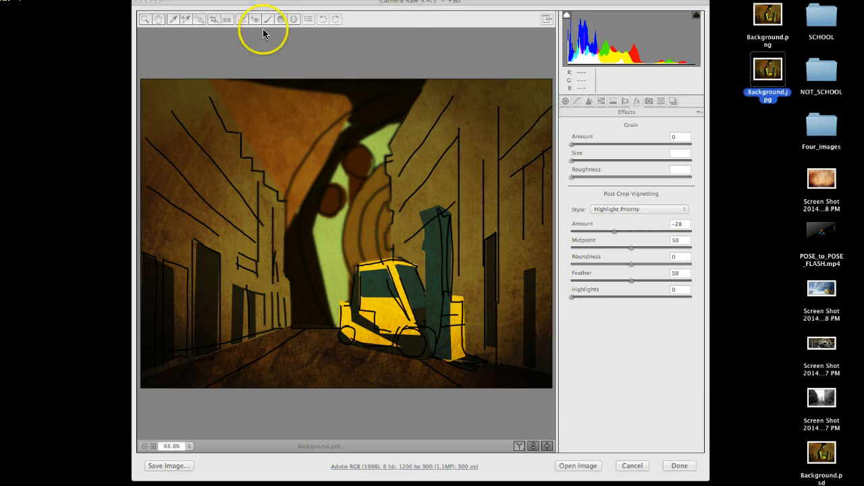
pyautogui.click(214, 38)
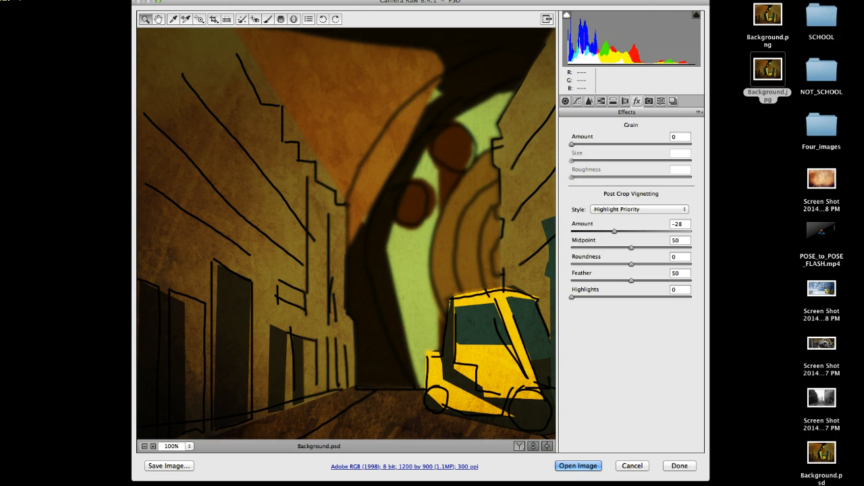
pyautogui.click(64, 0)
pyautogui.click(174, 5)
pyautogui.click(96, 0)
pyautogui.moveTo(61, 0)
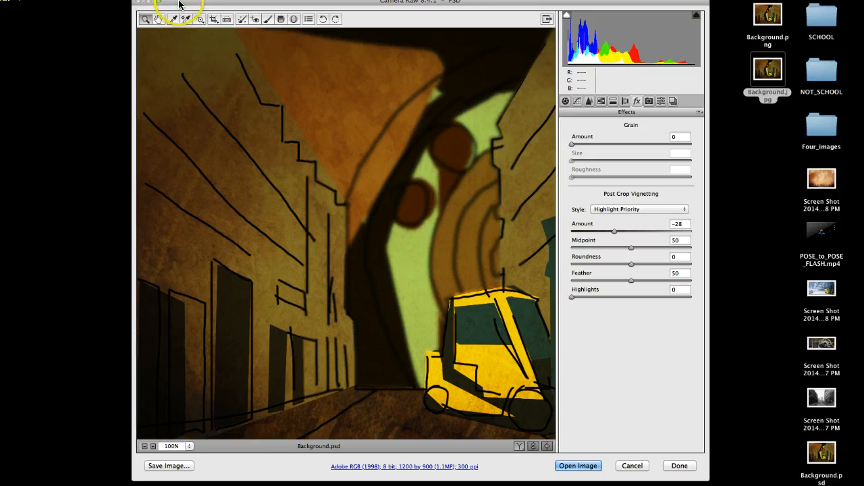
pyautogui.moveTo(193, 3); pyautogui.dragTo(133, 14)
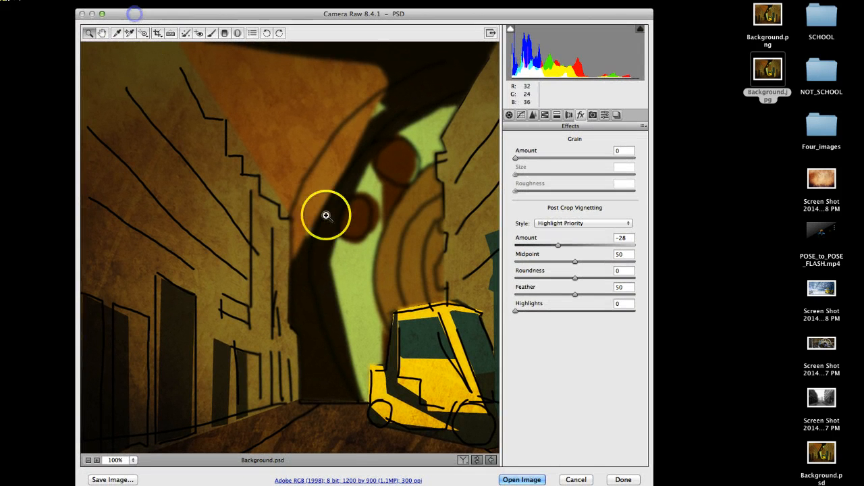
pyautogui.click(625, 481)
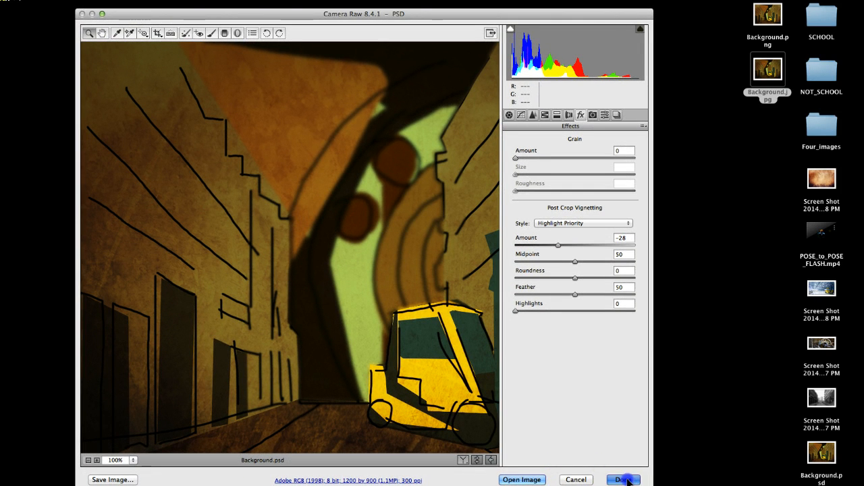
# Open Background.jpg from the Desktop in Preview and reposition its window to examine the vignetted picture.
pyautogui.rightClick(759, 71)
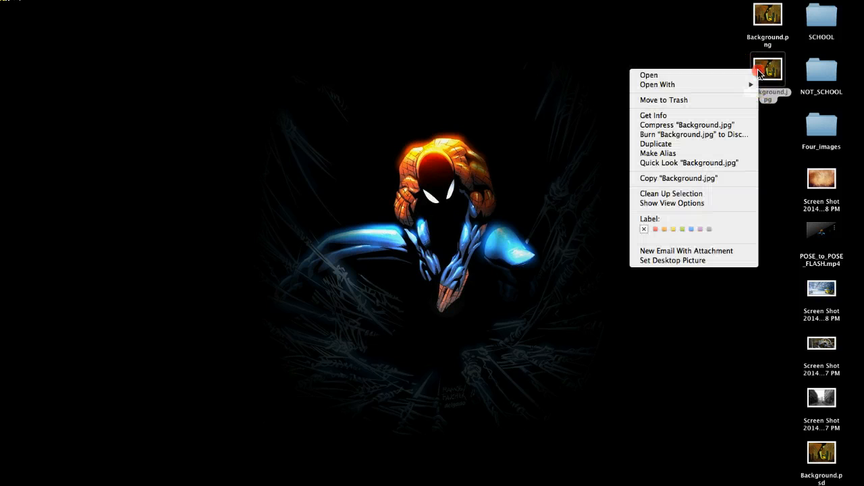
pyautogui.moveTo(710, 83)
pyautogui.click(578, 87)
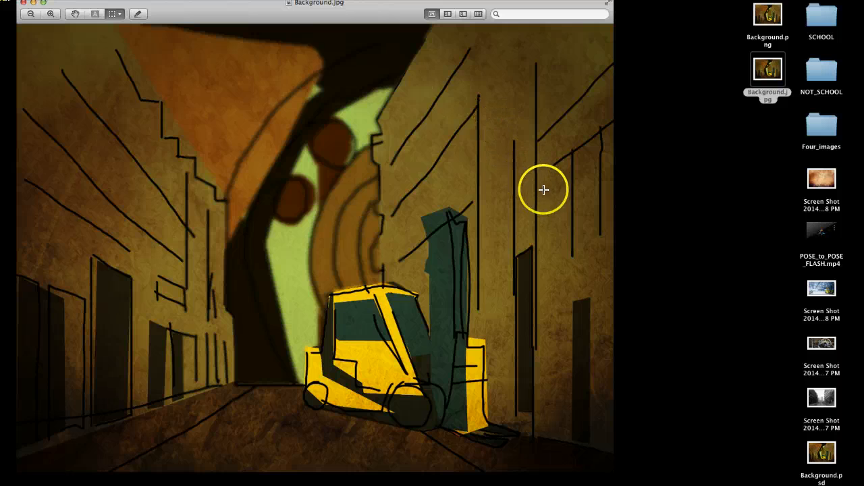
pyautogui.moveTo(264, 18); pyautogui.dragTo(356, 27)
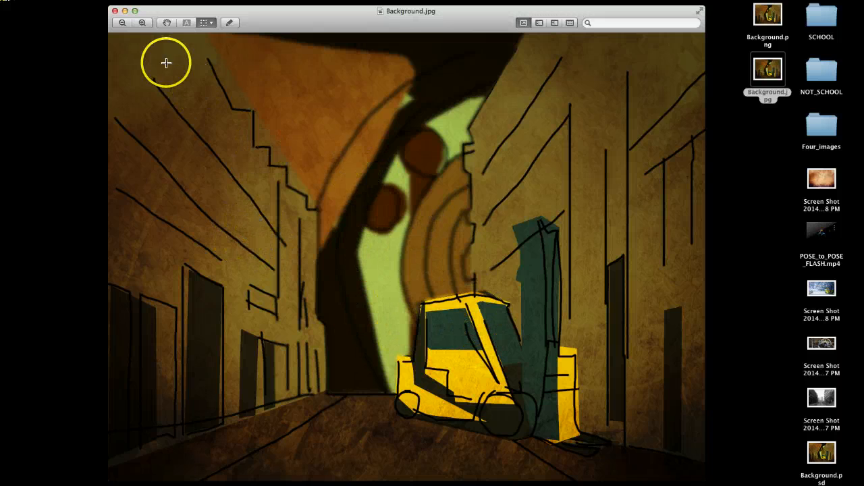
pyautogui.moveTo(284, 20); pyautogui.dragTo(283, 17)
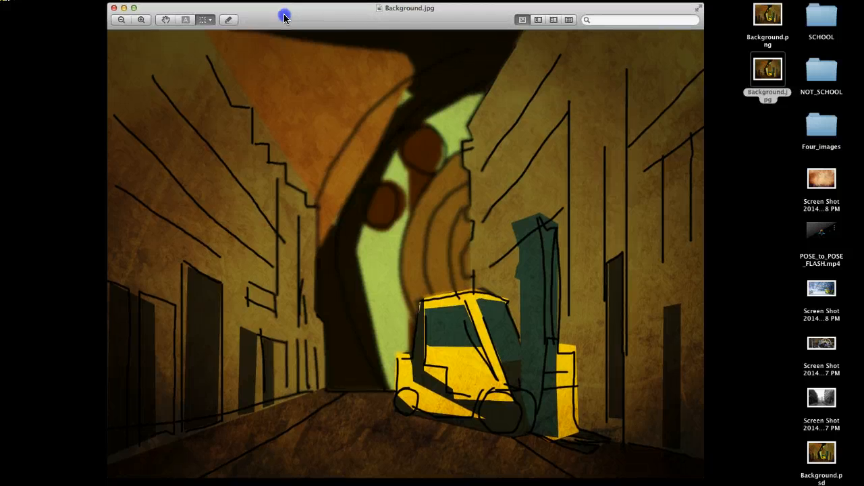